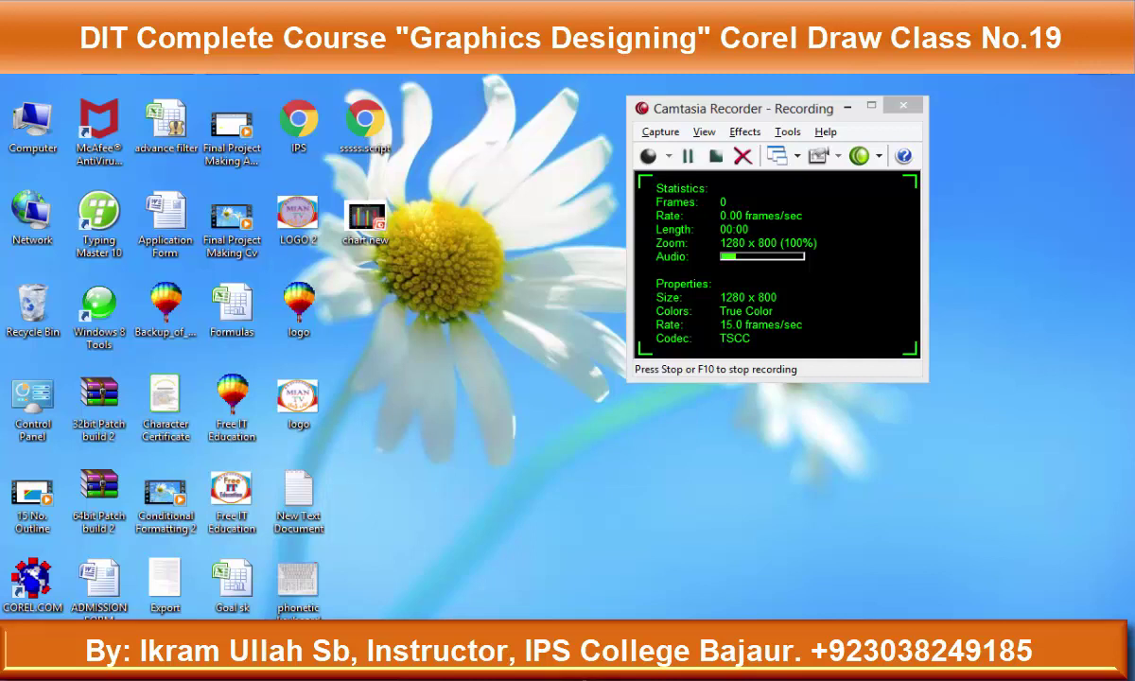
Dismiss the recorder tip and bring up the CorelDRAW window with its blank Letter page
{"action": "left_click", "coordinate": [723, 425]}
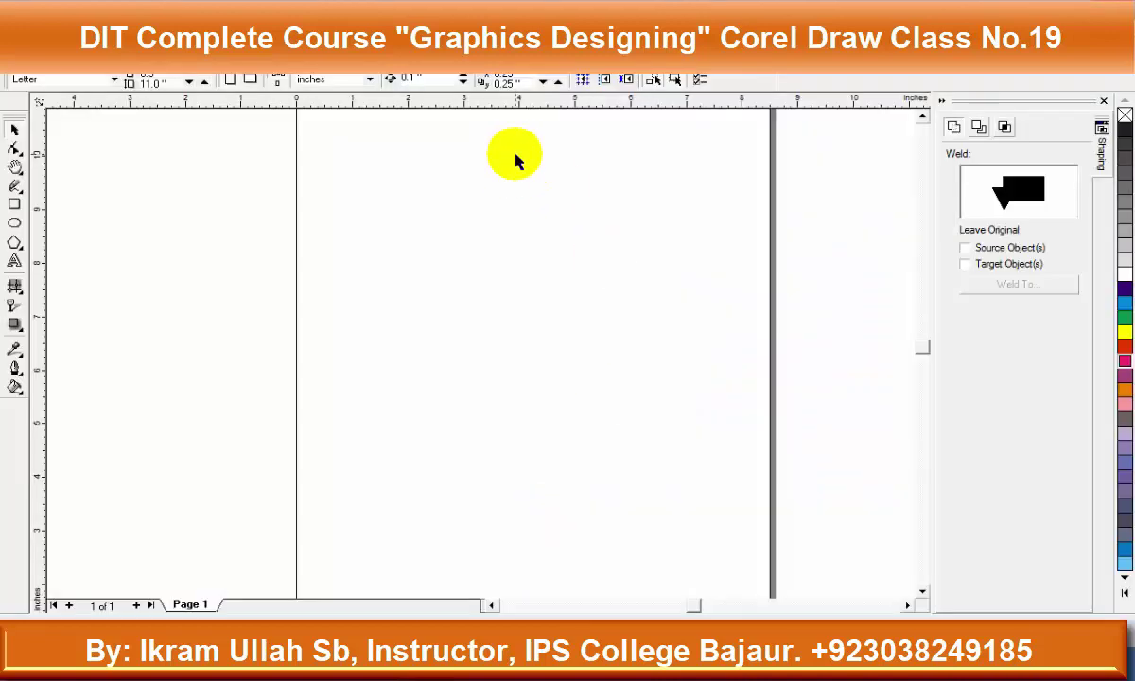
Close the Weld docker and browse the File, Window and Effects menus with Alt and arrows
{"action": "left_click", "coordinate": [1103, 100]}
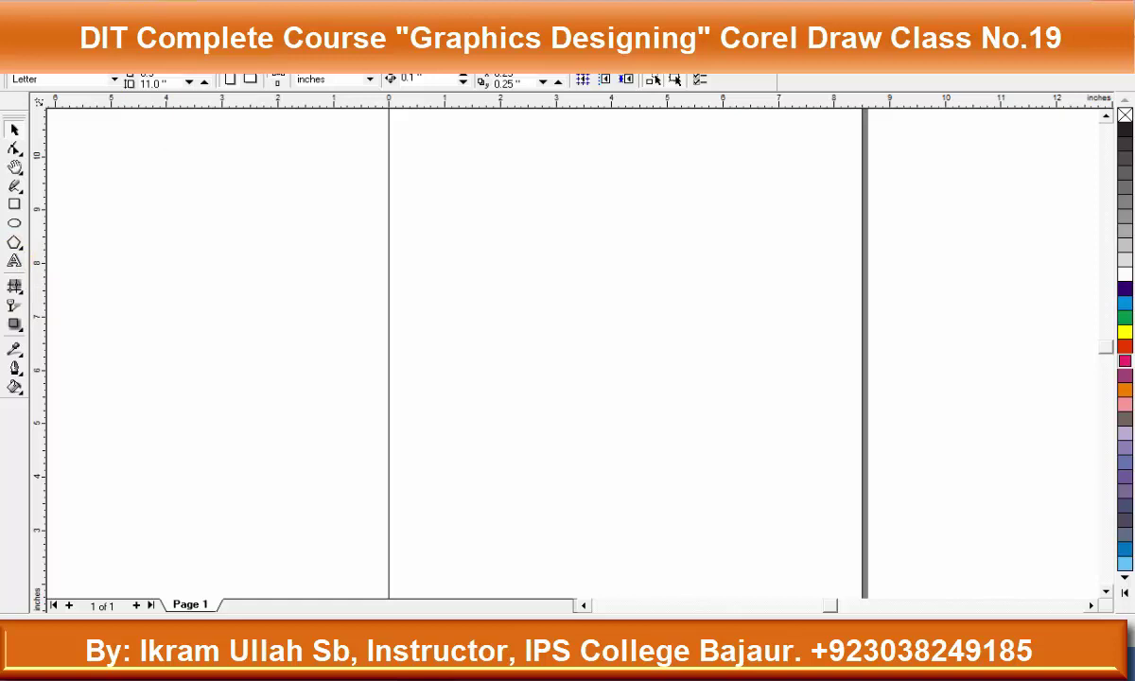
{"action": "key", "text": "alt+f"}
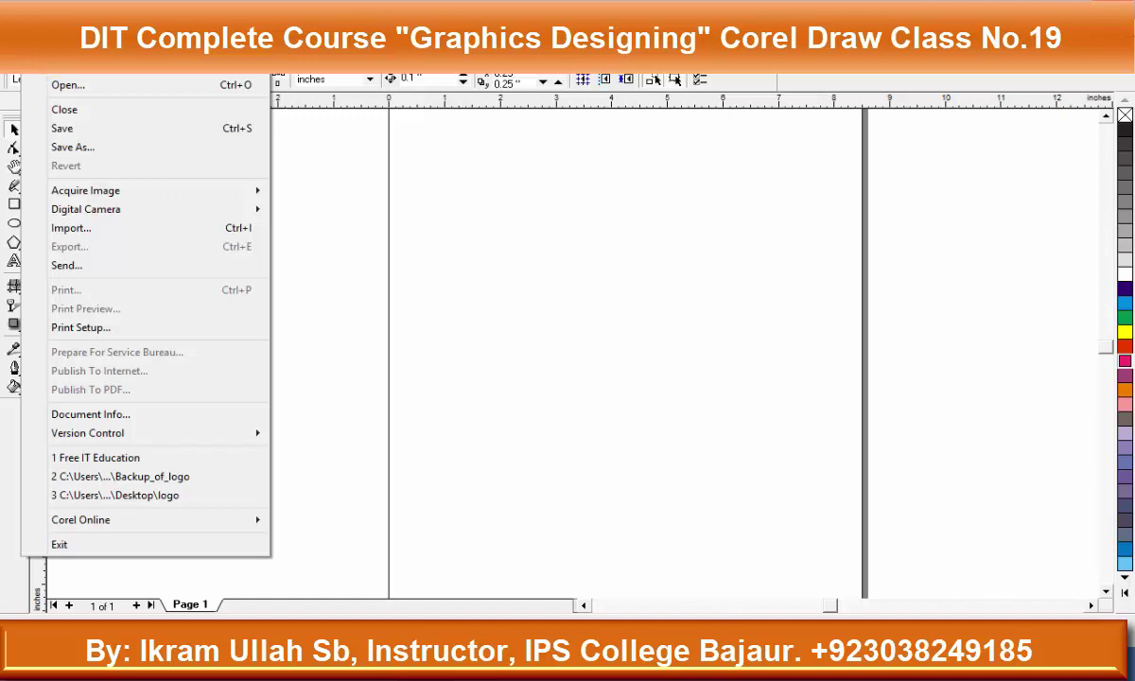
{"action": "key", "text": "Left"}
{"action": "key", "text": "Left"}
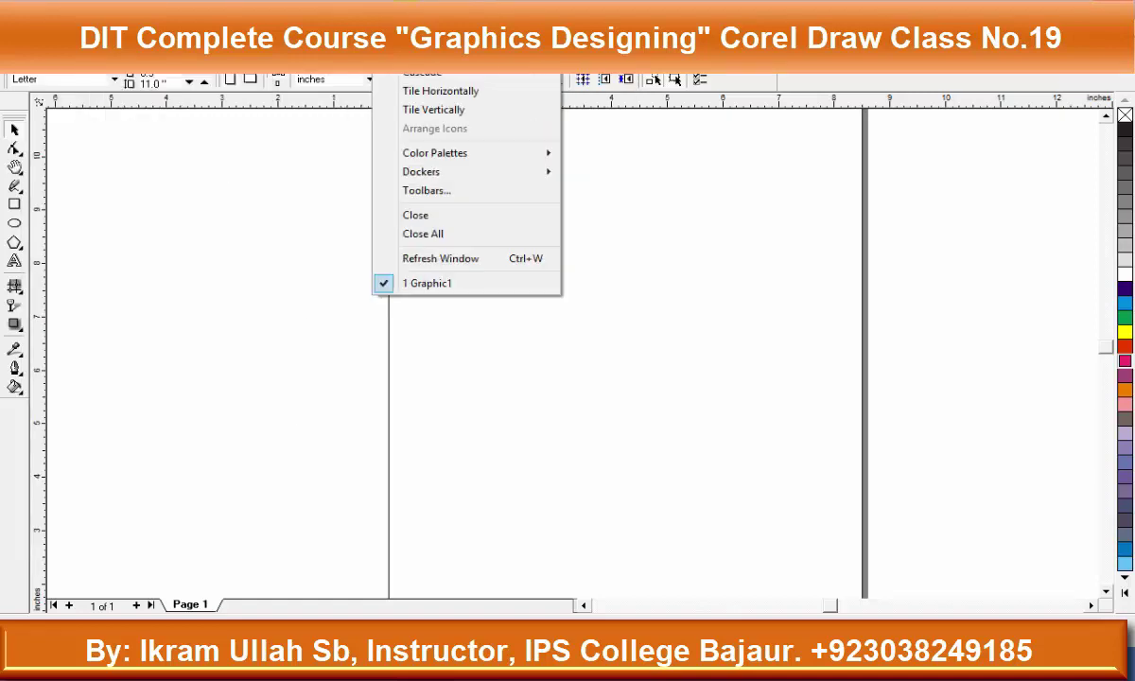
{"action": "key", "text": "Left"}
{"action": "key", "text": "Left"}
{"action": "key", "text": "Left"}
{"action": "key", "text": "Left"}
{"action": "key", "text": "Left"}
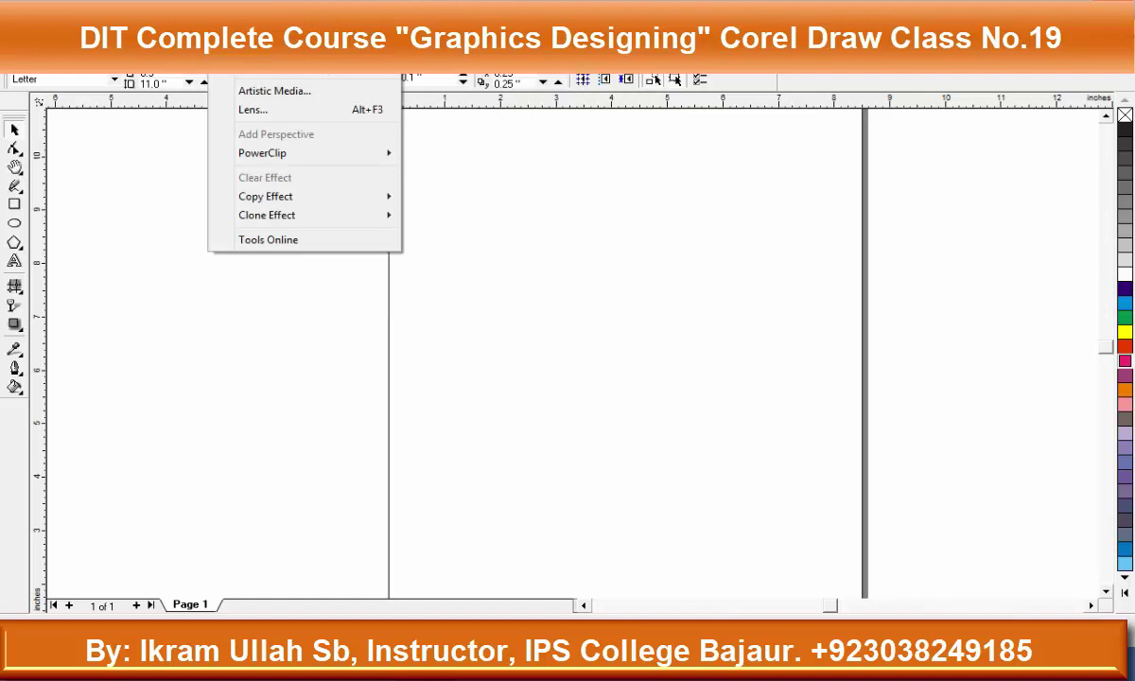
{"action": "key", "text": "Left"}
{"action": "key", "text": "Left"}
{"action": "key", "text": "Left"}
{"action": "key", "text": "Escape"}
Reopen and dismiss the File menu, then zoom so the whole page is visible
{"action": "left_click", "coordinate": [38, 59]}
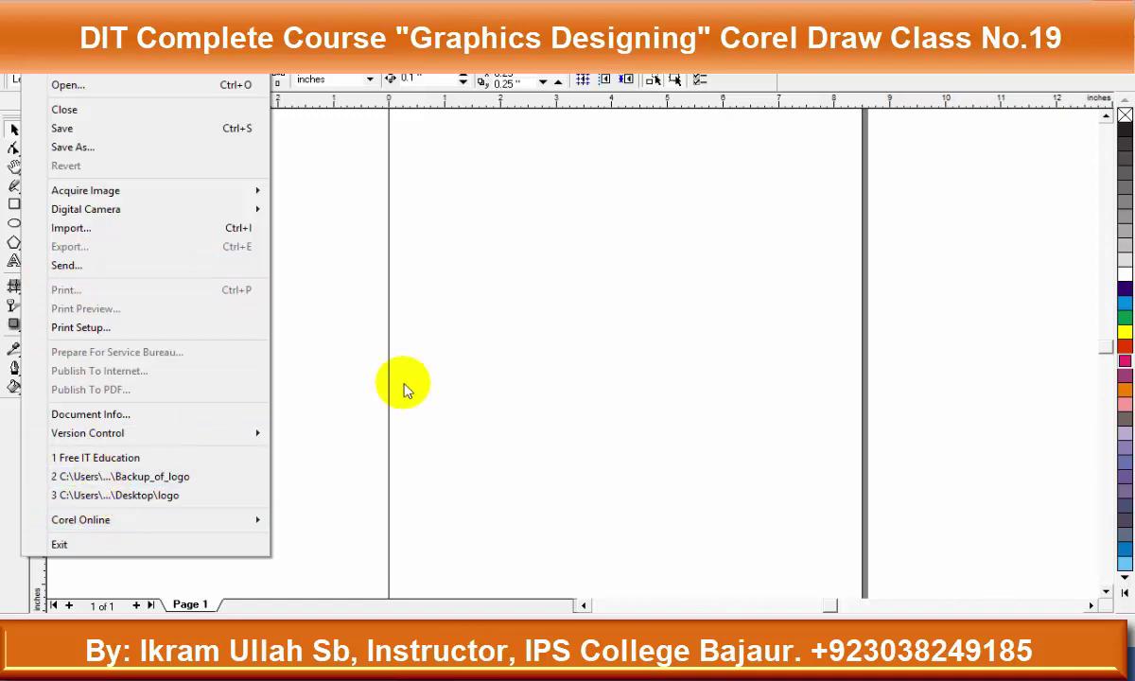
{"action": "left_click", "coordinate": [462, 351]}
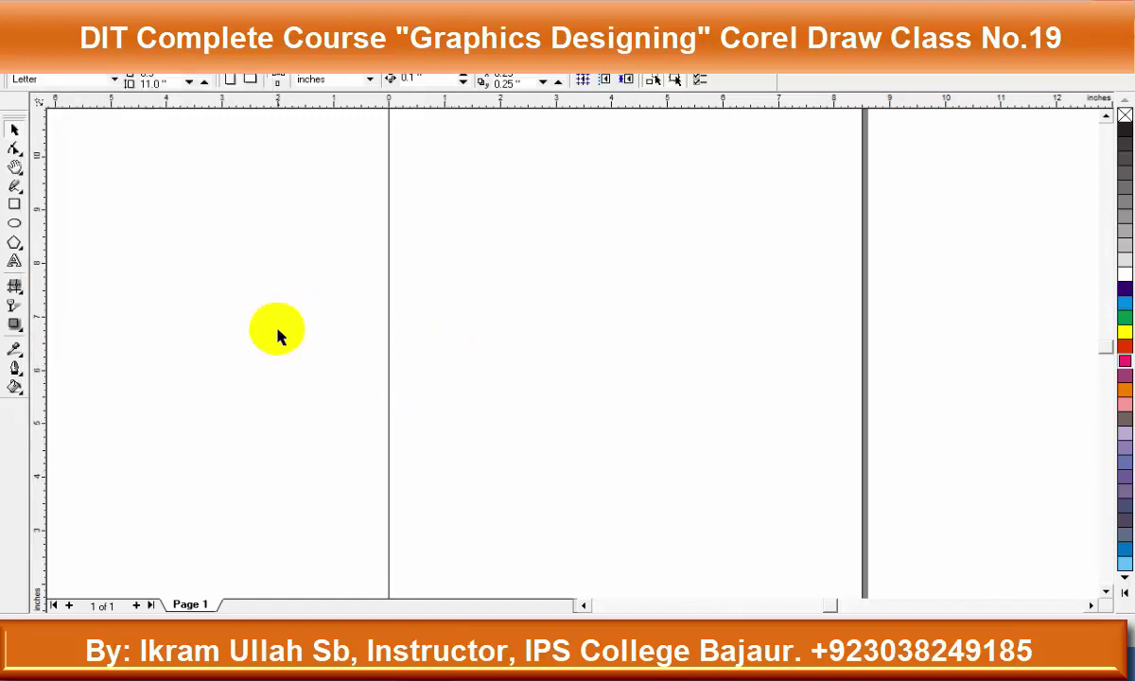
{"action": "scroll", "coordinate": [331, 340], "scroll_direction": "down", "scroll_amount": 1}
{"action": "scroll", "coordinate": [568, 303], "scroll_direction": "up", "scroll_amount": 1}
{"action": "scroll", "coordinate": [466, 274], "scroll_direction": "up", "scroll_amount": 1}
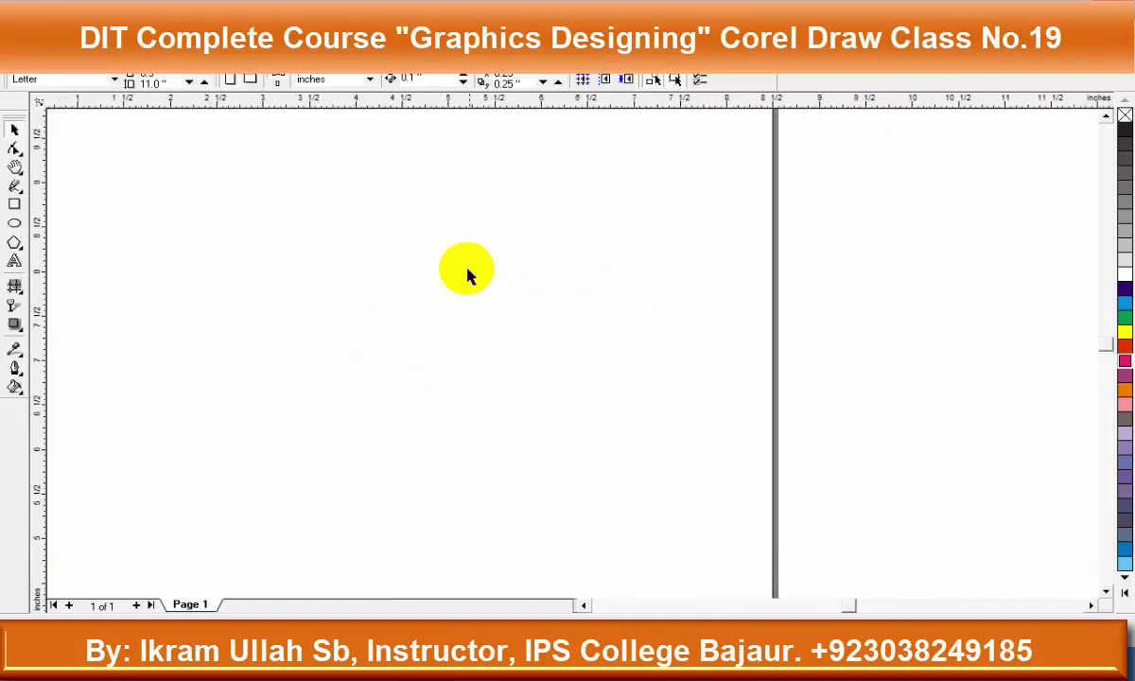
{"action": "scroll", "coordinate": [217, 287], "scroll_direction": "down", "scroll_amount": 1}
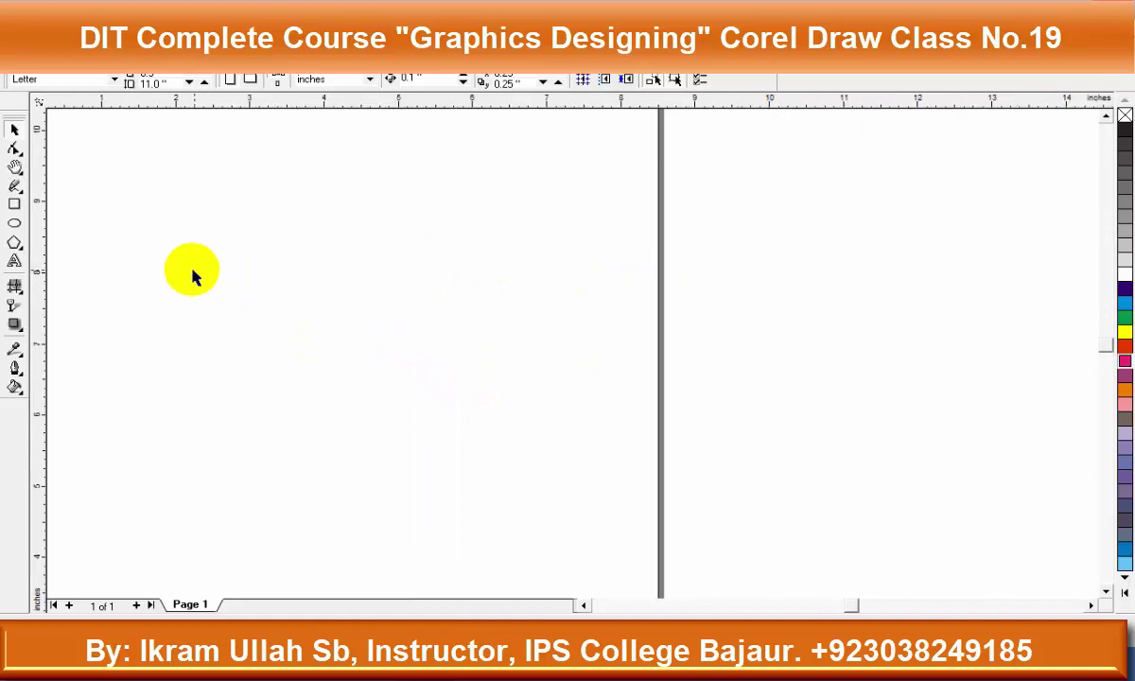
{"action": "scroll", "coordinate": [201, 293], "scroll_direction": "down", "scroll_amount": 1}
{"action": "left_click", "coordinate": [582, 605]}
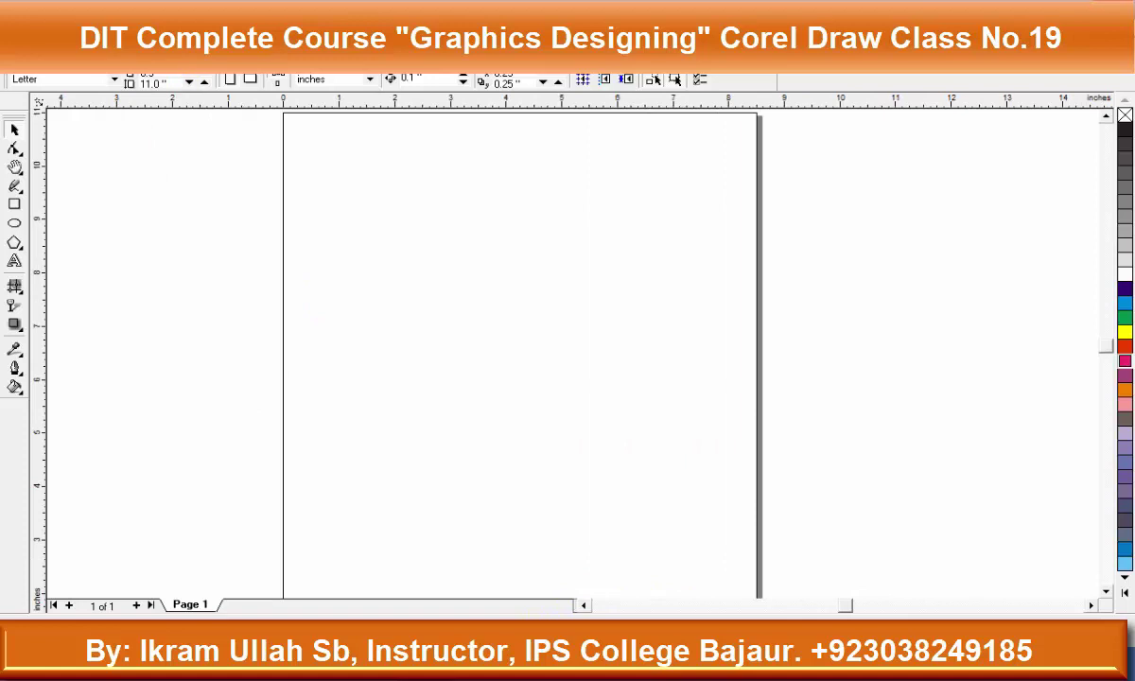
Open the Arrange menu to review its Order, Group, Combine, Lock and Shaping commands
{"action": "left_click", "coordinate": [185, 63]}
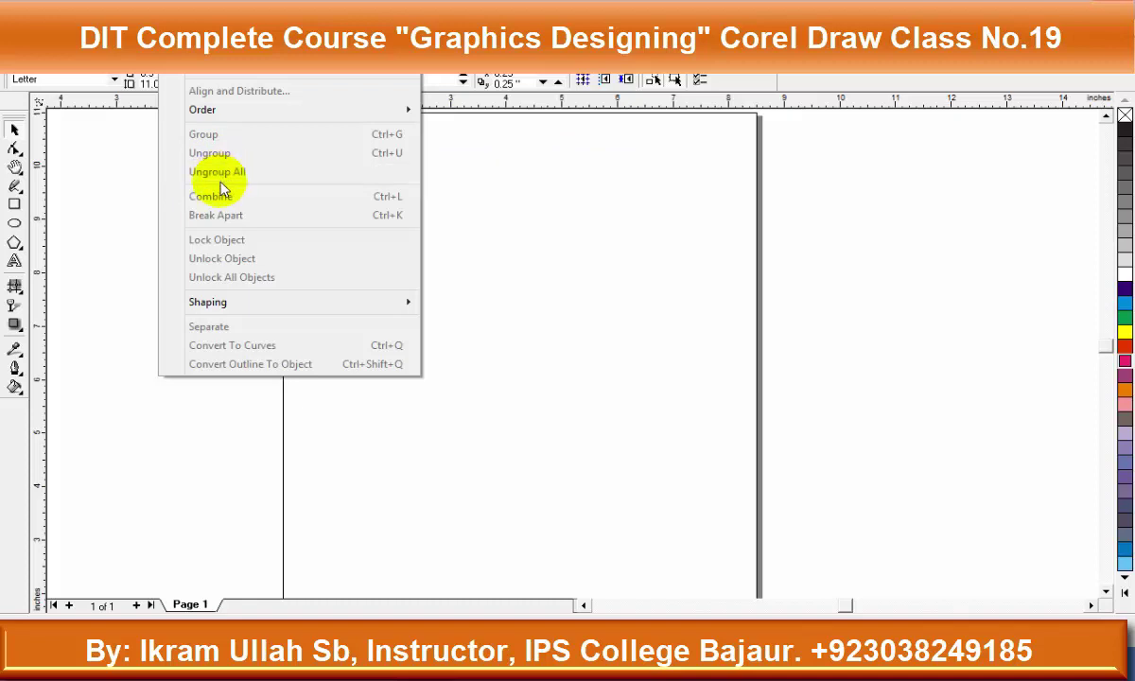
Draw a blue rectangle near the top of the page with an overlapping red duplicate
{"action": "left_click", "coordinate": [536, 223]}
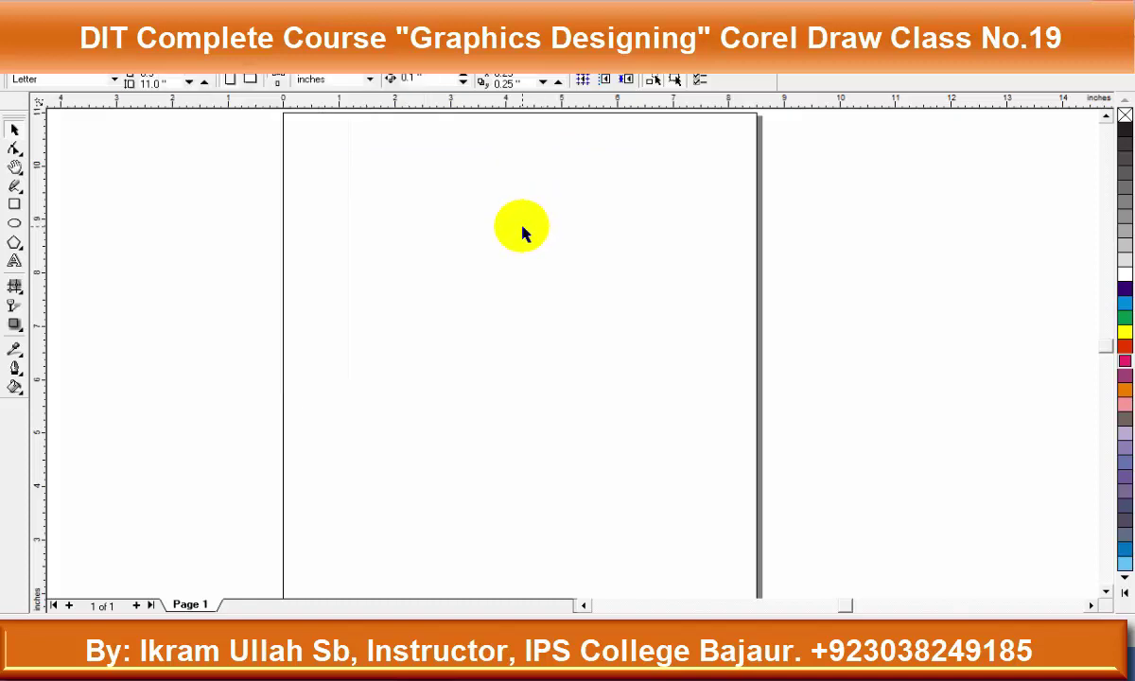
{"action": "key", "text": "F6"}
{"action": "mouse_move", "coordinate": [404, 202]}
{"action": "left_mouse_down"}
{"action": "mouse_move", "coordinate": [500, 264]}
{"action": "mouse_move", "coordinate": [476, 217]}
{"action": "left_mouse_up"}
{"action": "left_click", "coordinate": [1125, 303]}
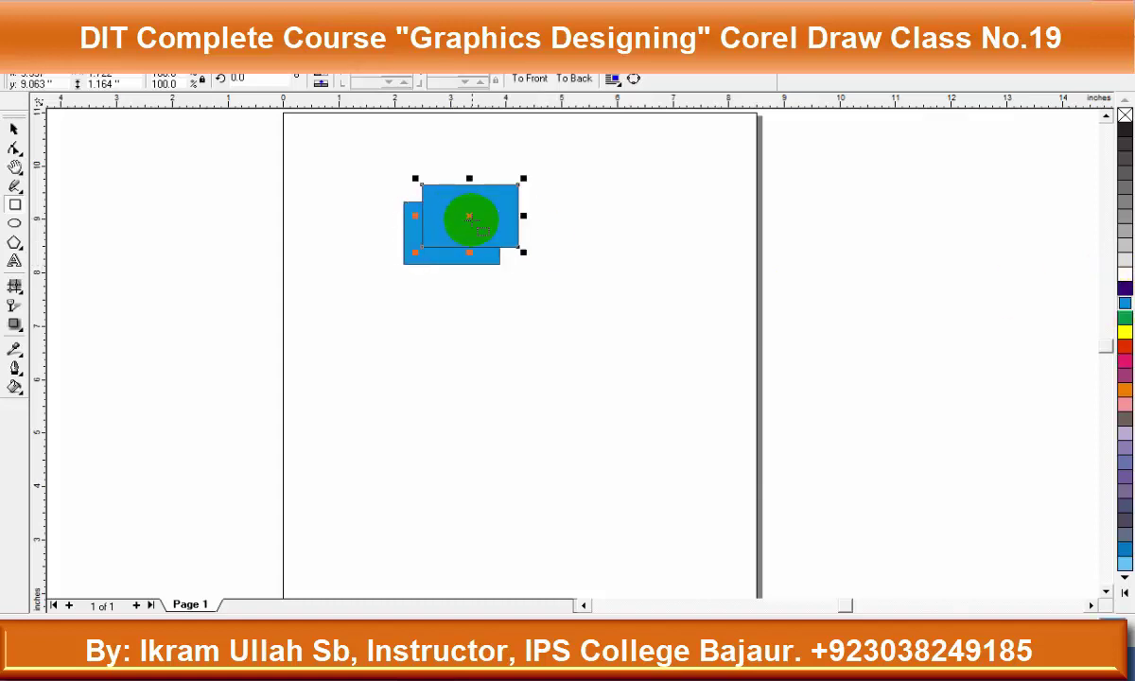
{"action": "left_click", "coordinate": [1125, 347]}
Group the blue and red rectangles, then make a copy of the group and delete it
{"action": "left_click", "coordinate": [313, 180]}
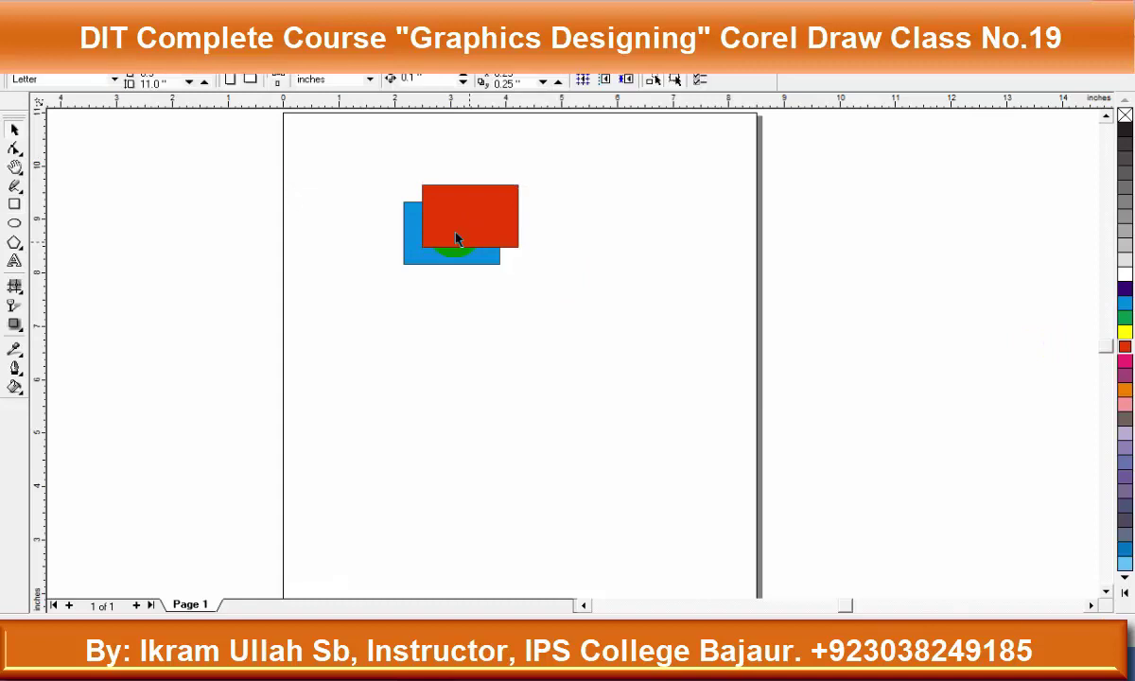
{"action": "key", "text": "ctrl+a"}
{"action": "key", "text": "ctrl+g"}
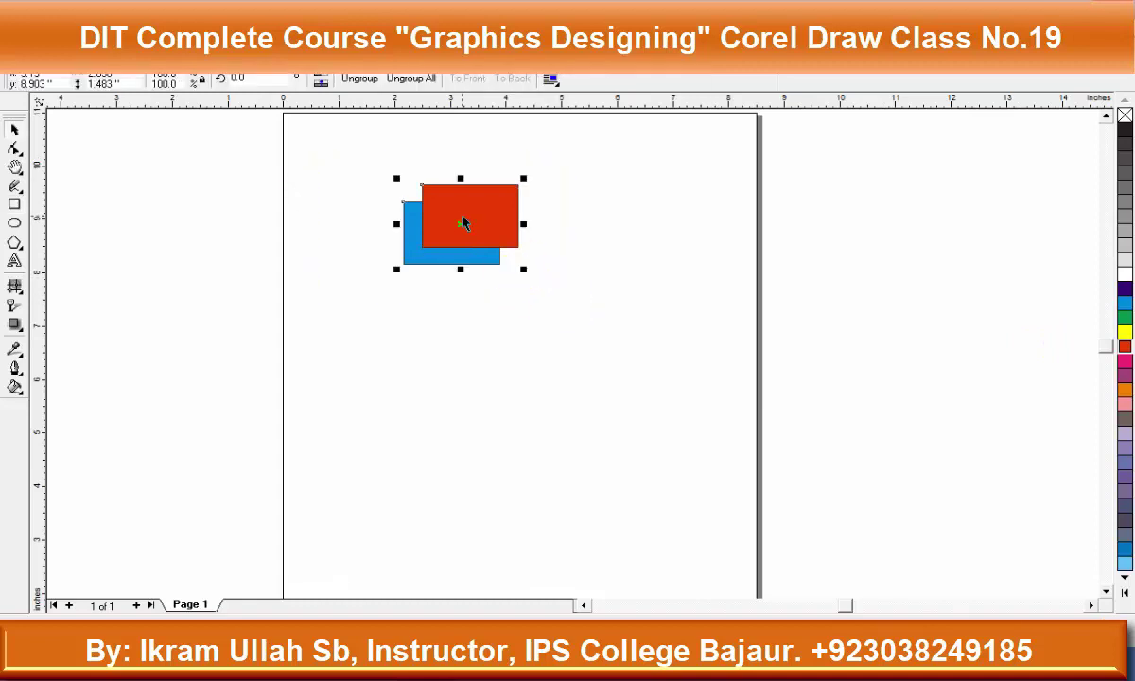
{"action": "left_click_drag", "start_coordinate": [463, 222], "coordinate": [712, 254]}
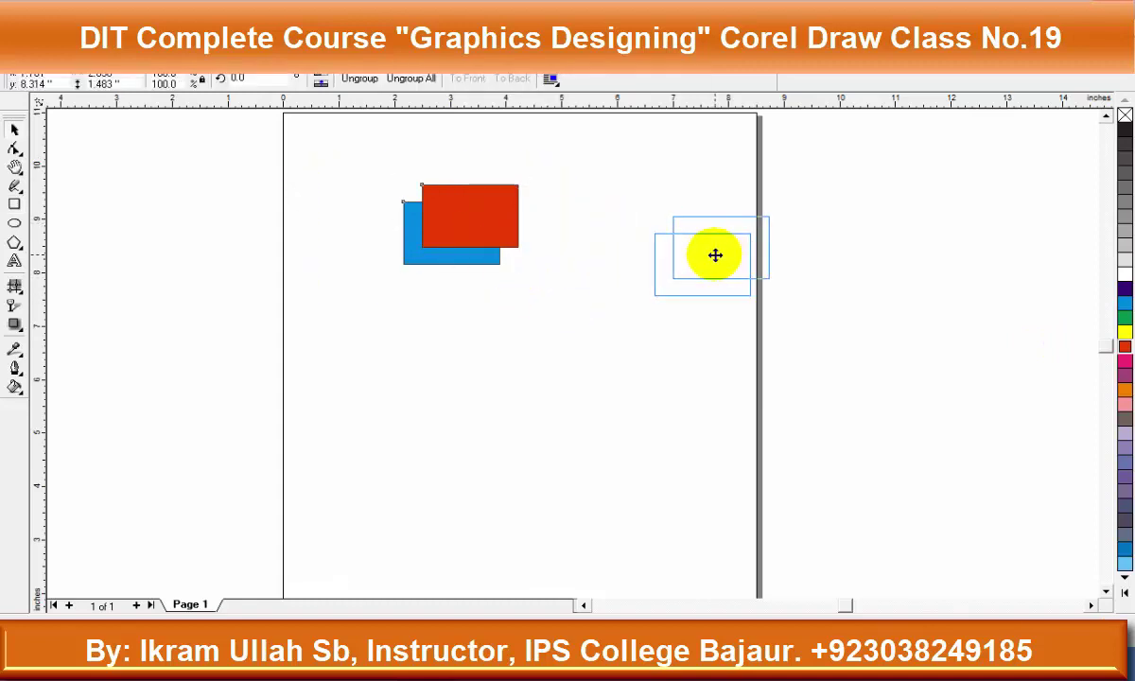
{"action": "left_click", "coordinate": [806, 303]}
{"action": "left_click_drag", "start_coordinate": [737, 258], "coordinate": [719, 237]}
{"action": "key", "text": "Delete"}
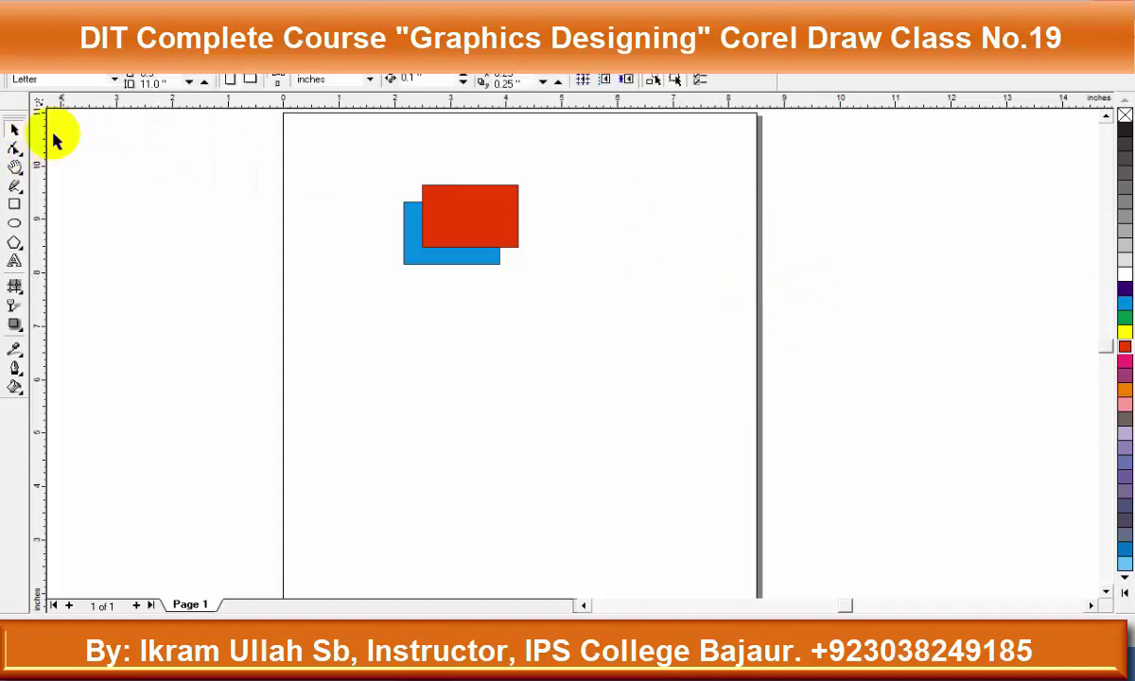
Draw a blue ellipse right of the rectangles and an overlapping magenta circle
{"action": "left_click", "coordinate": [15, 224]}
{"action": "left_click_drag", "start_coordinate": [543, 206], "coordinate": [683, 309]}
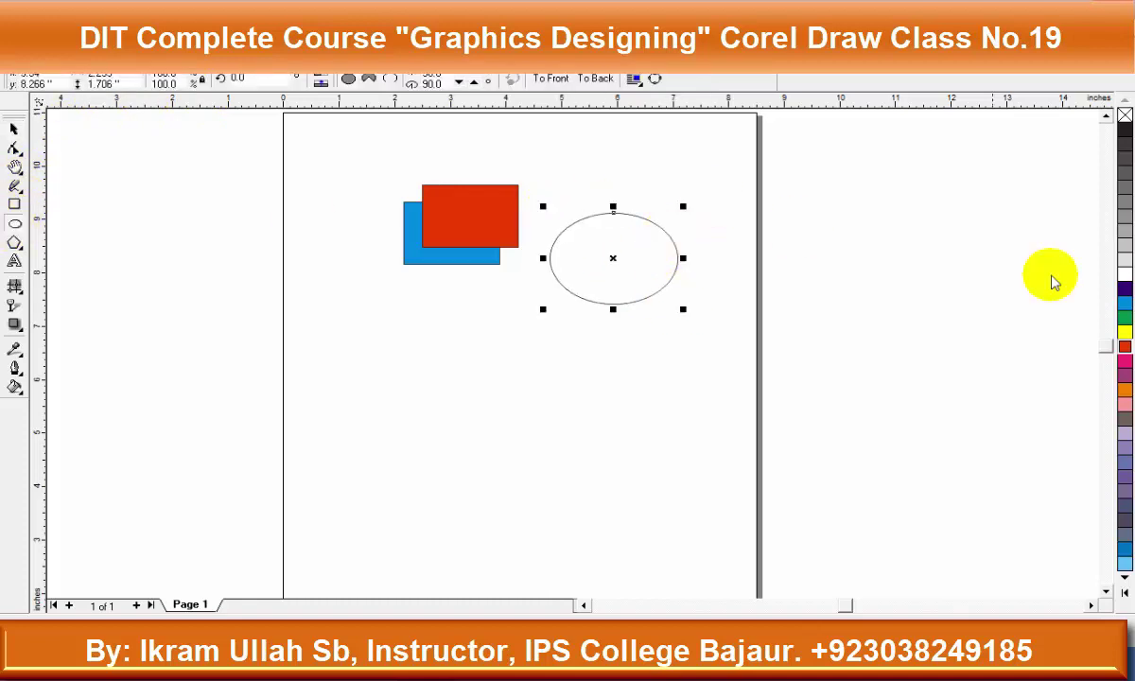
{"action": "left_click", "coordinate": [1125, 302]}
{"action": "key", "text": "Escape"}
{"action": "left_click_drag", "start_coordinate": [700, 192], "coordinate": [595, 294]}
{"action": "left_click", "coordinate": [1125, 360]}
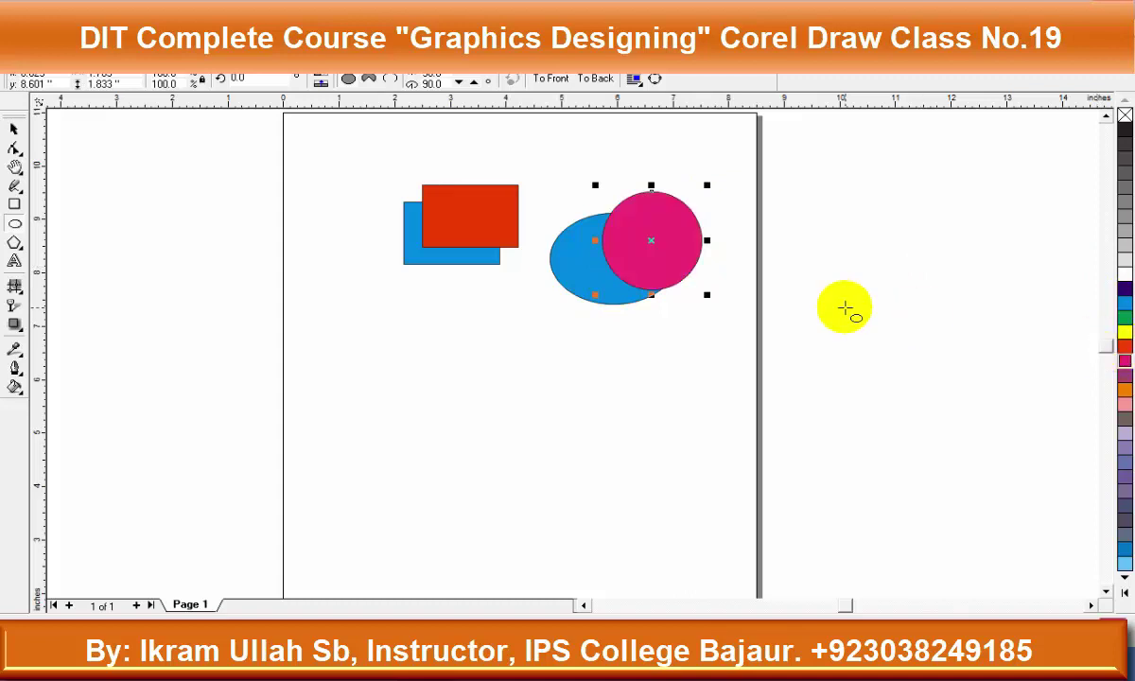
Group the ellipse with the circle, then group that with the rectangles
{"action": "key", "text": "space"}
{"action": "left_click", "coordinate": [607, 326]}
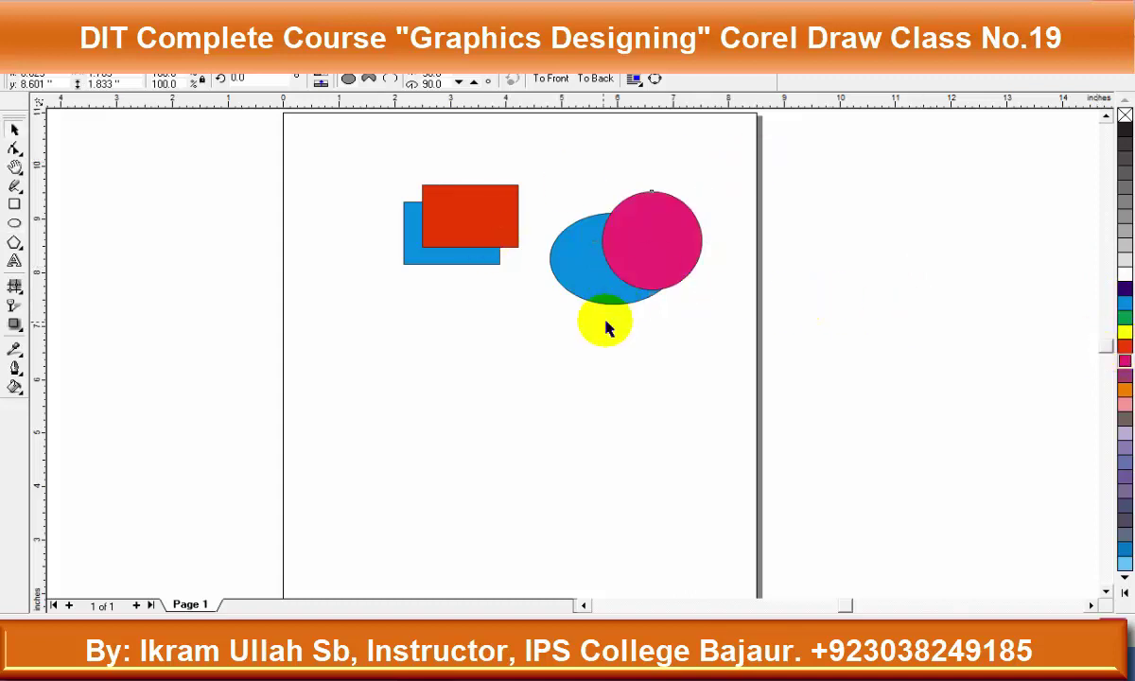
{"action": "left_click_drag", "start_coordinate": [719, 175], "coordinate": [535, 347]}
{"action": "key", "text": "ctrl+g"}
{"action": "left_click_drag", "start_coordinate": [639, 254], "coordinate": [630, 223]}
{"action": "left_click", "coordinate": [472, 228]}
{"action": "left_click_drag", "start_coordinate": [342, 139], "coordinate": [747, 331]}
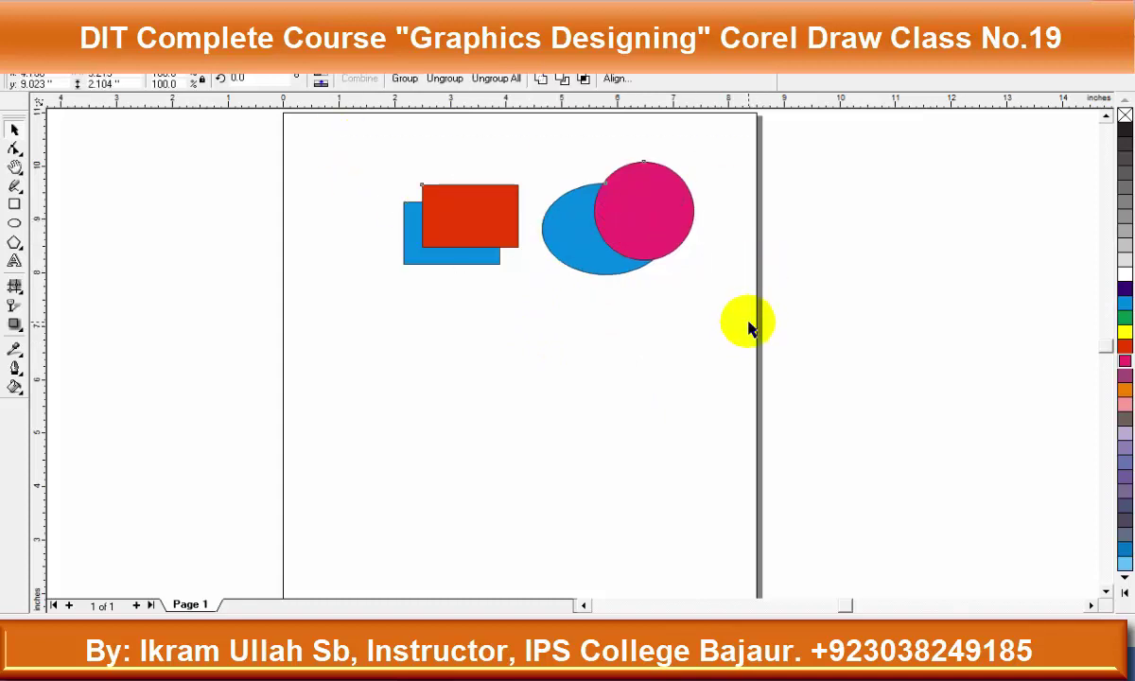
{"action": "key", "text": "ctrl+g"}
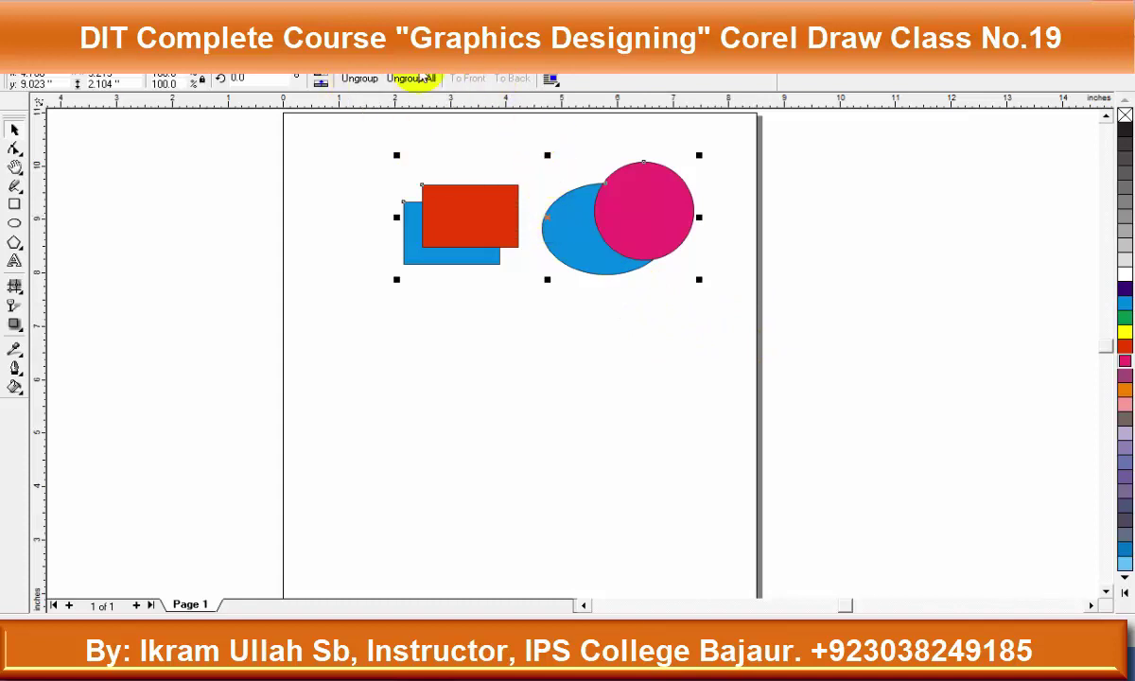
Ungroup everything, moving the magenta circle to the page's right edge and the ellipse down-left
{"action": "left_click", "coordinate": [413, 84]}
{"action": "left_click_drag", "start_coordinate": [647, 218], "coordinate": [771, 216]}
{"action": "left_click_drag", "start_coordinate": [593, 231], "coordinate": [579, 269]}
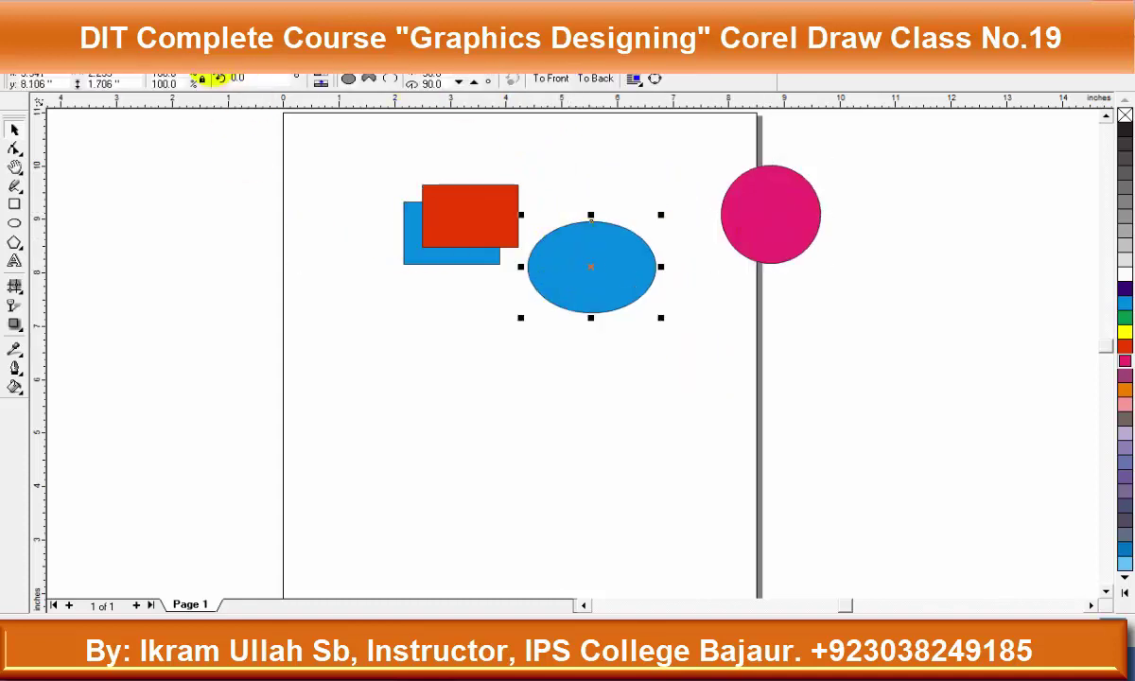
Look through the Bitmaps and Arrange menus and nudge the blue ellipse slightly left
{"action": "left_click", "coordinate": [274, 57]}
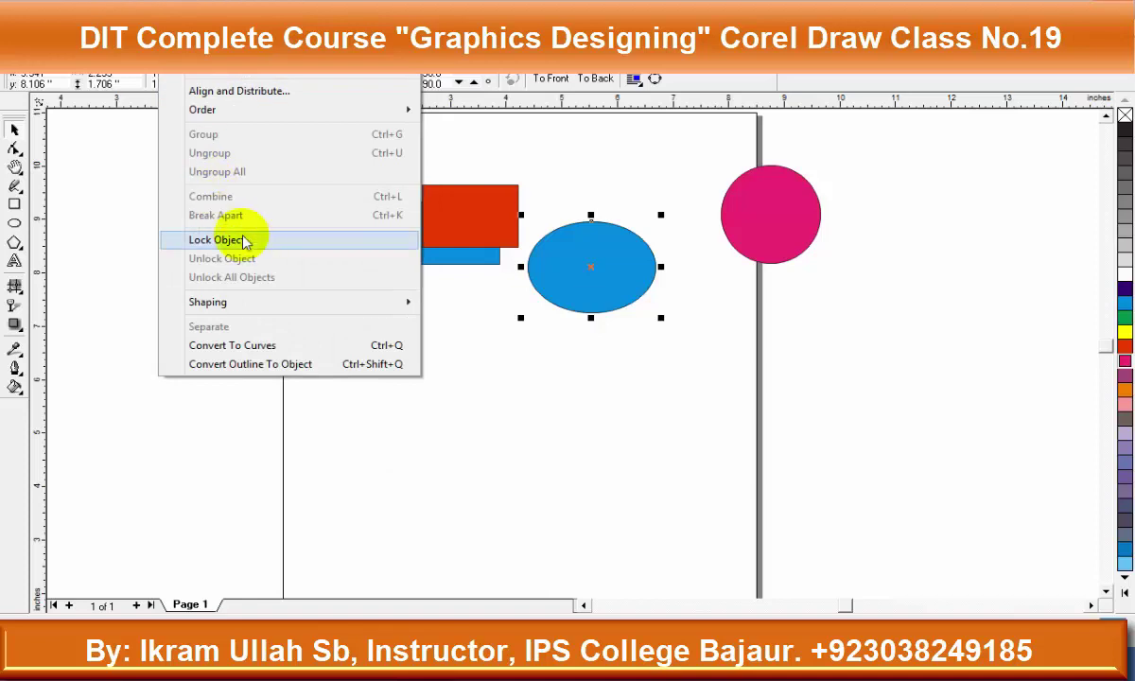
{"action": "left_click", "coordinate": [609, 263]}
{"action": "left_click_drag", "start_coordinate": [609, 263], "coordinate": [604, 263]}
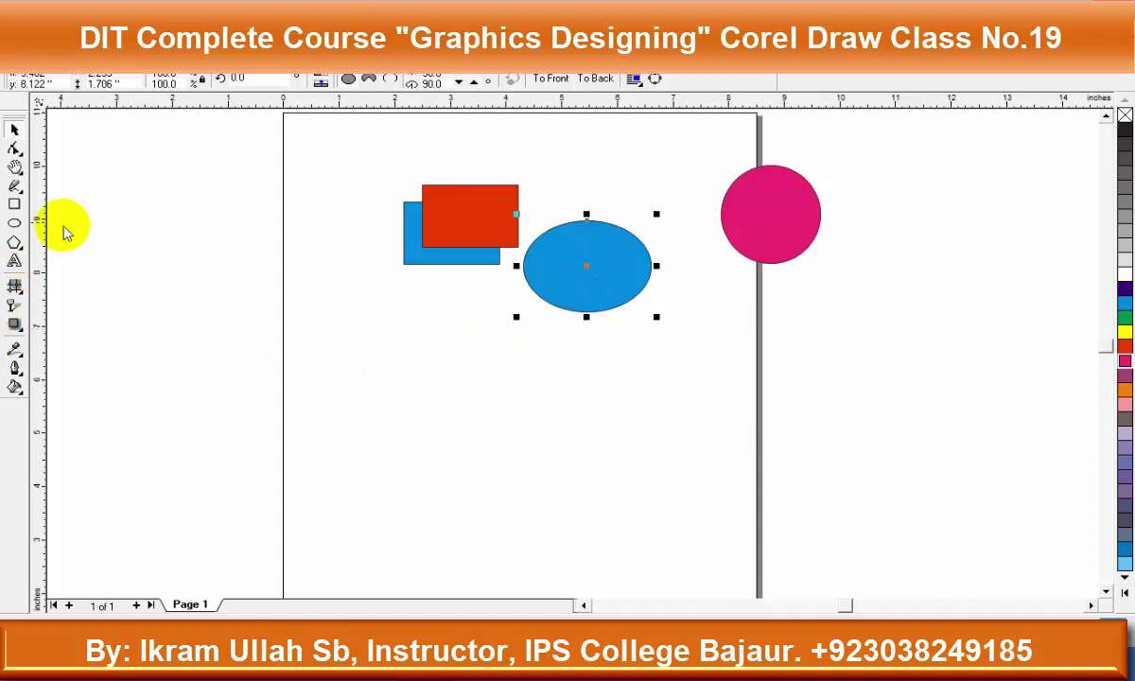
{"action": "left_click", "coordinate": [14, 261]}
{"action": "left_click", "coordinate": [587, 225]}
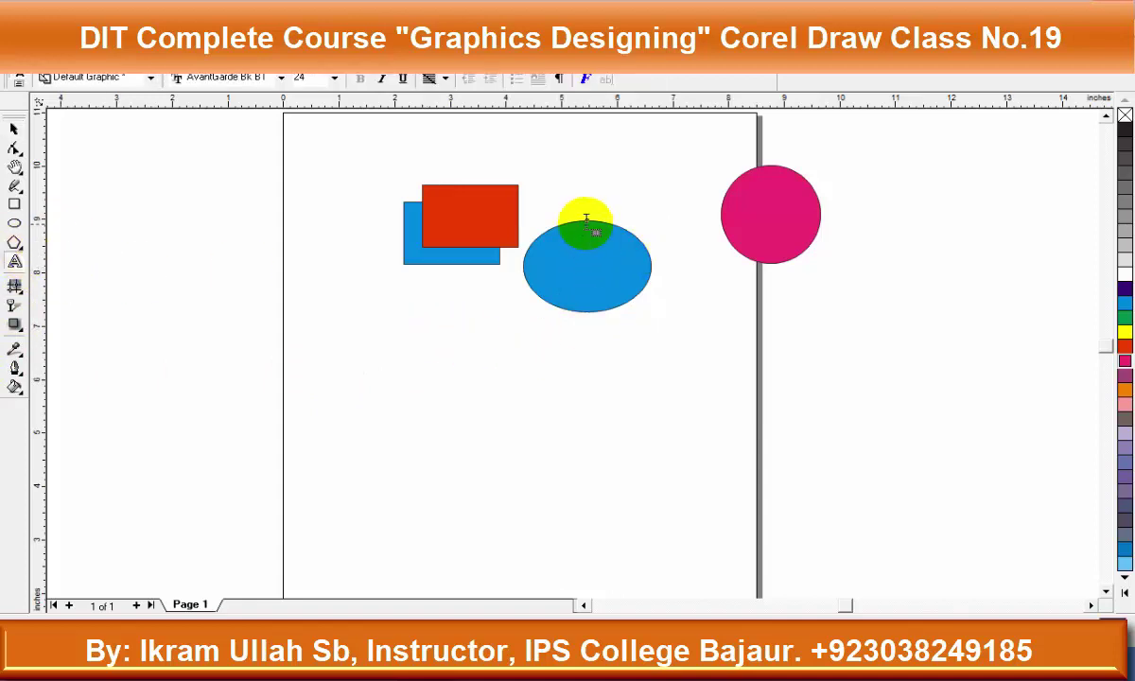
Fit the text 'ASDadaDADAdasa' along the ellipse's top edge and remove the ellipse's blue fill
{"action": "left_click", "coordinate": [587, 222]}
{"action": "type", "text": "ASDadaDADAdasa"}
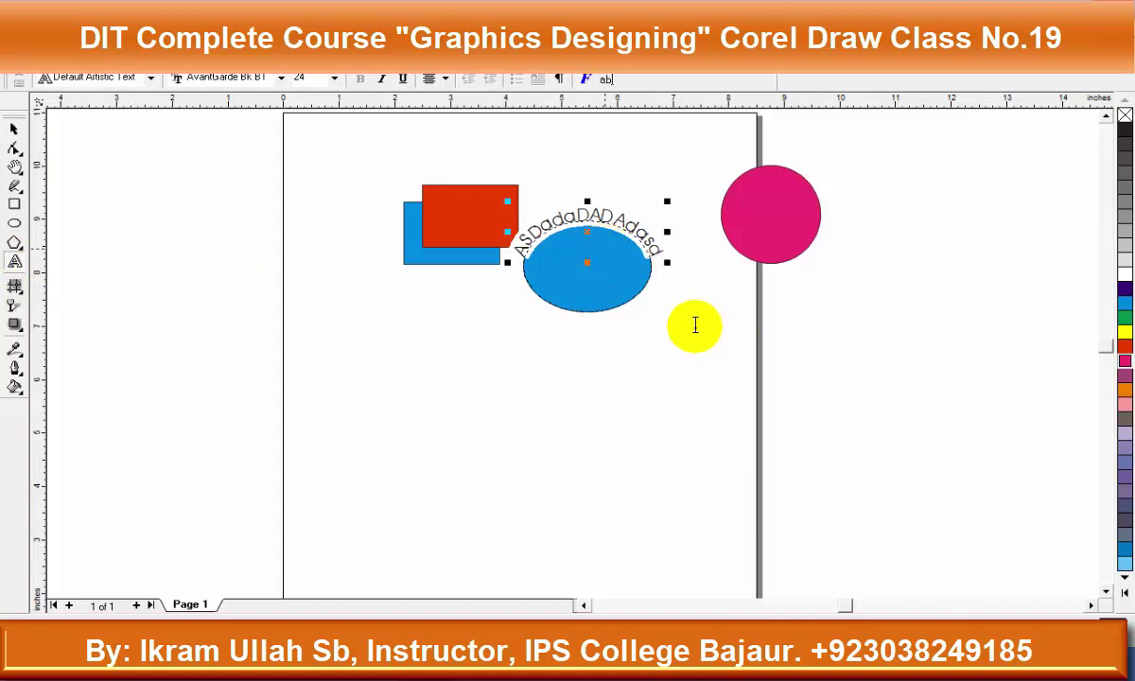
{"action": "left_click", "coordinate": [14, 128]}
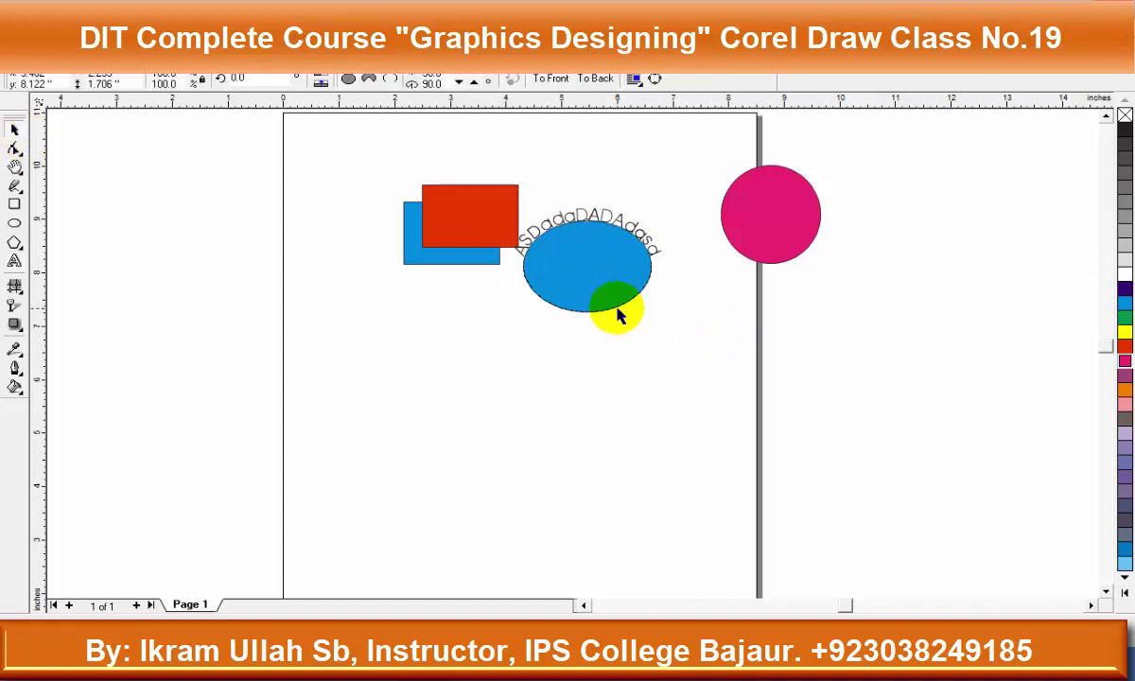
{"action": "left_click", "coordinate": [568, 268]}
{"action": "left_click", "coordinate": [1125, 287]}
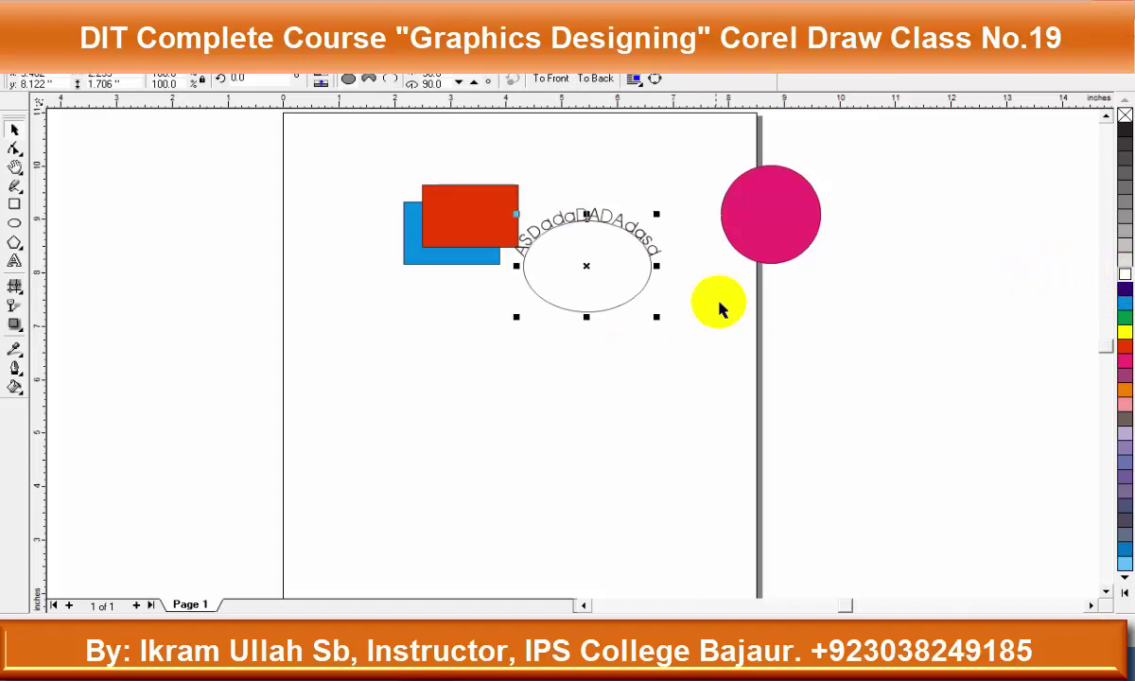
Move the red and blue rectangles left off the page and check the Arrange menu for the text-on-ellipse
{"action": "left_click_drag", "start_coordinate": [428, 204], "coordinate": [154, 185]}
{"action": "left_click_drag", "start_coordinate": [409, 254], "coordinate": [230, 247]}
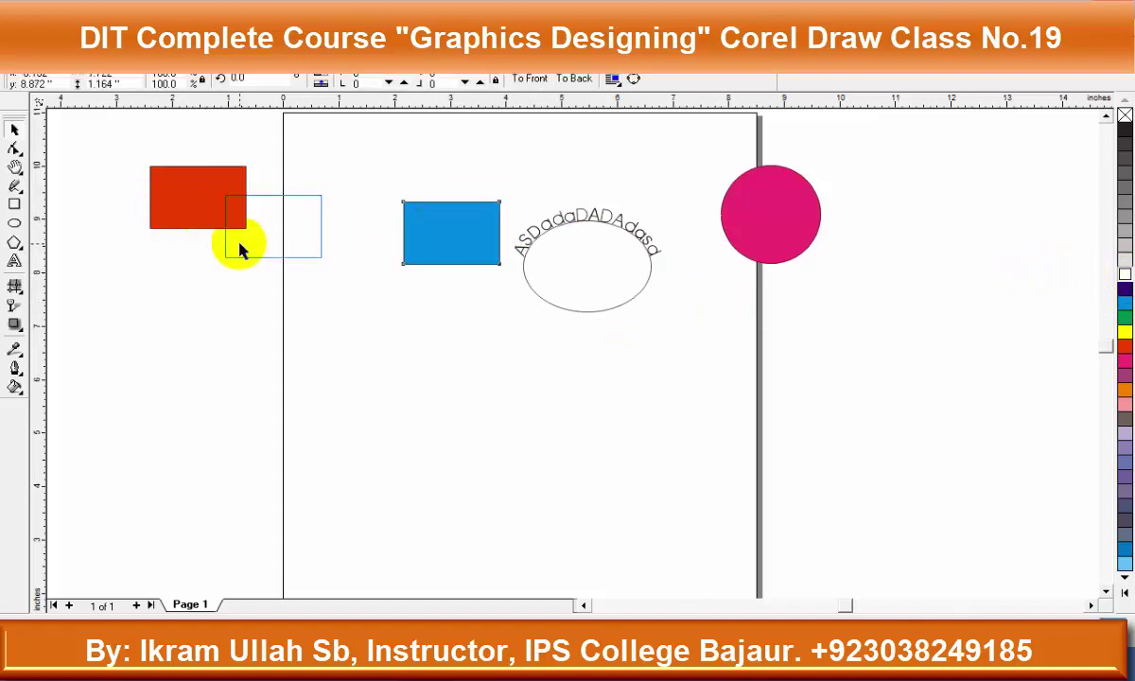
{"action": "scroll", "coordinate": [555, 228], "scroll_direction": "up", "scroll_amount": 1}
{"action": "scroll", "coordinate": [582, 236], "scroll_direction": "up", "scroll_amount": 1}
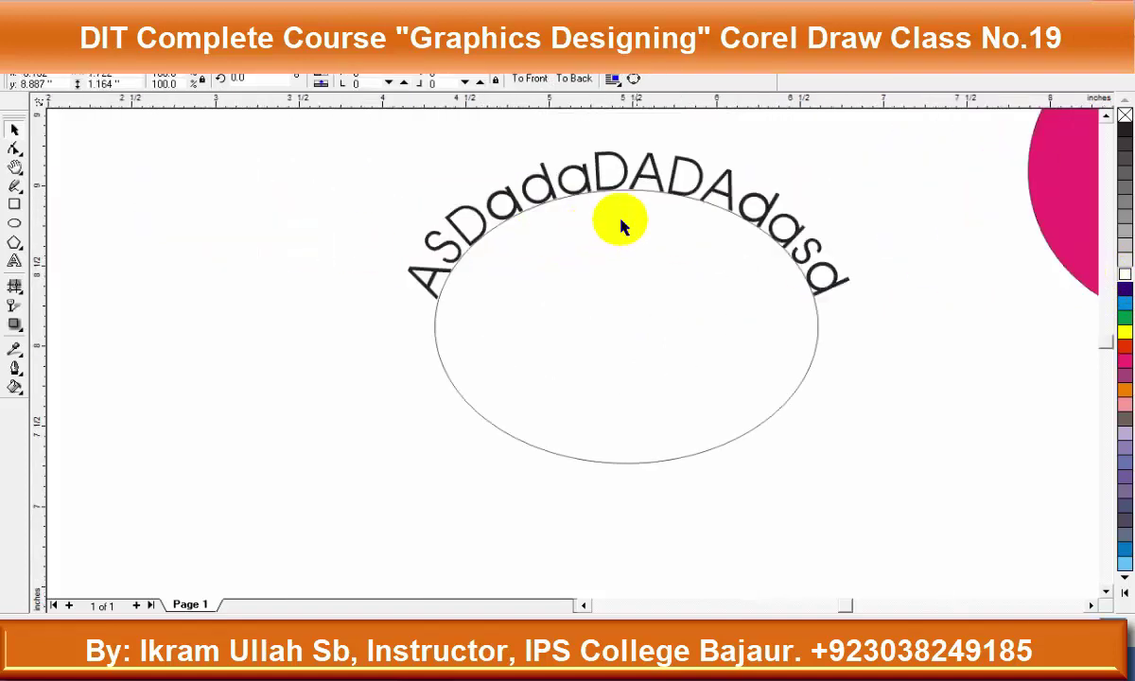
{"action": "left_click", "coordinate": [816, 355]}
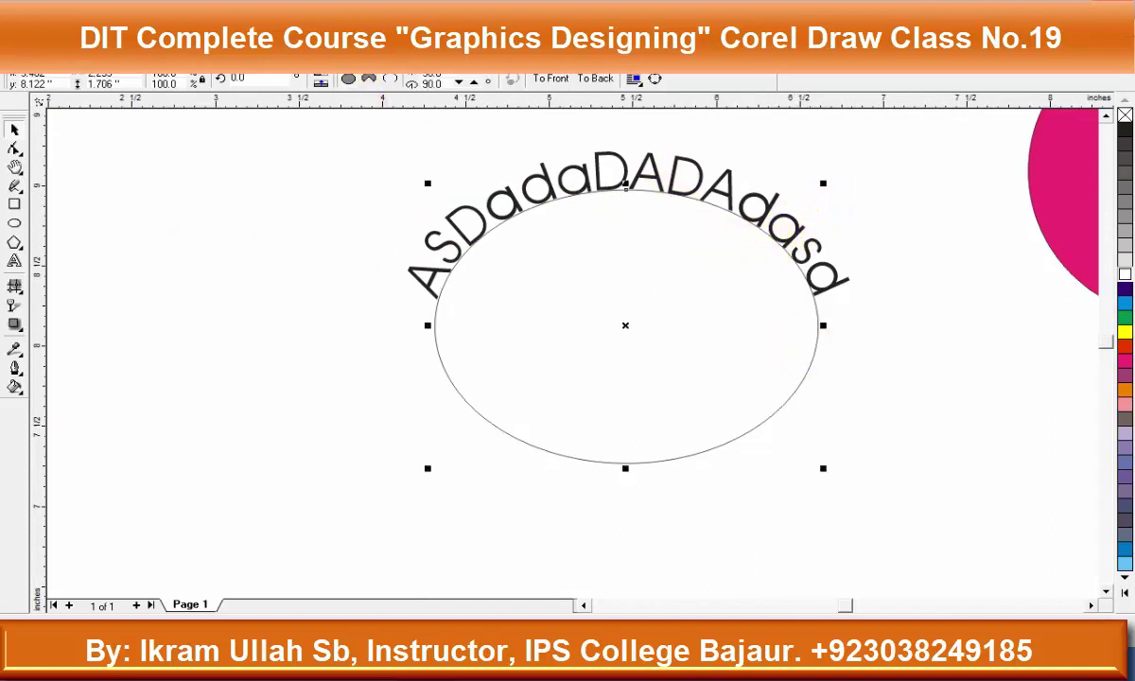
{"action": "left_click", "coordinate": [184, 60]}
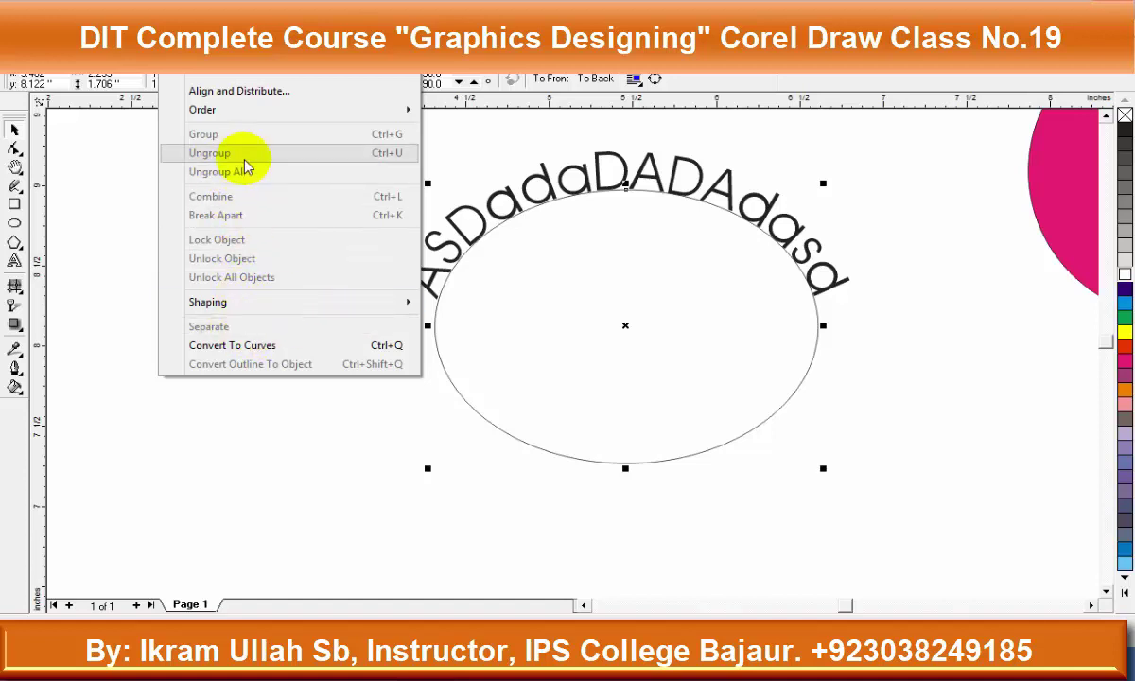
{"action": "left_click", "coordinate": [804, 312]}
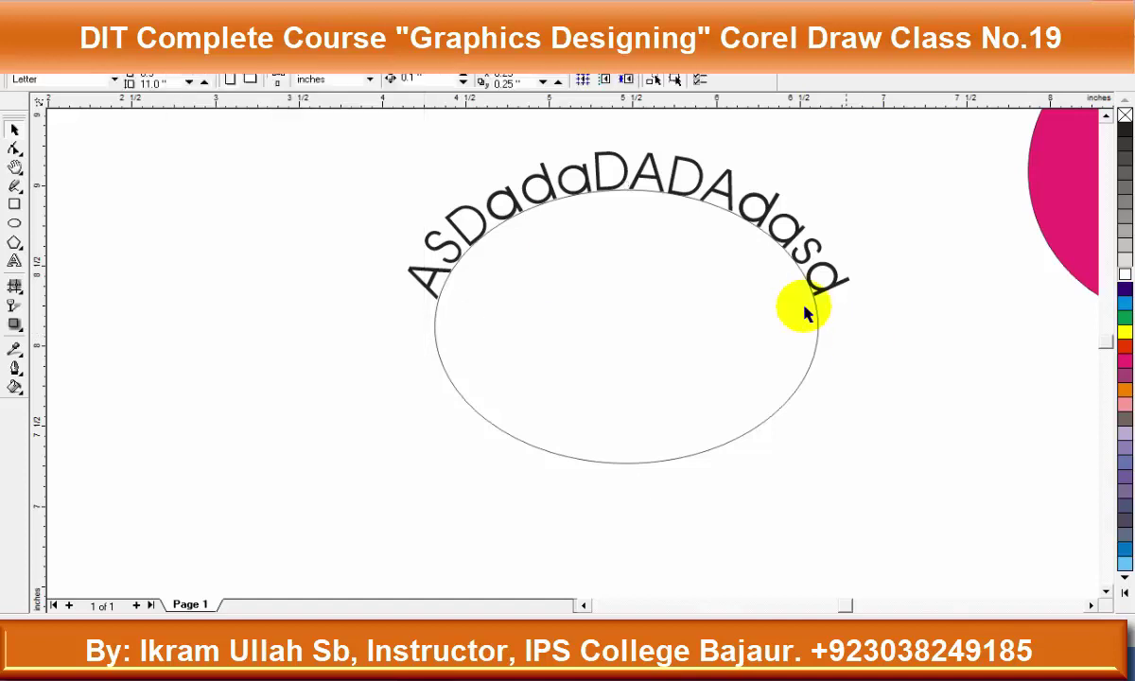
Separate the curved text from the ellipse and delete the ellipse
{"action": "left_click", "coordinate": [743, 206]}
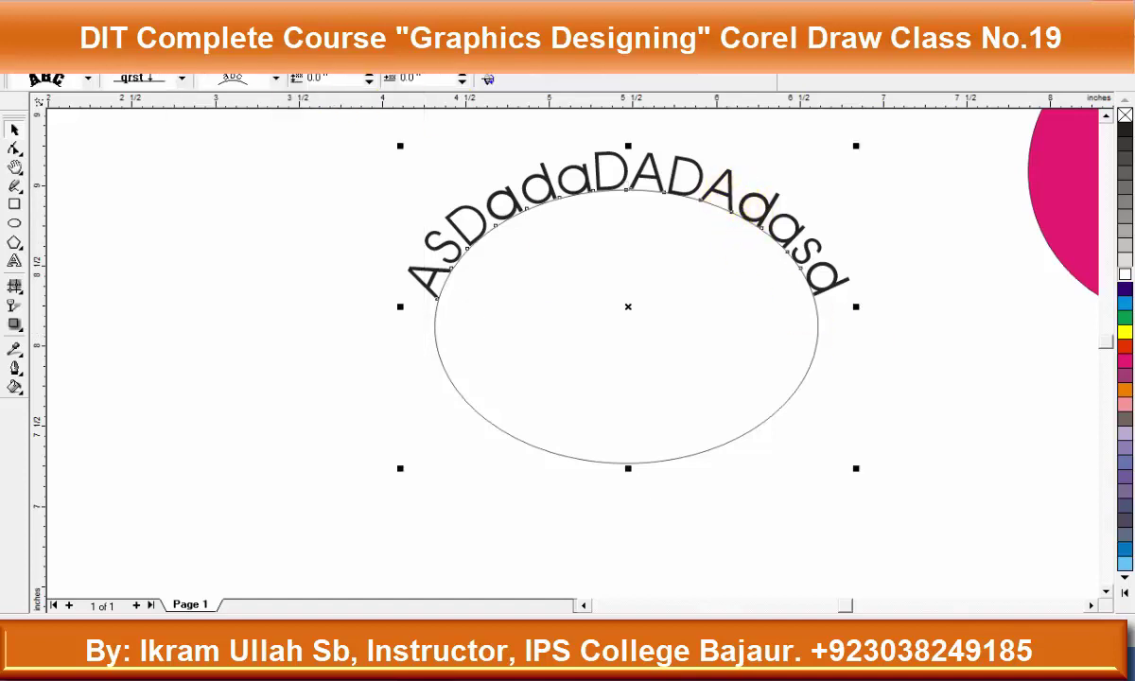
{"action": "left_click", "coordinate": [180, 61]}
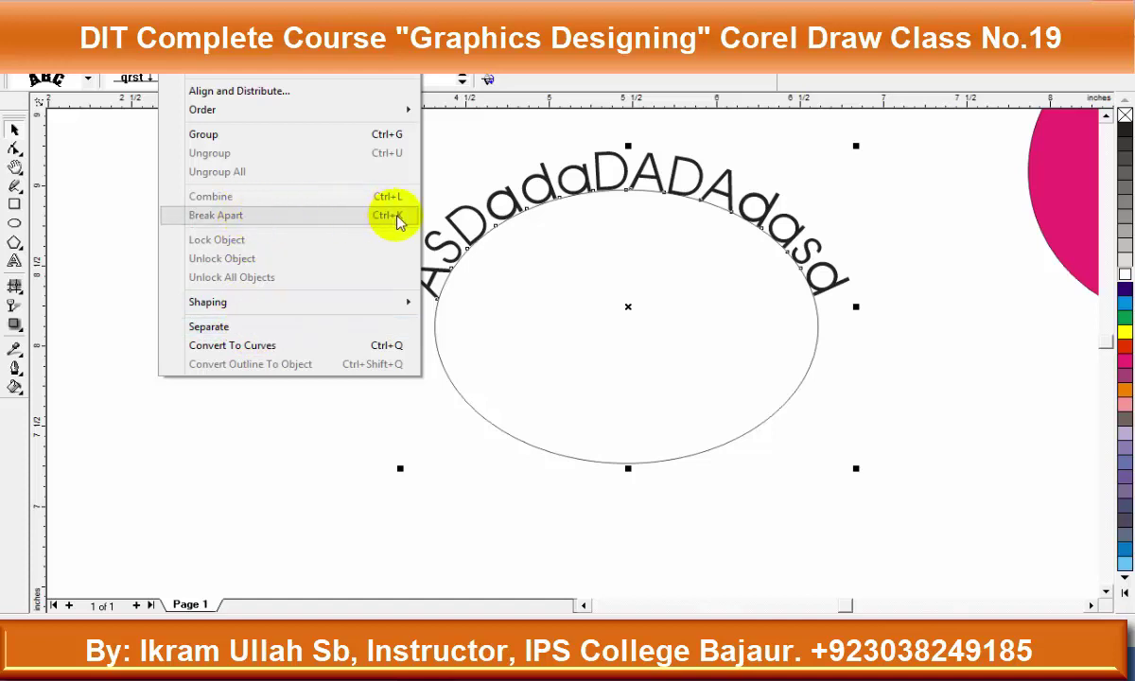
{"action": "left_click", "coordinate": [348, 331]}
{"action": "left_click", "coordinate": [942, 333]}
{"action": "left_click", "coordinate": [817, 337]}
{"action": "key", "text": "Delete"}
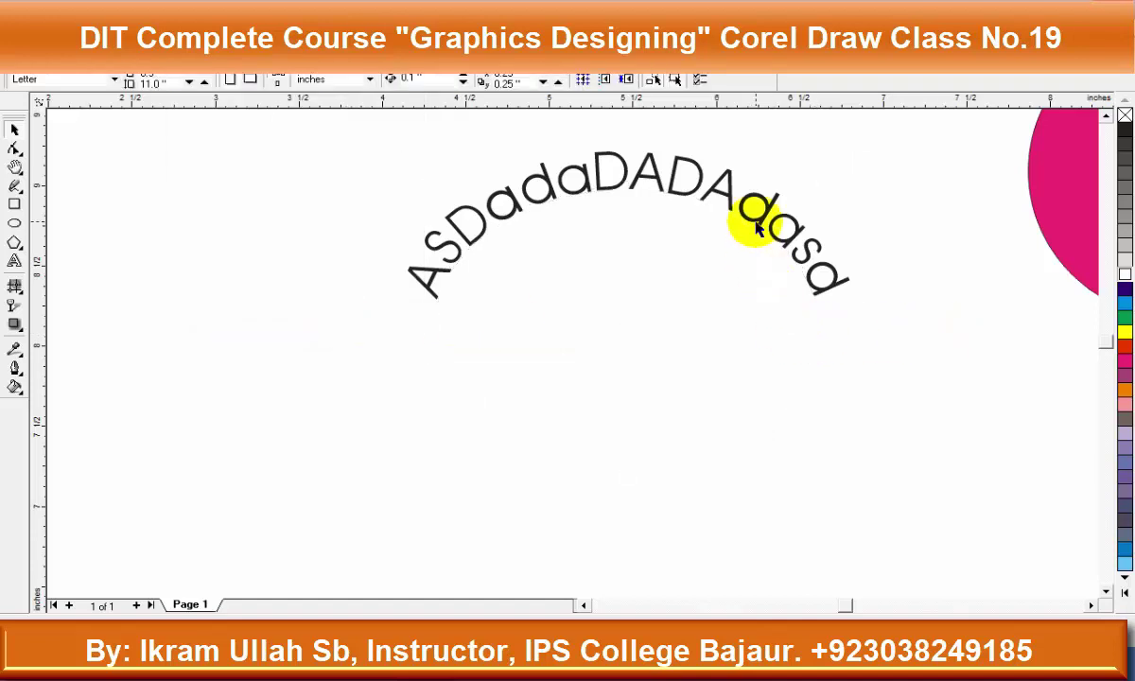
Delete the curved 'ASDadaDADAdasa' text, zooming out and back in around it
{"action": "left_click", "coordinate": [752, 224]}
{"action": "scroll", "coordinate": [453, 279], "scroll_direction": "down", "scroll_amount": 1}
{"action": "scroll", "coordinate": [455, 286], "scroll_direction": "down", "scroll_amount": 1}
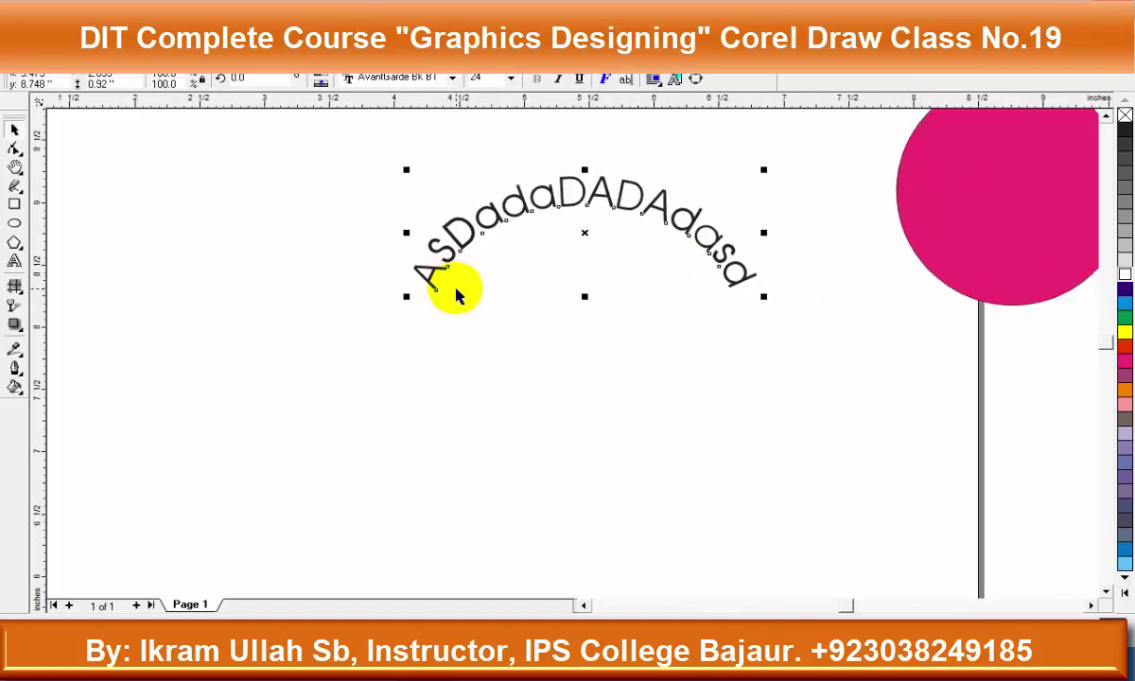
{"action": "scroll", "coordinate": [455, 289], "scroll_direction": "down", "scroll_amount": 2}
{"action": "scroll", "coordinate": [452, 293], "scroll_direction": "down", "scroll_amount": 1}
{"action": "scroll", "coordinate": [452, 293], "scroll_direction": "up", "scroll_amount": 1}
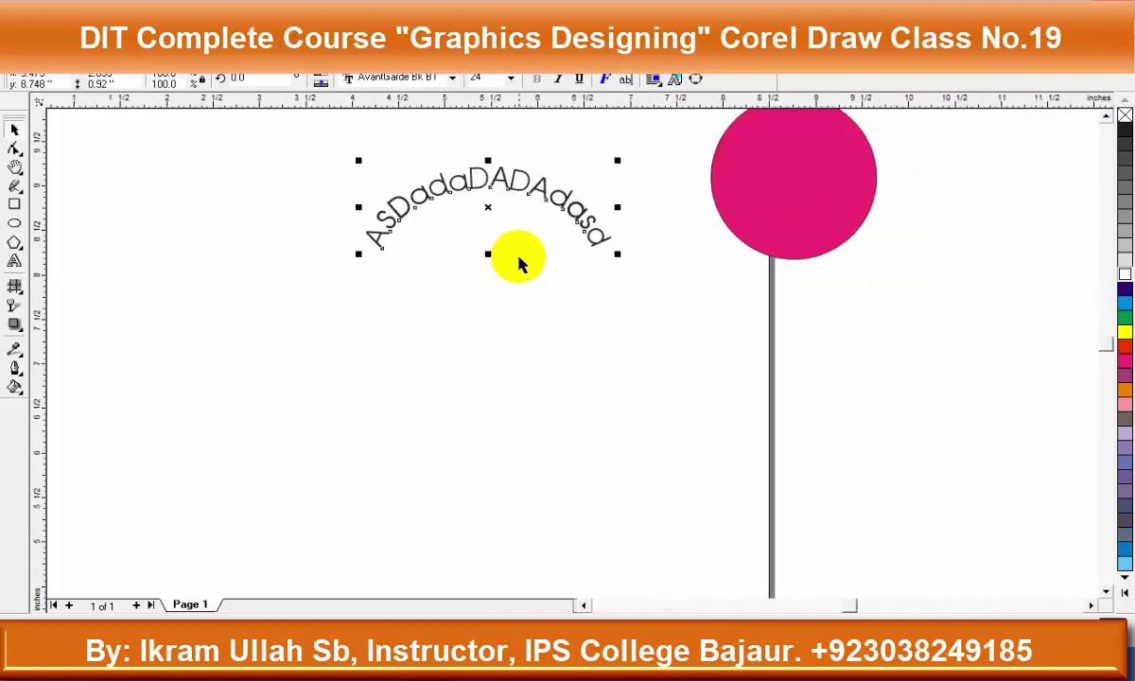
{"action": "scroll", "coordinate": [517, 256], "scroll_direction": "up", "scroll_amount": 1}
{"action": "scroll", "coordinate": [491, 194], "scroll_direction": "up", "scroll_amount": 1}
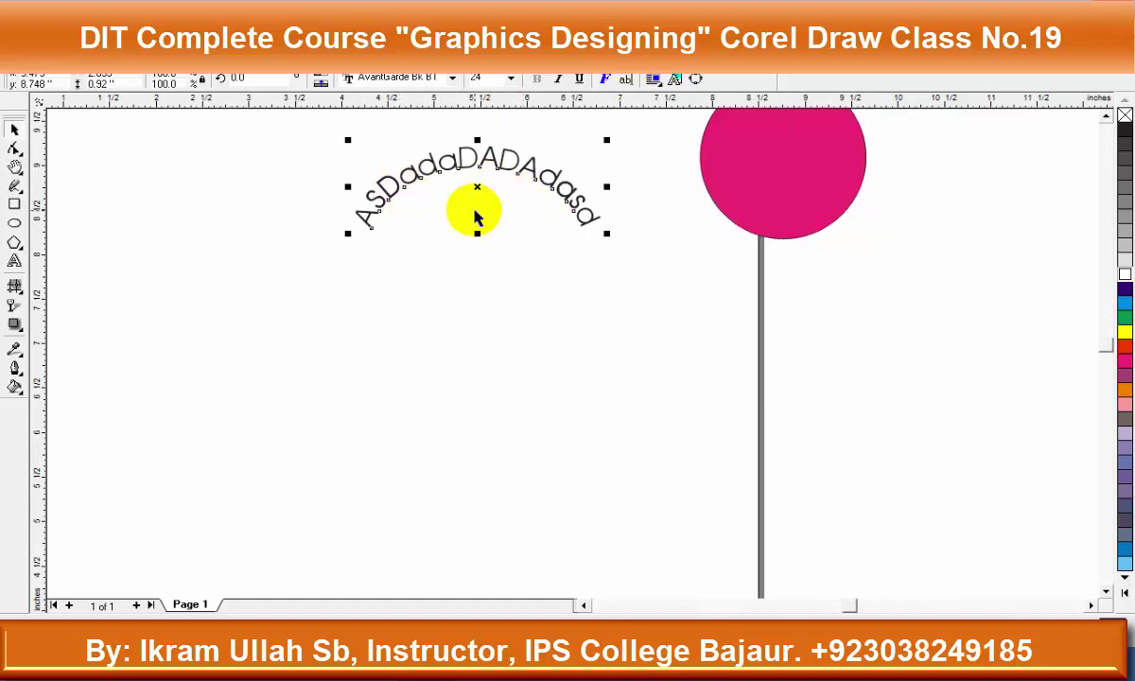
{"action": "key", "text": "Delete"}
{"action": "scroll", "coordinate": [401, 254], "scroll_direction": "down", "scroll_amount": 1}
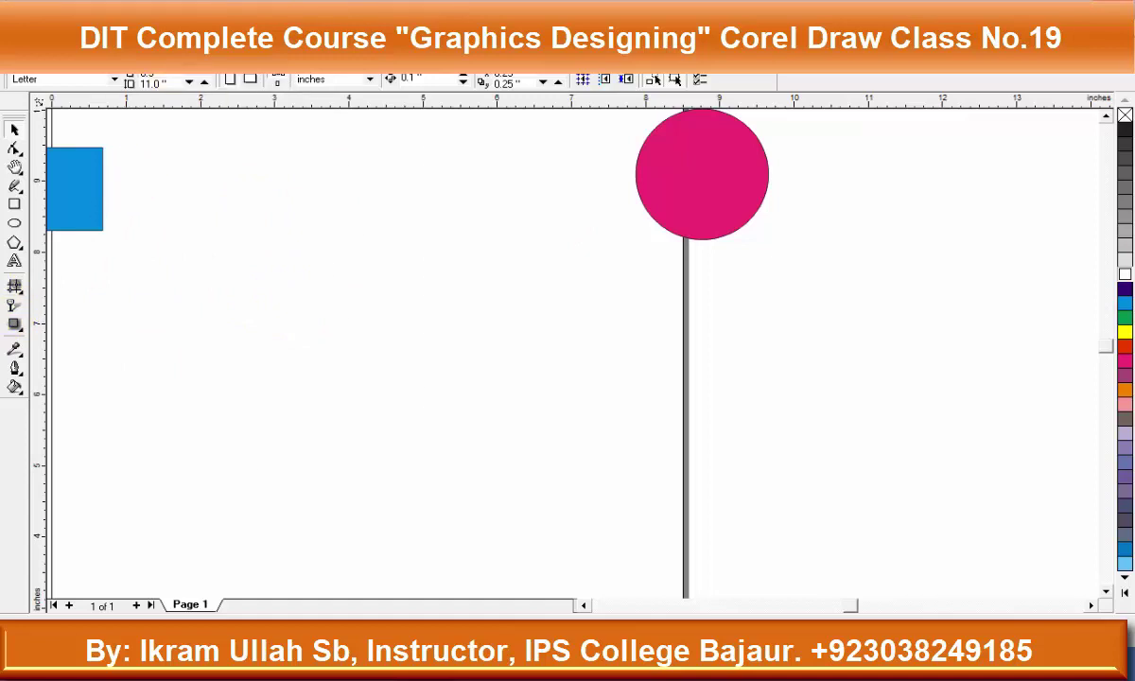
Add the text line 'safdasfdasdfasdfasd' and move it up the page, left of the pink circle
{"action": "left_click", "coordinate": [270, 59]}
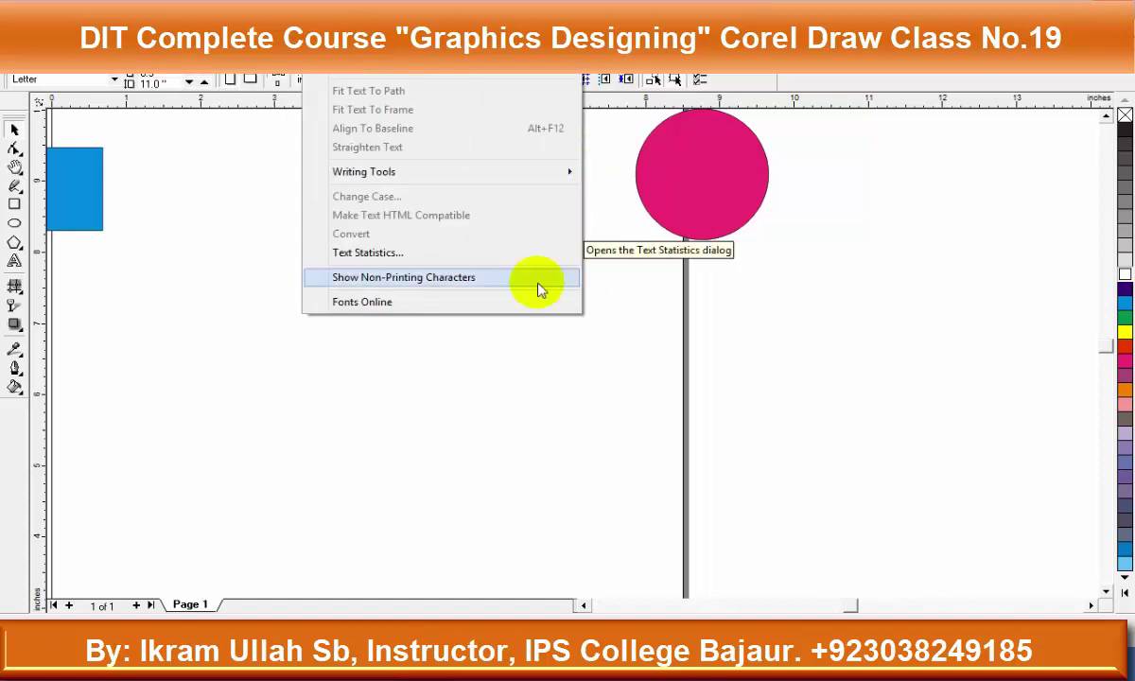
{"action": "left_click", "coordinate": [200, 429]}
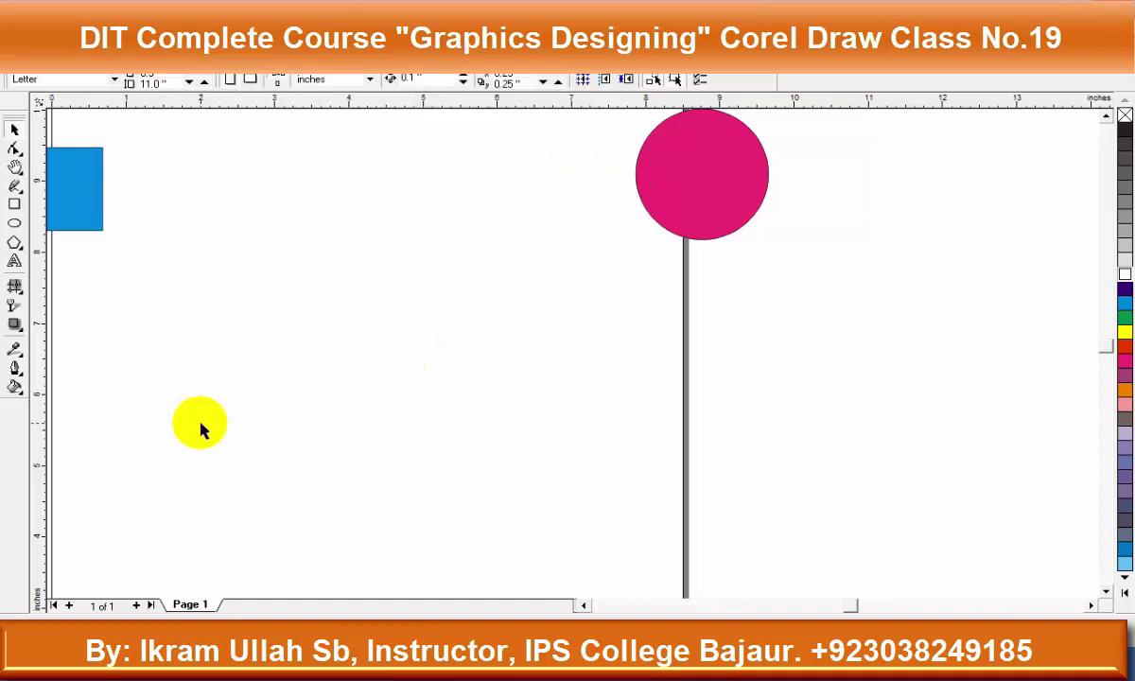
{"action": "left_click", "coordinate": [14, 260]}
{"action": "left_click", "coordinate": [300, 401]}
{"action": "type", "text": "safdasfdasdf"}
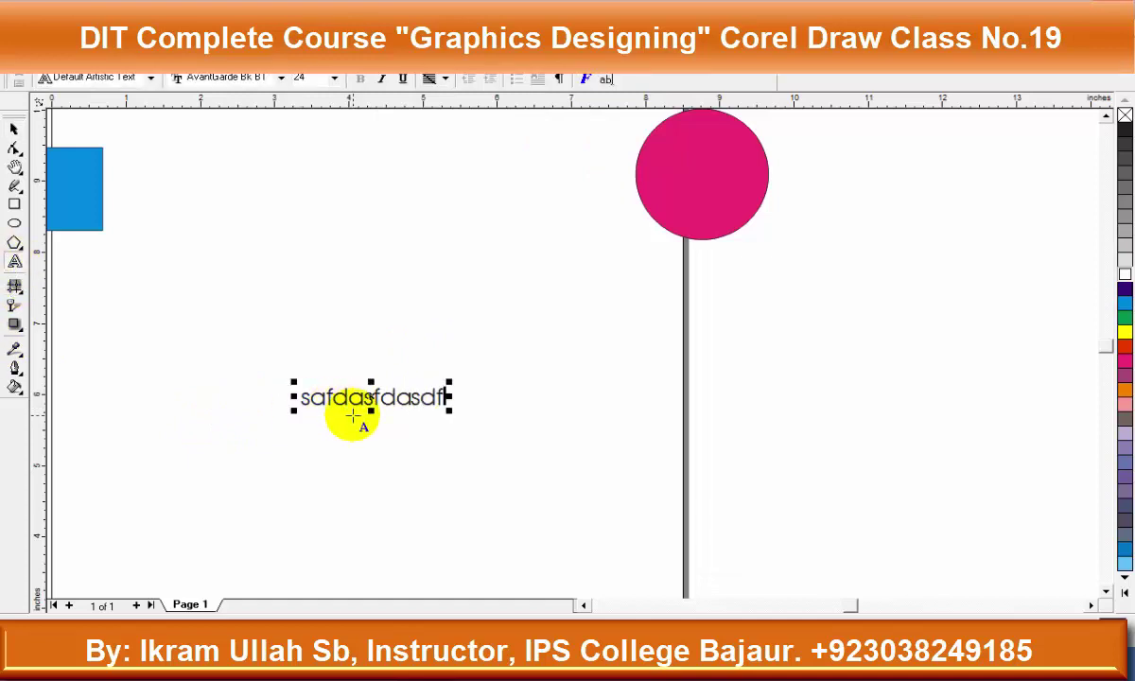
{"action": "type", "text": "asdfasd"}
{"action": "key", "text": "ctrl+space"}
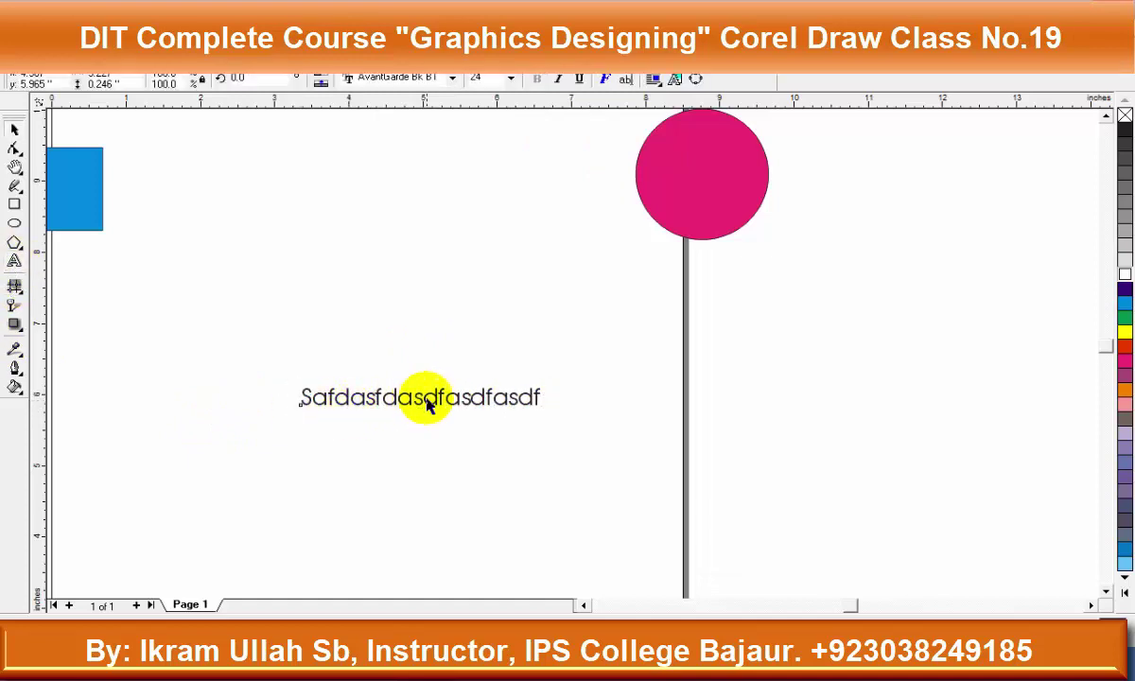
{"action": "left_click_drag", "start_coordinate": [426, 402], "coordinate": [419, 289]}
{"action": "left_click", "coordinate": [383, 74]}
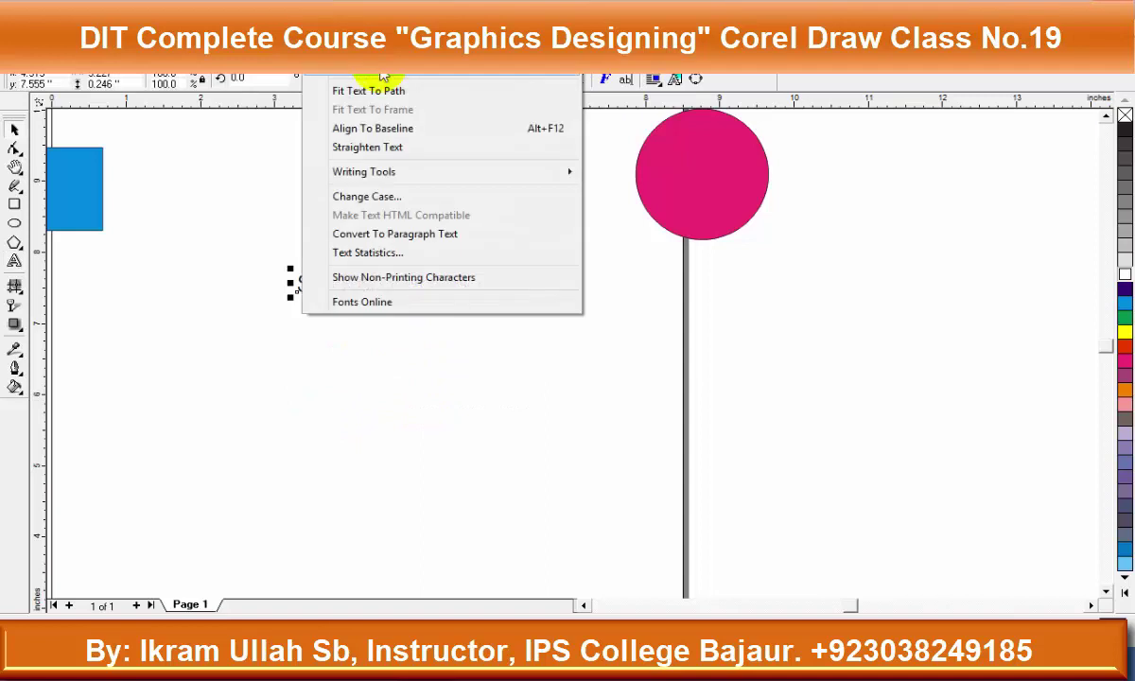
{"action": "left_click", "coordinate": [367, 76]}
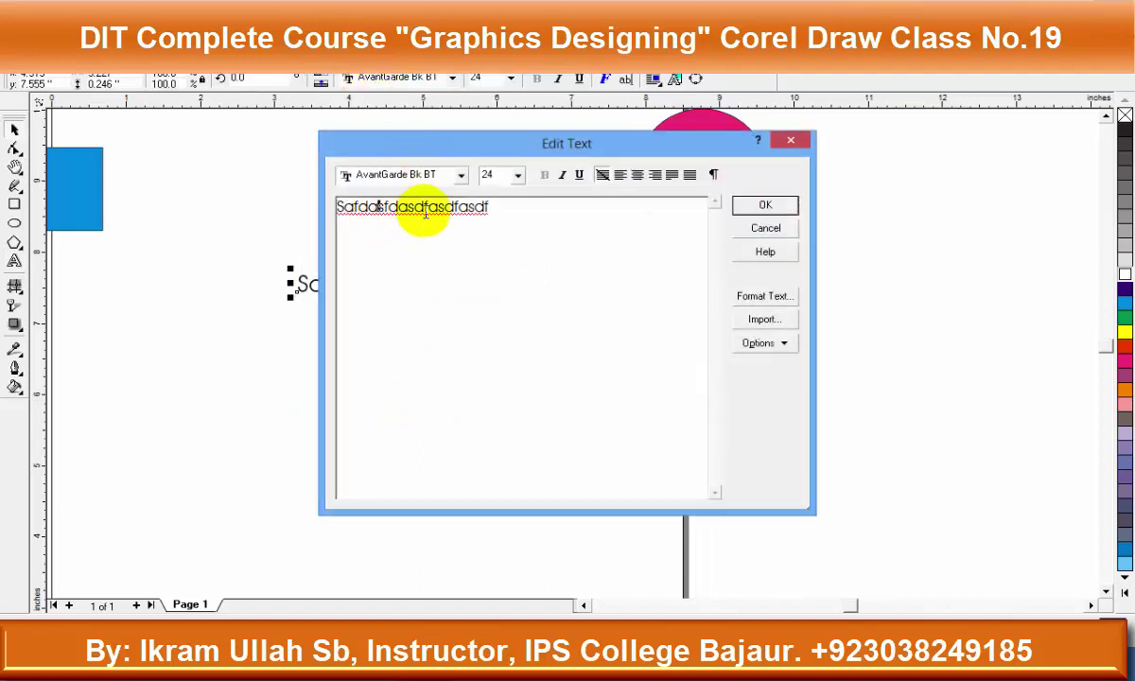
{"action": "left_click", "coordinate": [791, 141]}
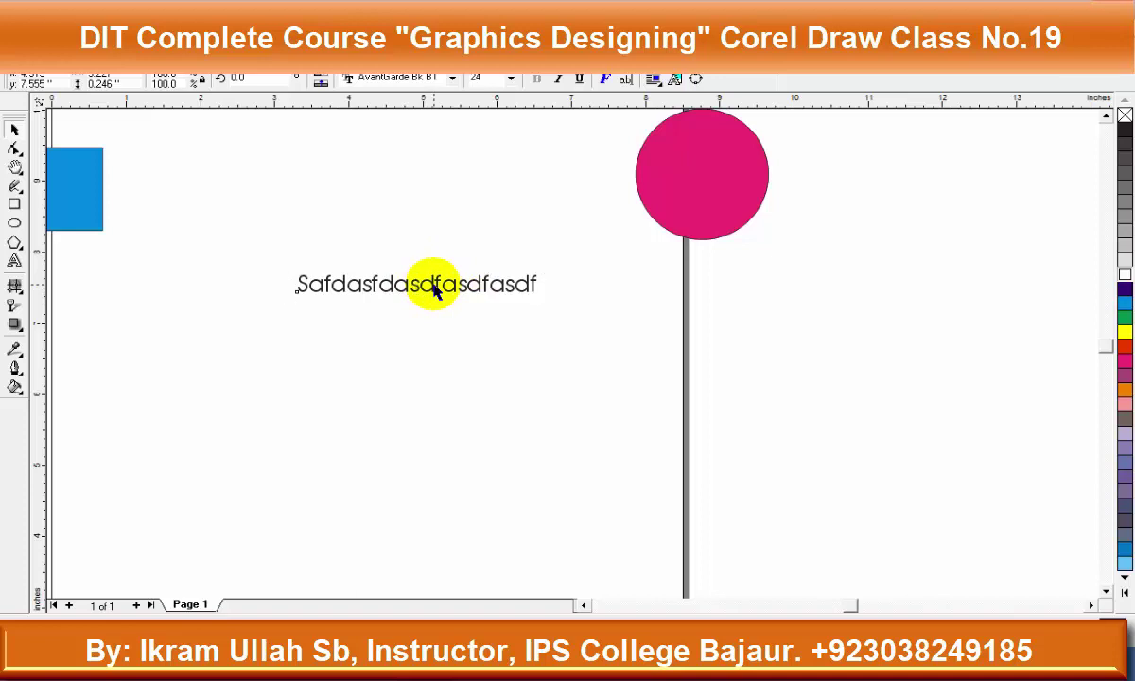
{"action": "double_click", "coordinate": [432, 286]}
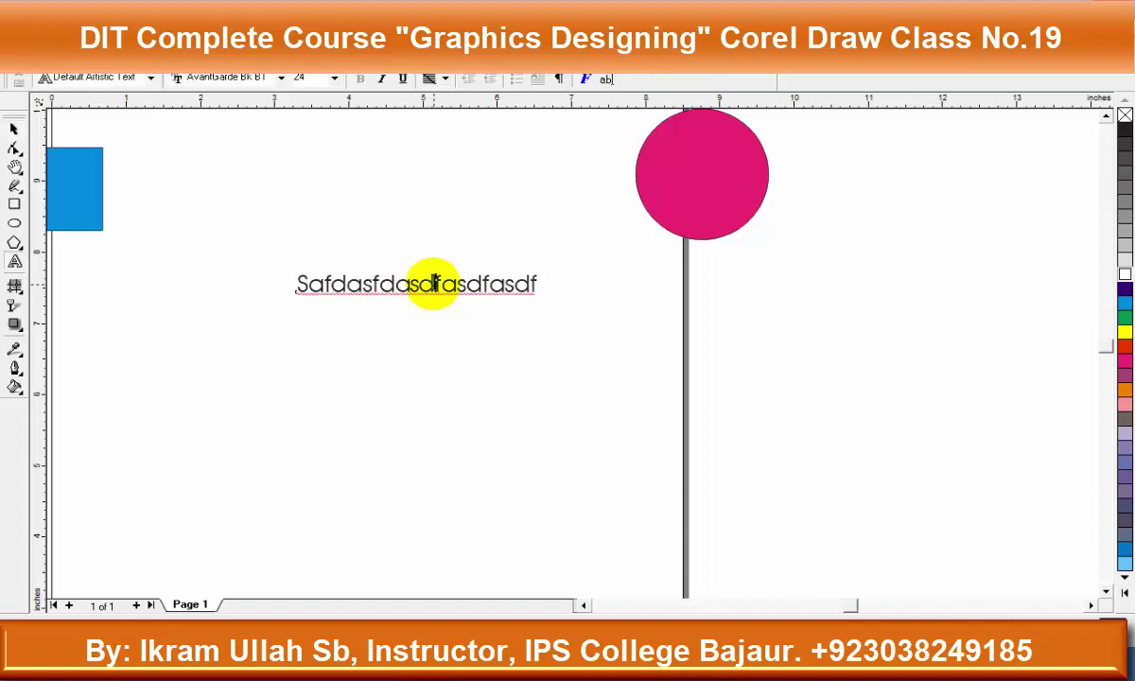
{"action": "left_click", "coordinate": [434, 282]}
{"action": "key", "text": "ctrl+space"}
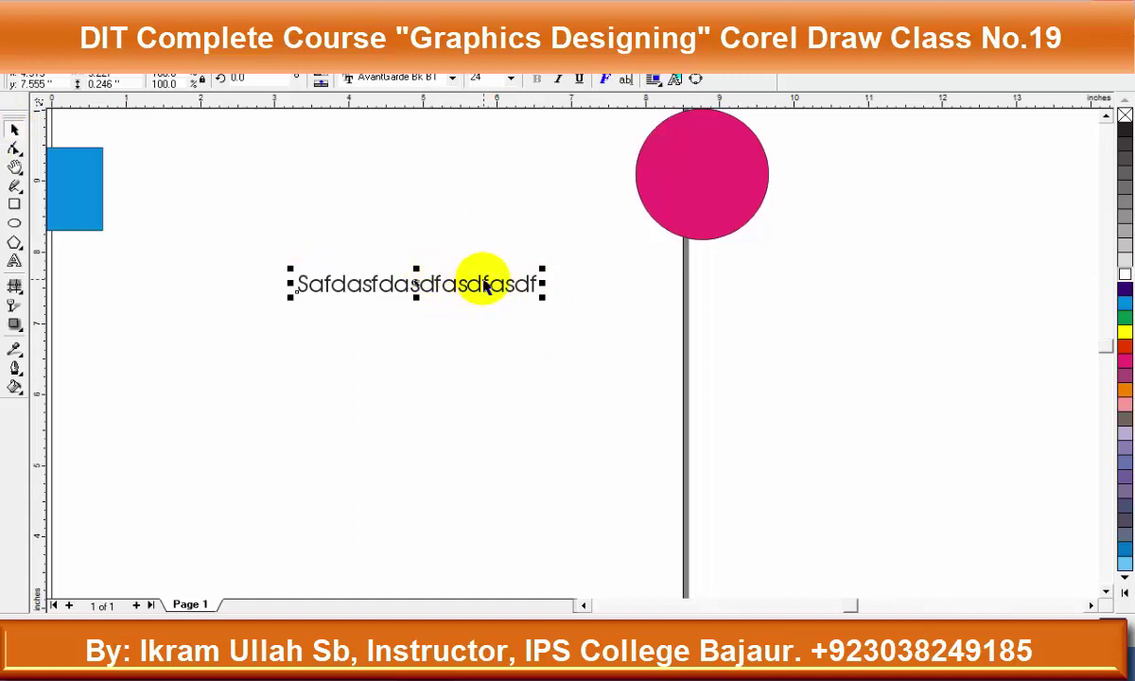
{"action": "double_click", "coordinate": [485, 287]}
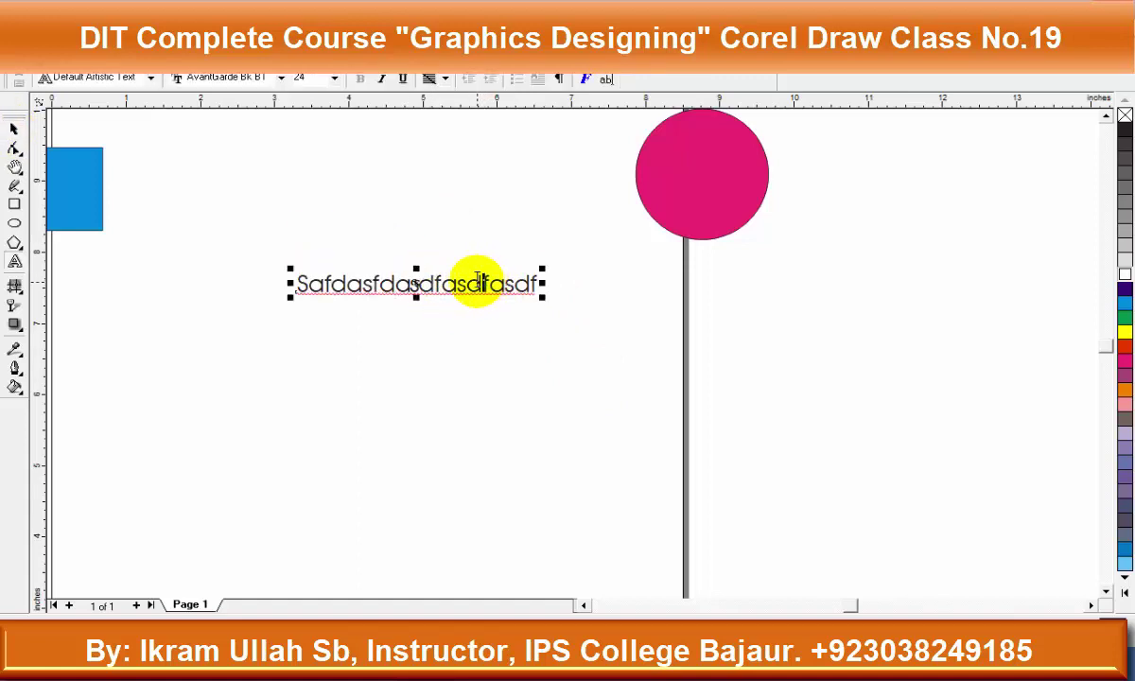
{"action": "key", "text": "ctrl+space"}
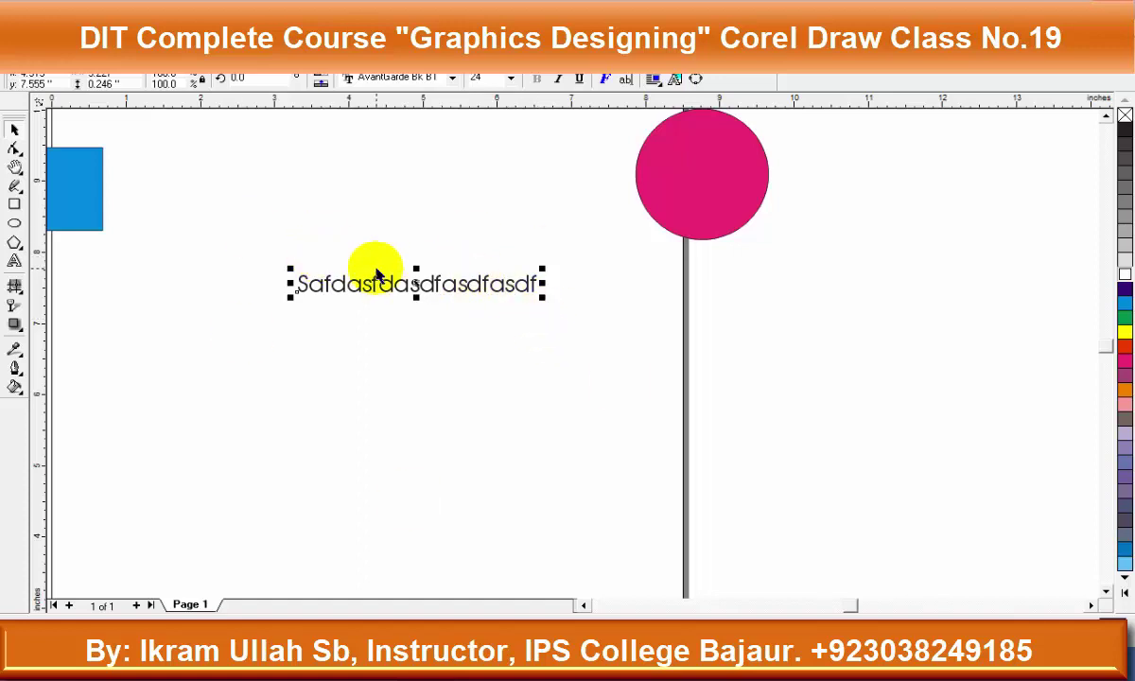
Open Format Text for the text line and confirm its 24 pt Normal style settings
{"action": "left_click", "coordinate": [318, 60]}
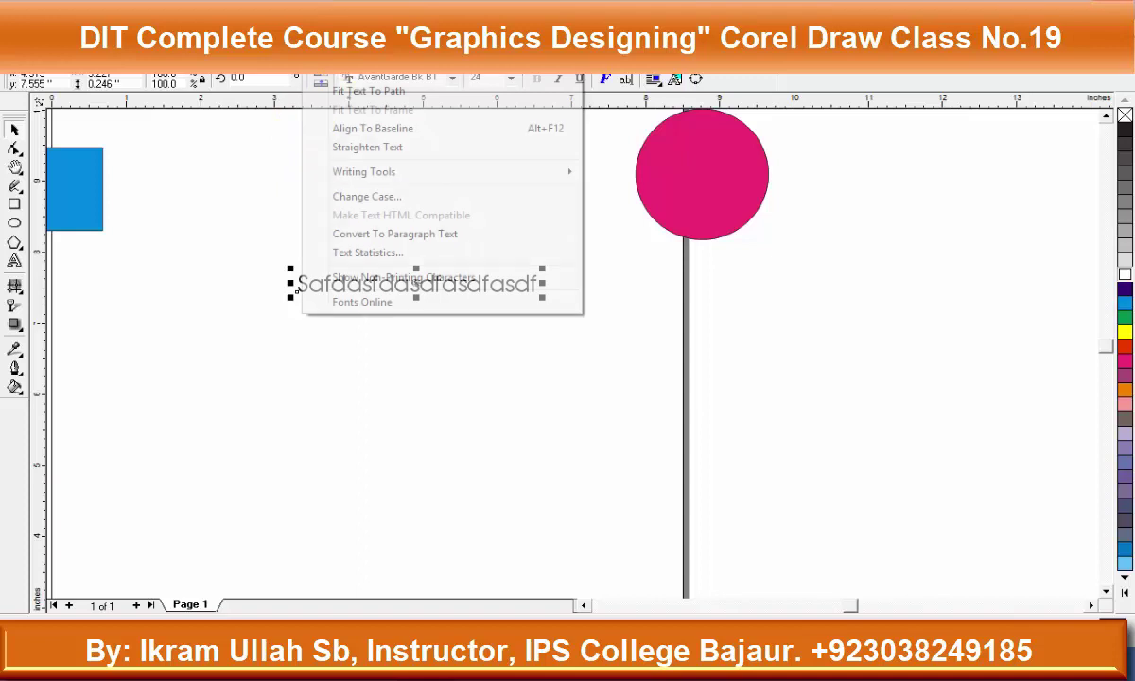
{"action": "left_click", "coordinate": [341, 60]}
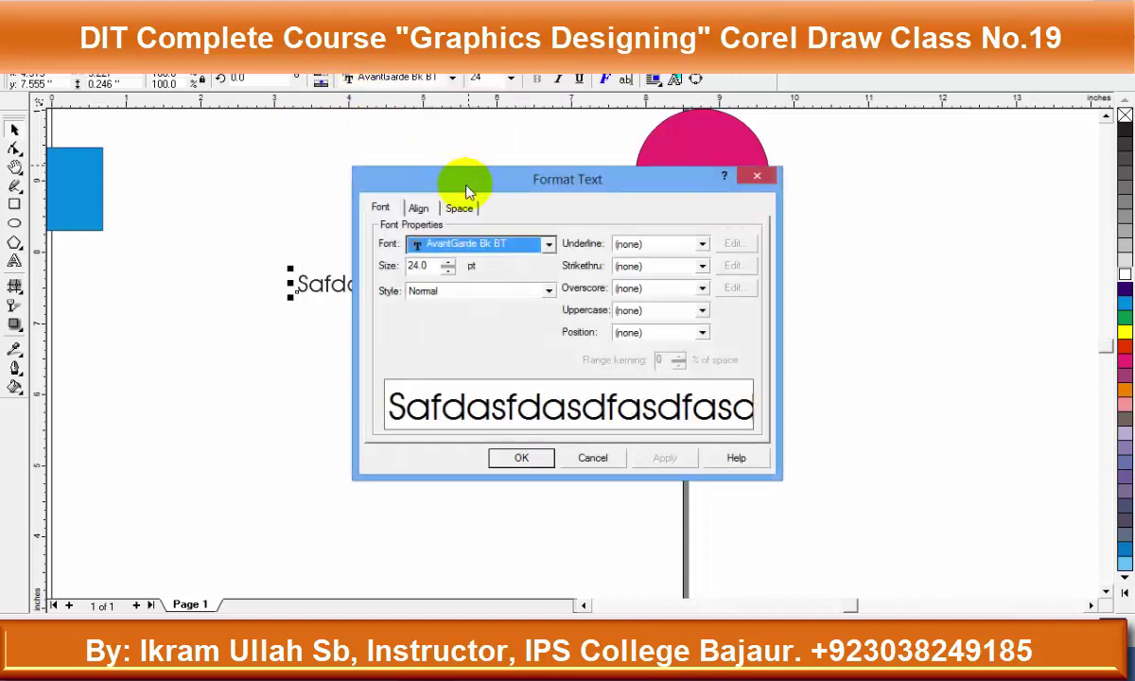
{"action": "left_click_drag", "start_coordinate": [464, 185], "coordinate": [690, 109]}
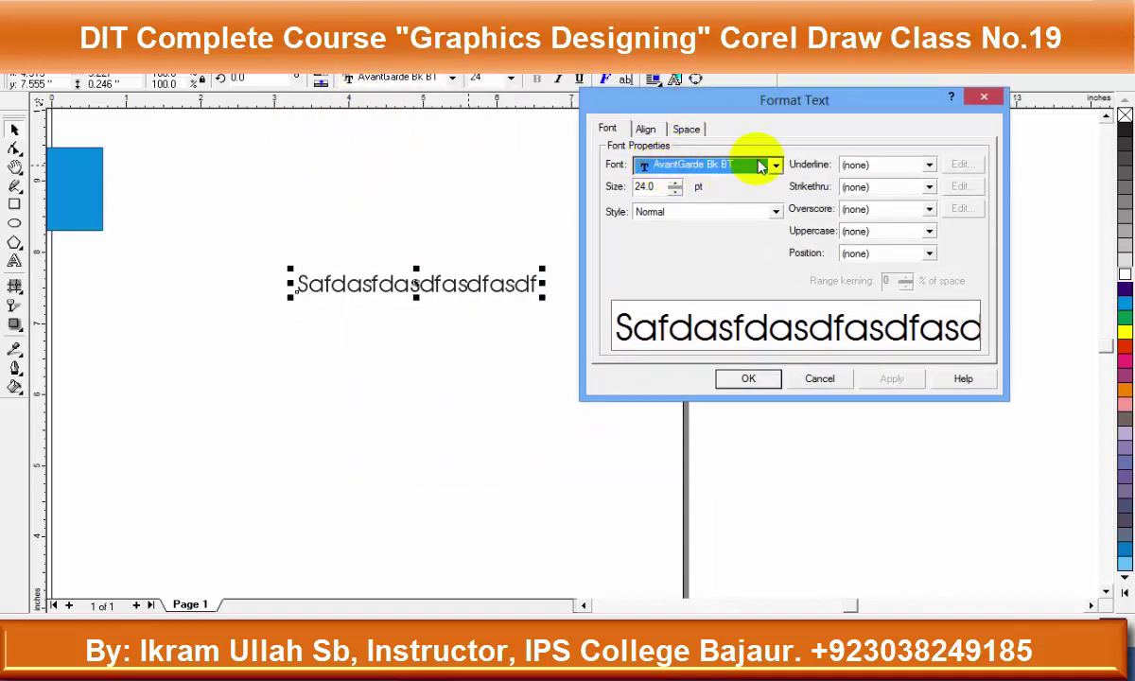
{"action": "double_click", "coordinate": [662, 186]}
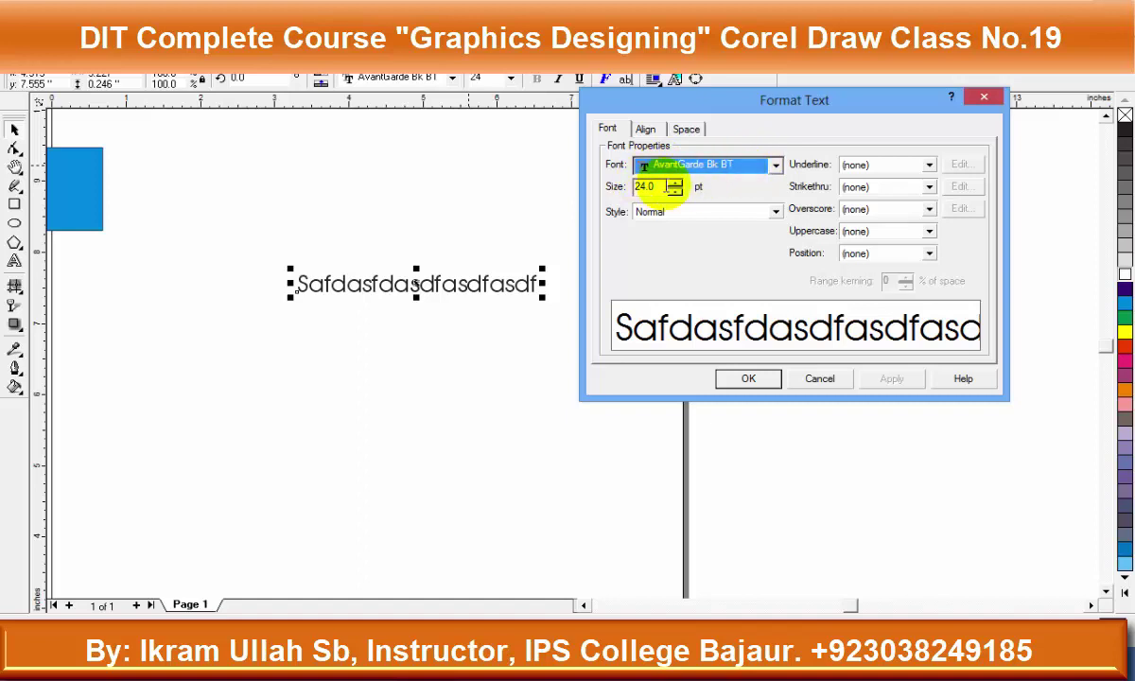
{"action": "left_click", "coordinate": [706, 213]}
{"action": "left_click", "coordinate": [708, 213]}
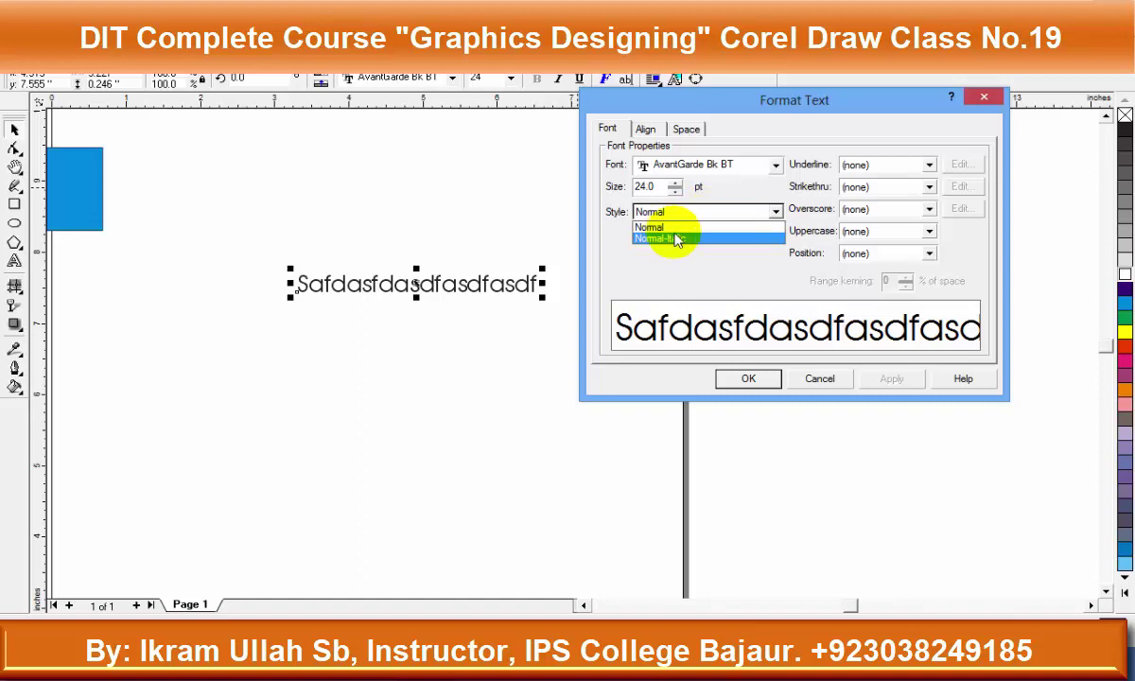
{"action": "left_click", "coordinate": [690, 227]}
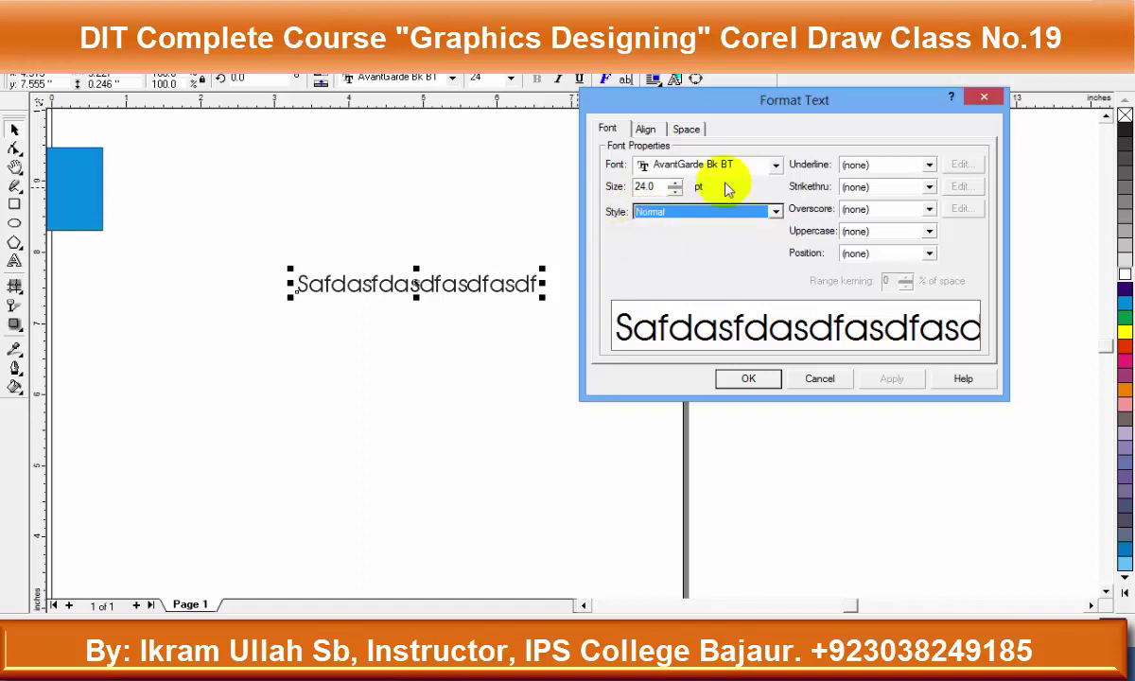
{"action": "left_click", "coordinate": [928, 166]}
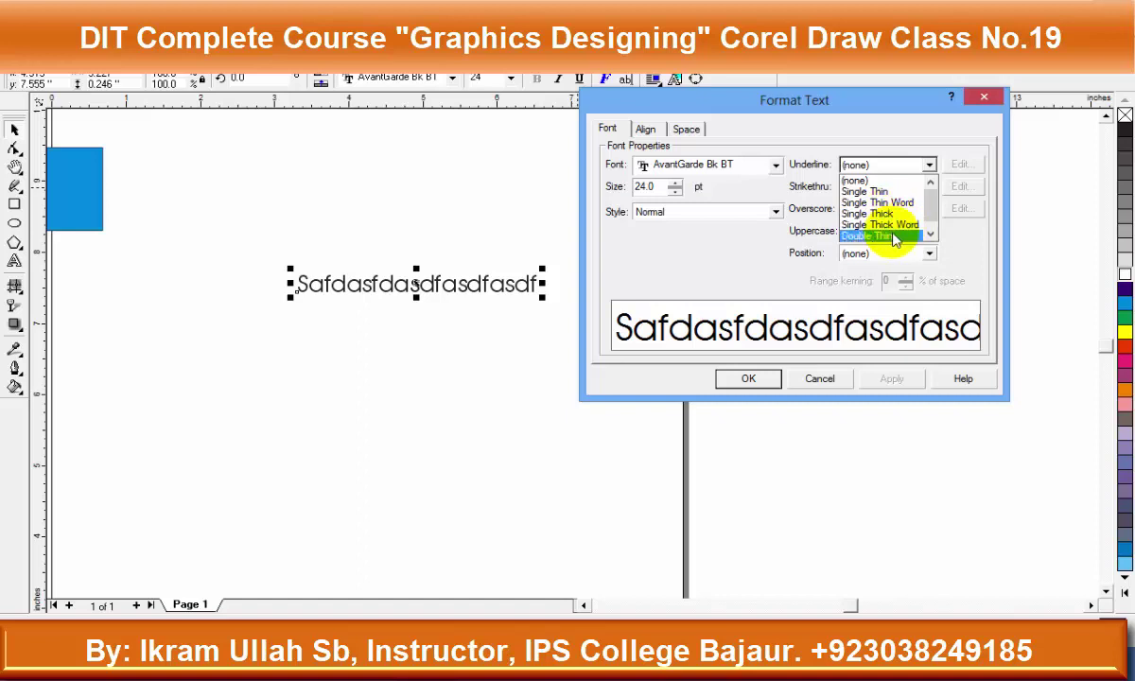
Apply a Single Thin underline, then a Single Thin Word underline, to the sample text
{"action": "left_click", "coordinate": [890, 193]}
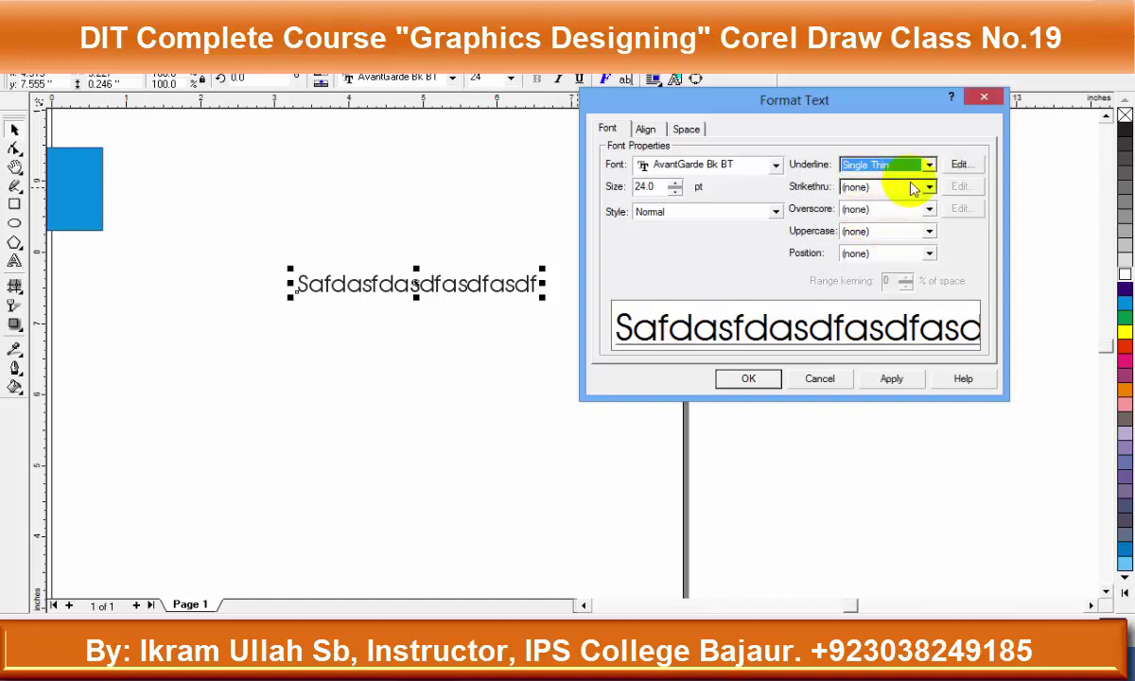
{"action": "left_click", "coordinate": [892, 378]}
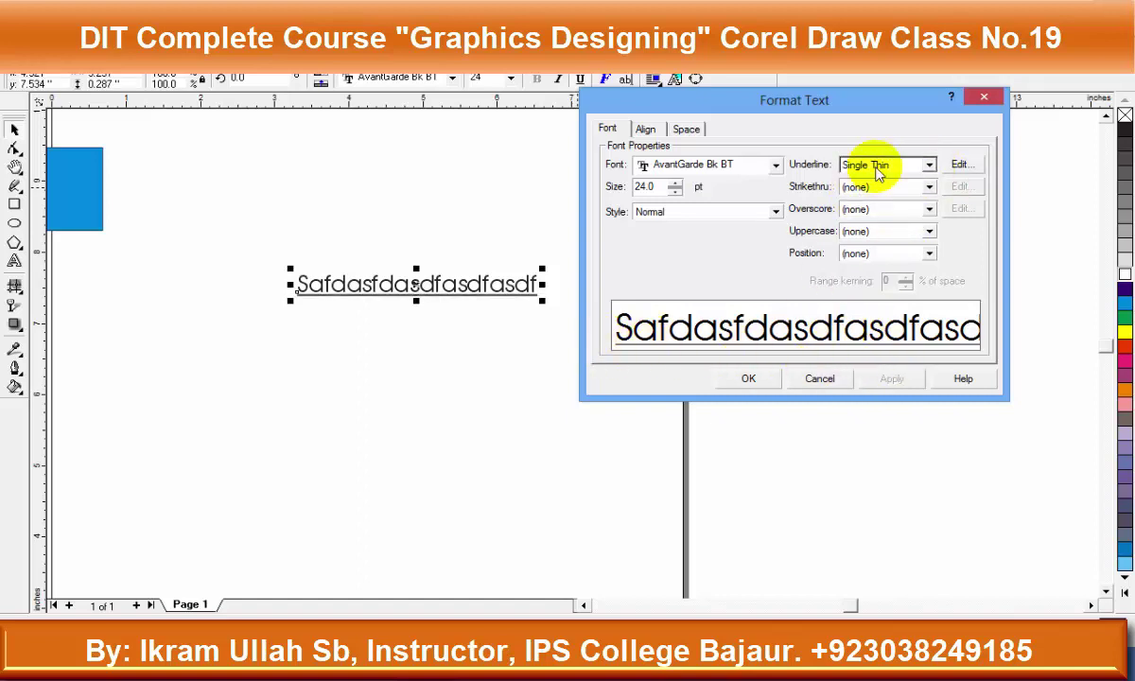
{"action": "left_click", "coordinate": [930, 166]}
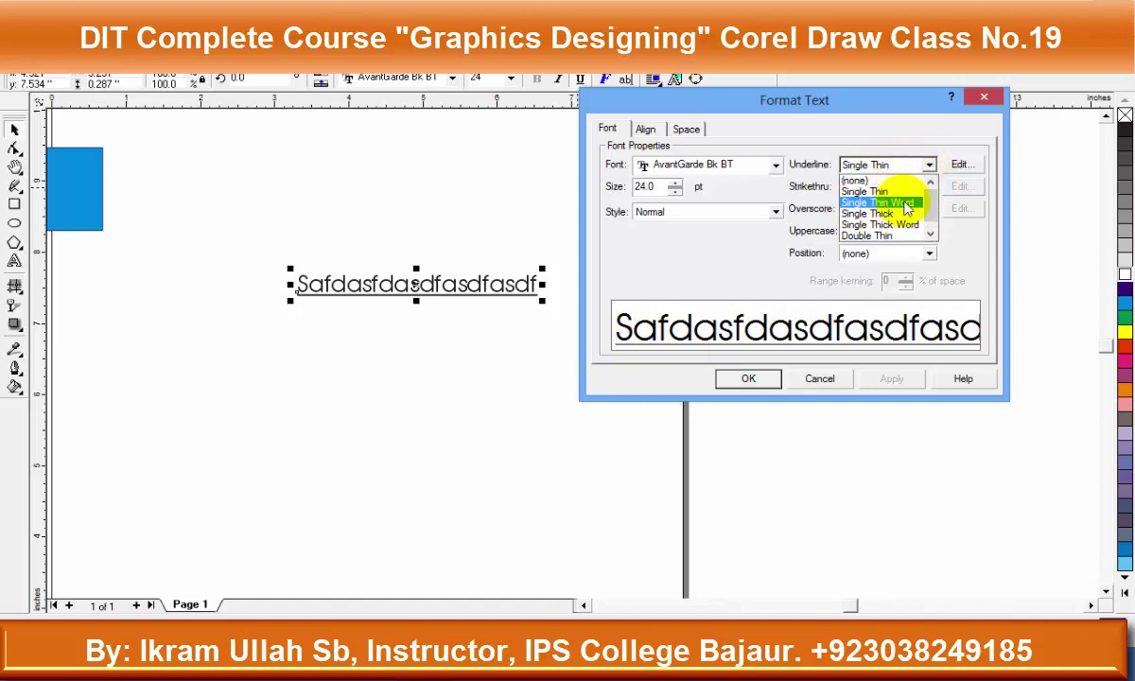
{"action": "left_click", "coordinate": [906, 203]}
{"action": "left_click", "coordinate": [894, 381]}
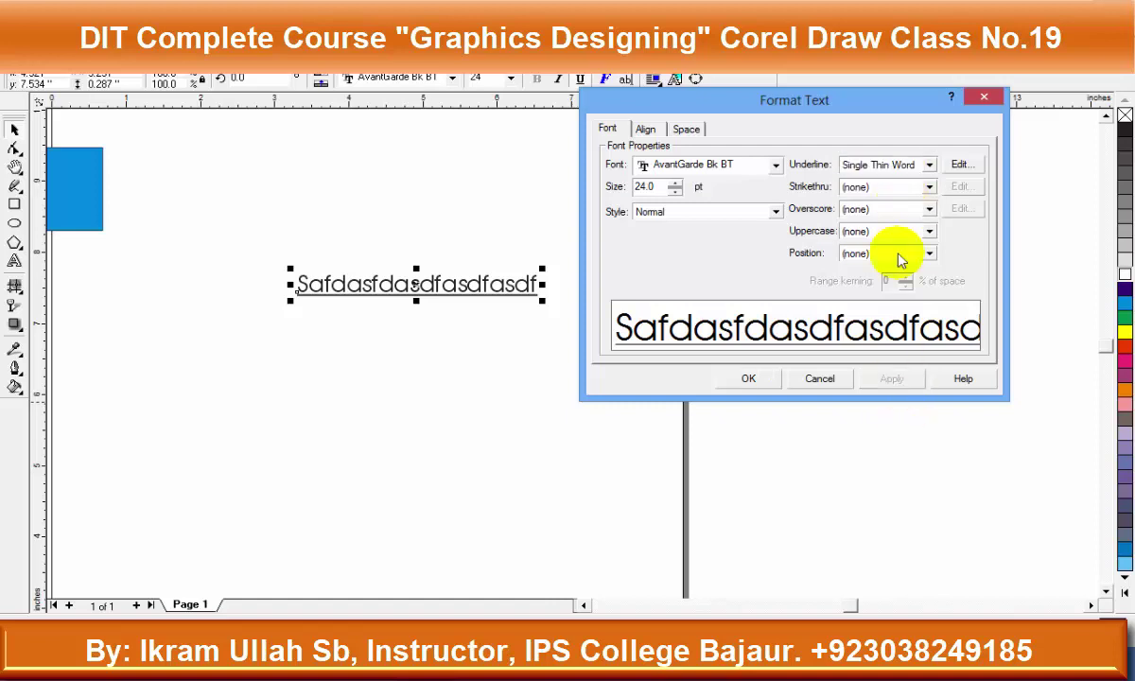
Apply a Double Thin underline, then set the underline setting back to (none)
{"action": "left_click", "coordinate": [930, 166]}
{"action": "left_click", "coordinate": [909, 221]}
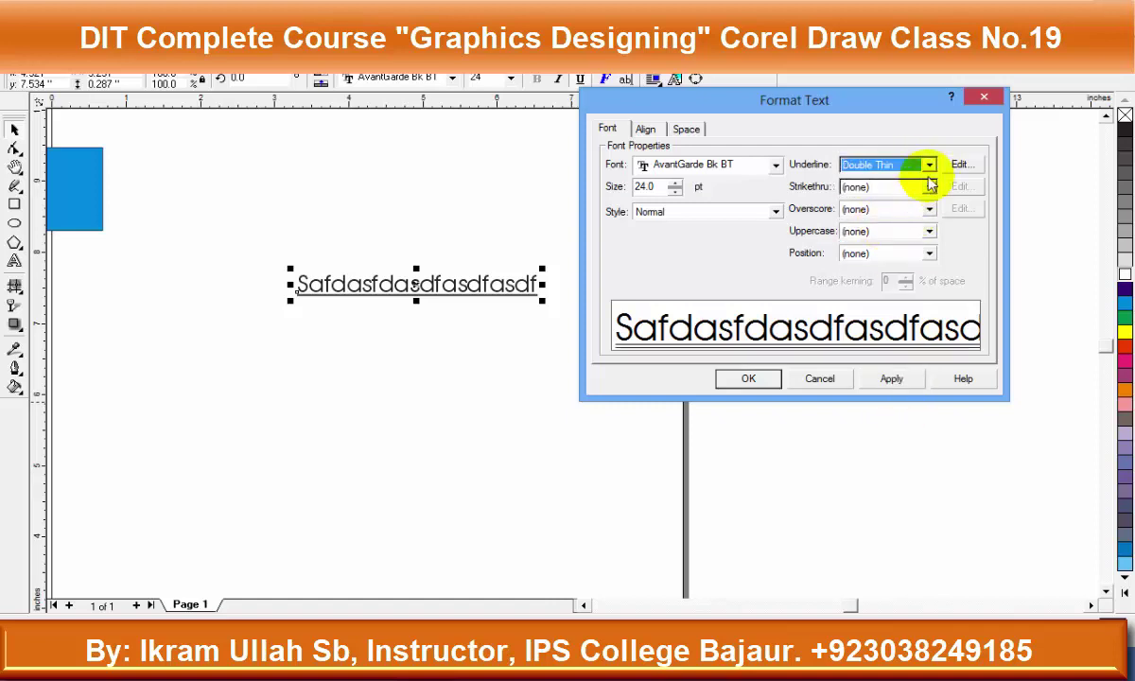
{"action": "left_click", "coordinate": [894, 380]}
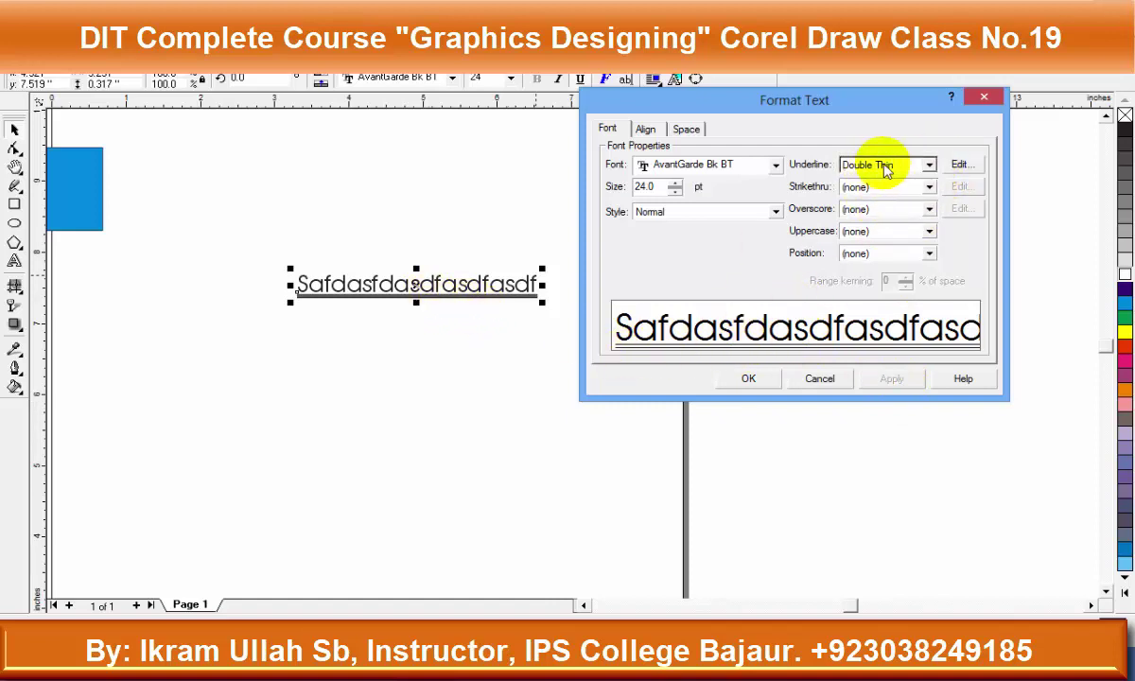
{"action": "left_click", "coordinate": [927, 166]}
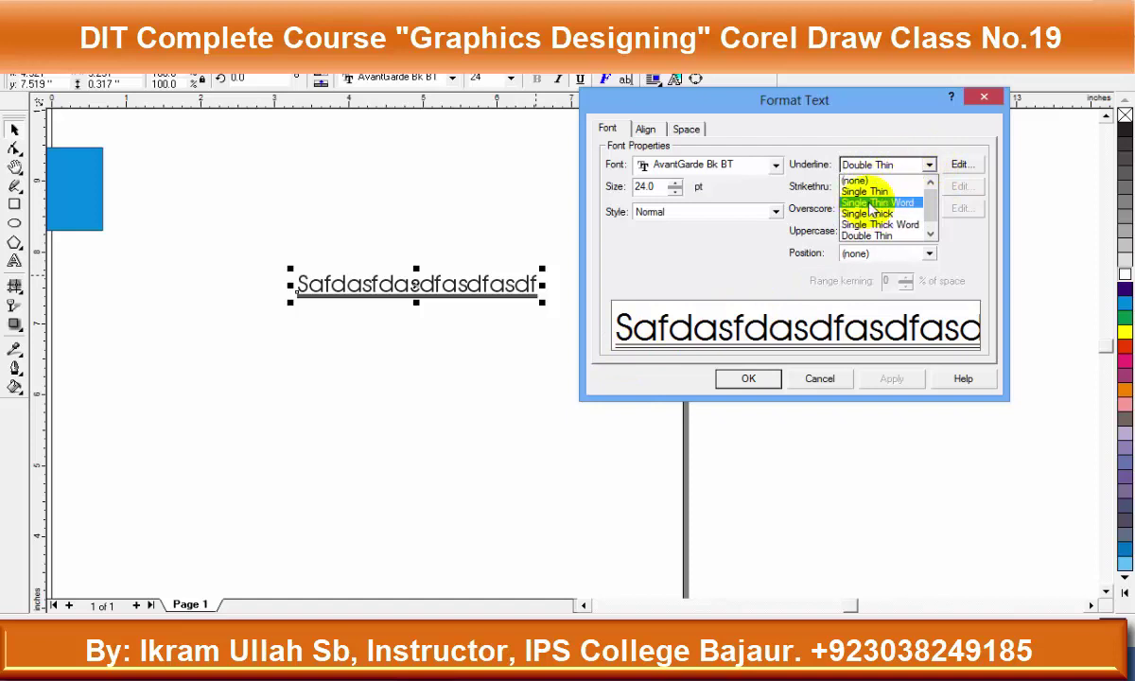
{"action": "left_click", "coordinate": [865, 180]}
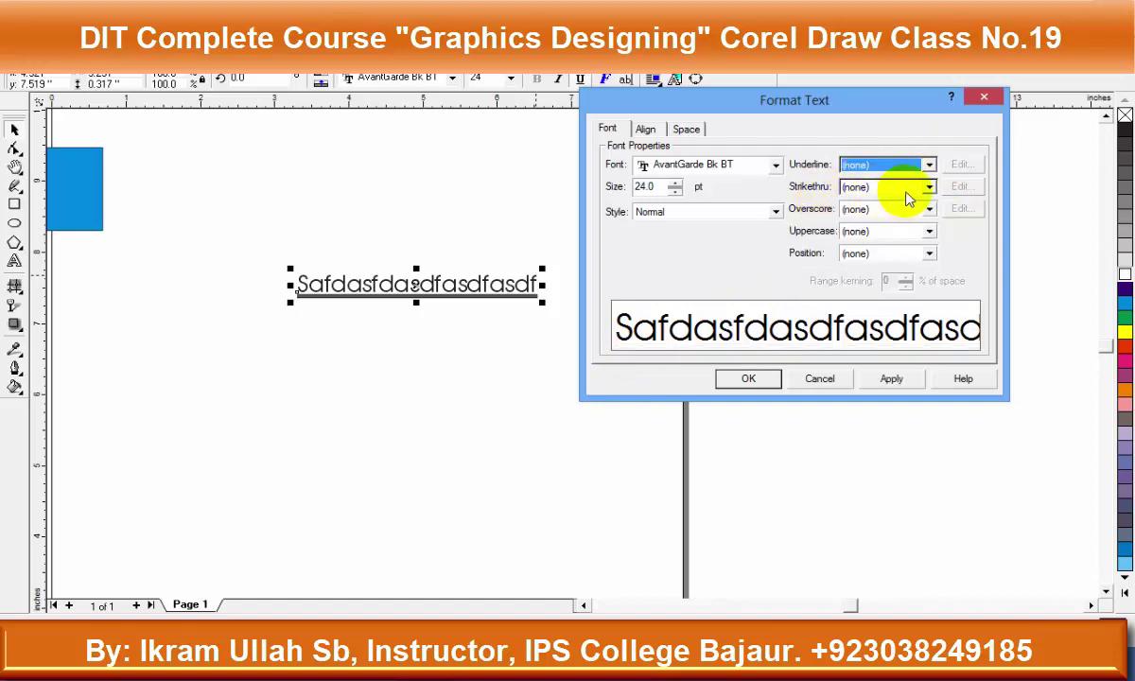
{"action": "left_click", "coordinate": [927, 187]}
Try Single Thin Word and Double Thin strikethrough, then reset strikethrough to (none)
{"action": "left_click", "coordinate": [874, 228]}
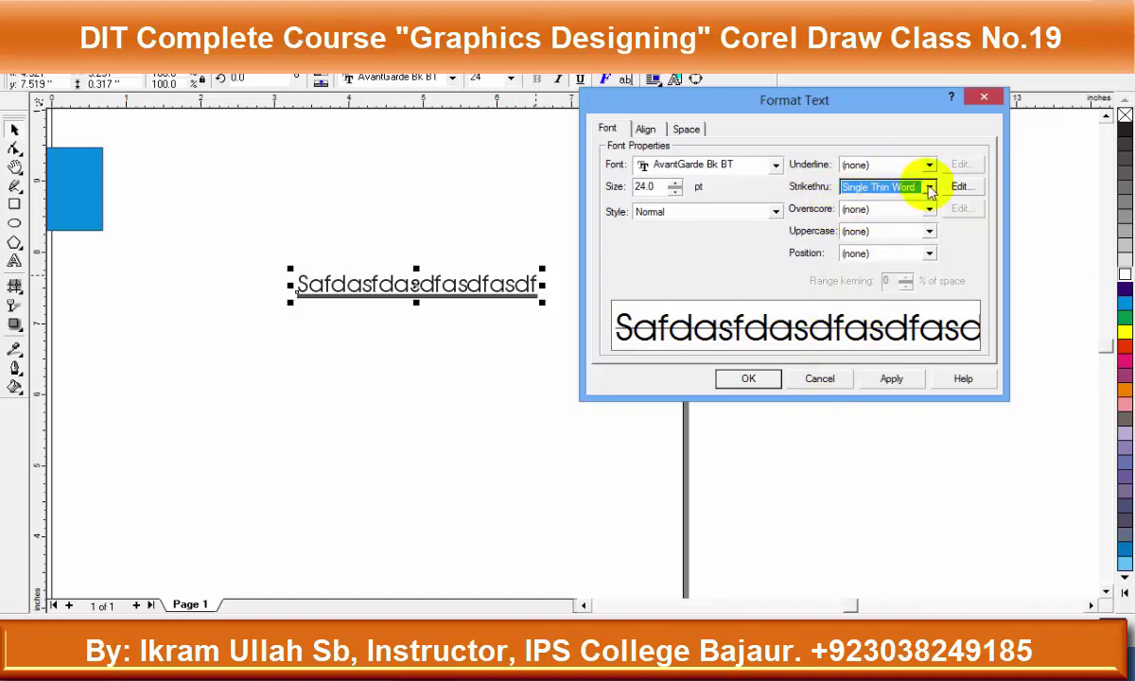
{"action": "left_click", "coordinate": [920, 187]}
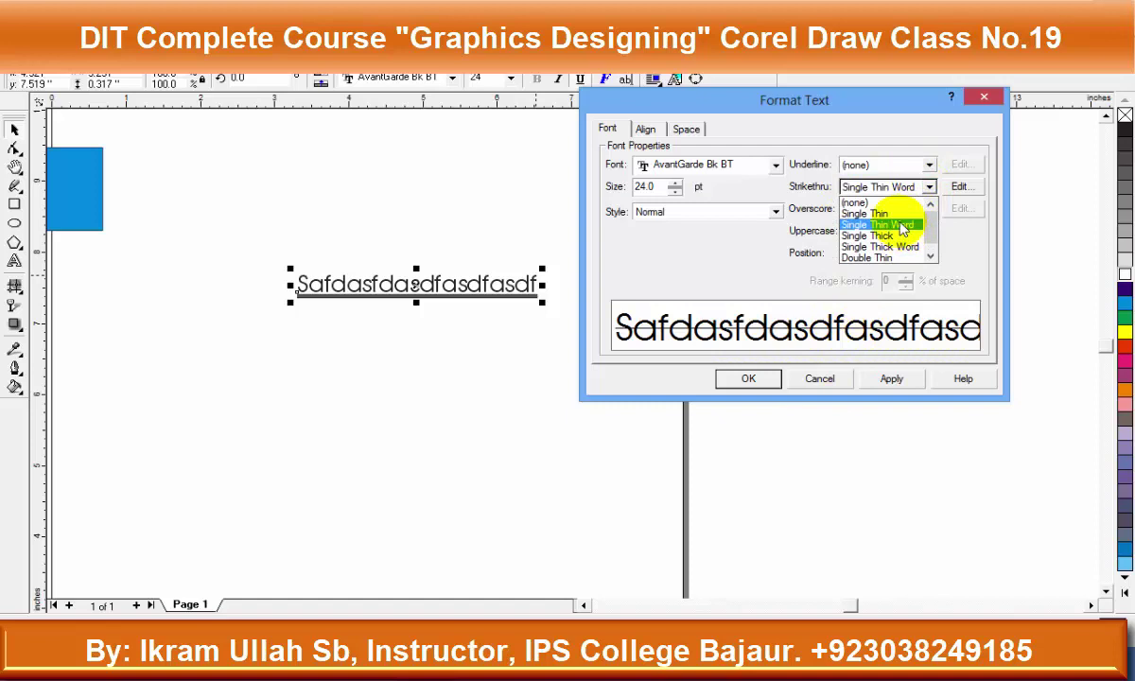
{"action": "left_click", "coordinate": [880, 256]}
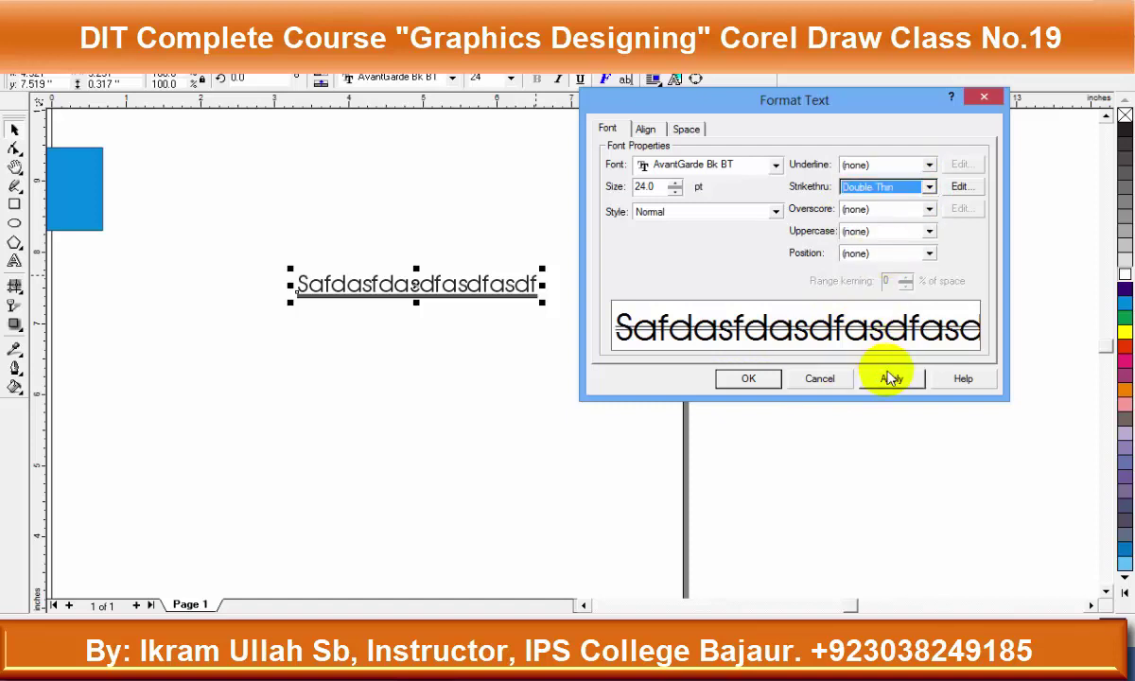
{"action": "left_click", "coordinate": [928, 187]}
{"action": "left_click", "coordinate": [849, 202]}
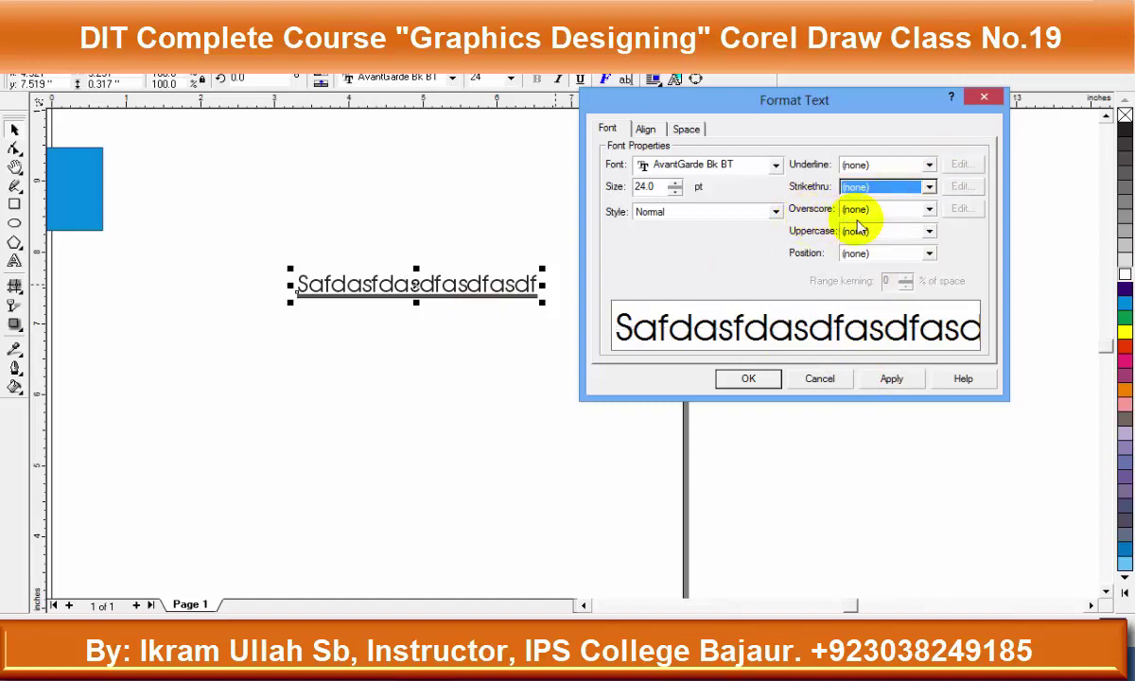
Apply Single Thin and Single Thin Word overscores, then reset overscore to (none)
{"action": "left_click", "coordinate": [929, 209]}
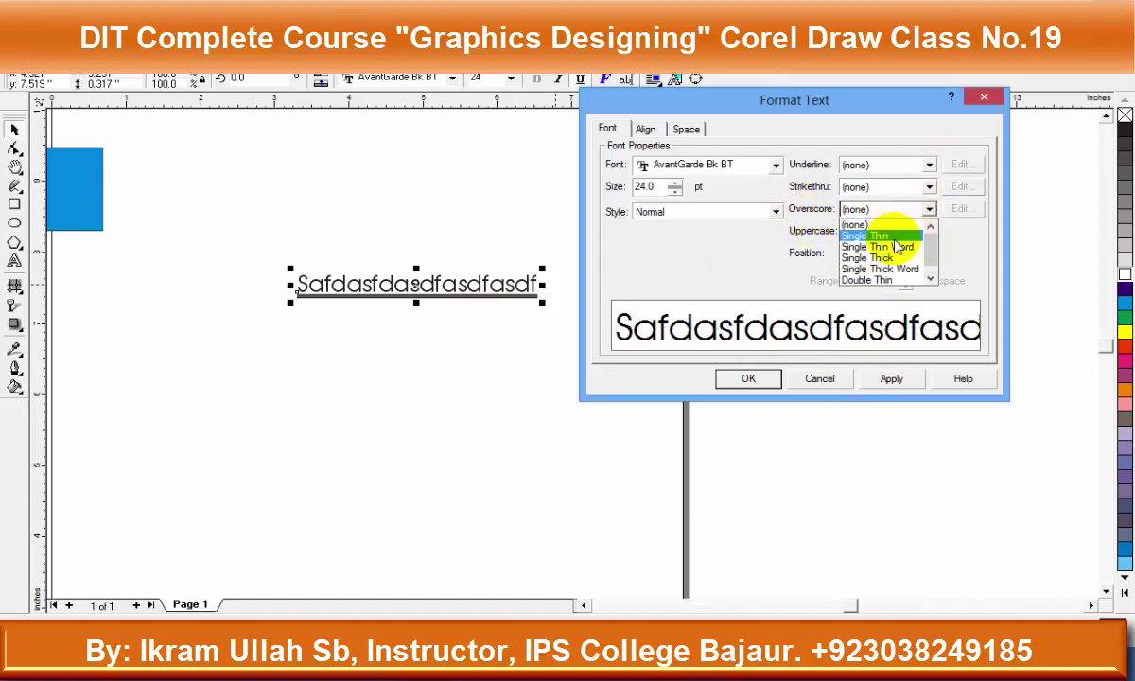
{"action": "left_click", "coordinate": [884, 235]}
{"action": "left_click", "coordinate": [891, 378]}
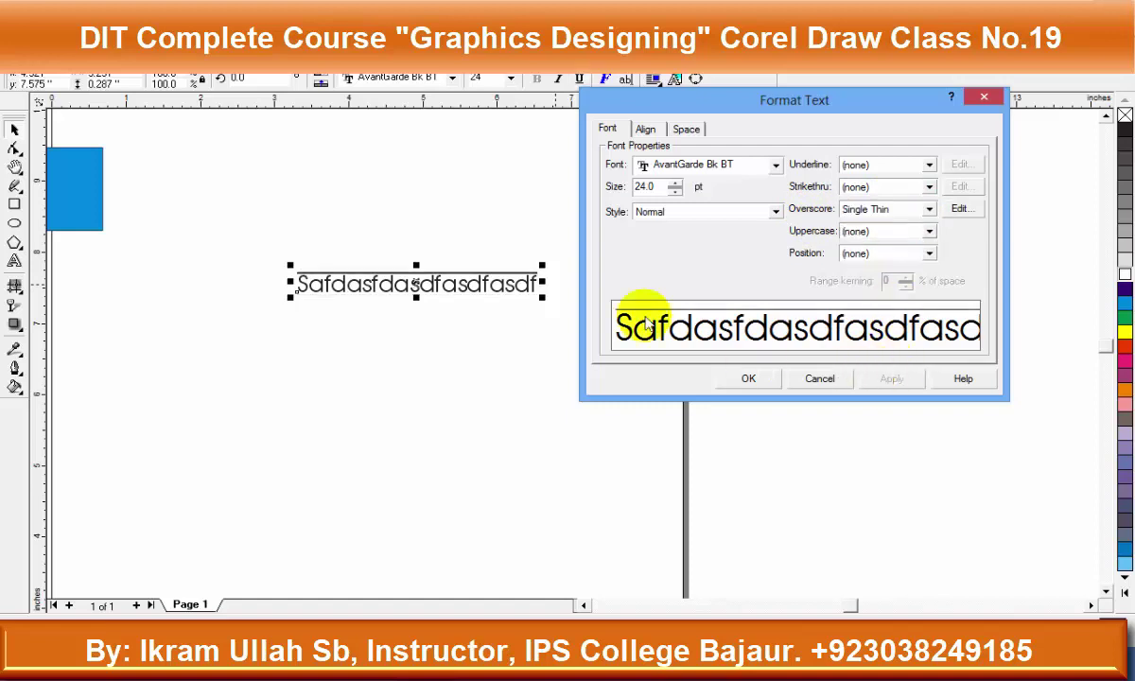
{"action": "left_click", "coordinate": [929, 209]}
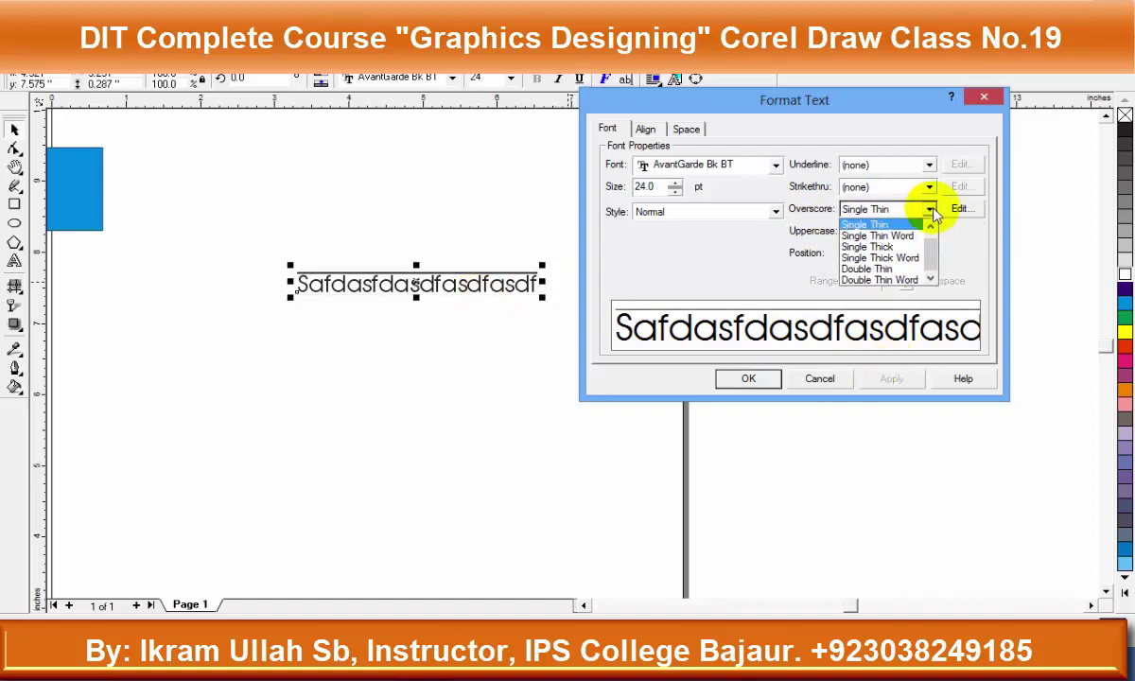
{"action": "left_click", "coordinate": [901, 237]}
{"action": "left_click", "coordinate": [889, 378]}
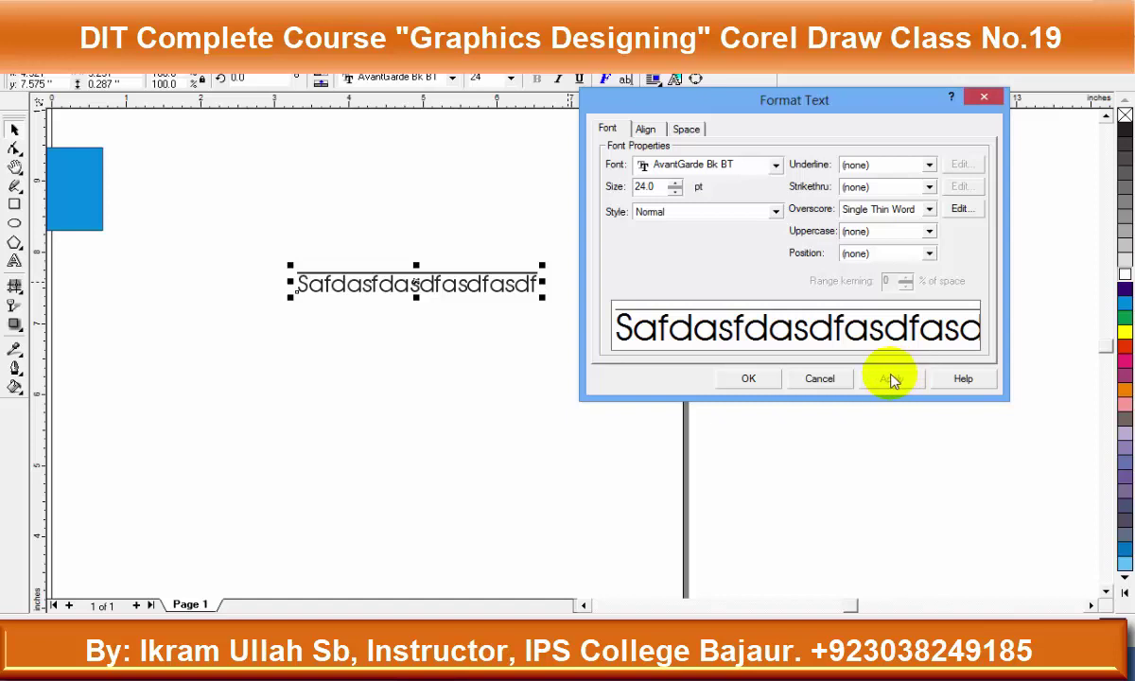
{"action": "left_click", "coordinate": [929, 209]}
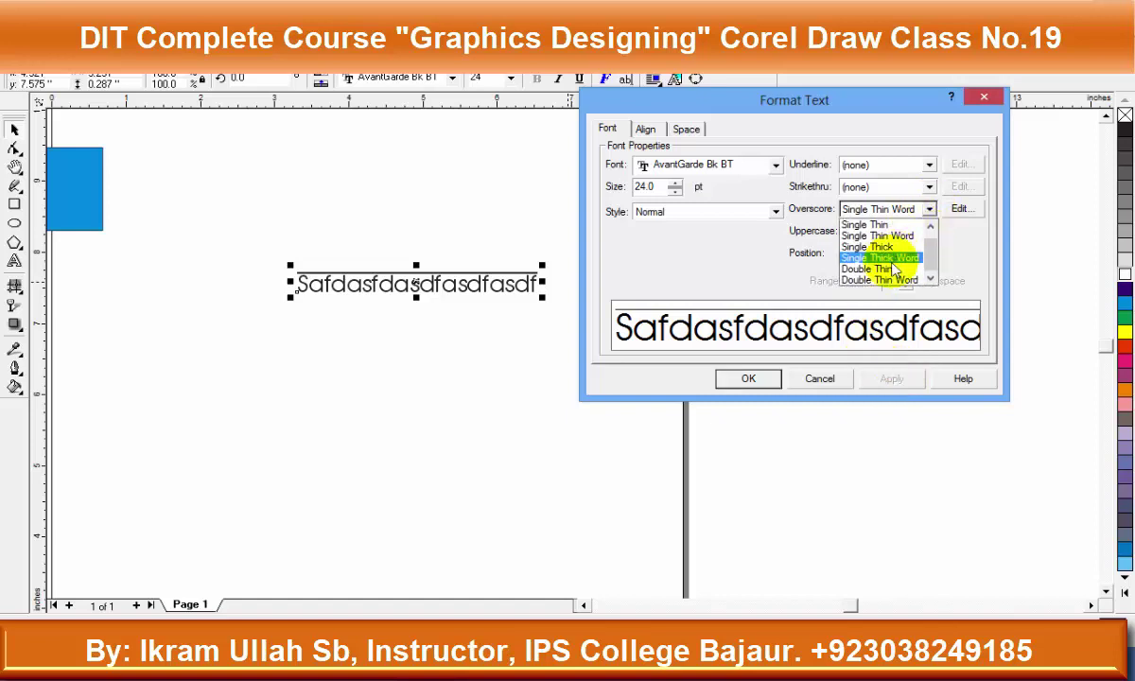
{"action": "left_click", "coordinate": [900, 243]}
{"action": "left_click", "coordinate": [889, 232]}
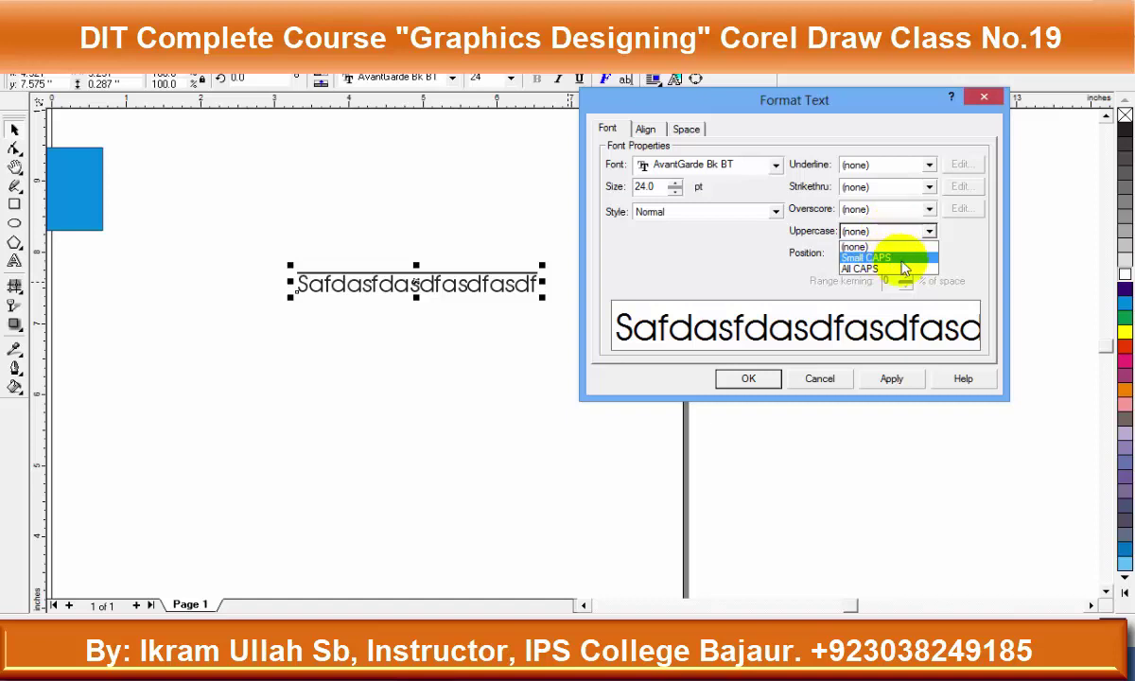
Apply Small CAPS, then All CAPS, to the sample text
{"action": "left_click", "coordinate": [903, 260]}
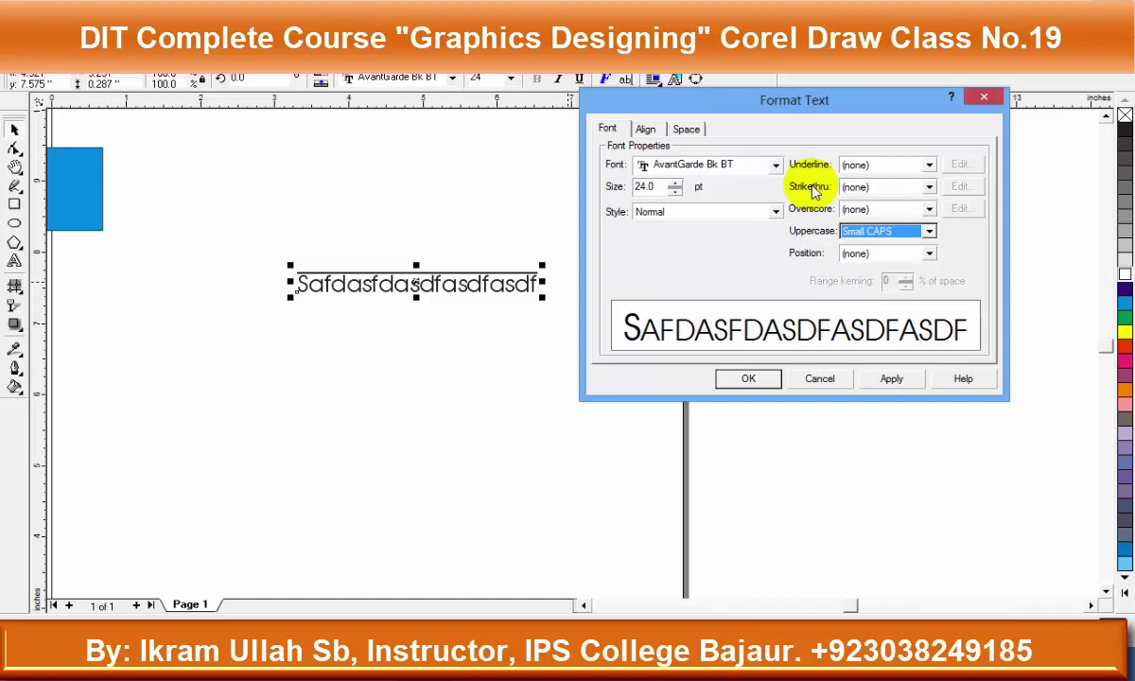
{"action": "left_click", "coordinate": [892, 379]}
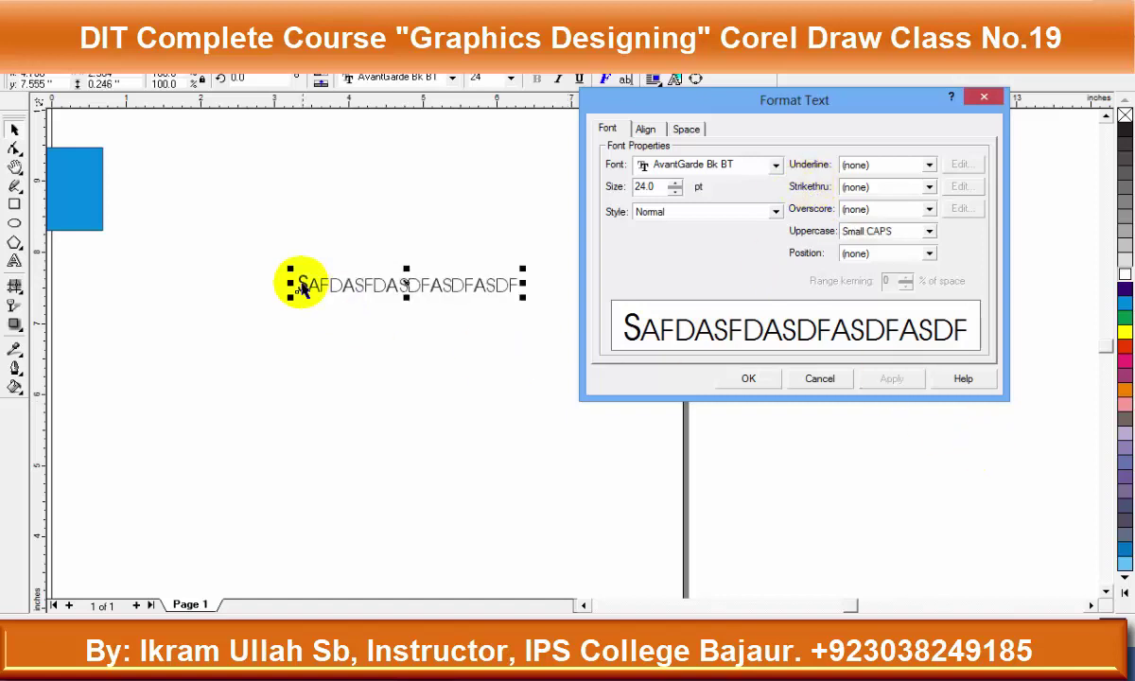
{"action": "left_click", "coordinate": [890, 253]}
{"action": "left_click", "coordinate": [904, 232]}
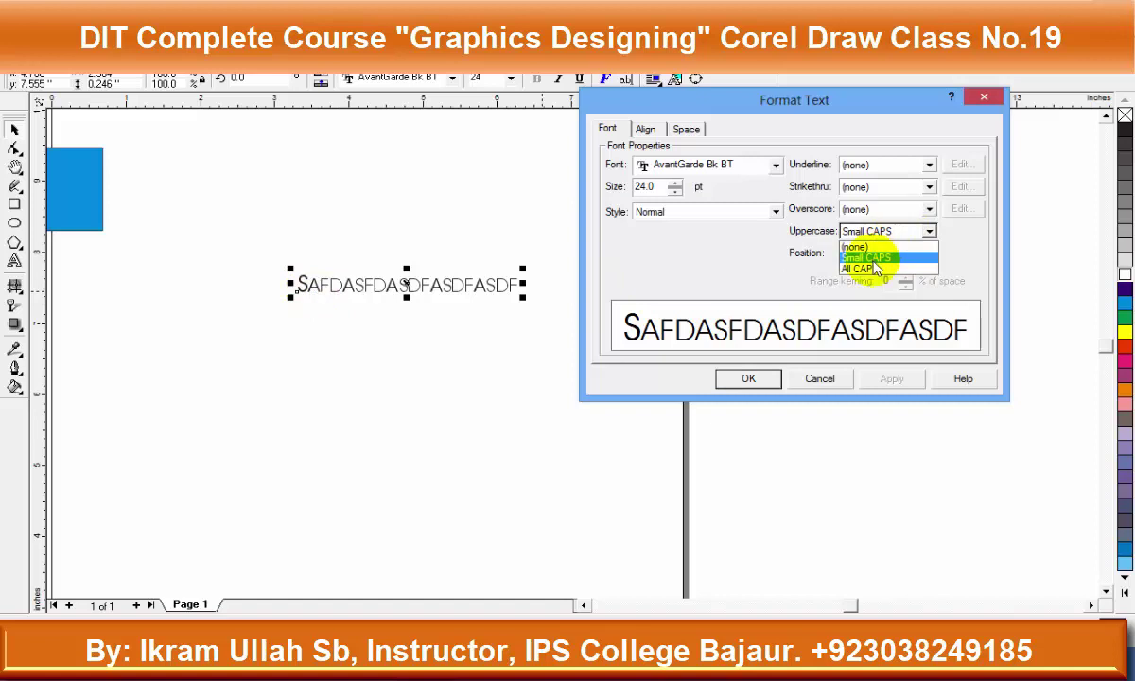
{"action": "left_click", "coordinate": [861, 260]}
{"action": "left_click", "coordinate": [892, 379]}
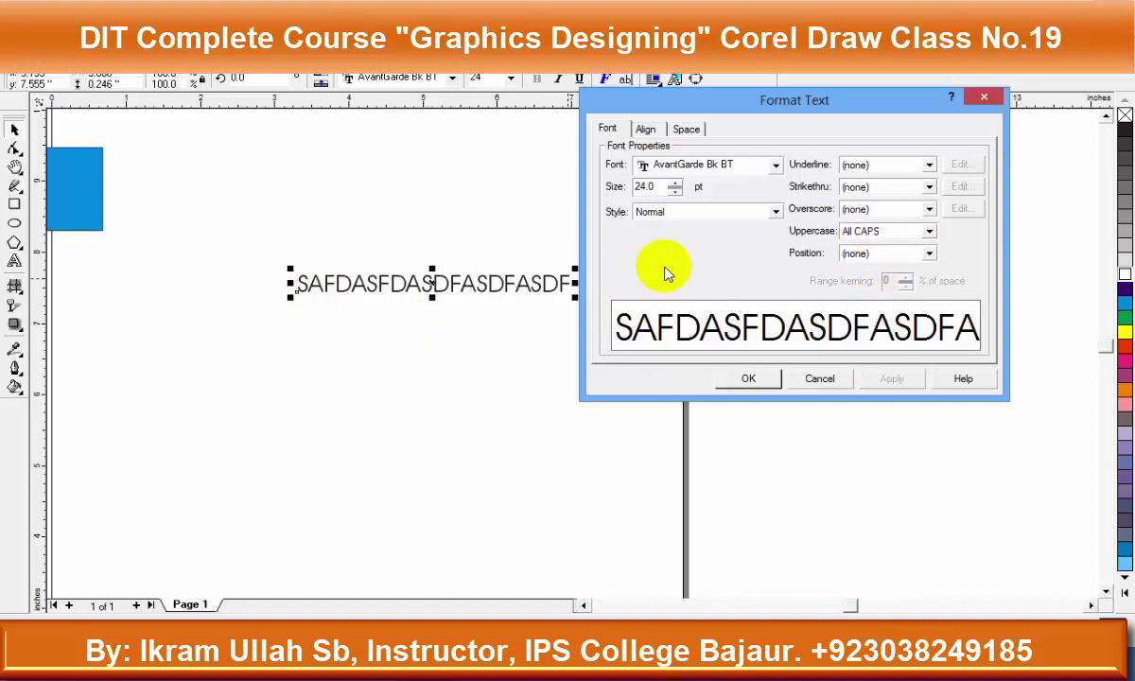
Reset uppercase to (none) and leave the text position unchanged
{"action": "left_click", "coordinate": [899, 231]}
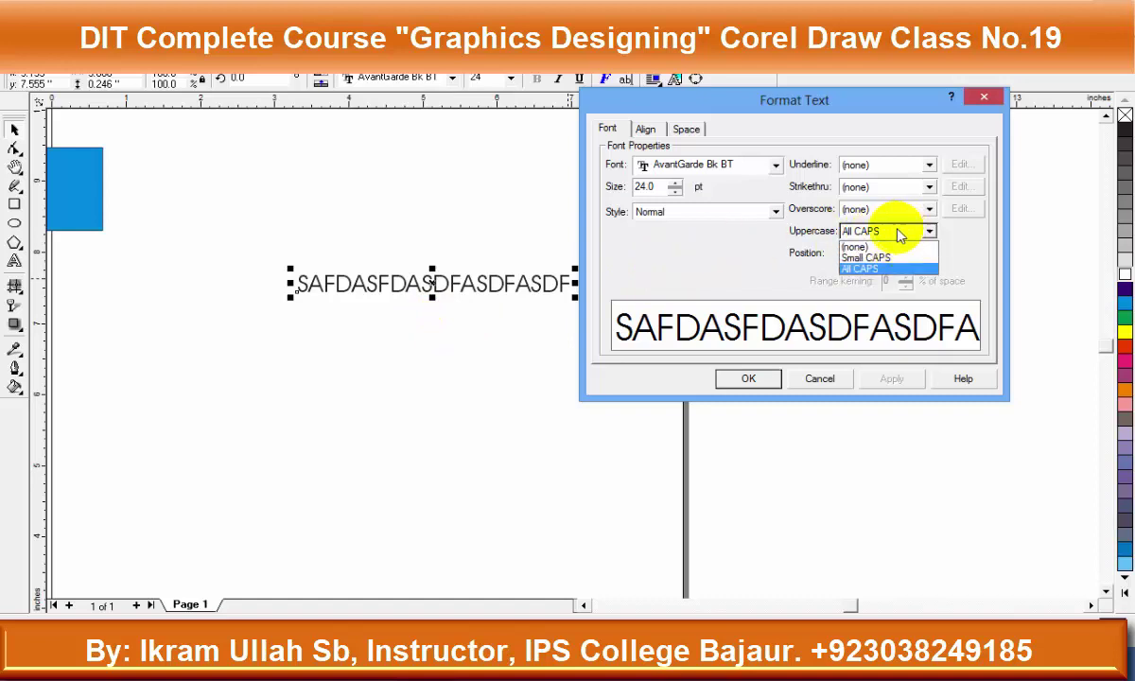
{"action": "left_click", "coordinate": [885, 247]}
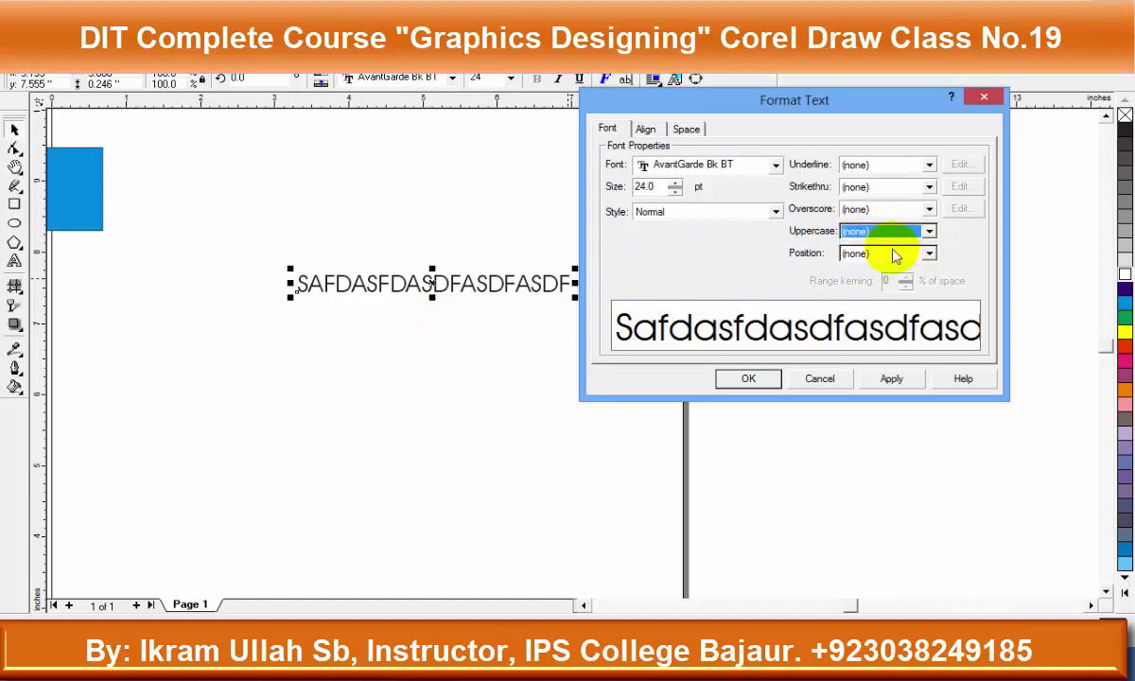
{"action": "left_click", "coordinate": [895, 254]}
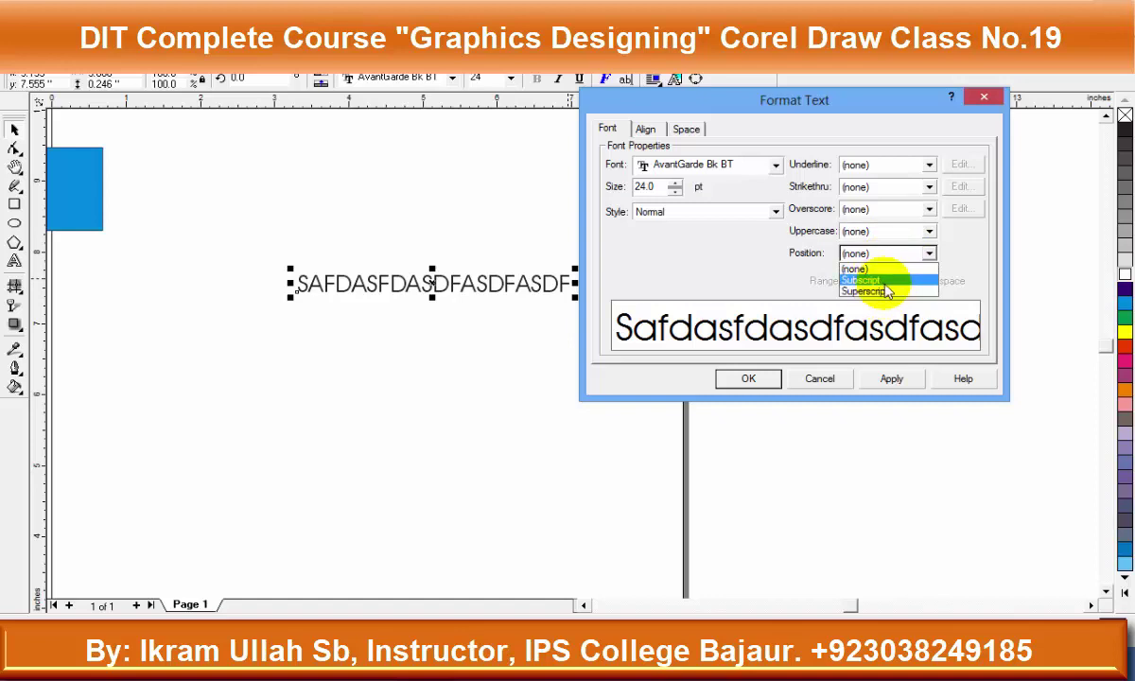
{"action": "left_click", "coordinate": [907, 253]}
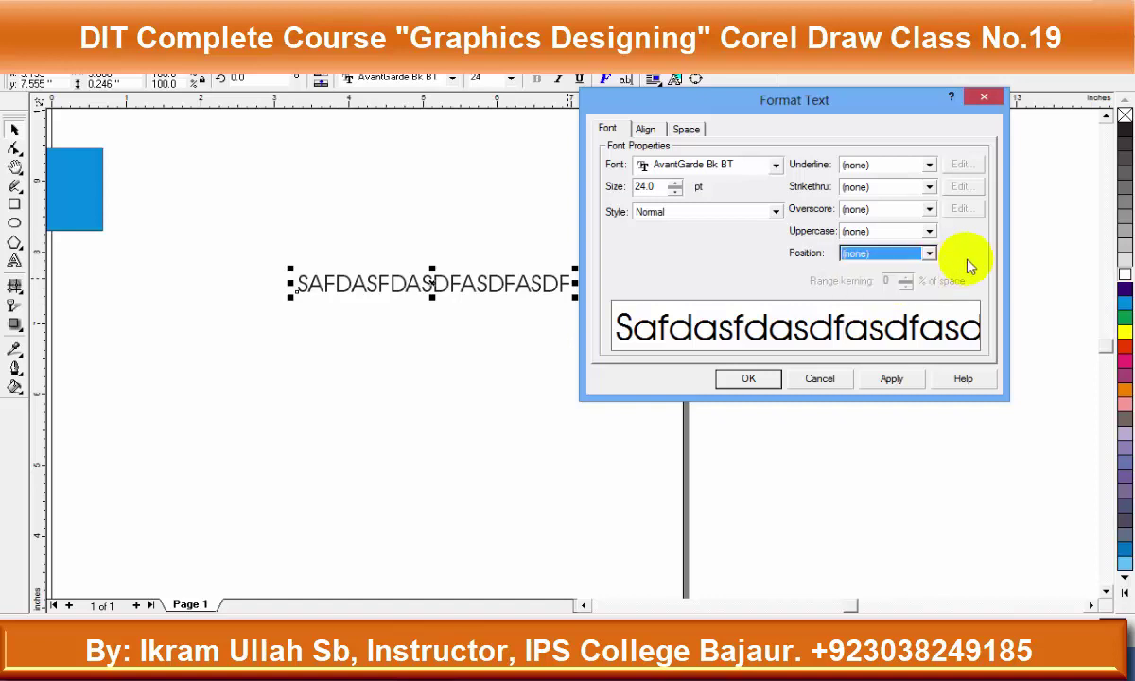
{"action": "left_click", "coordinate": [652, 133]}
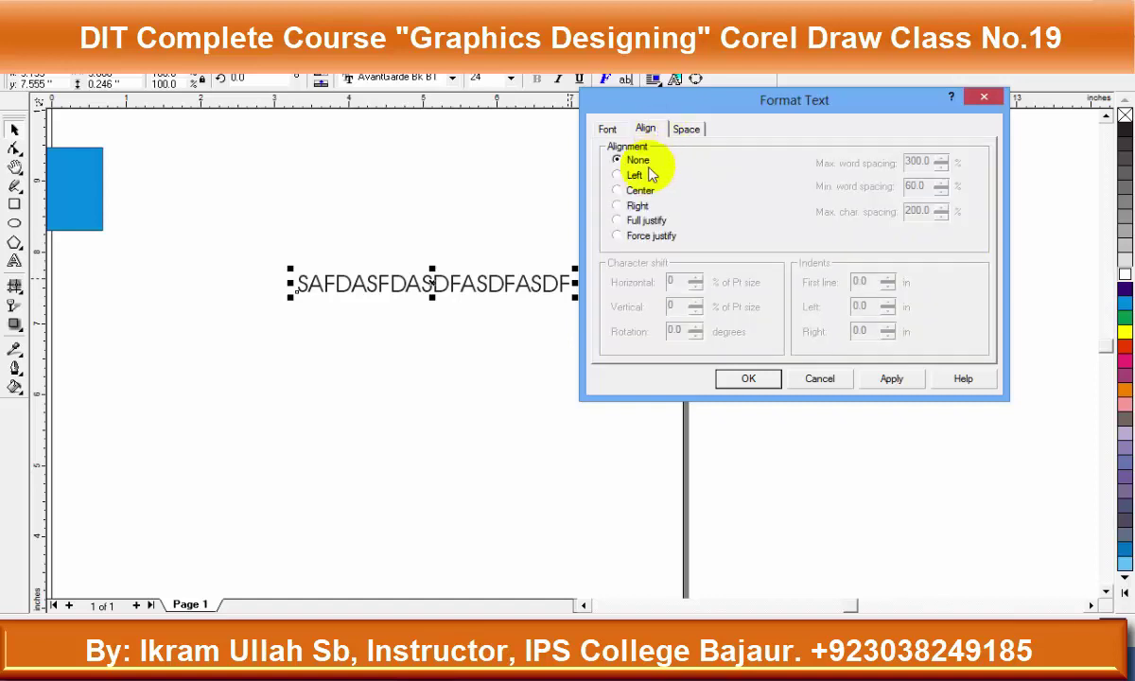
Try Force justify and review line spacing, then close Format Text and delete the all-caps text
{"action": "left_click", "coordinate": [640, 206]}
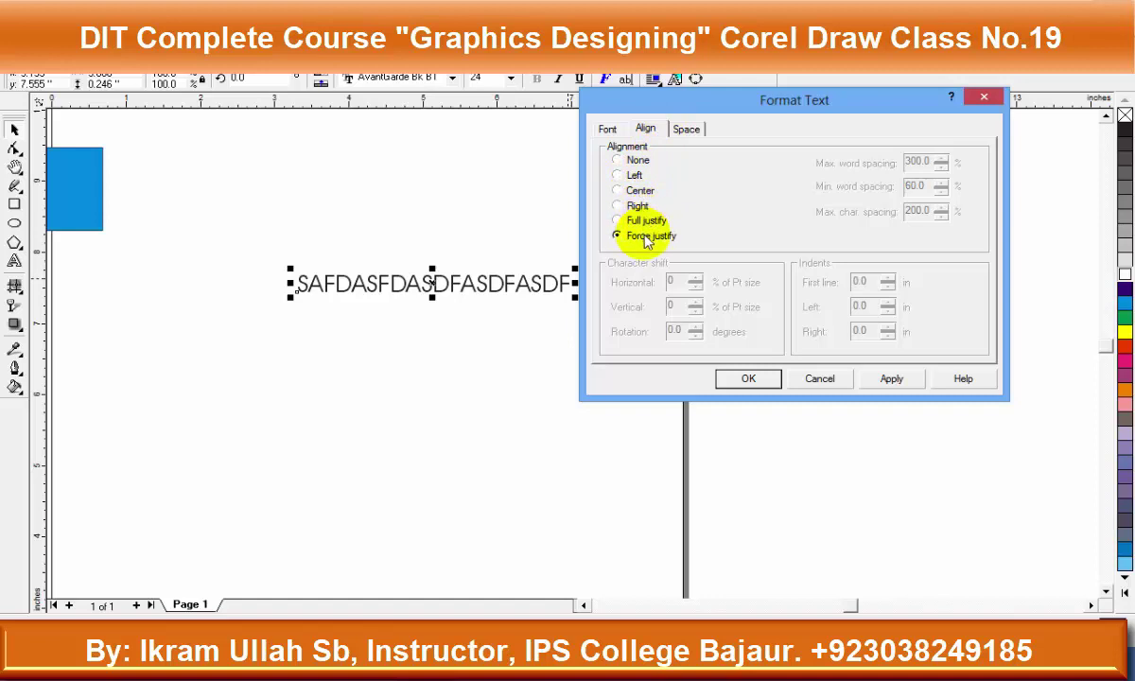
{"action": "left_click", "coordinate": [686, 129]}
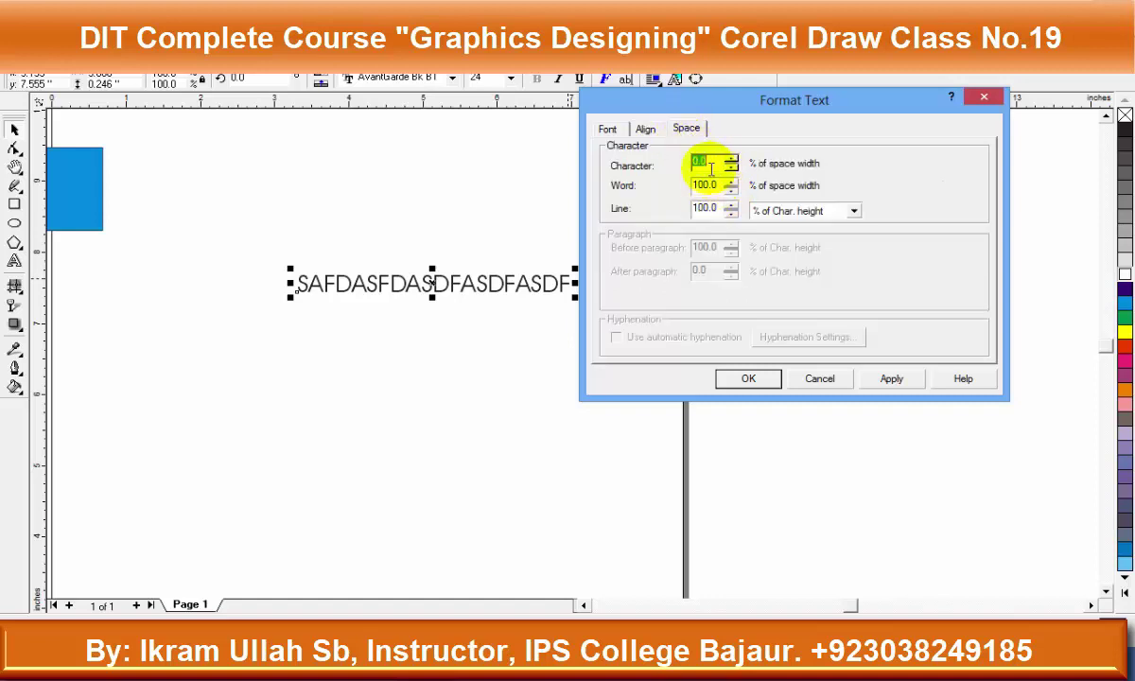
{"action": "left_click_drag", "start_coordinate": [700, 103], "coordinate": [778, 80]}
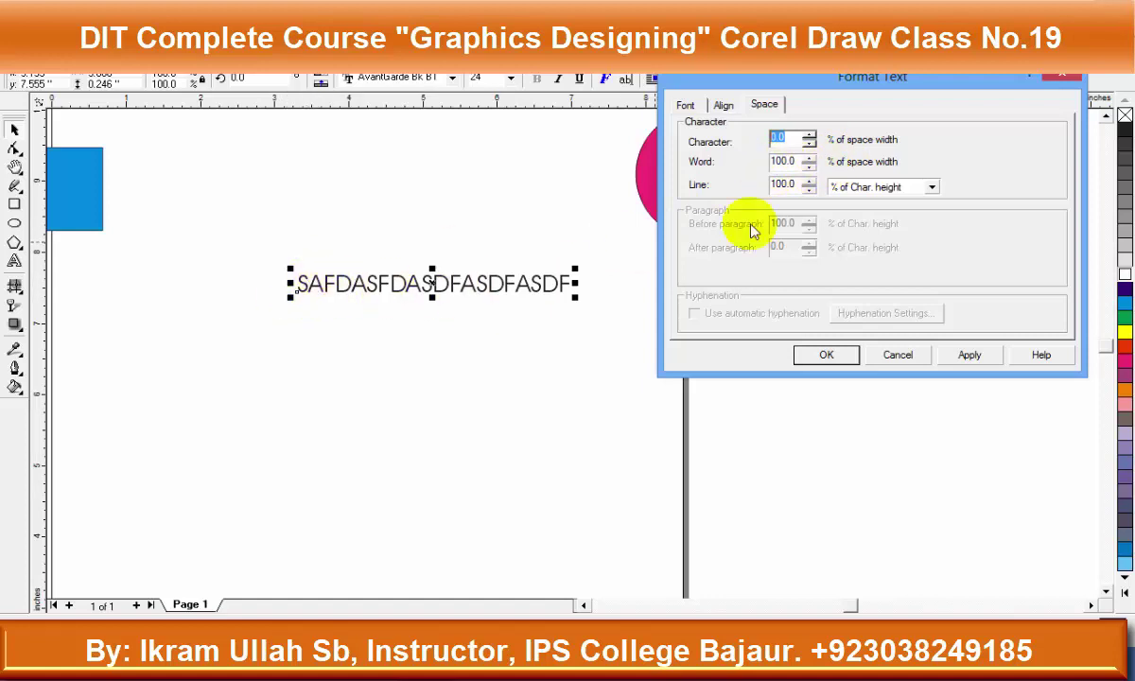
{"action": "double_click", "coordinate": [797, 184]}
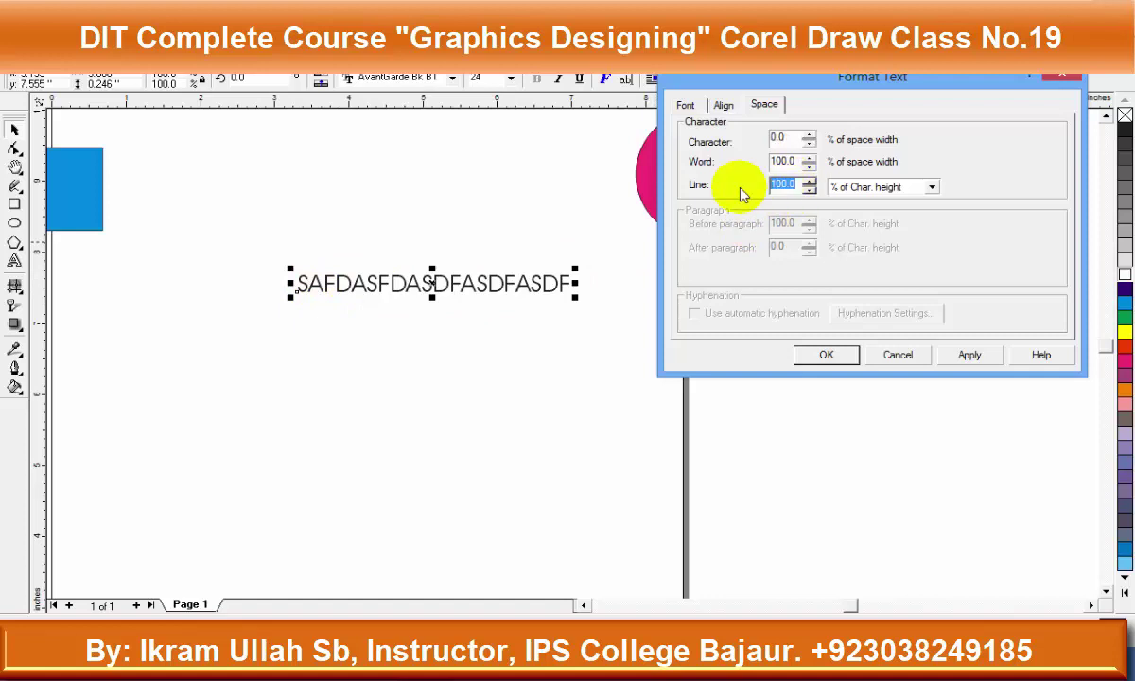
{"action": "left_click", "coordinate": [1061, 74]}
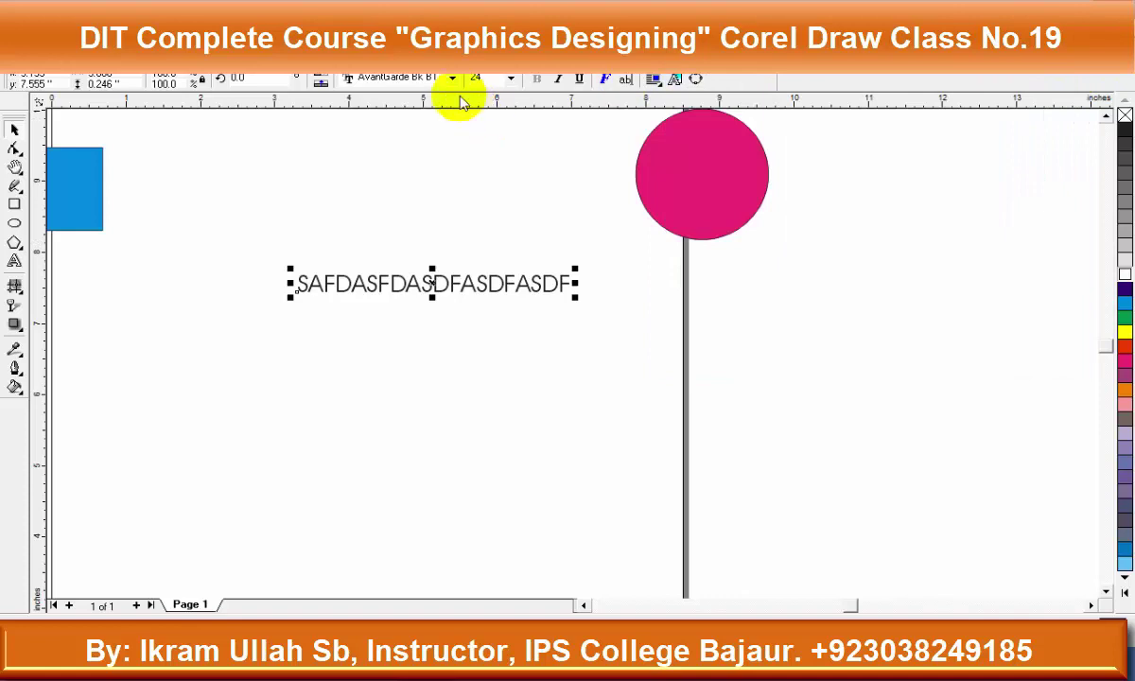
{"action": "key", "text": "Delete"}
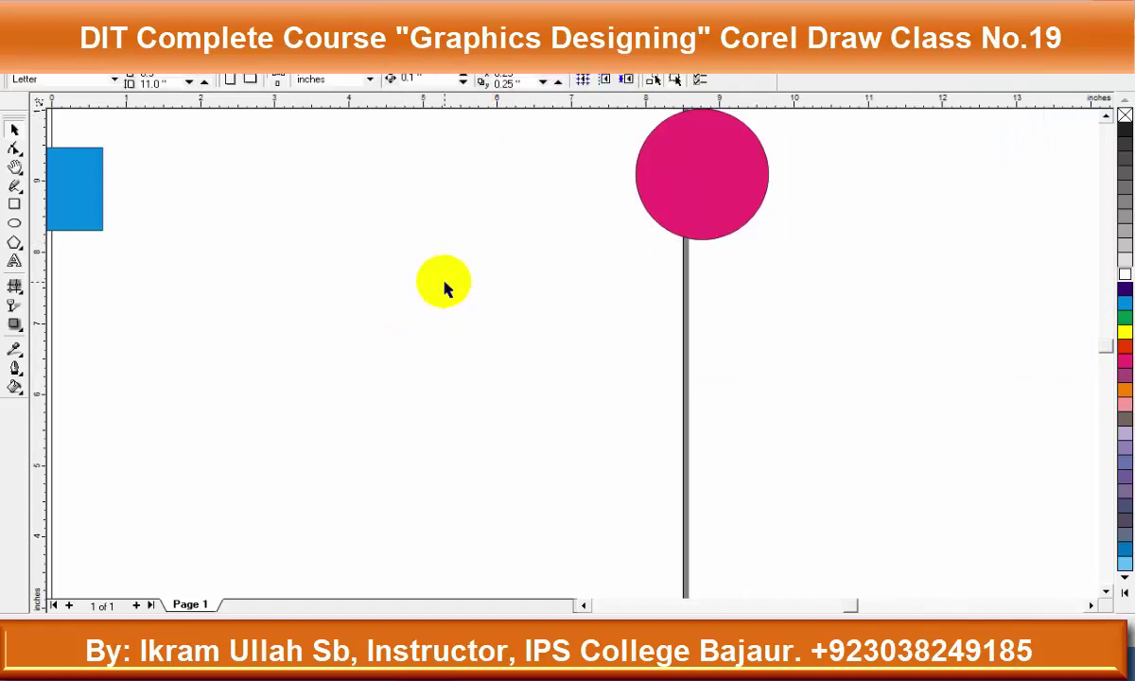
Clear the page and draw a wide blue rectangle about 2.2 inches tall
{"action": "key", "text": "ctrl+a"}
{"action": "key", "text": "Delete"}
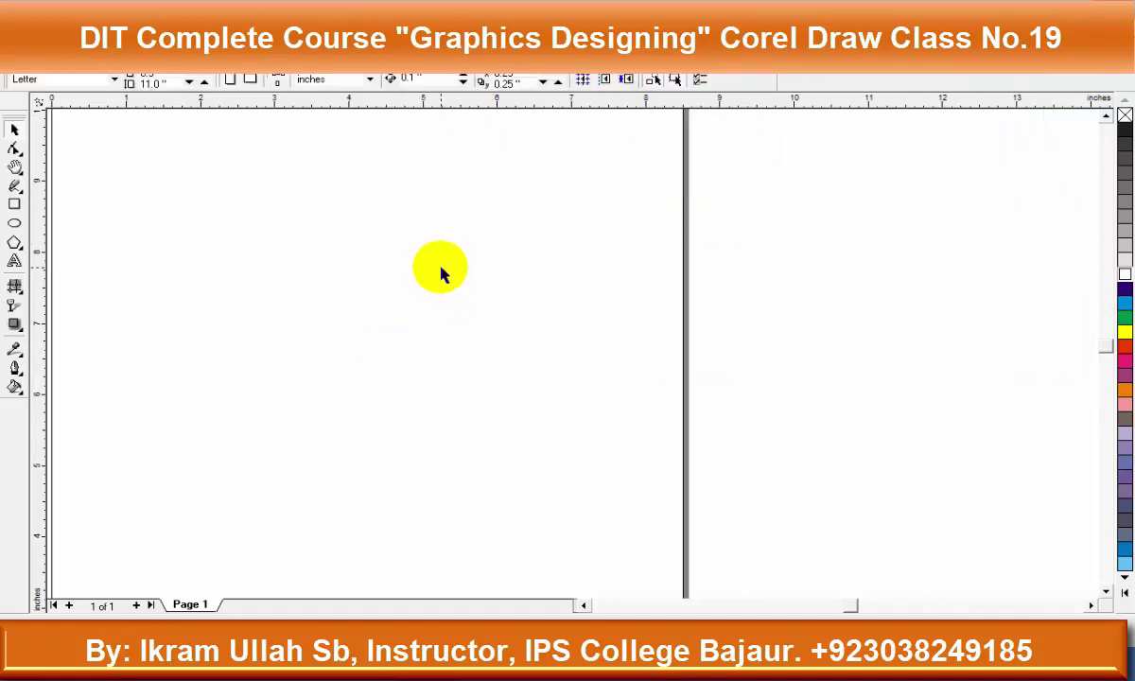
{"action": "key", "text": "F6"}
{"action": "mouse_move", "coordinate": [154, 202]}
{"action": "left_mouse_down"}
{"action": "mouse_move", "coordinate": [628, 478]}
{"action": "mouse_move", "coordinate": [658, 454]}
{"action": "left_mouse_up"}
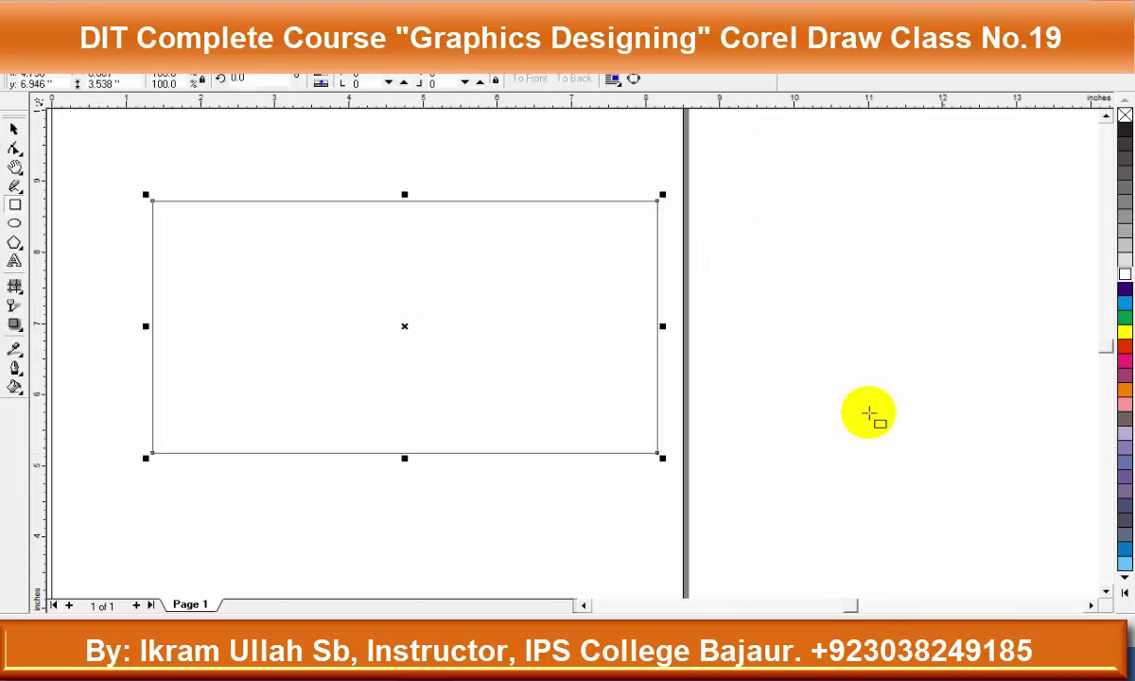
{"action": "left_click", "coordinate": [1124, 303]}
{"action": "left_click_drag", "start_coordinate": [405, 458], "coordinate": [405, 362]}
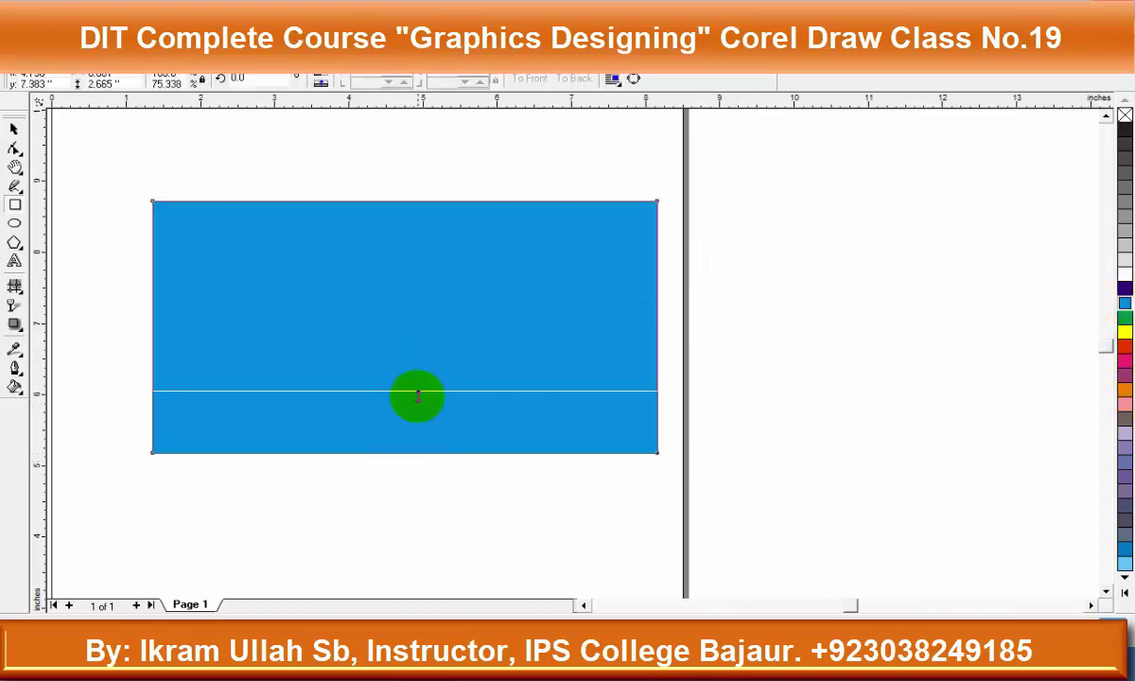
Glance at the Bitmaps menu, dismiss it, and select the blue rectangle
{"action": "key", "text": "alt+b"}
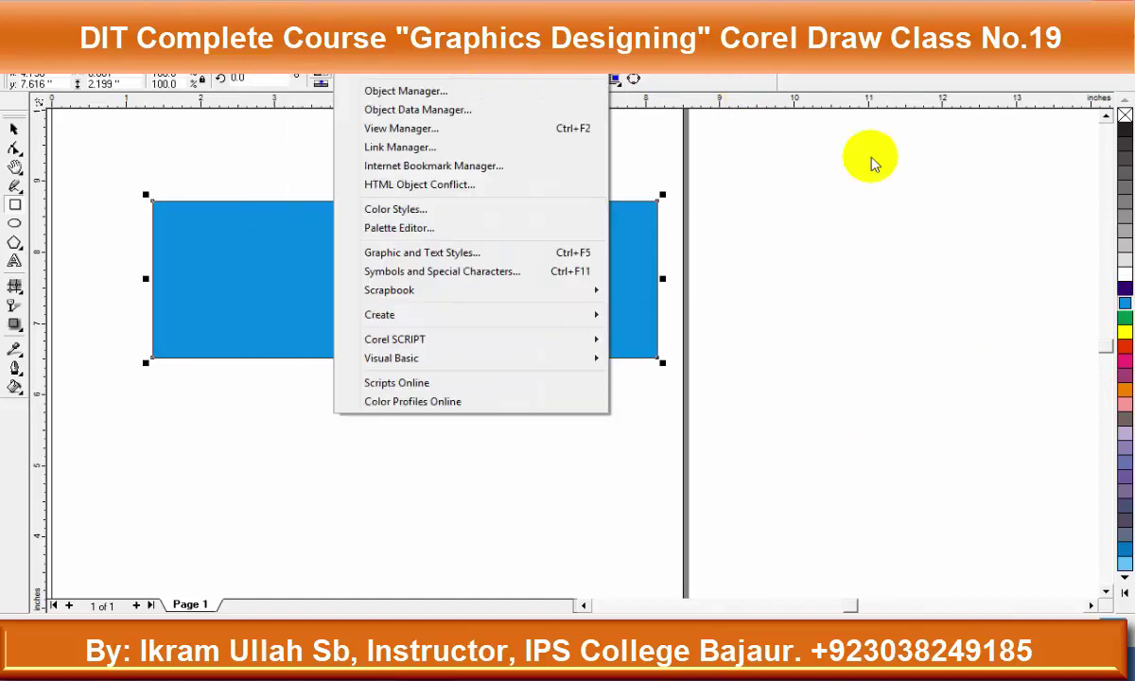
{"action": "left_click", "coordinate": [832, 156]}
{"action": "left_click", "coordinate": [457, 268]}
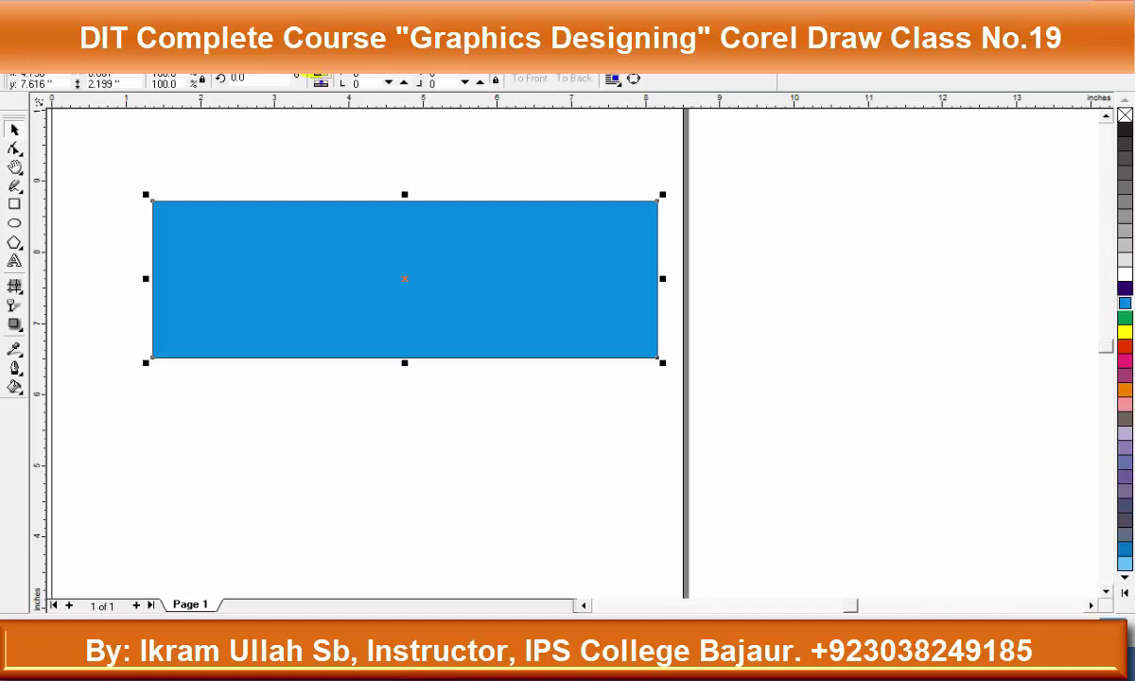
Convert the blue rectangle to a 300 dpi CMYK 32-bit bitmap and nudge it right
{"action": "left_click", "coordinate": [274, 59]}
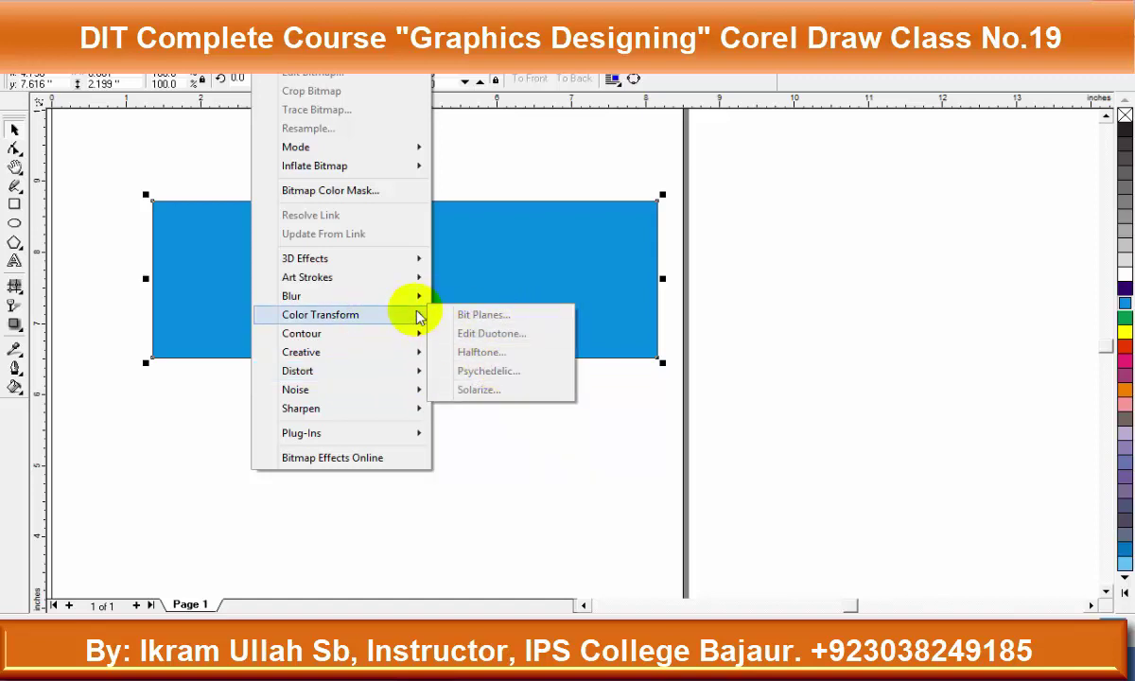
{"action": "left_click", "coordinate": [587, 257]}
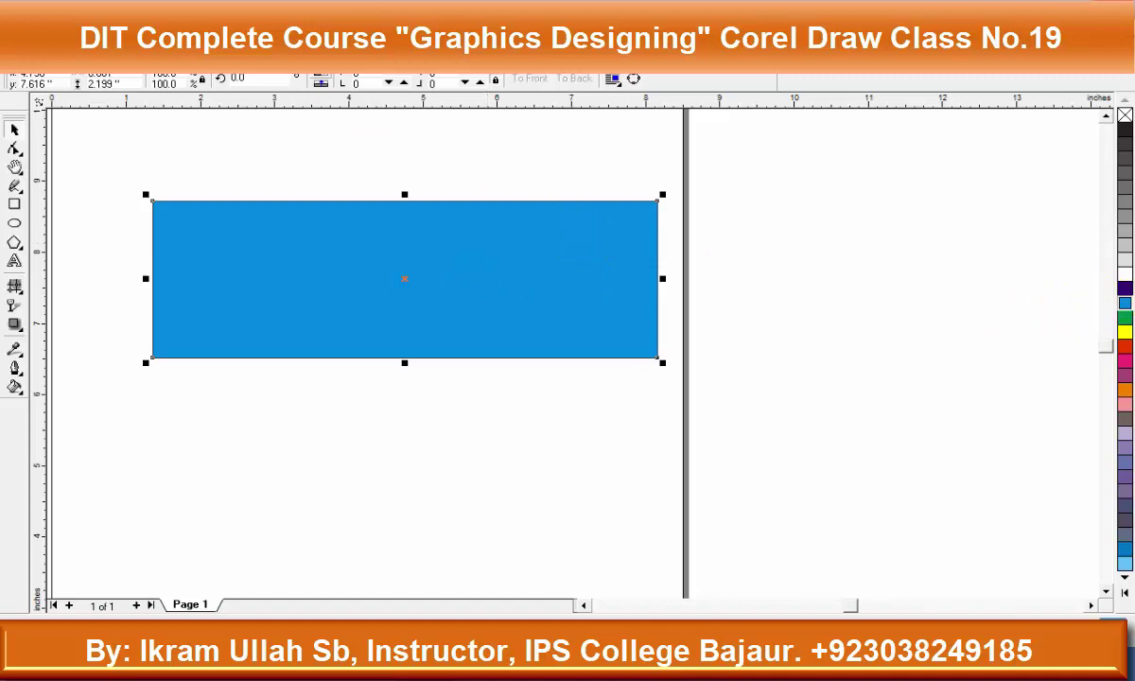
{"action": "key", "text": "alt+b"}
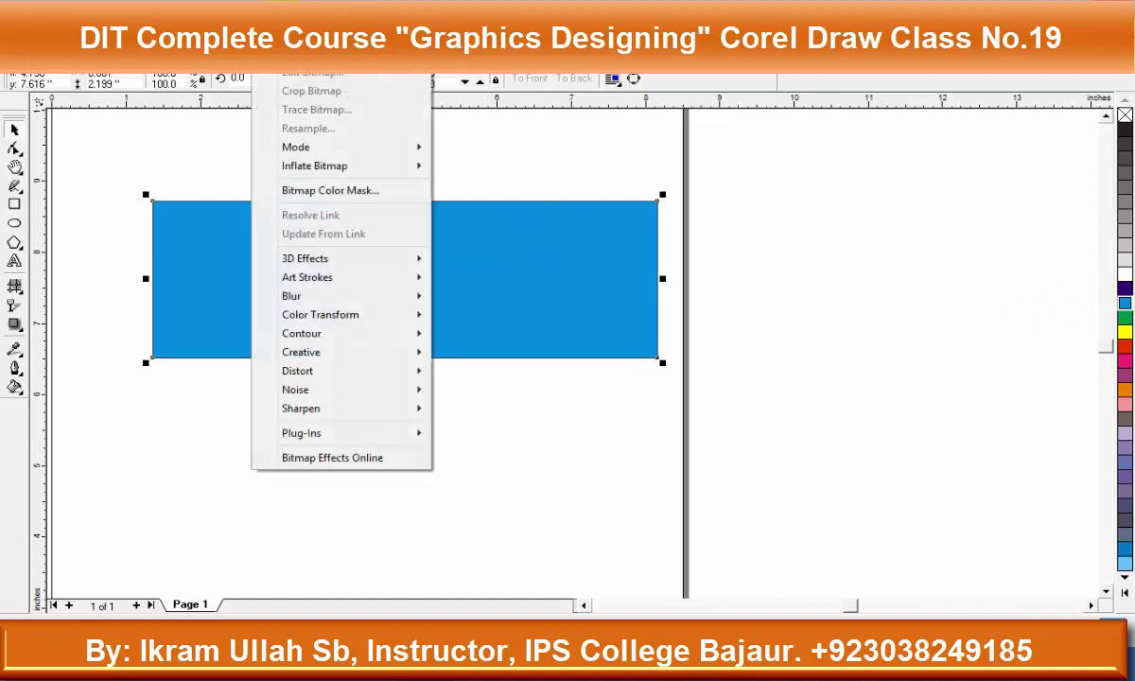
{"action": "key", "text": "Right"}
{"action": "key", "text": "Left"}
{"action": "key", "text": "Return"}
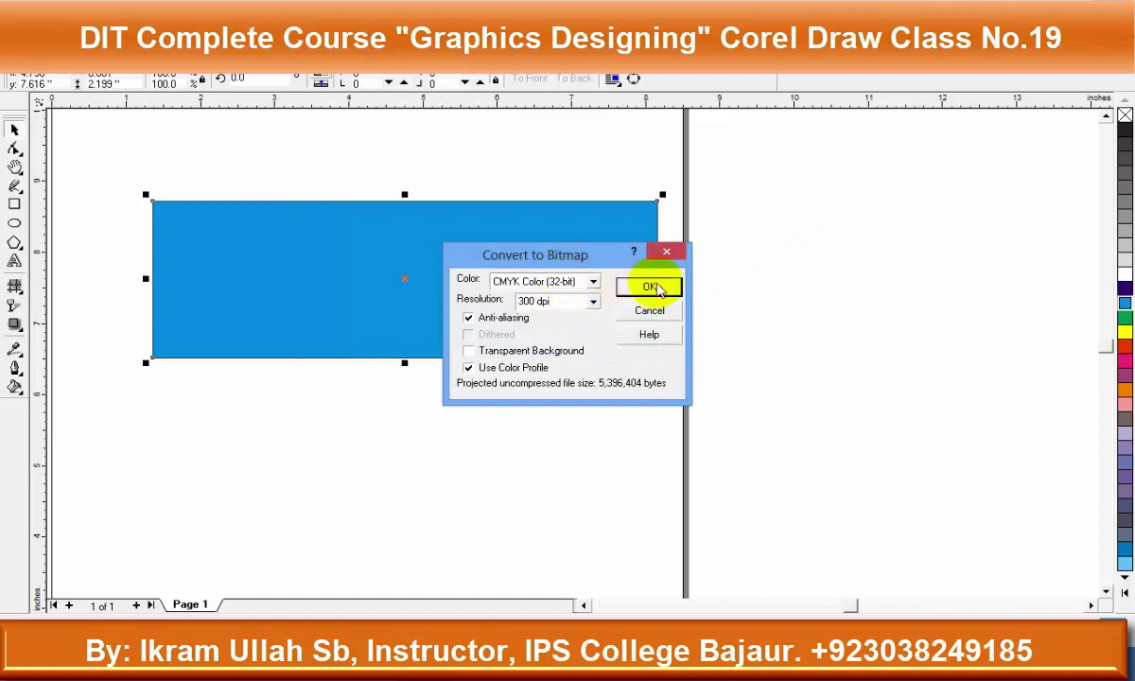
{"action": "left_click", "coordinate": [651, 287]}
{"action": "mouse_move", "coordinate": [426, 266]}
{"action": "left_mouse_down"}
{"action": "mouse_move", "coordinate": [610, 281]}
{"action": "mouse_move", "coordinate": [508, 282]}
{"action": "left_mouse_up"}
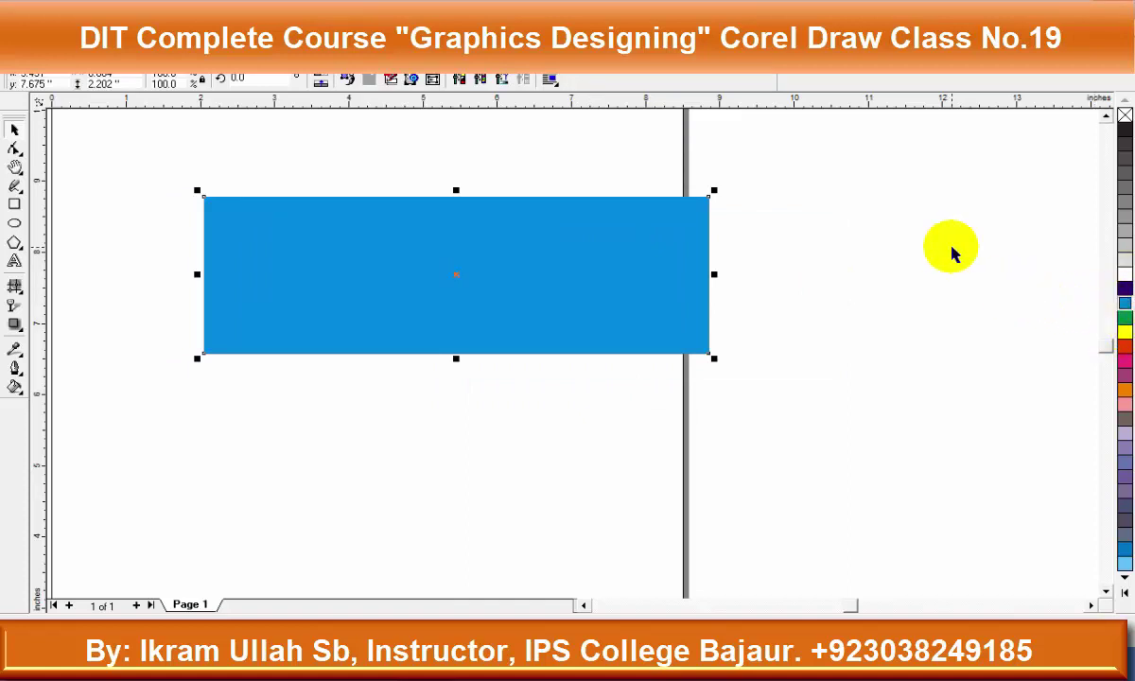
{"action": "left_click", "coordinate": [274, 58]}
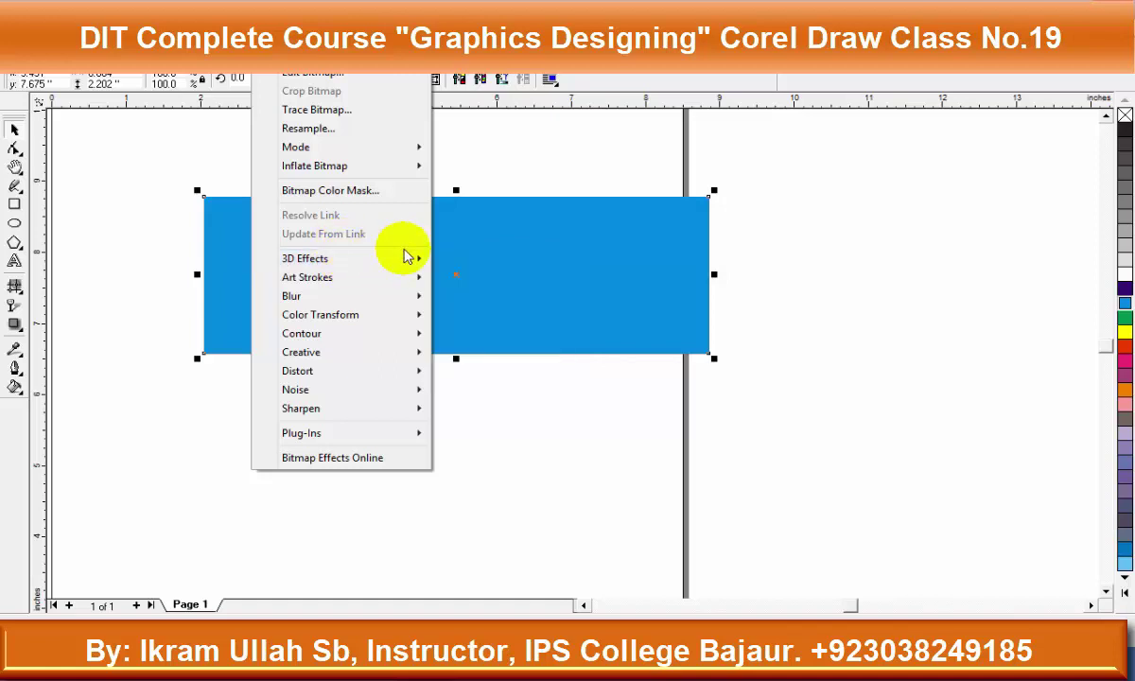
{"action": "mouse_move", "coordinate": [305, 258]}
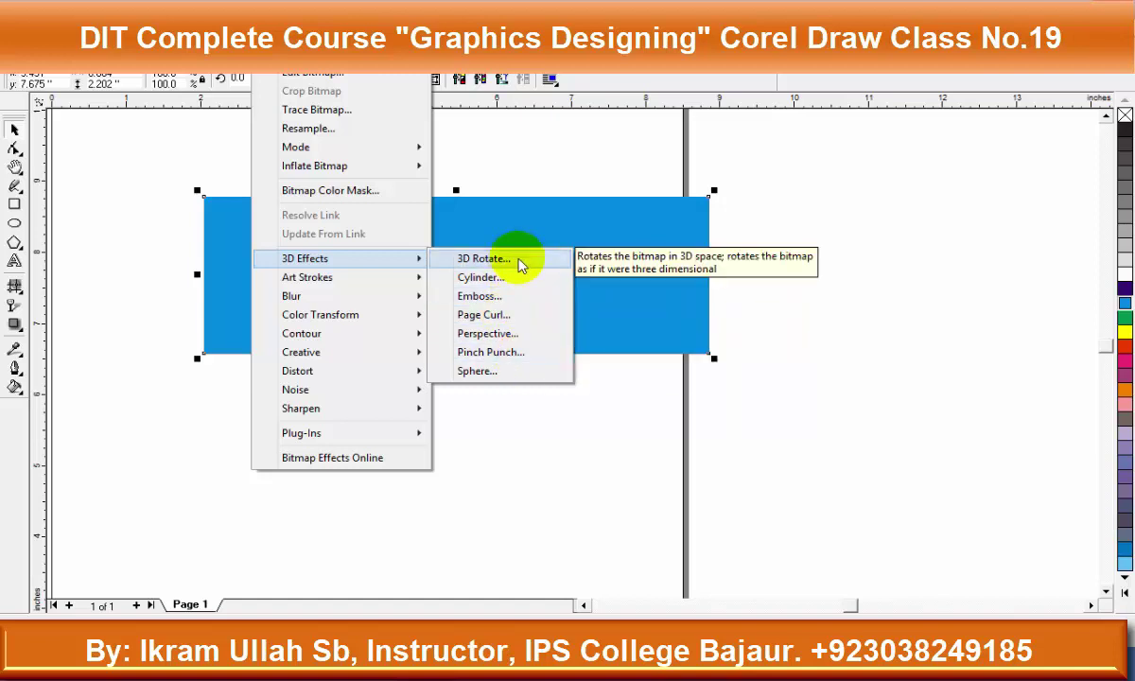
{"action": "left_click", "coordinate": [519, 263]}
{"action": "left_click_drag", "start_coordinate": [536, 277], "coordinate": [893, 160]}
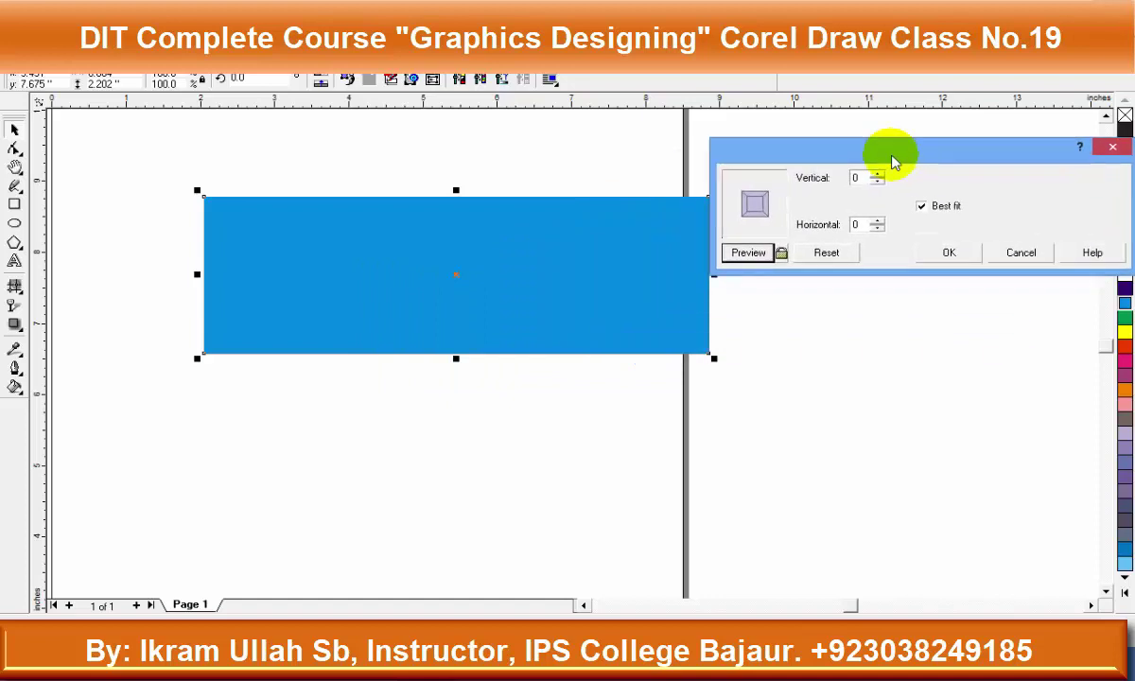
{"action": "left_click", "coordinate": [751, 254]}
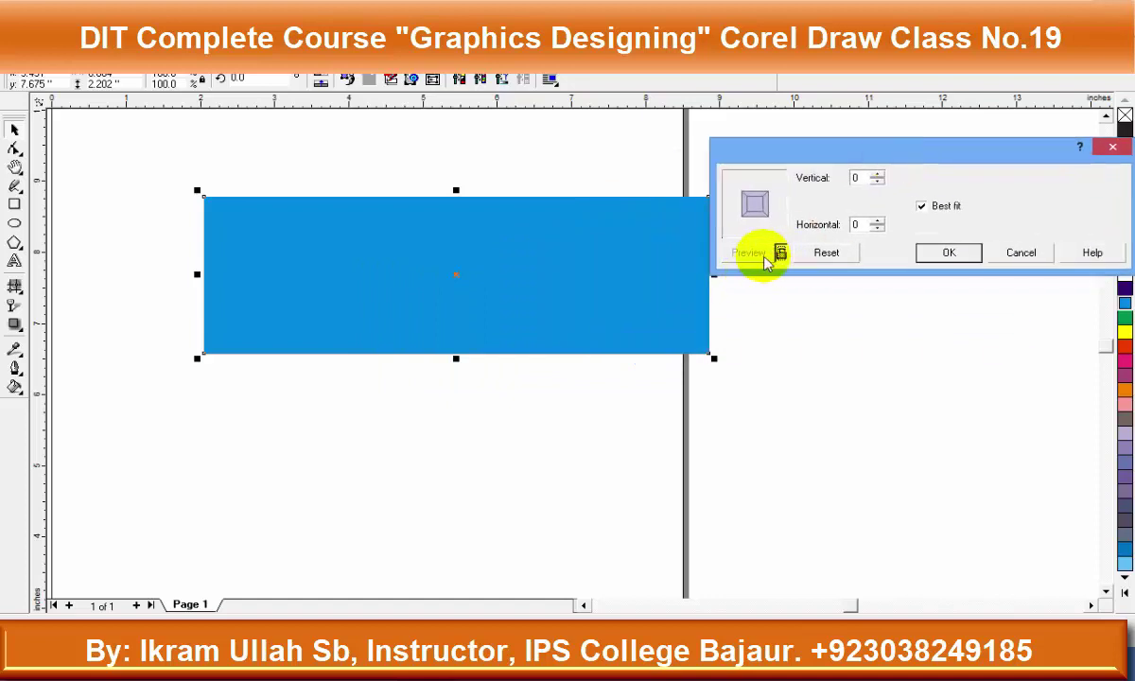
{"action": "left_click", "coordinate": [782, 253]}
{"action": "left_click", "coordinate": [782, 254]}
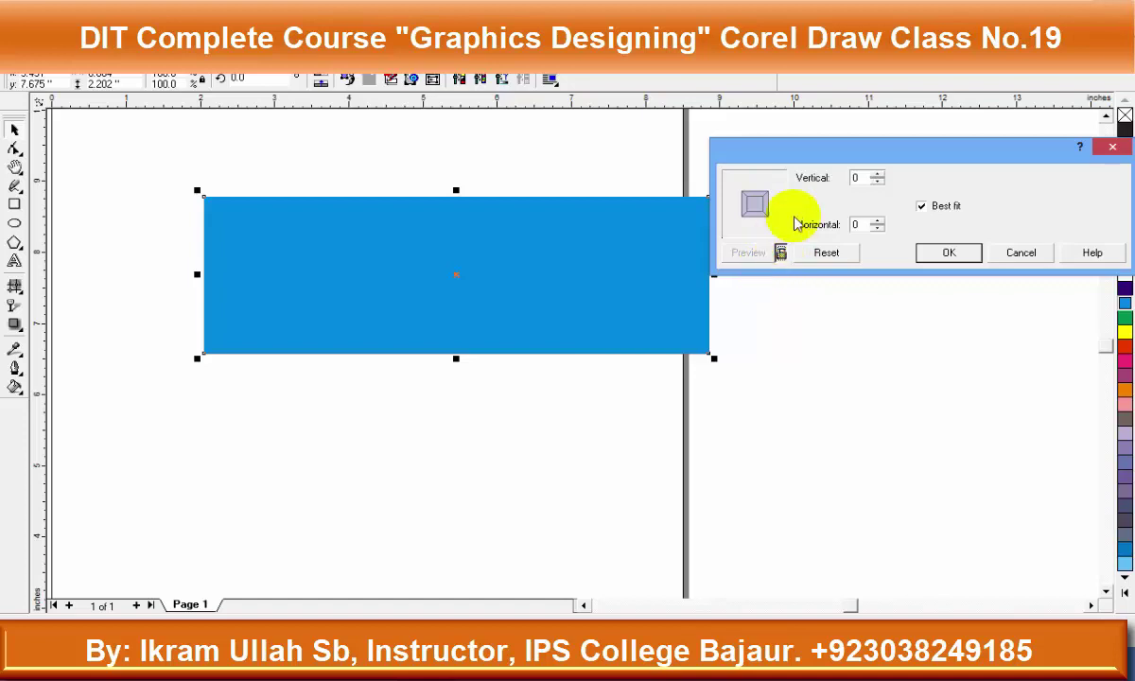
{"action": "left_click_drag", "start_coordinate": [752, 202], "coordinate": [756, 263]}
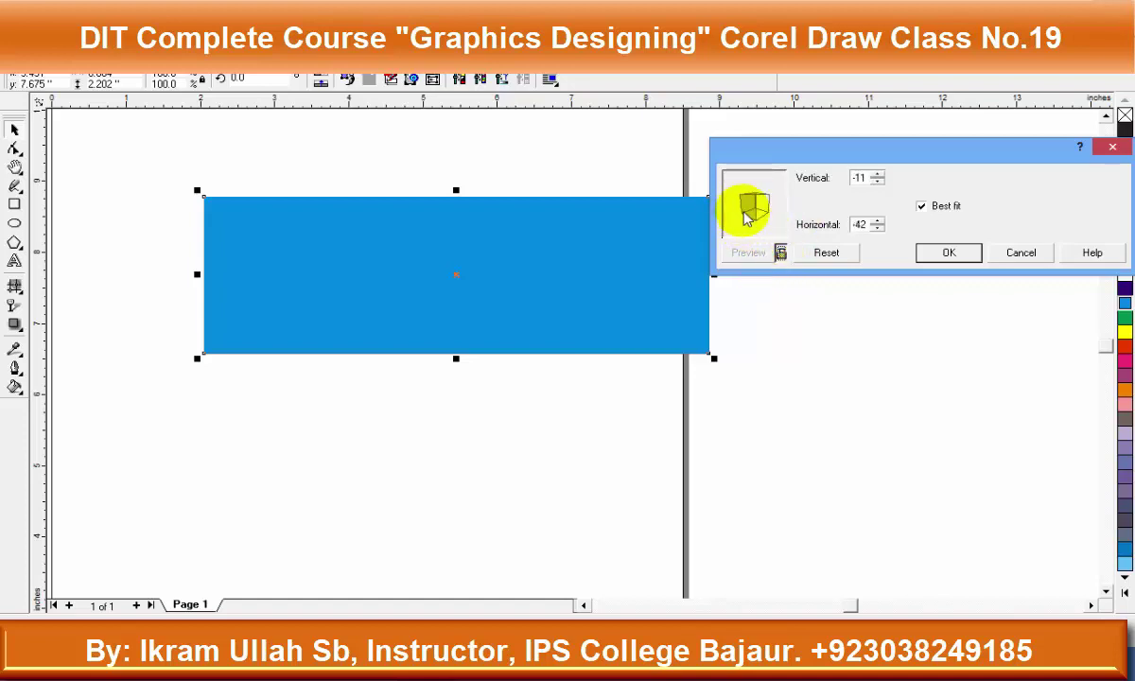
{"action": "left_click", "coordinate": [651, 261]}
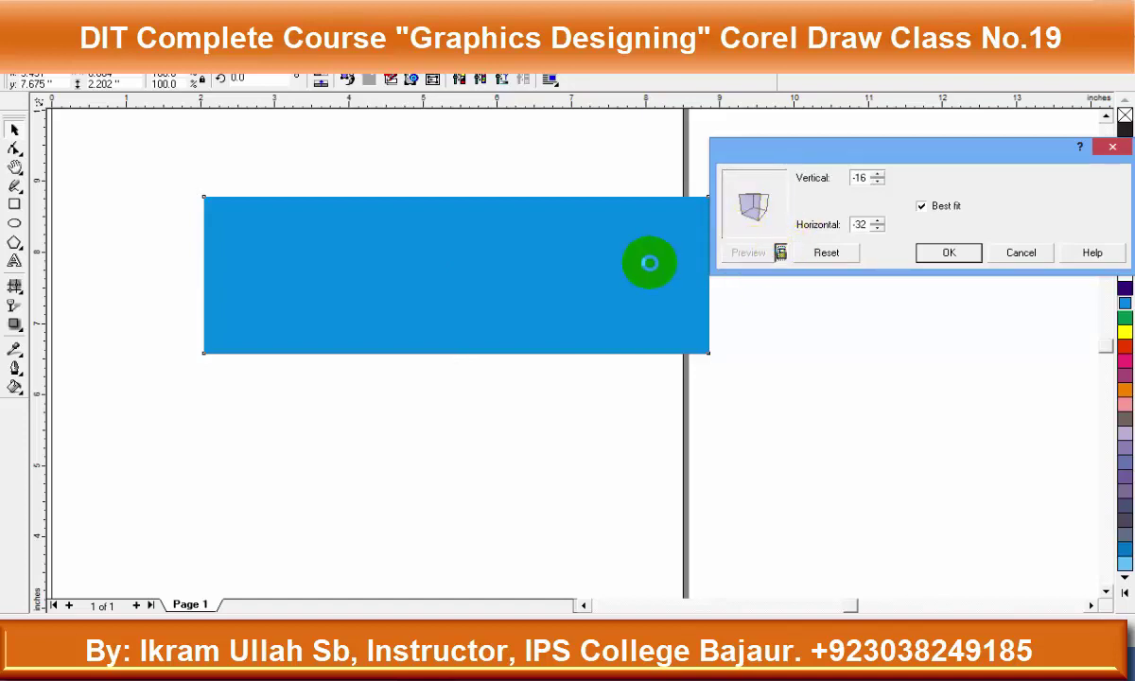
{"action": "left_click", "coordinate": [388, 255]}
{"action": "mouse_move", "coordinate": [783, 230]}
{"action": "left_mouse_down"}
{"action": "mouse_move", "coordinate": [750, 214]}
{"action": "mouse_move", "coordinate": [754, 227]}
{"action": "left_mouse_up"}
{"action": "left_click", "coordinate": [650, 298]}
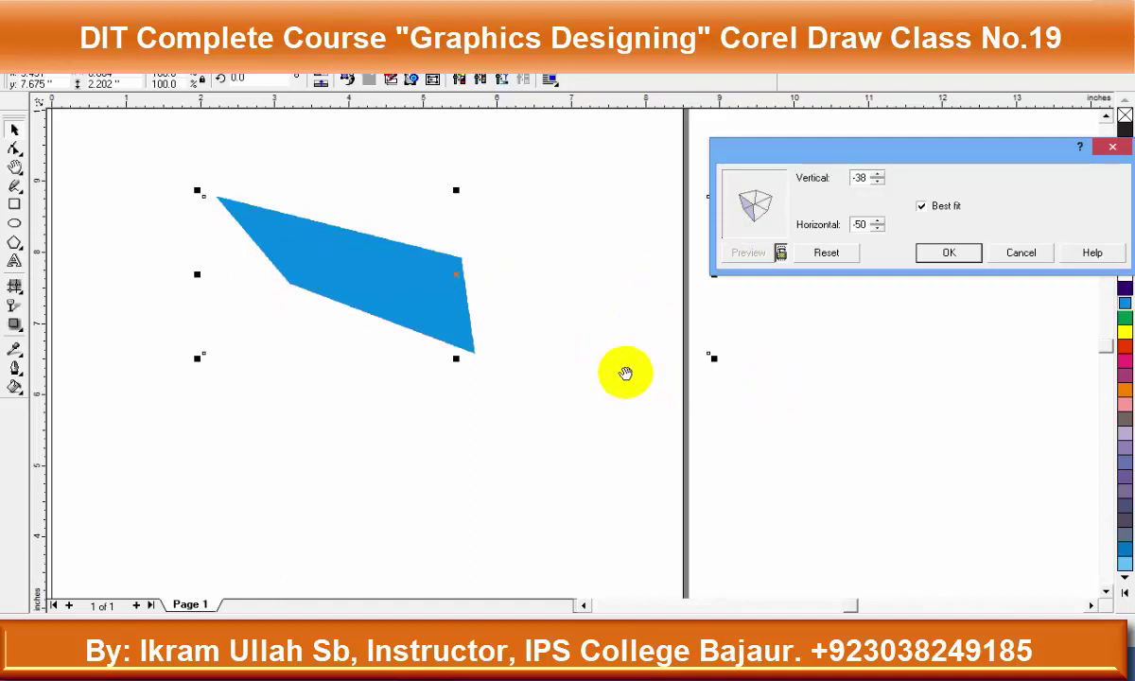
{"action": "mouse_move", "coordinate": [773, 228]}
{"action": "left_mouse_down"}
{"action": "mouse_move", "coordinate": [744, 214]}
{"action": "mouse_move", "coordinate": [716, 252]}
{"action": "left_mouse_up"}
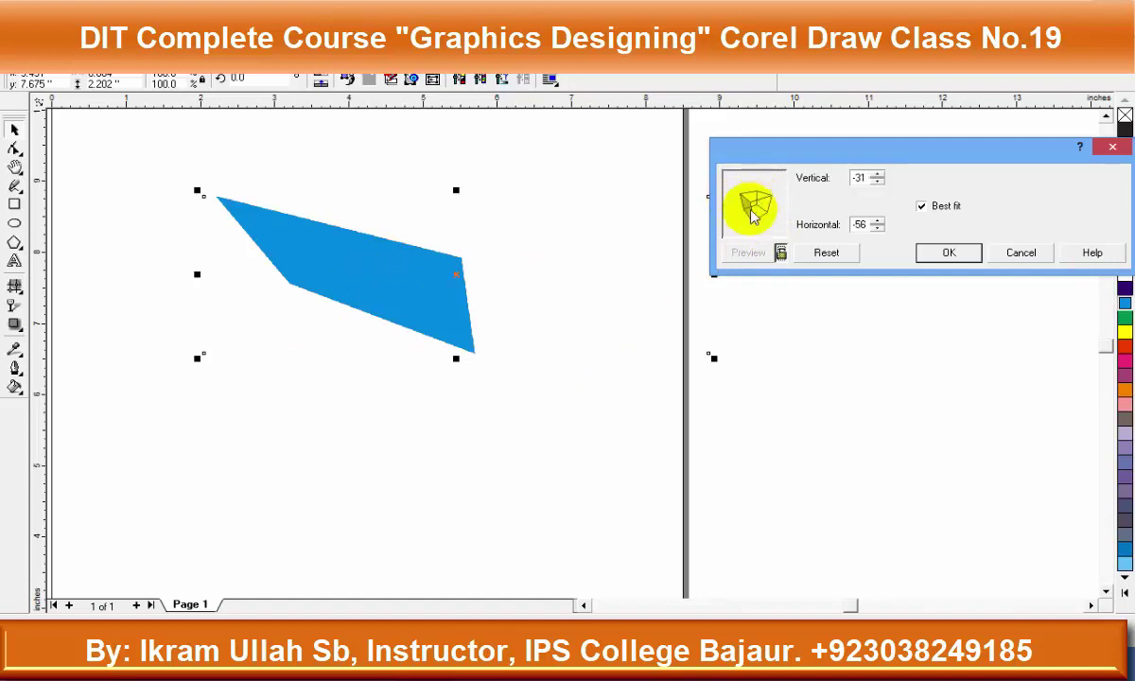
{"action": "left_click_drag", "start_coordinate": [456, 280], "coordinate": [430, 299]}
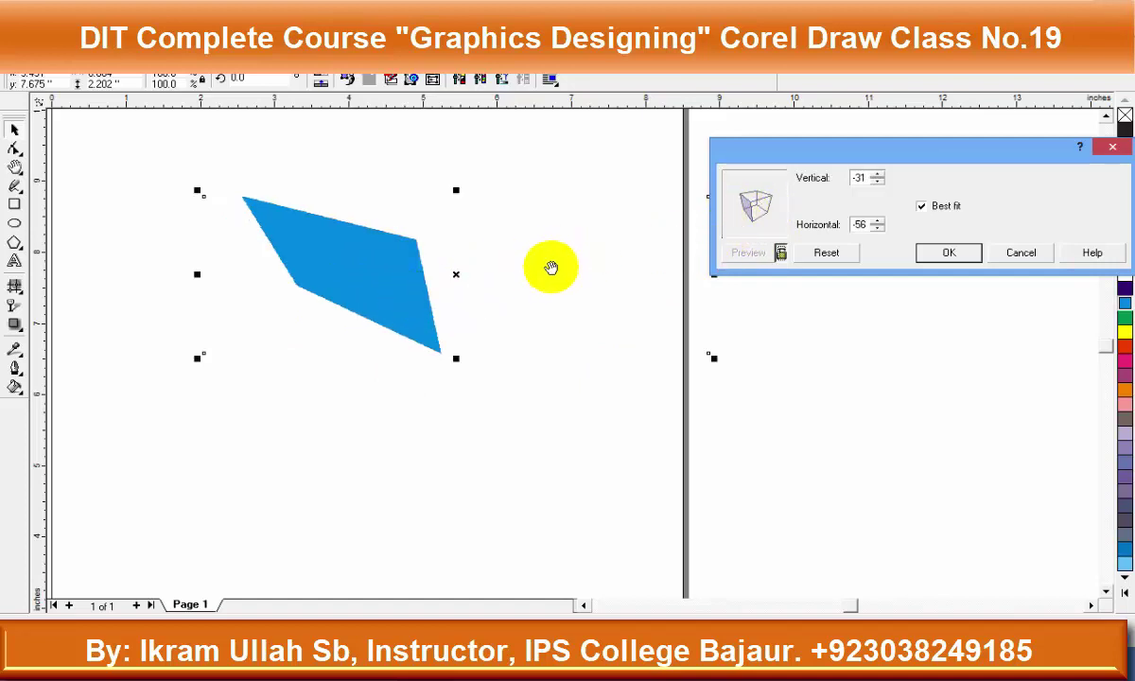
{"action": "left_click", "coordinate": [418, 307]}
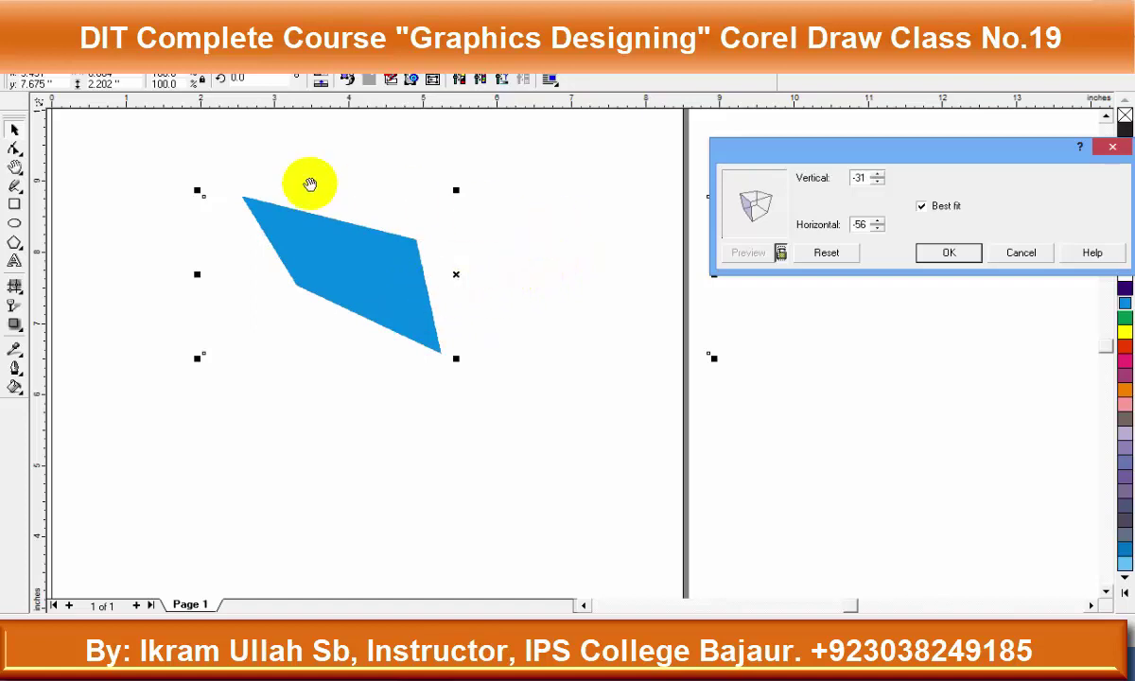
{"action": "mouse_move", "coordinate": [754, 203]}
{"action": "left_mouse_down"}
{"action": "mouse_move", "coordinate": [735, 188]}
{"action": "mouse_move", "coordinate": [766, 147]}
{"action": "mouse_move", "coordinate": [721, 277]}
{"action": "mouse_move", "coordinate": [781, 183]}
{"action": "mouse_move", "coordinate": [755, 223]}
{"action": "left_mouse_up"}
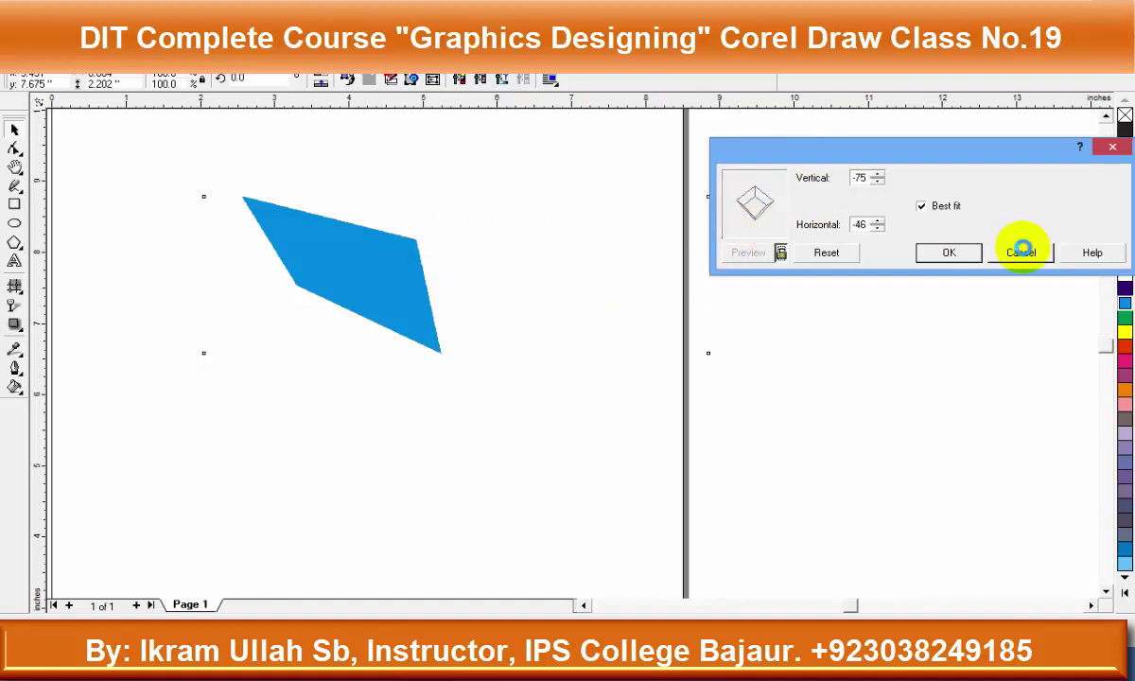
{"action": "left_click", "coordinate": [948, 253]}
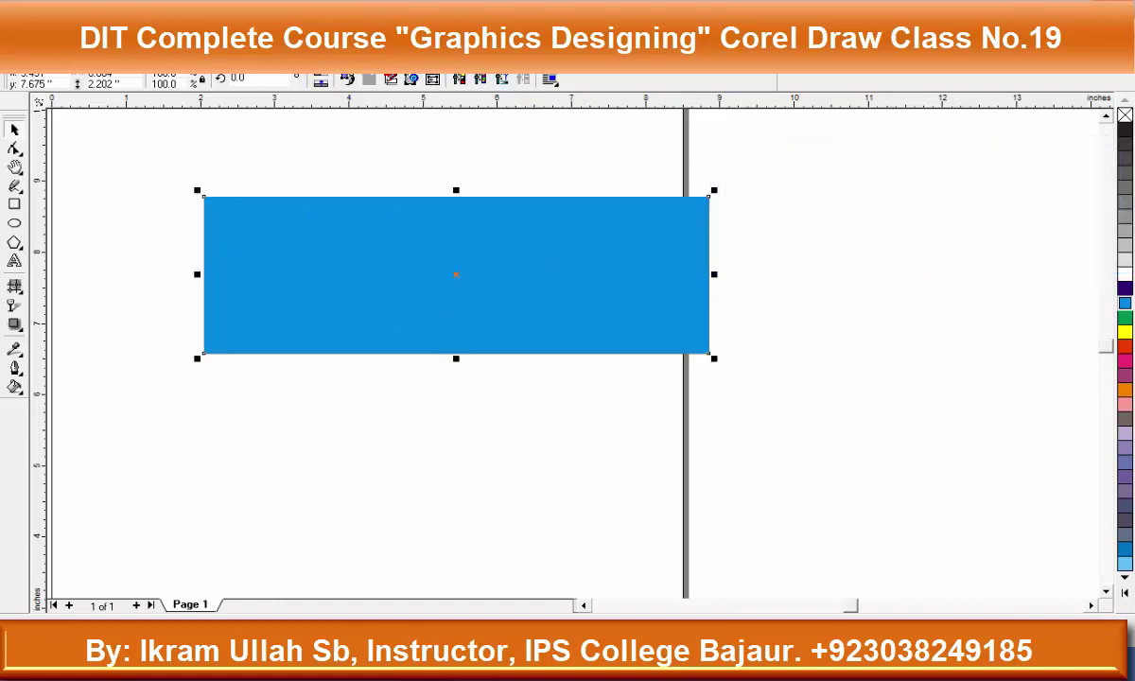
{"action": "left_click", "coordinate": [274, 59]}
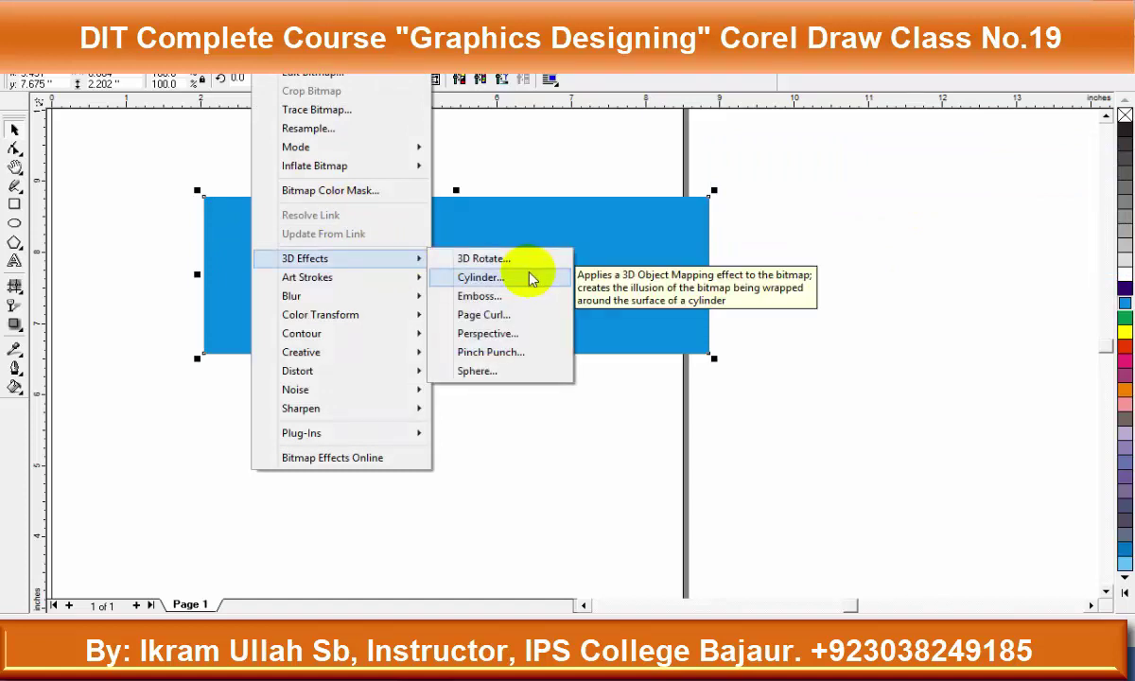
Preview a horizontal Cylinder effect at strengths from -77 to 100 percent
{"action": "left_click", "coordinate": [532, 277]}
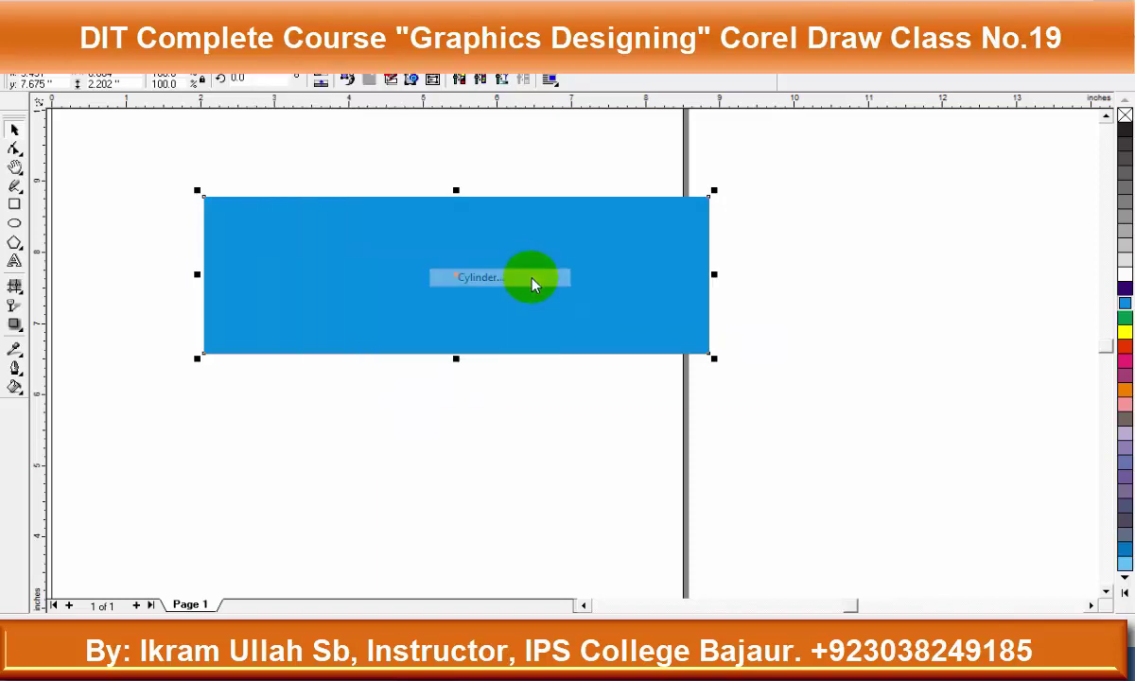
{"action": "left_click_drag", "start_coordinate": [569, 266], "coordinate": [863, 189]}
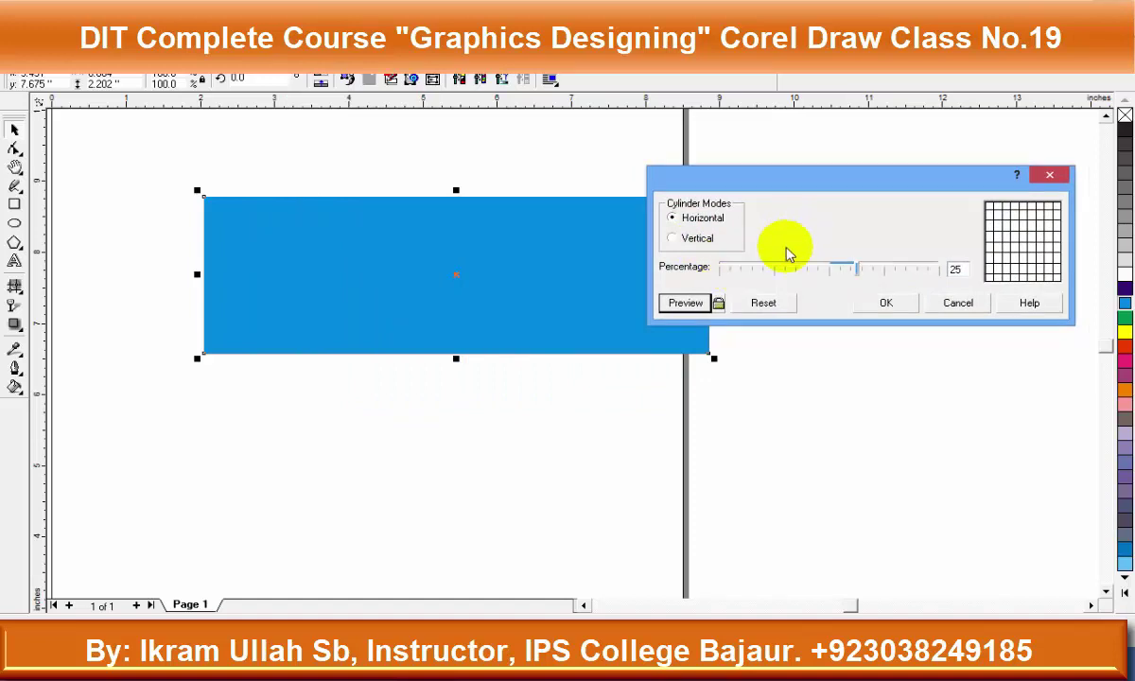
{"action": "left_click_drag", "start_coordinate": [858, 273], "coordinate": [779, 274]}
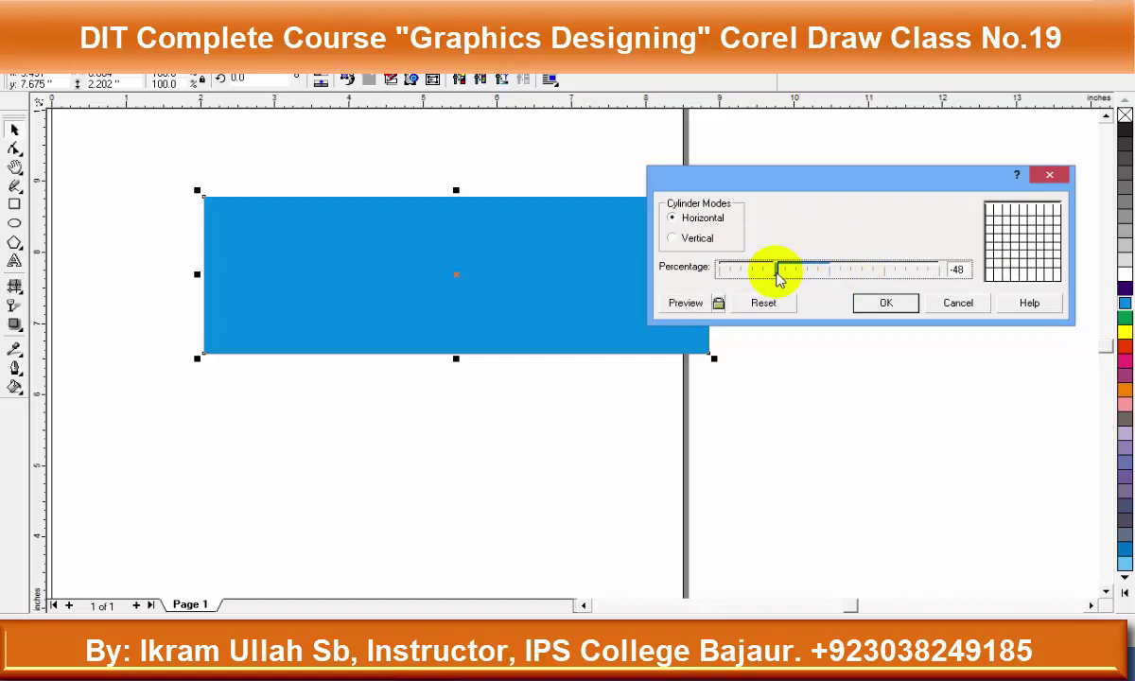
{"action": "left_click", "coordinate": [687, 303]}
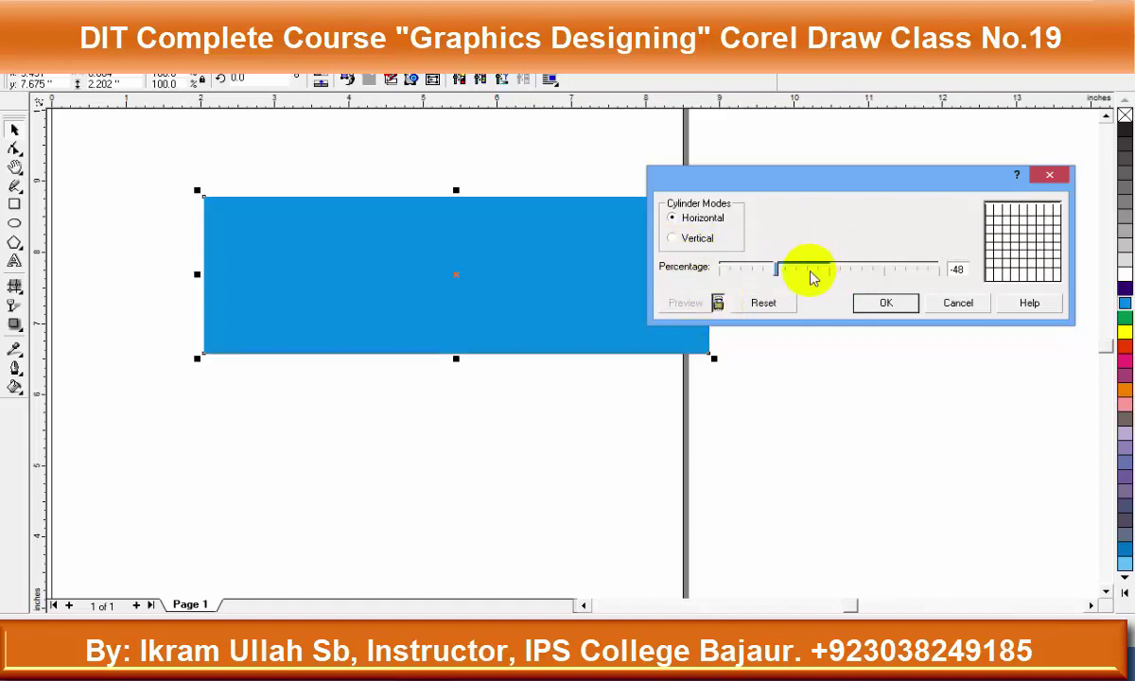
{"action": "left_click_drag", "start_coordinate": [779, 273], "coordinate": [748, 275]}
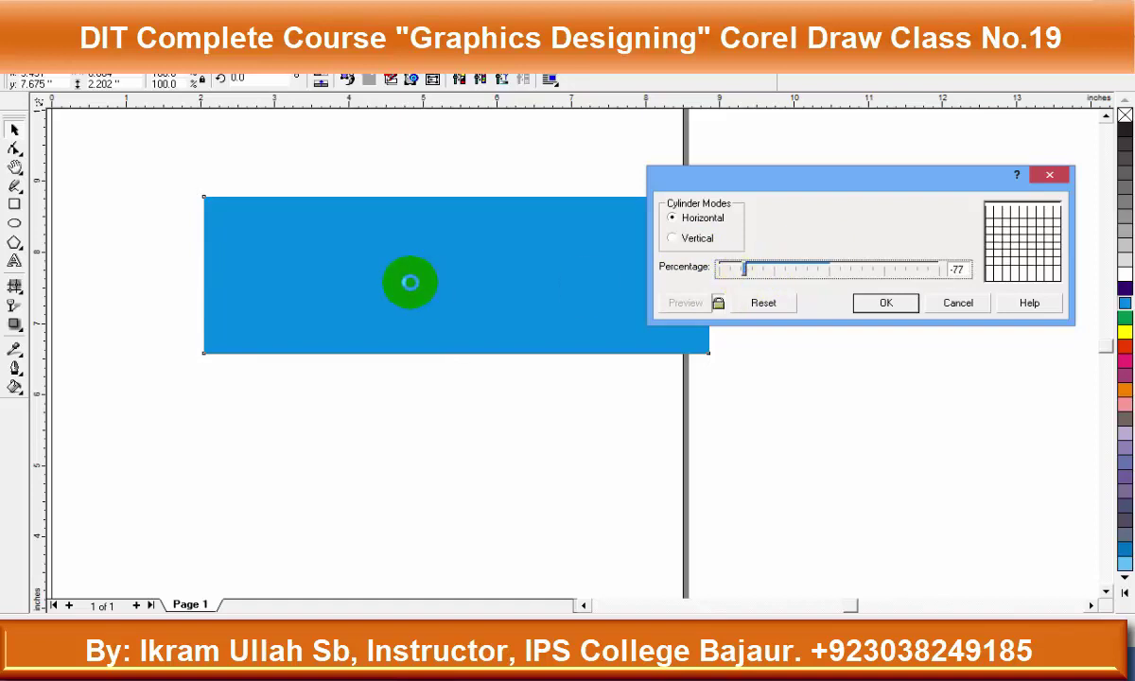
{"action": "left_click_drag", "start_coordinate": [745, 271], "coordinate": [928, 274]}
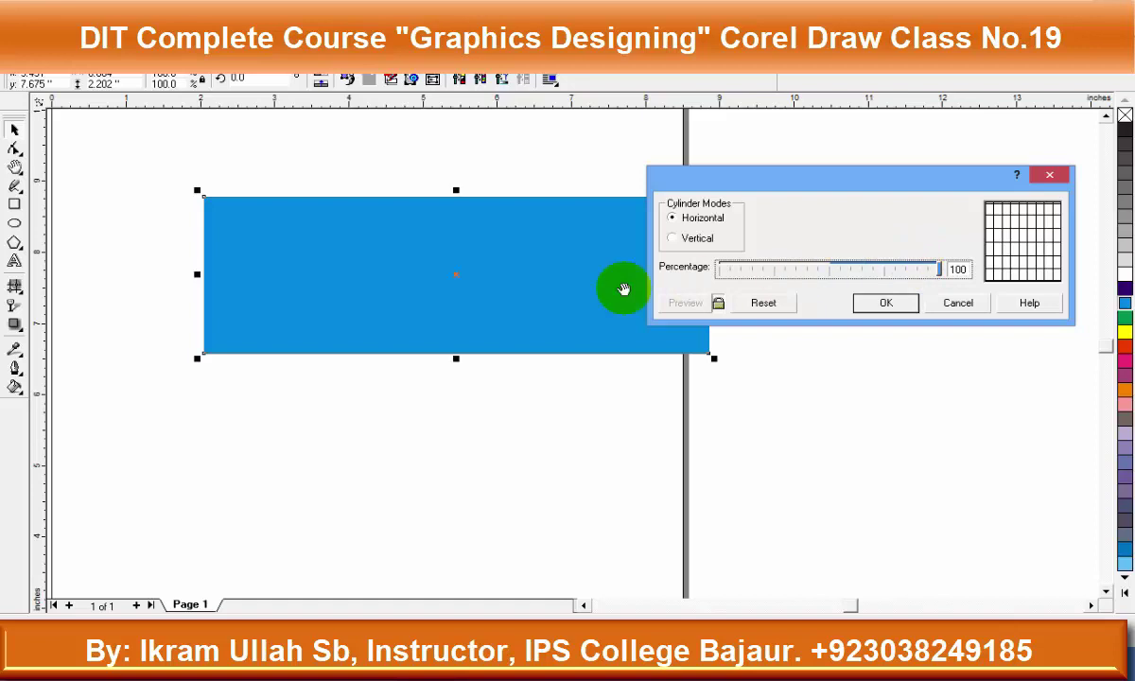
{"action": "left_click_drag", "start_coordinate": [840, 206], "coordinate": [654, 427]}
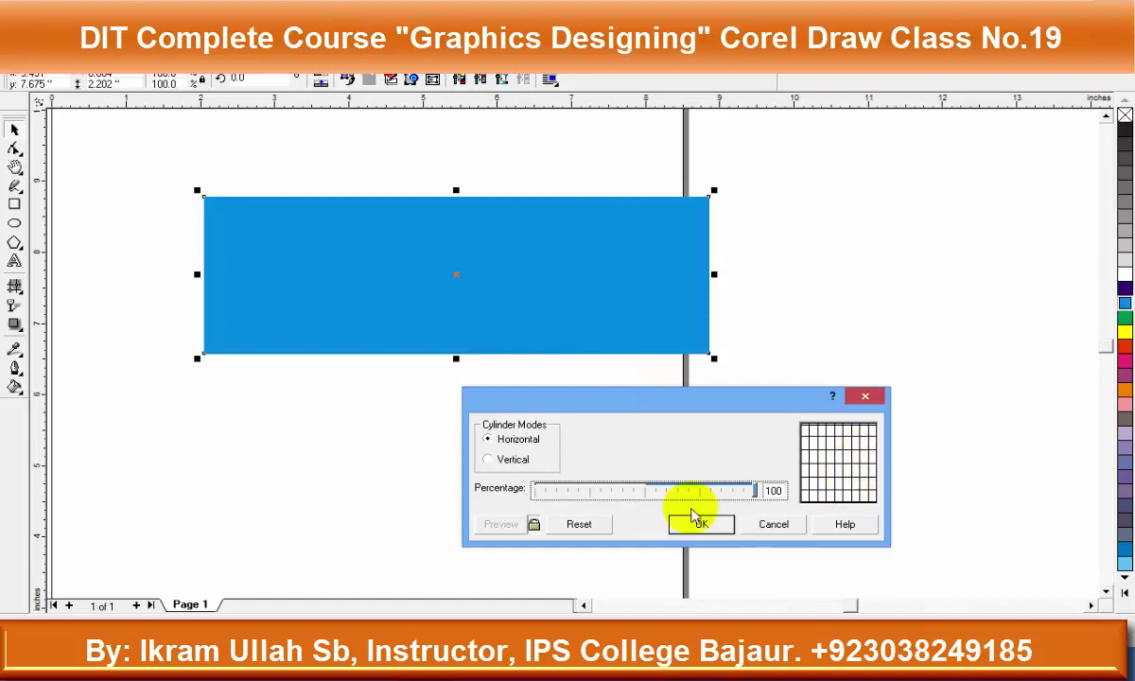
Try a vertical cylinder between -56 and 98 percent, then cancel the effect
{"action": "left_click", "coordinate": [500, 459]}
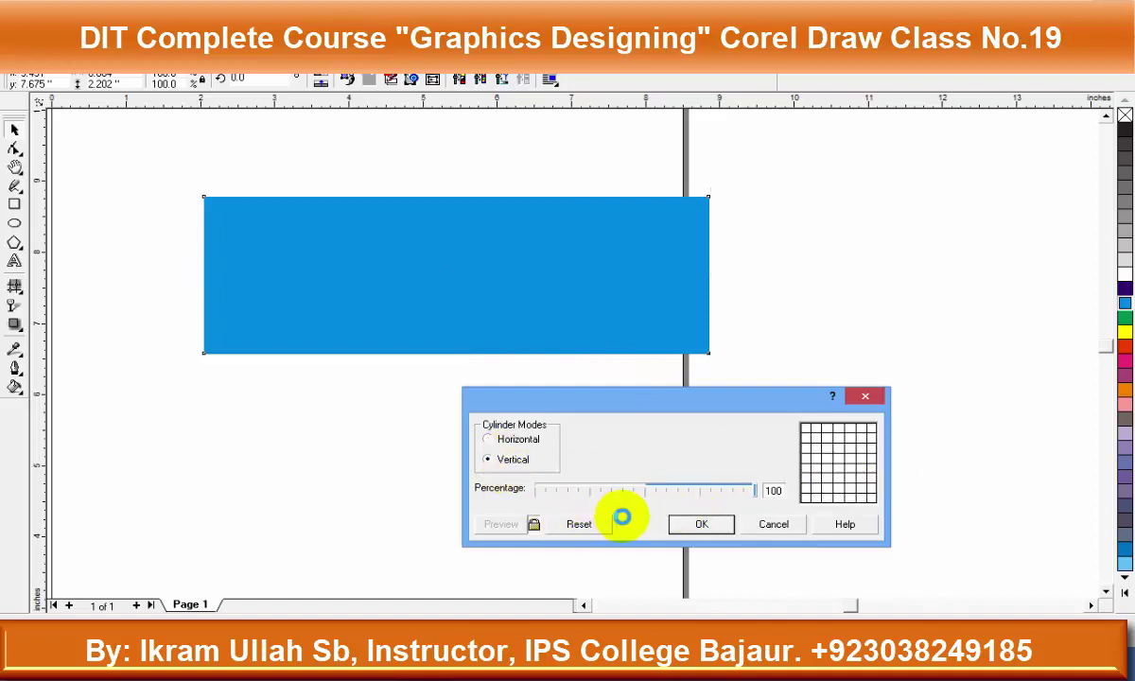
{"action": "left_click_drag", "start_coordinate": [756, 491], "coordinate": [587, 491]}
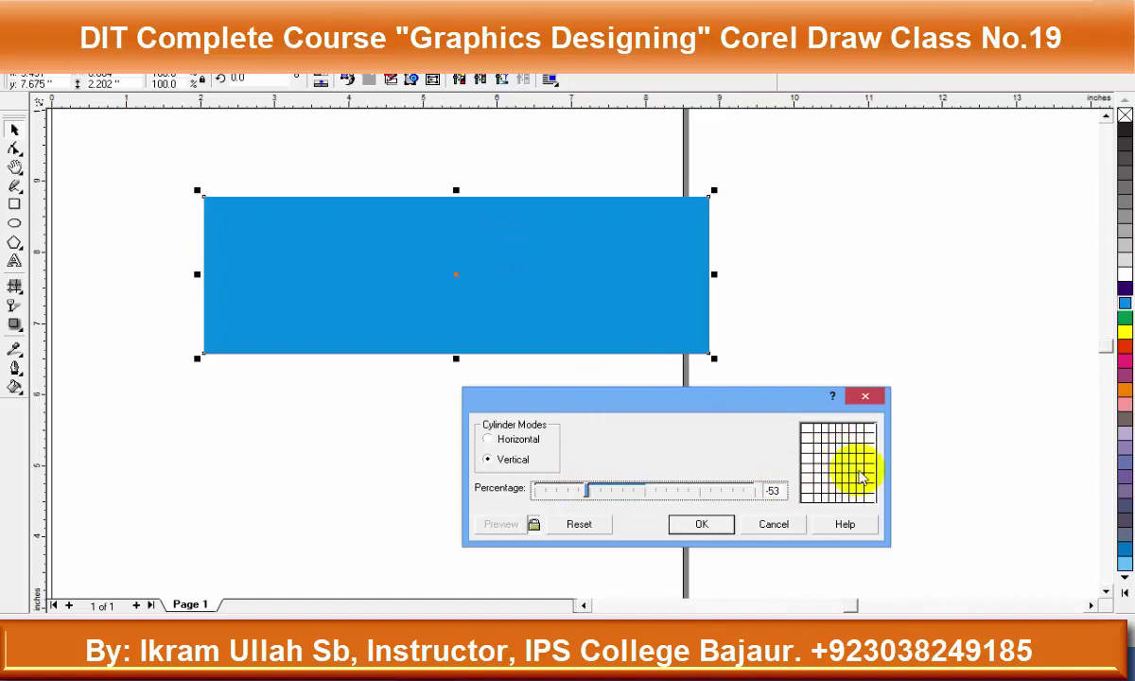
{"action": "left_click_drag", "start_coordinate": [596, 491], "coordinate": [587, 491]}
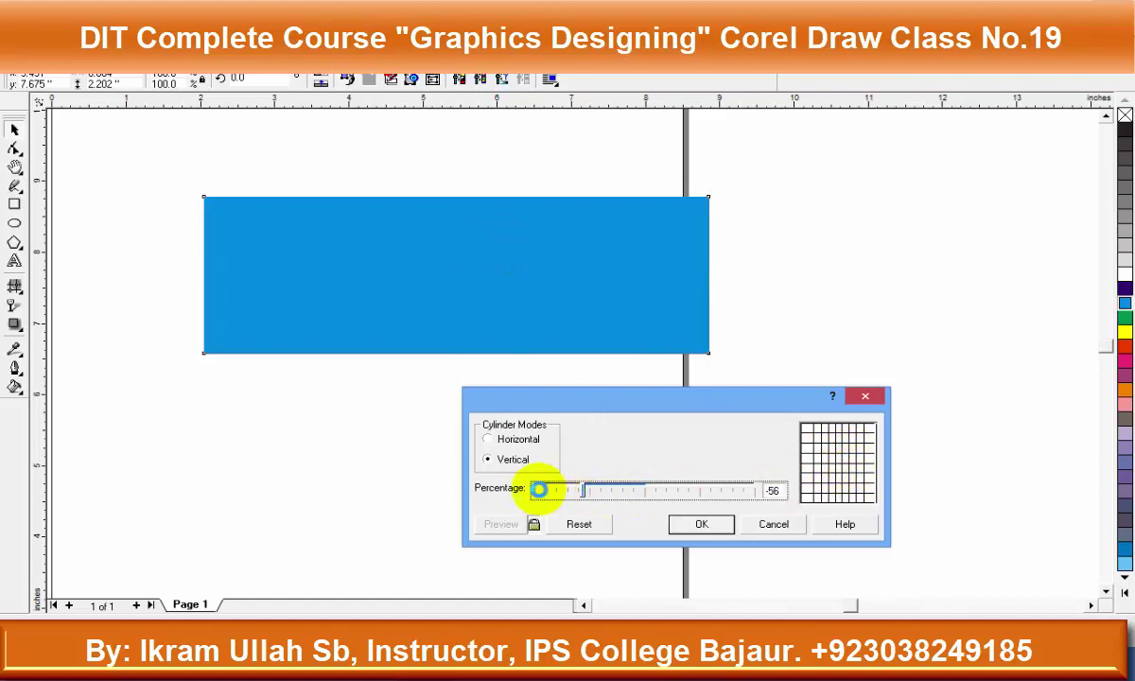
{"action": "left_click", "coordinate": [752, 490]}
{"action": "mouse_move", "coordinate": [748, 488]}
{"action": "left_mouse_down"}
{"action": "mouse_move", "coordinate": [643, 501]}
{"action": "mouse_move", "coordinate": [722, 489]}
{"action": "mouse_move", "coordinate": [659, 496]}
{"action": "left_mouse_up"}
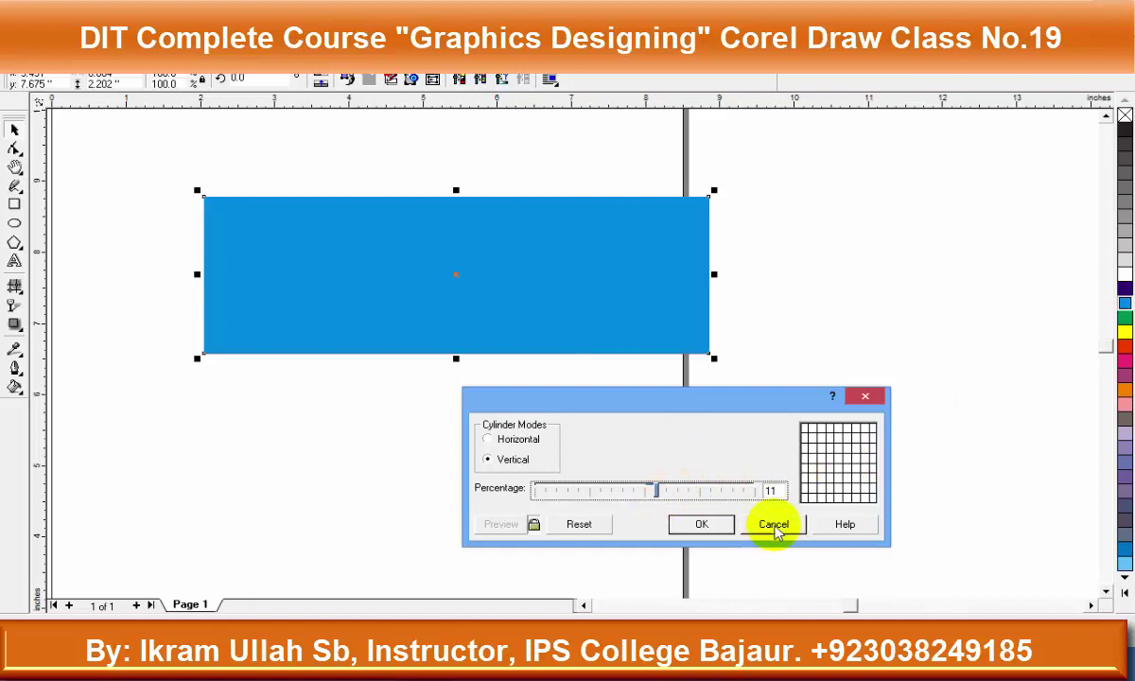
{"action": "left_click", "coordinate": [773, 524]}
{"action": "left_click", "coordinate": [275, 61]}
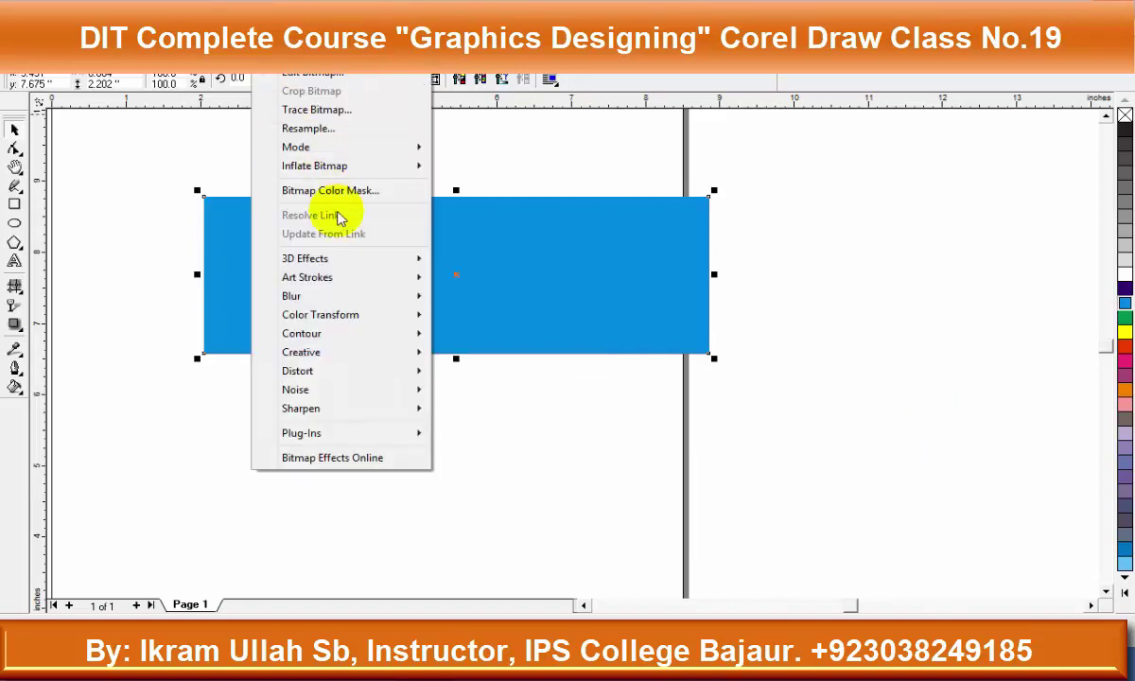
{"action": "mouse_move", "coordinate": [336, 258]}
{"action": "left_click", "coordinate": [478, 296]}
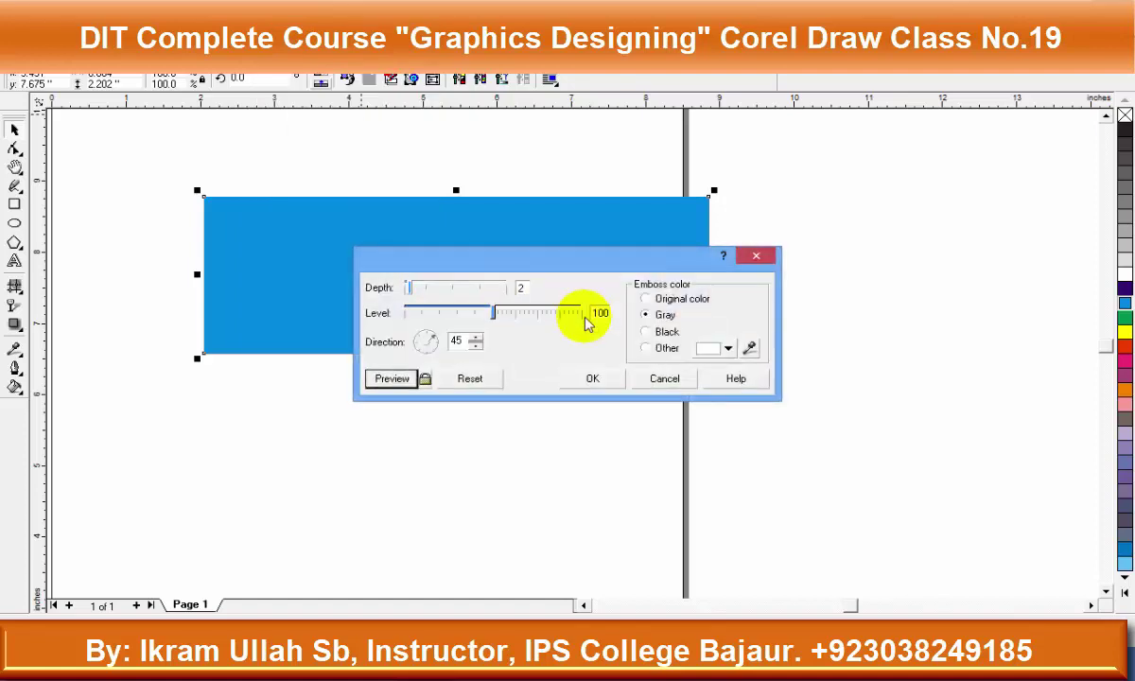
{"action": "left_click_drag", "start_coordinate": [530, 274], "coordinate": [805, 135]}
{"action": "left_click", "coordinate": [678, 239]}
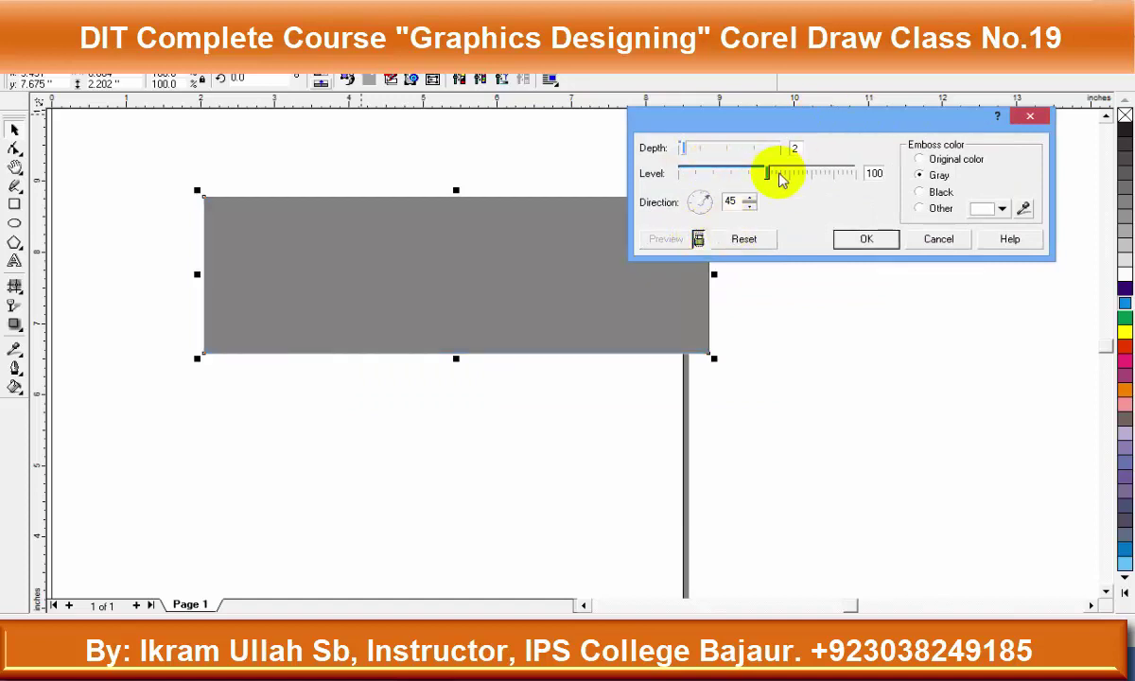
{"action": "left_click", "coordinate": [840, 170]}
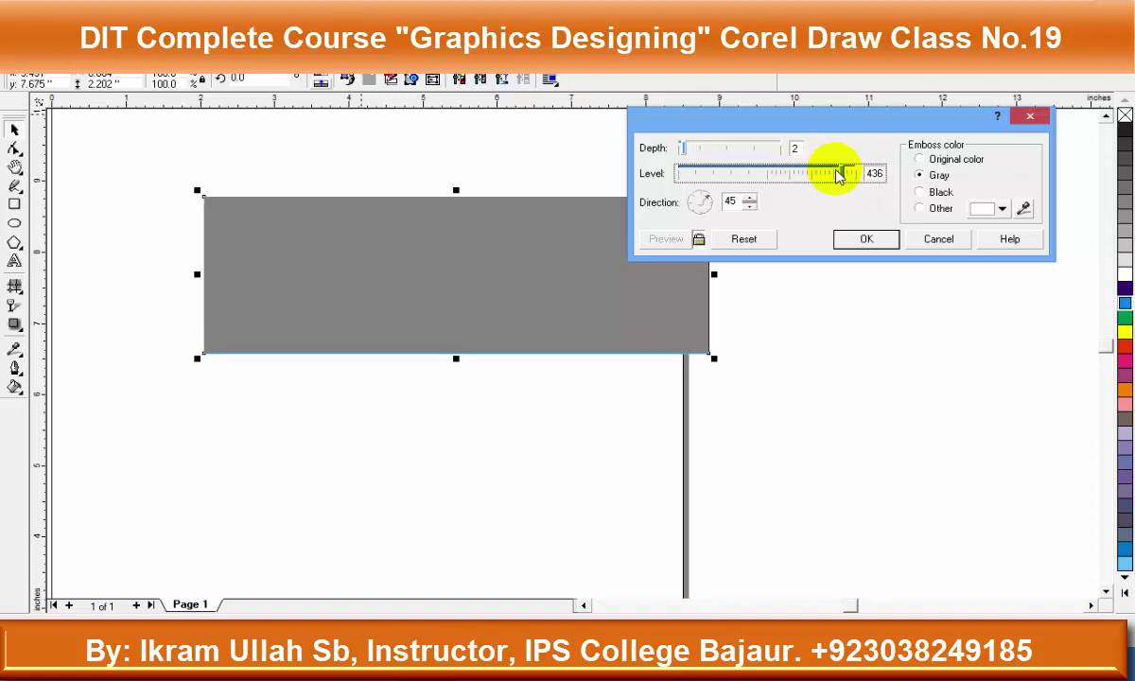
{"action": "left_click_drag", "start_coordinate": [840, 175], "coordinate": [700, 175]}
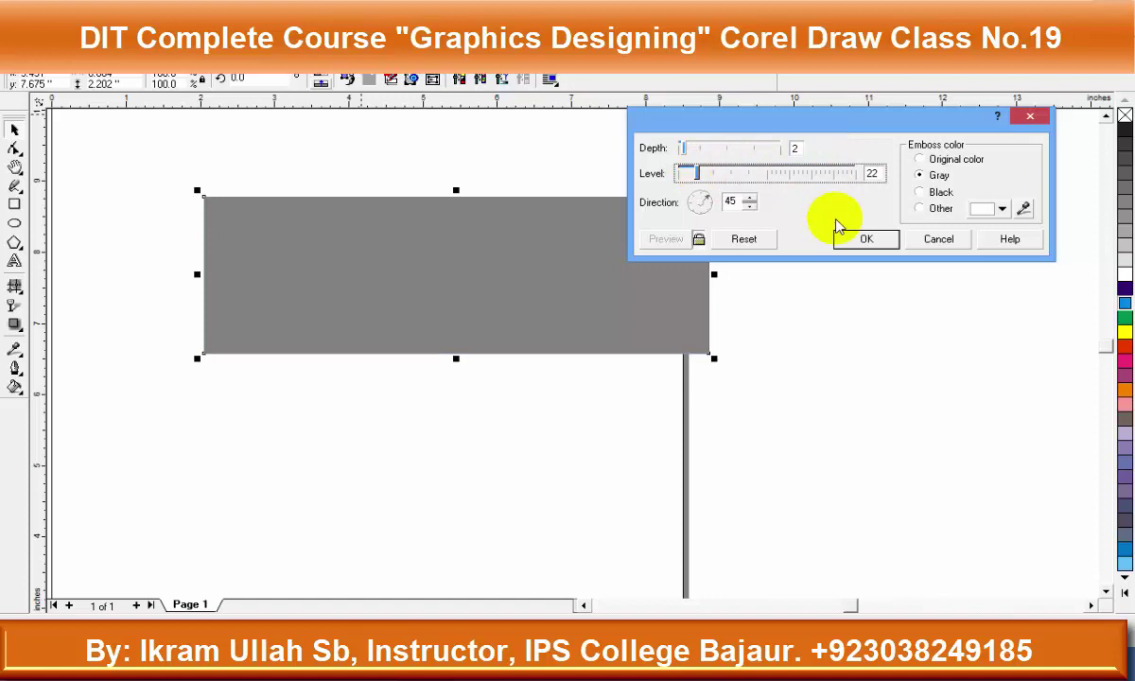
{"action": "left_click", "coordinate": [698, 240]}
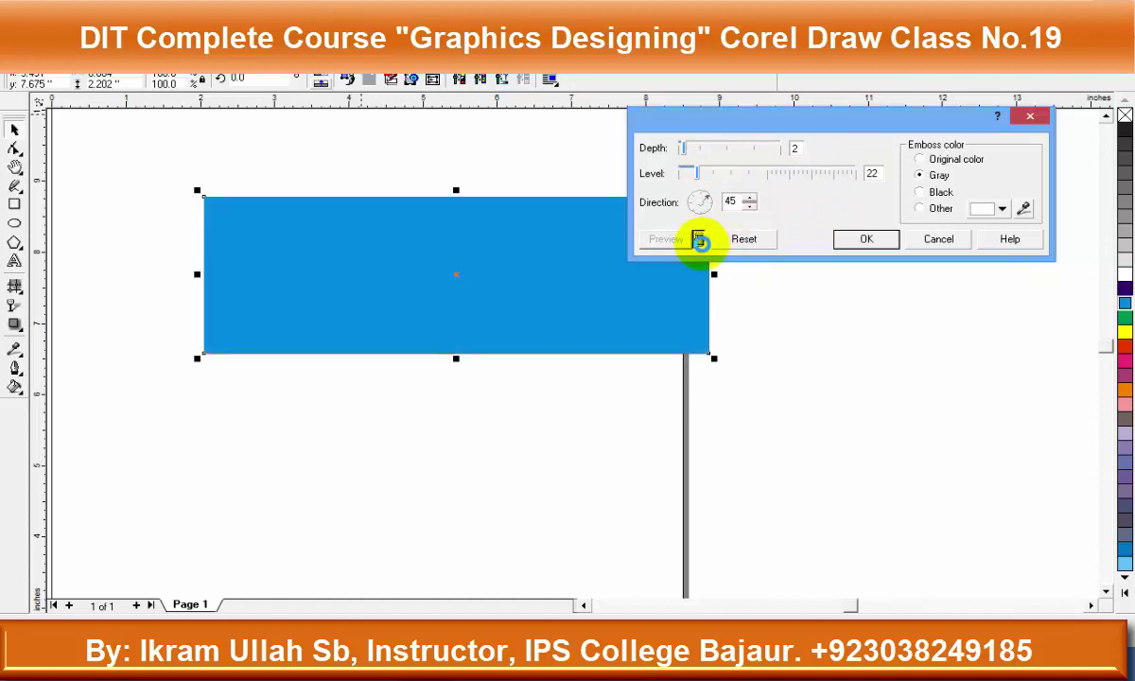
{"action": "left_click_drag", "start_coordinate": [698, 173], "coordinate": [767, 173]}
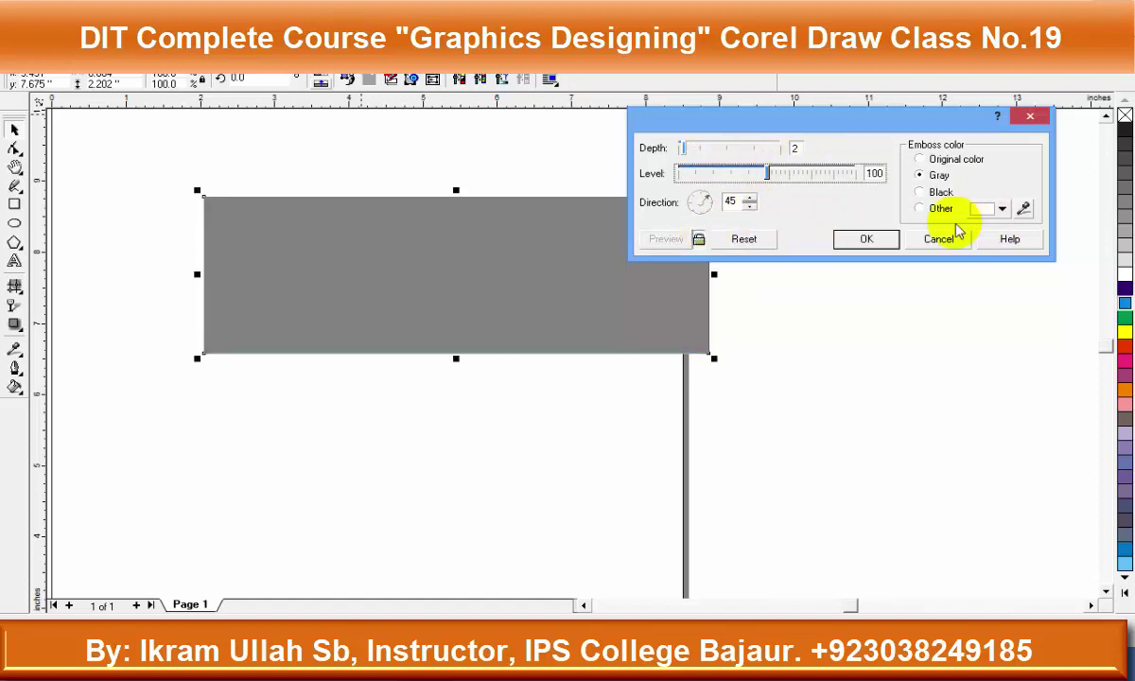
{"action": "left_click", "coordinate": [1002, 209]}
{"action": "left_click", "coordinate": [980, 239]}
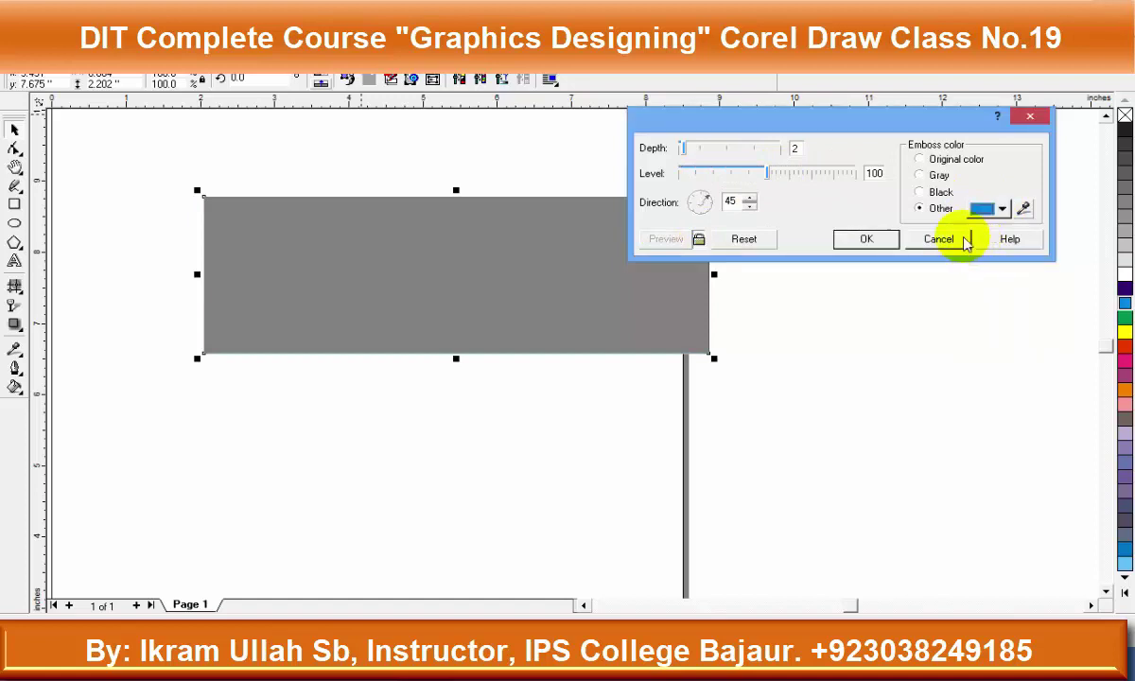
{"action": "left_click", "coordinate": [939, 192]}
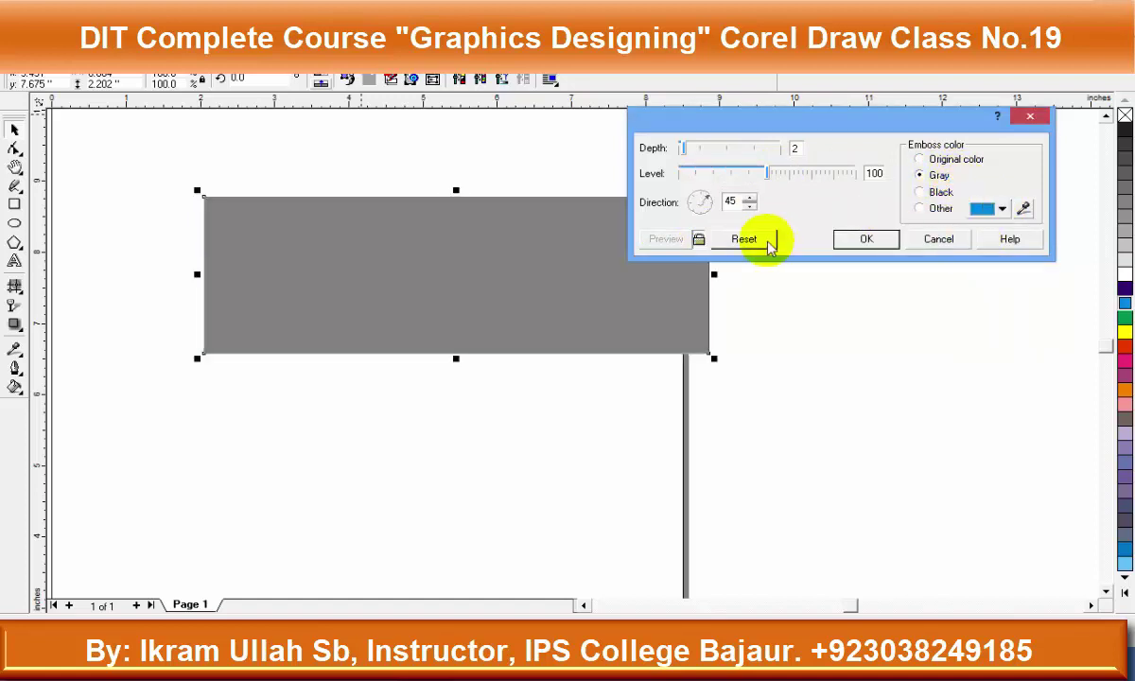
{"action": "left_click_drag", "start_coordinate": [858, 175], "coordinate": [844, 177]}
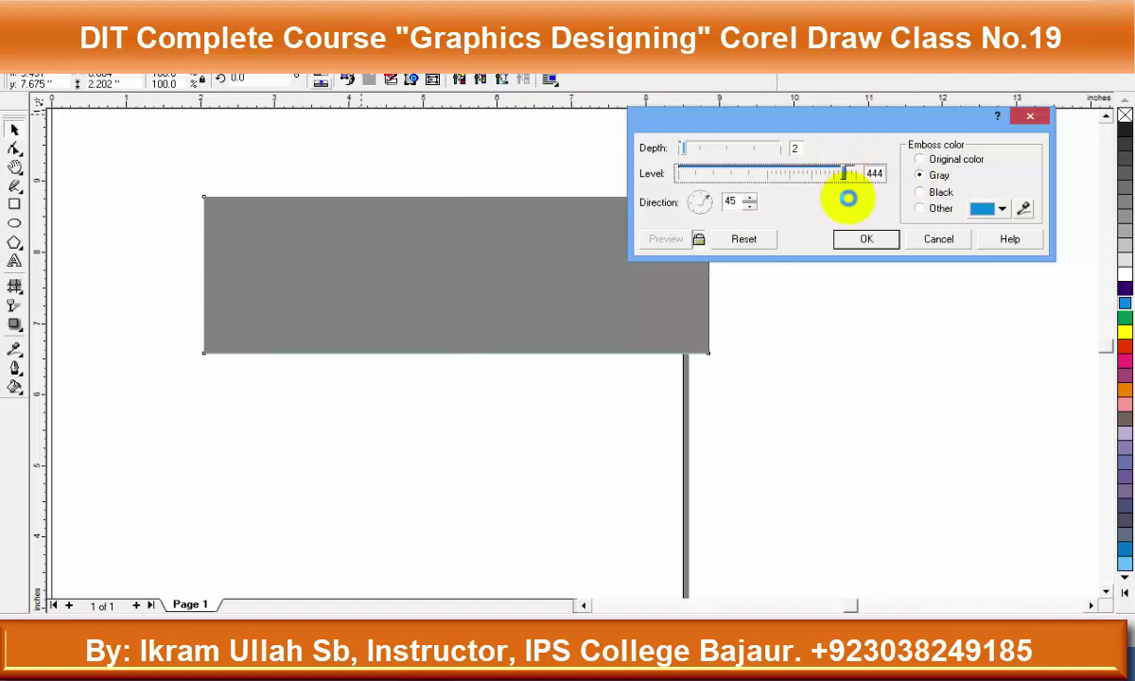
{"action": "left_click", "coordinate": [940, 240]}
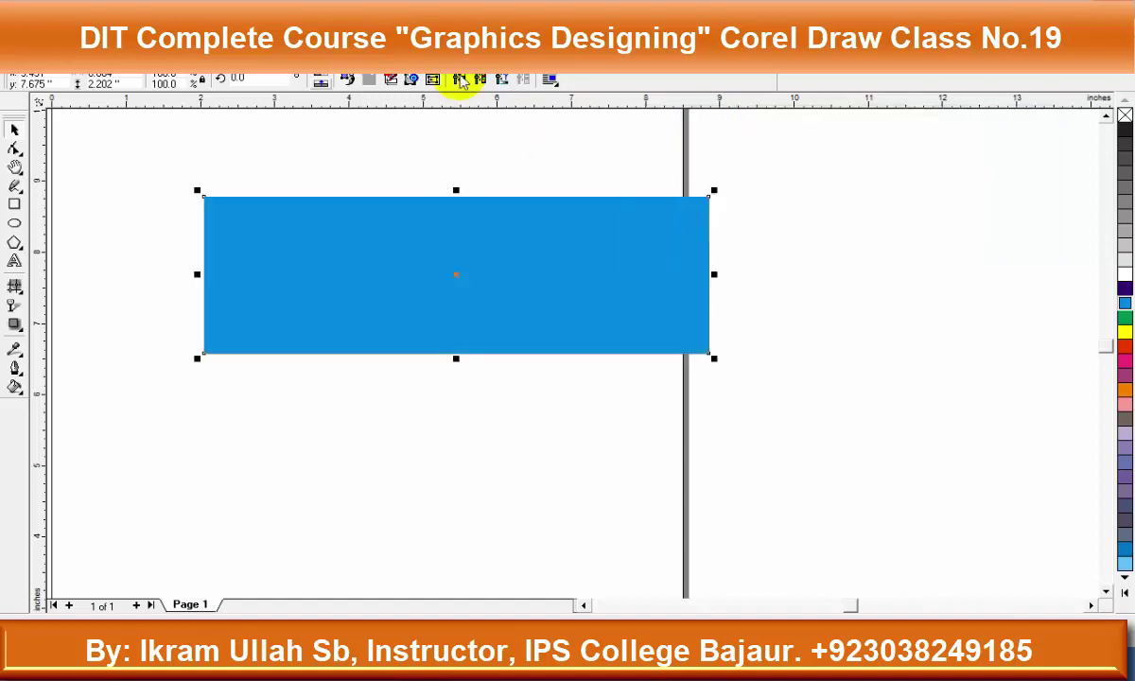
{"action": "left_click", "coordinate": [274, 58]}
{"action": "mouse_move", "coordinate": [305, 258]}
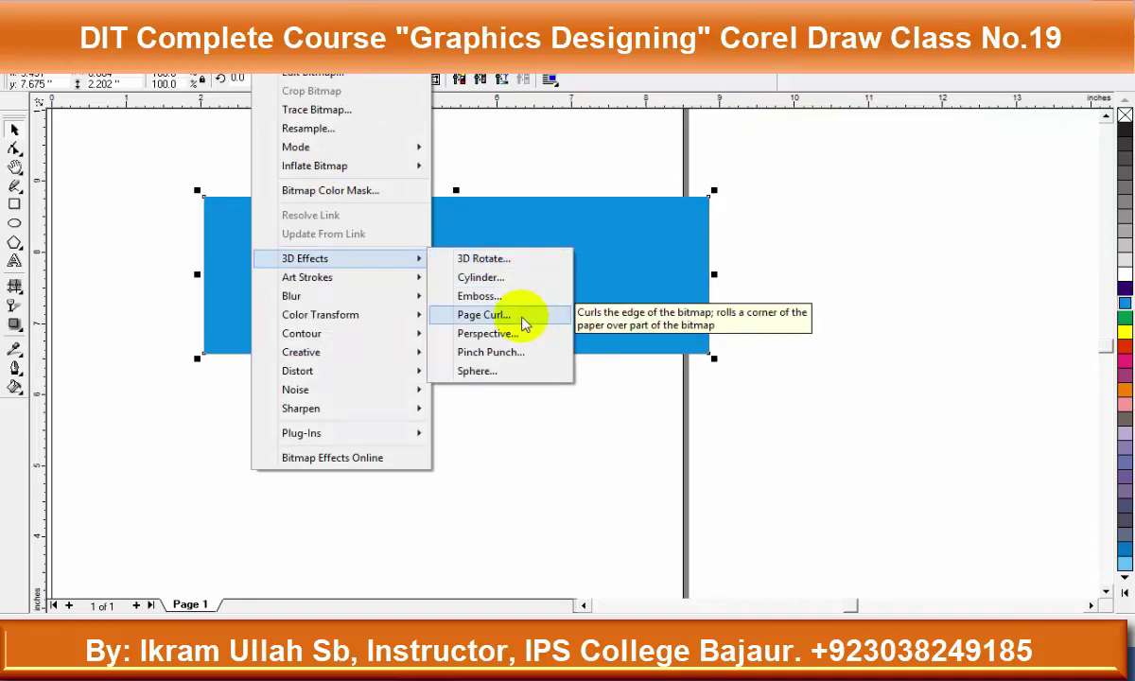
Set Page Curl to peel from the top-left corner with live preview on
{"action": "left_click", "coordinate": [526, 324]}
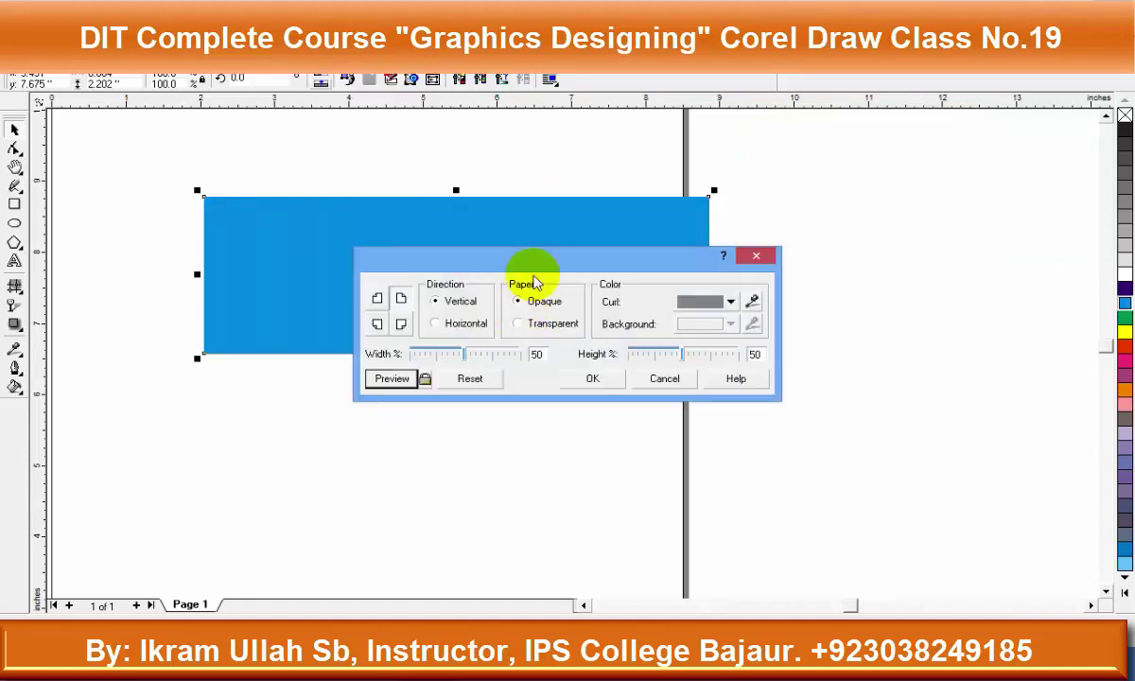
{"action": "left_click_drag", "start_coordinate": [545, 260], "coordinate": [875, 136]}
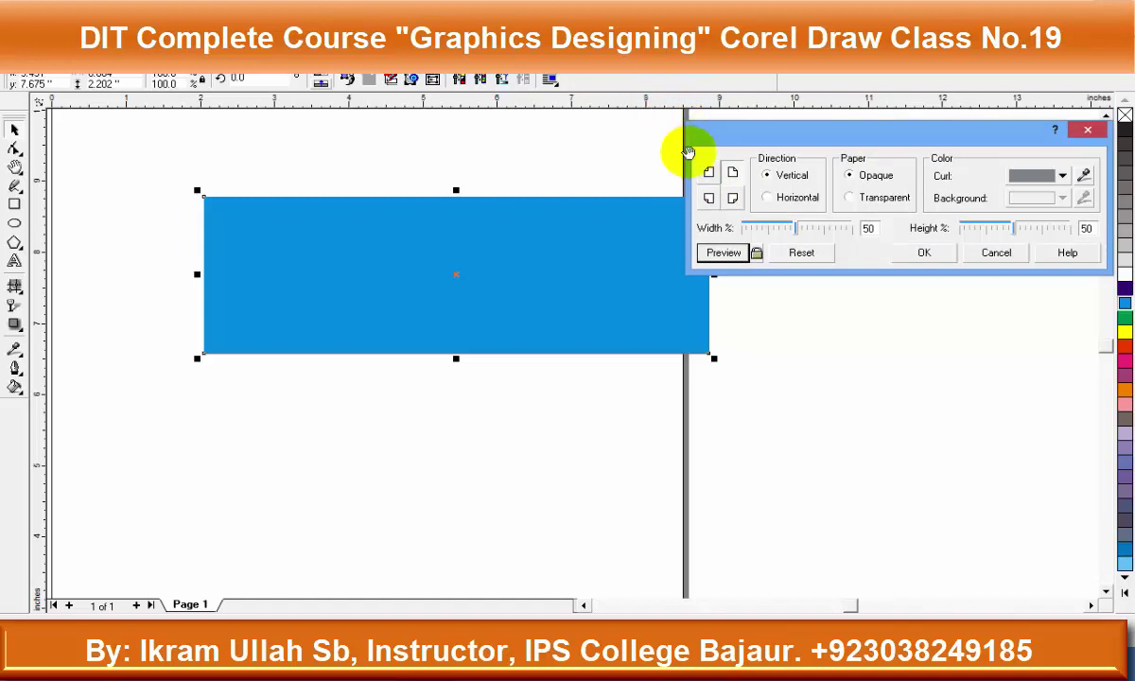
{"action": "left_click", "coordinate": [709, 173]}
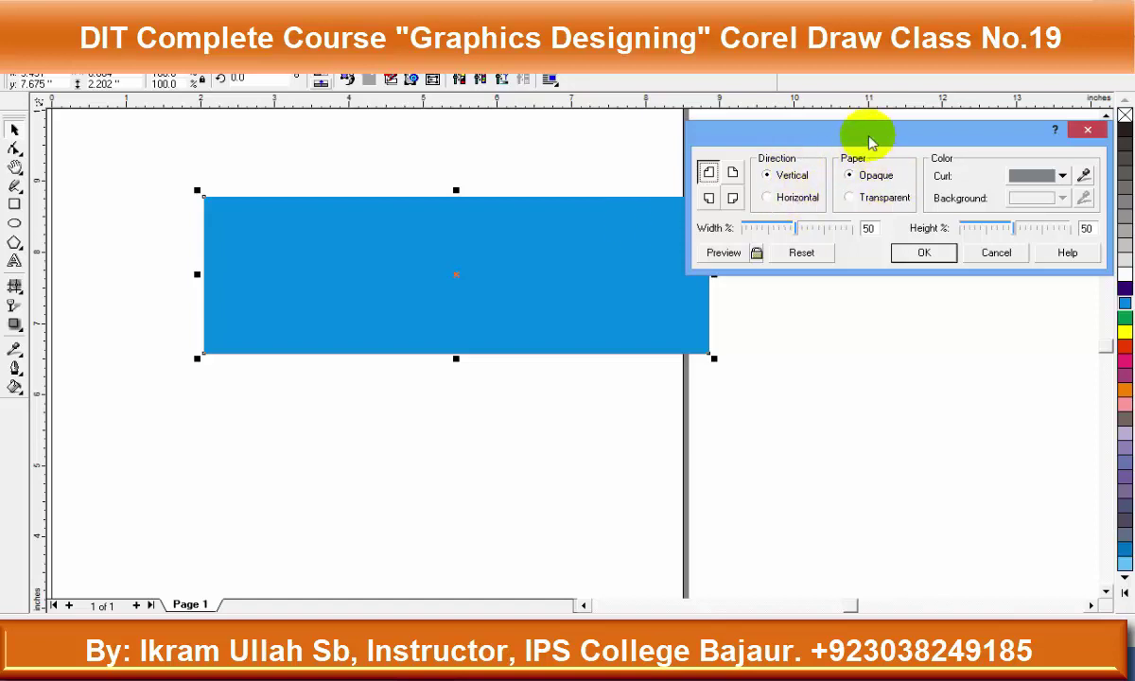
{"action": "left_click_drag", "start_coordinate": [869, 131], "coordinate": [830, 60]}
{"action": "left_click", "coordinate": [718, 184]}
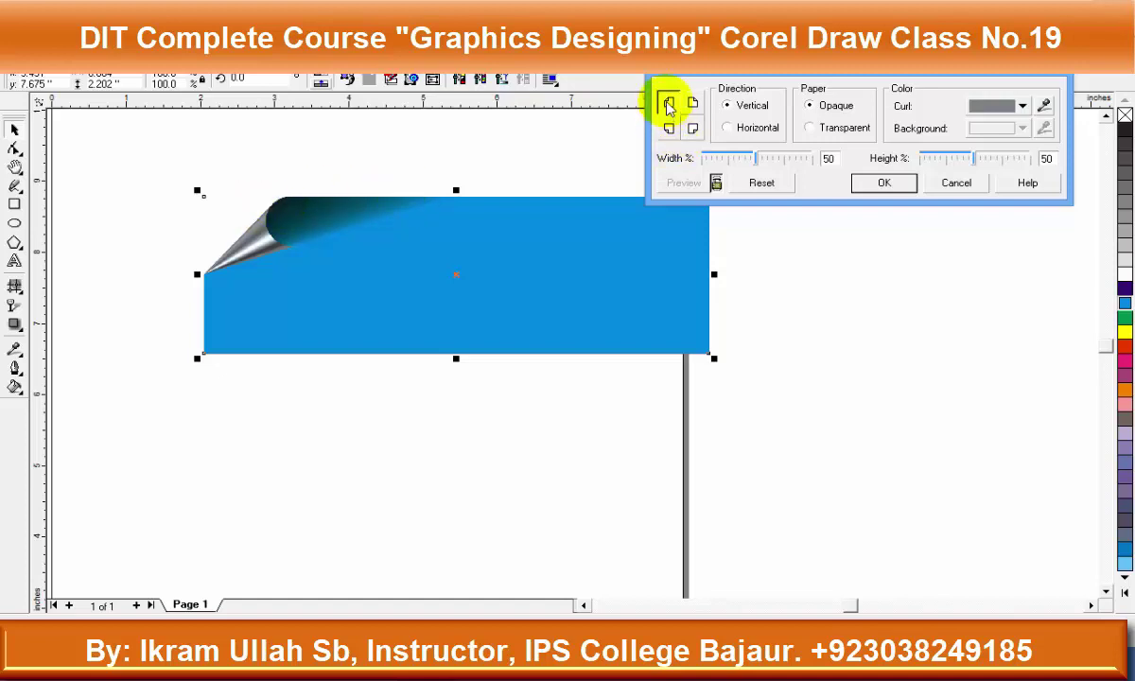
Size the page curl to 95% width and 98% height
{"action": "left_click_drag", "start_coordinate": [306, 247], "coordinate": [285, 226]}
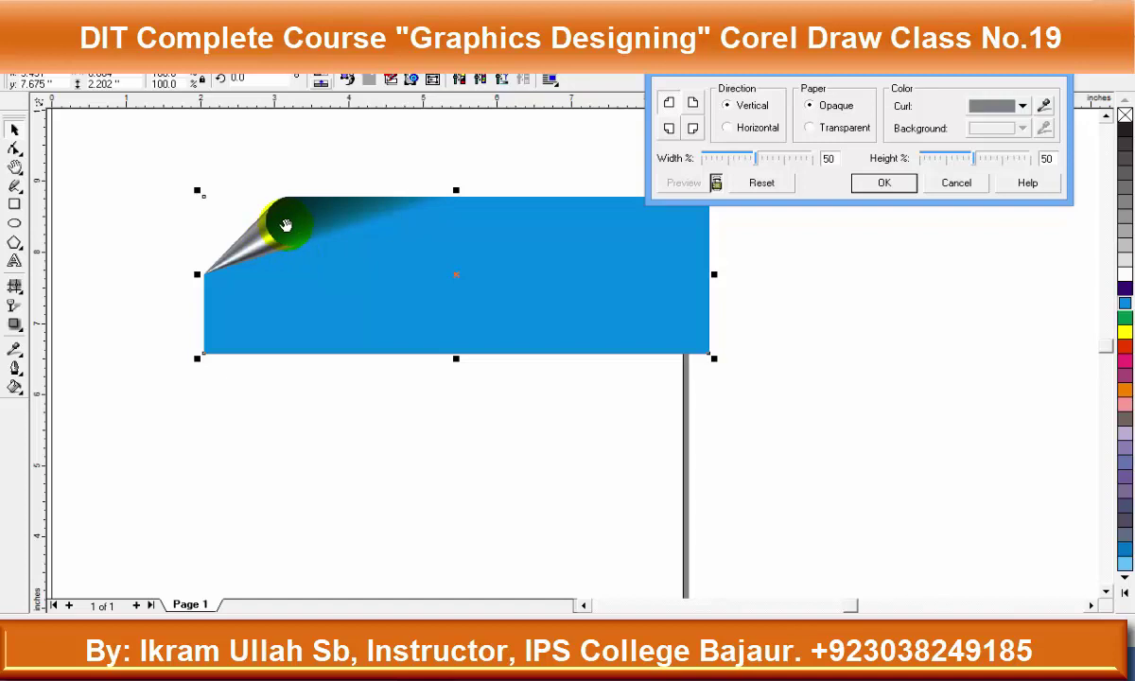
{"action": "left_click_drag", "start_coordinate": [771, 160], "coordinate": [816, 163]}
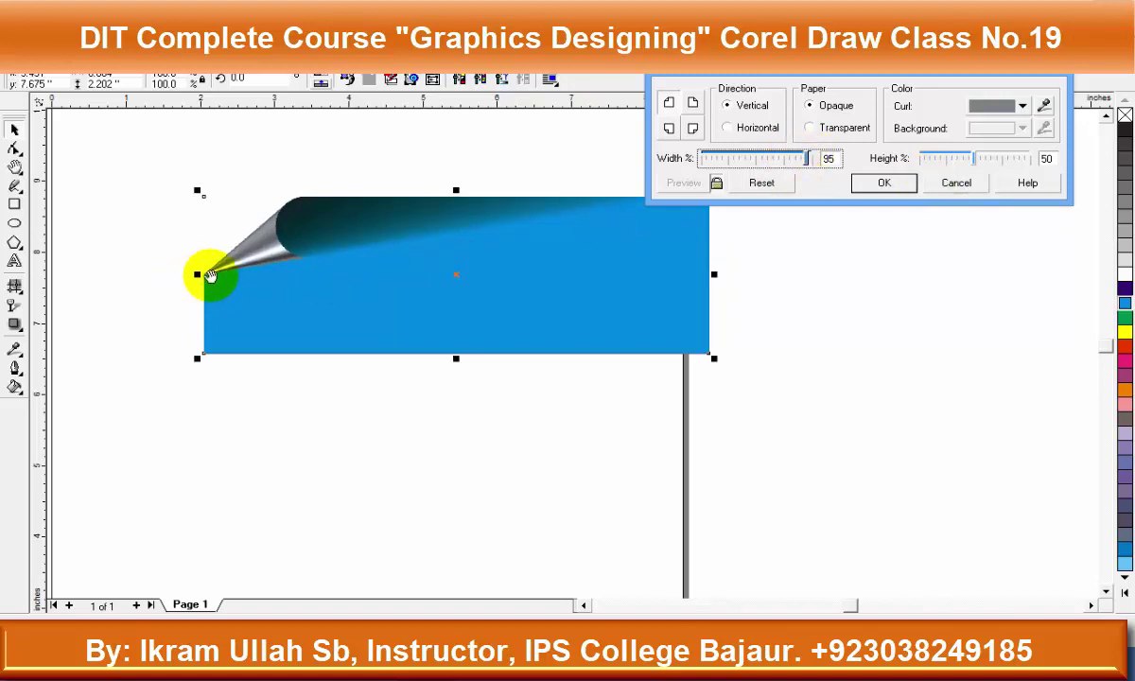
{"action": "left_click_drag", "start_coordinate": [975, 158], "coordinate": [1018, 158]}
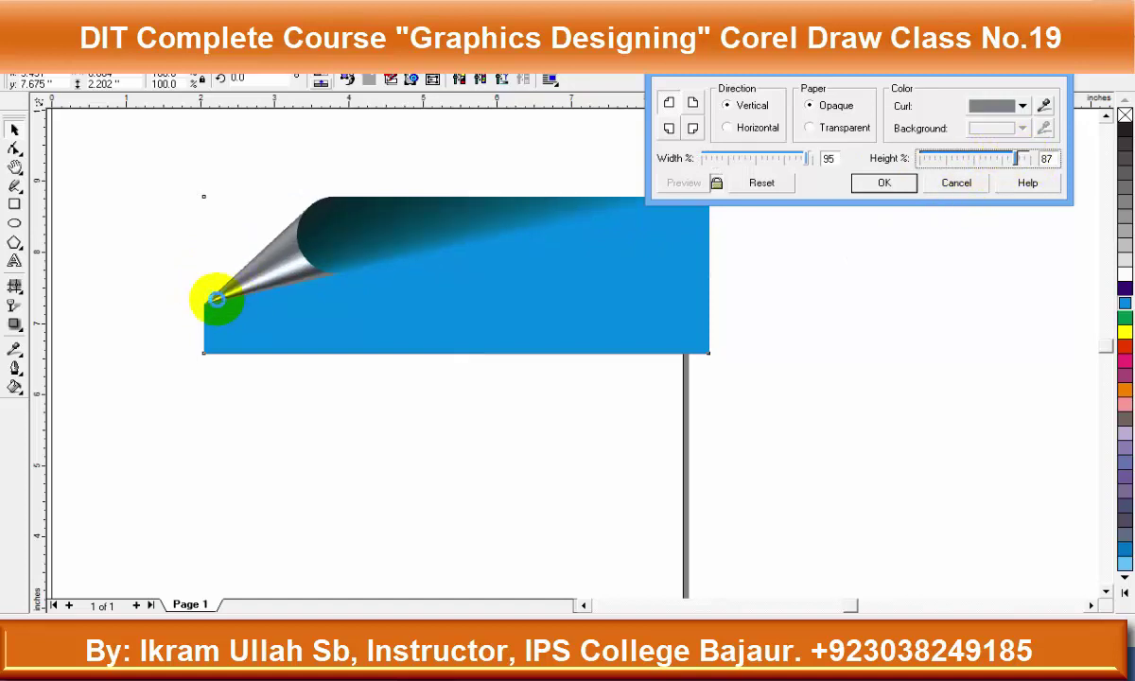
{"action": "left_click_drag", "start_coordinate": [216, 299], "coordinate": [203, 353]}
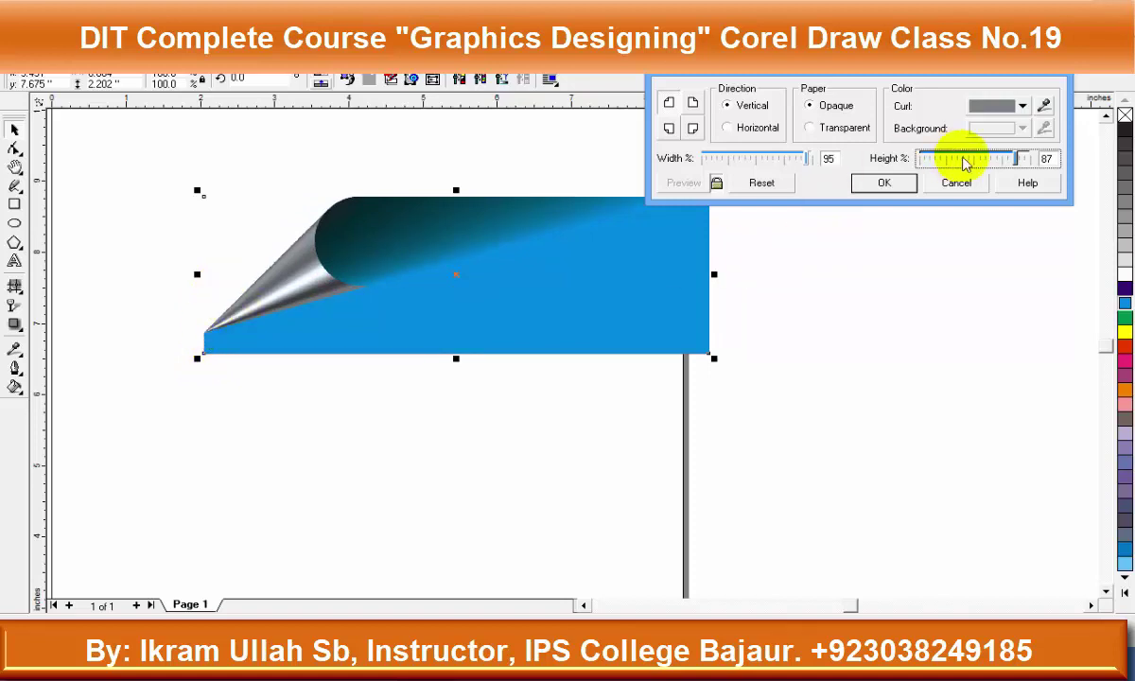
{"action": "left_click_drag", "start_coordinate": [1018, 158], "coordinate": [1024, 159]}
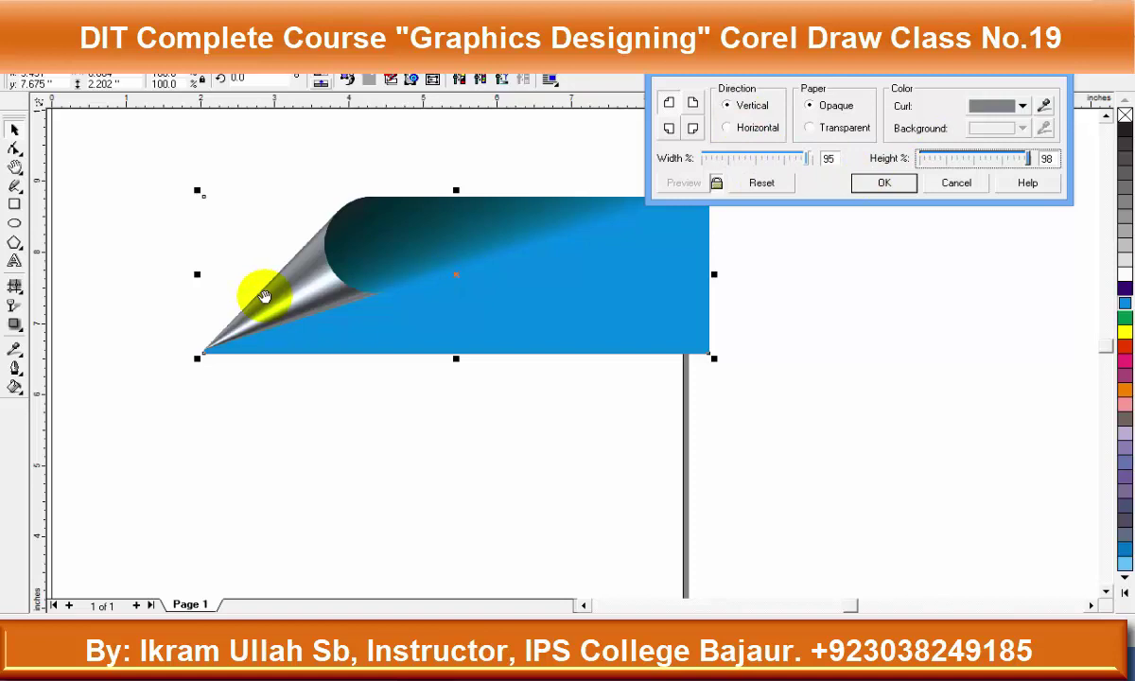
Switch the page curl to horizontal and settle its height at 71 percent
{"action": "left_click", "coordinate": [748, 127]}
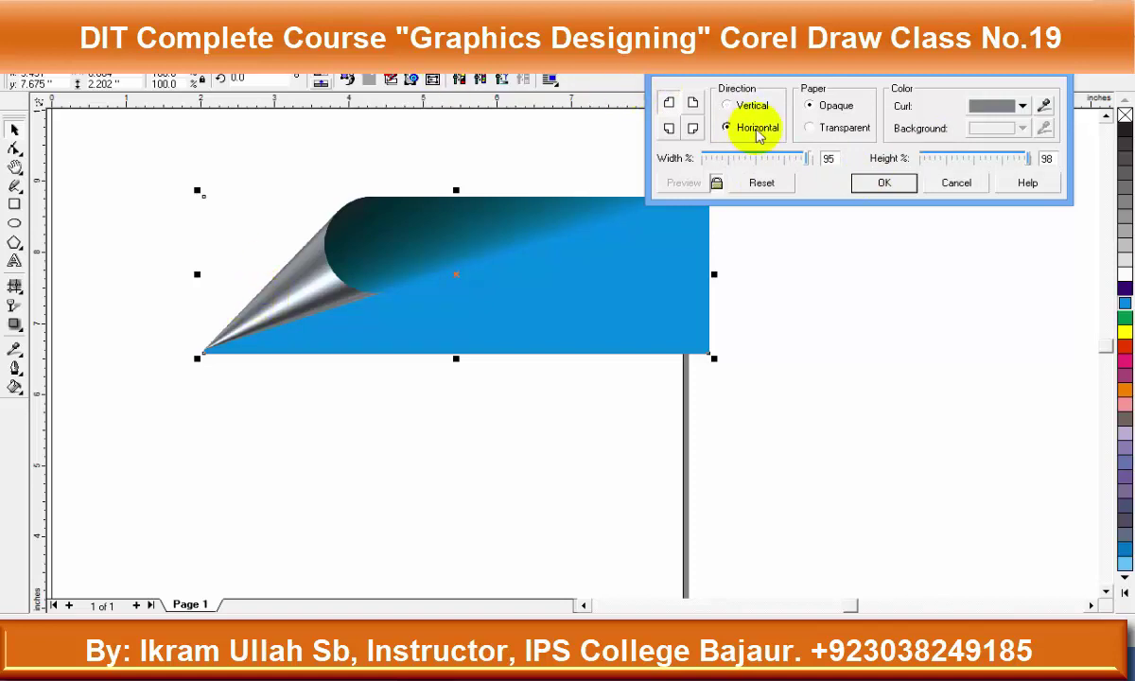
{"action": "left_click", "coordinate": [692, 127]}
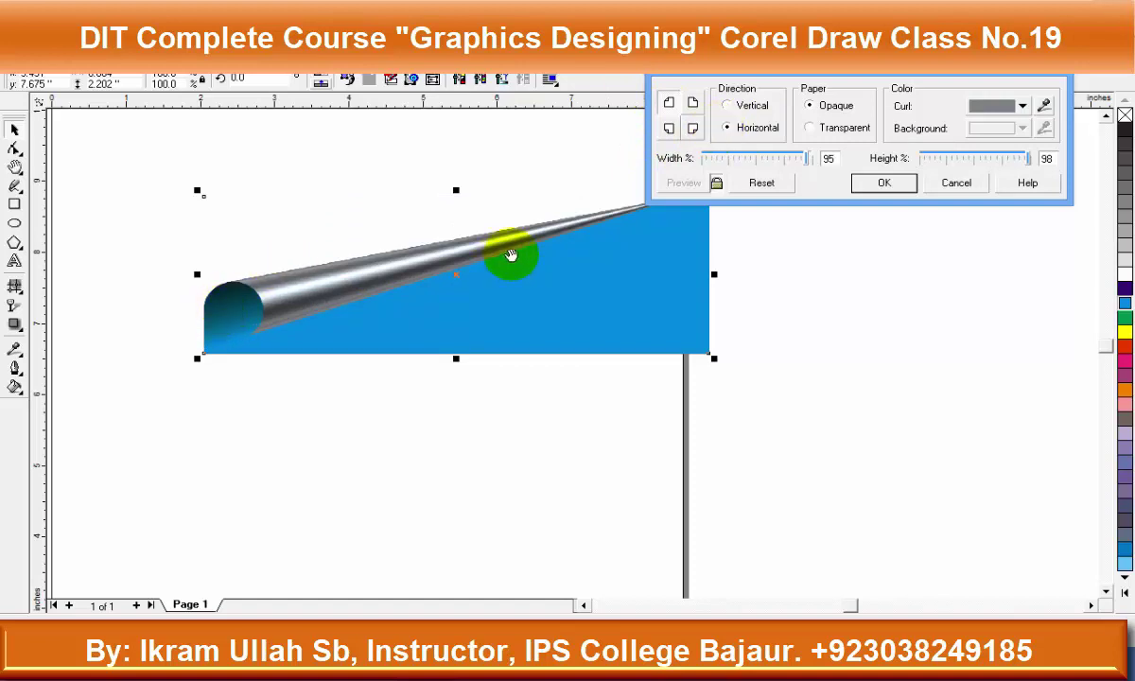
{"action": "left_click", "coordinate": [974, 157]}
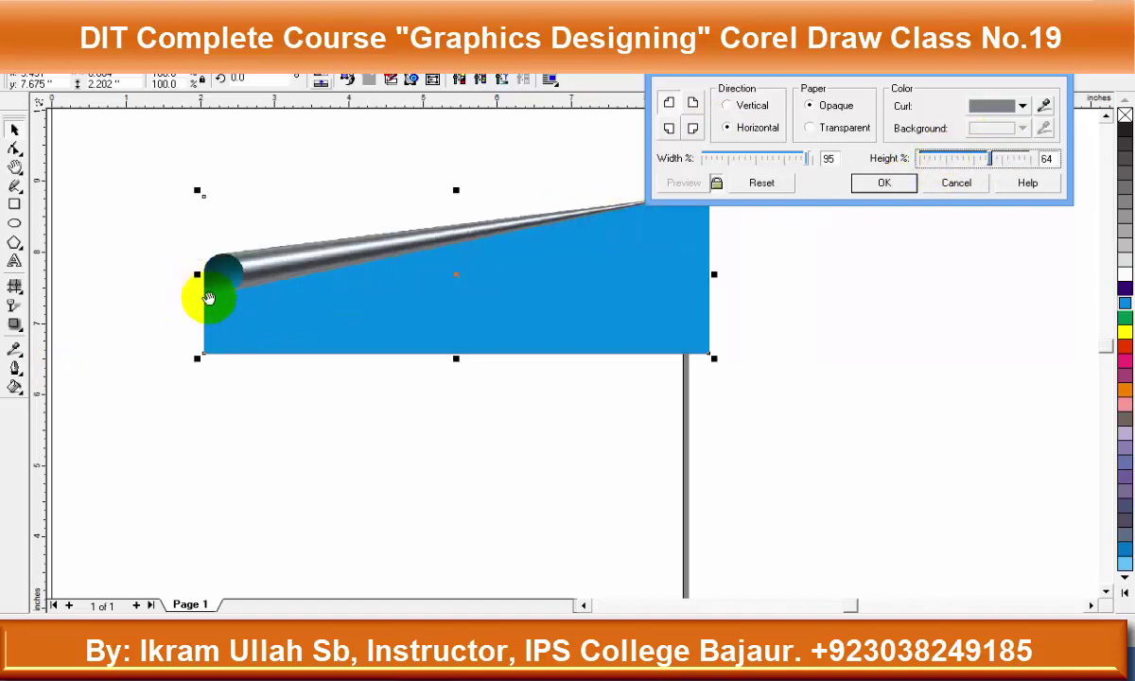
{"action": "mouse_move", "coordinate": [970, 157]}
{"action": "left_mouse_down"}
{"action": "mouse_move", "coordinate": [946, 159]}
{"action": "mouse_move", "coordinate": [963, 158]}
{"action": "left_mouse_up"}
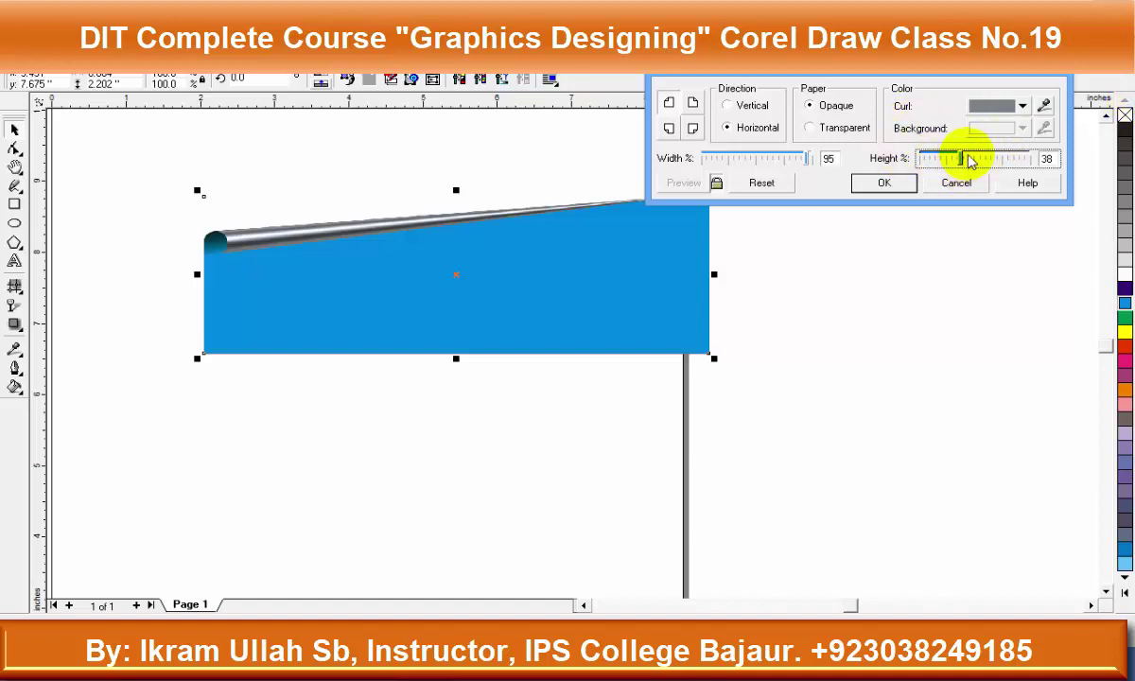
{"action": "left_click_drag", "start_coordinate": [982, 163], "coordinate": [991, 161]}
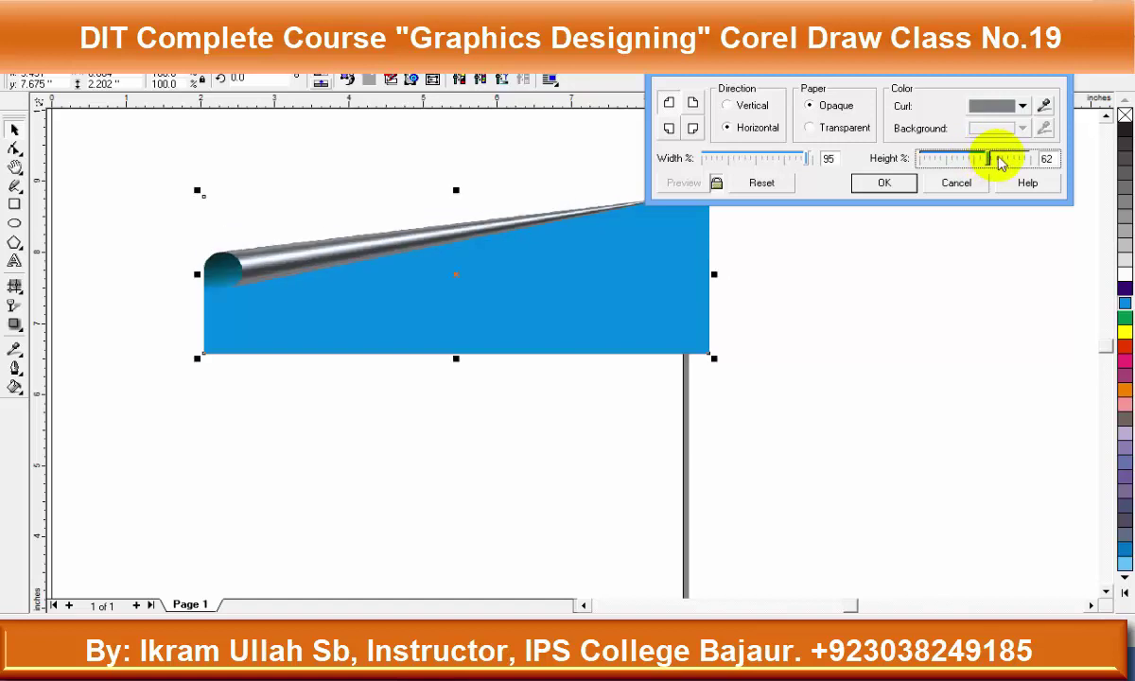
{"action": "left_click", "coordinate": [274, 280]}
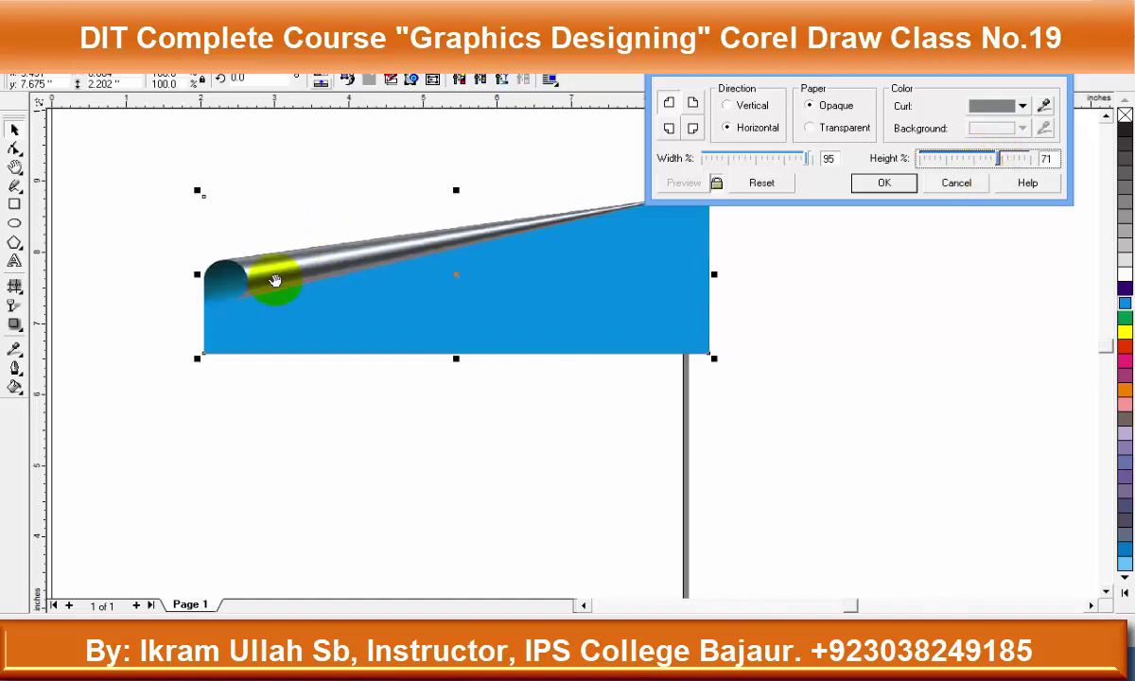
{"action": "left_click", "coordinate": [1023, 106]}
Preview the page curl in yellow, orange and pink, also sampling a colour from the drawing
{"action": "left_click", "coordinate": [1004, 153]}
{"action": "left_click", "coordinate": [678, 288]}
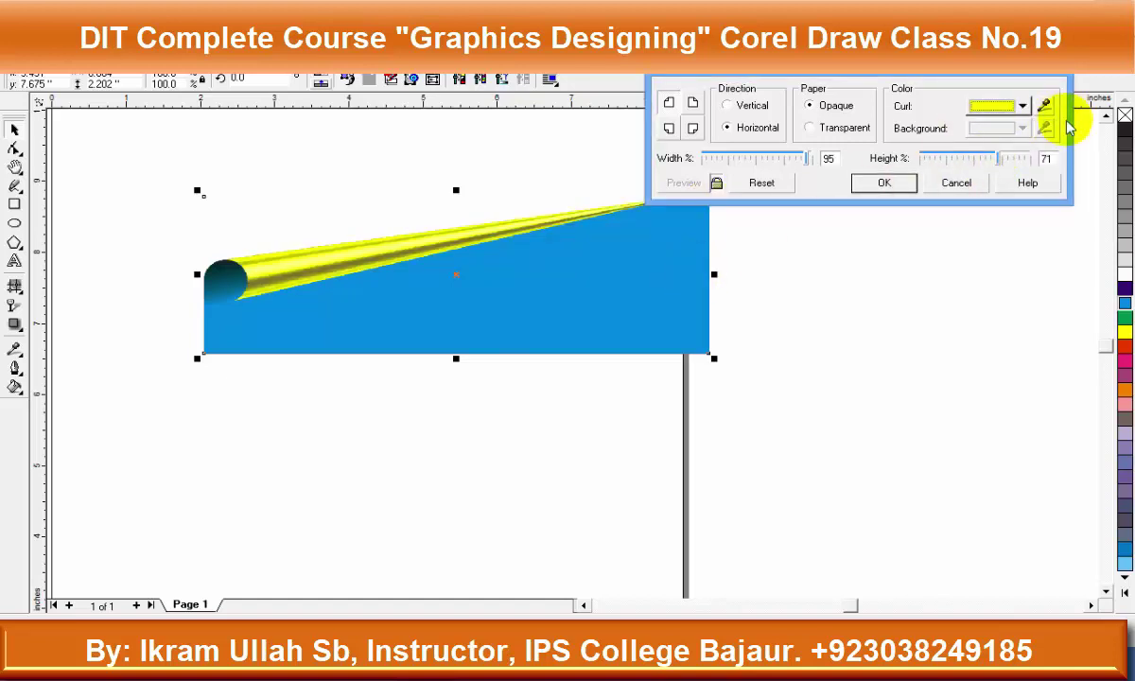
{"action": "left_click", "coordinate": [1023, 106]}
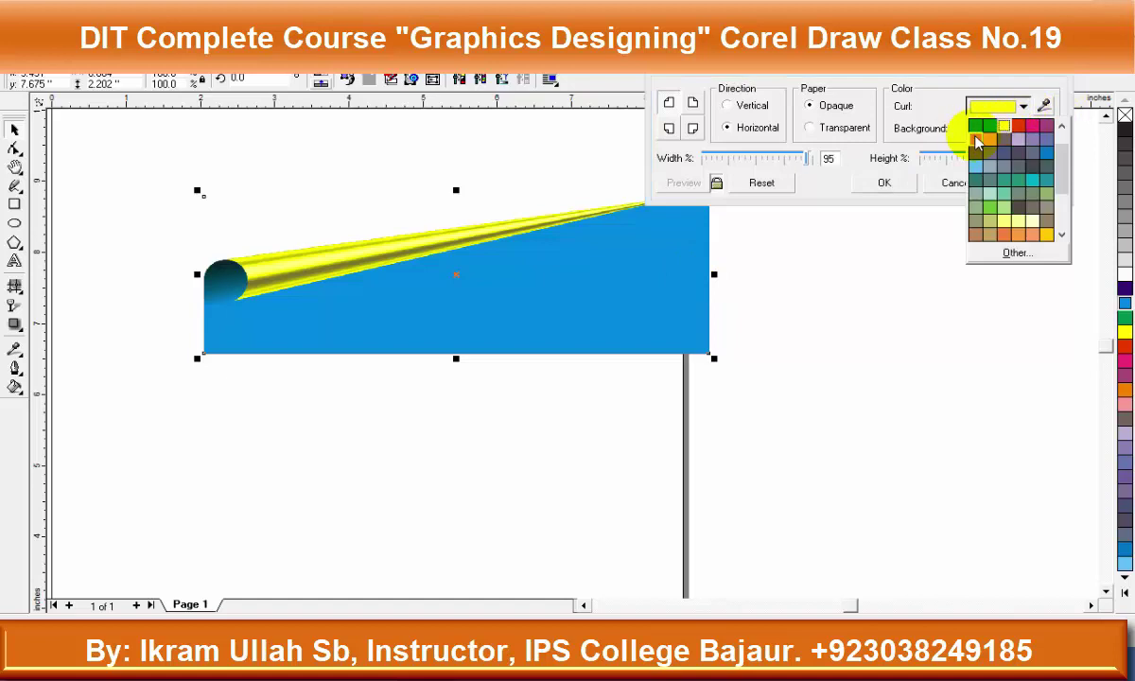
{"action": "left_click", "coordinate": [977, 142]}
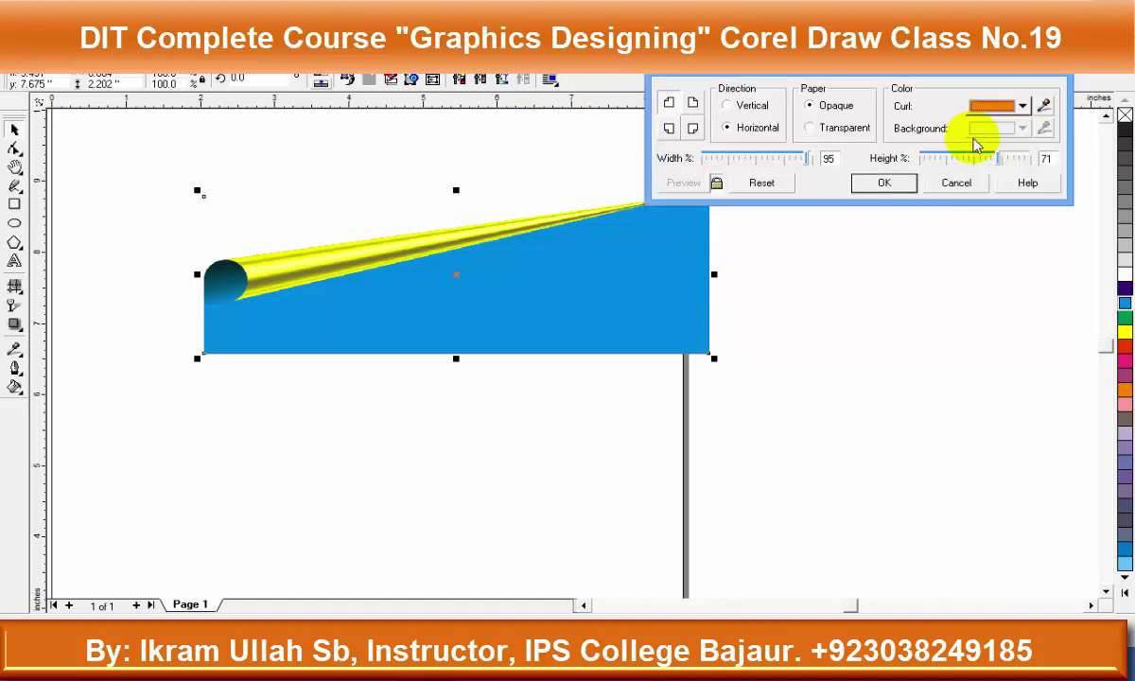
{"action": "left_click", "coordinate": [1045, 106]}
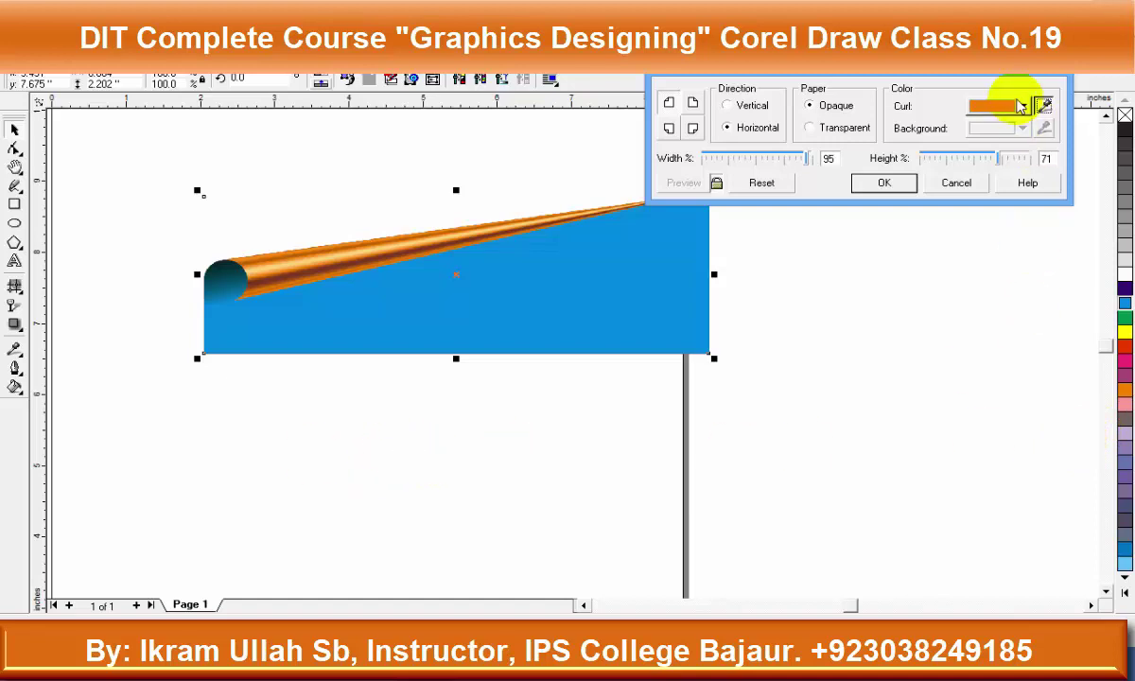
{"action": "left_click", "coordinate": [1024, 105]}
{"action": "left_click", "coordinate": [990, 126]}
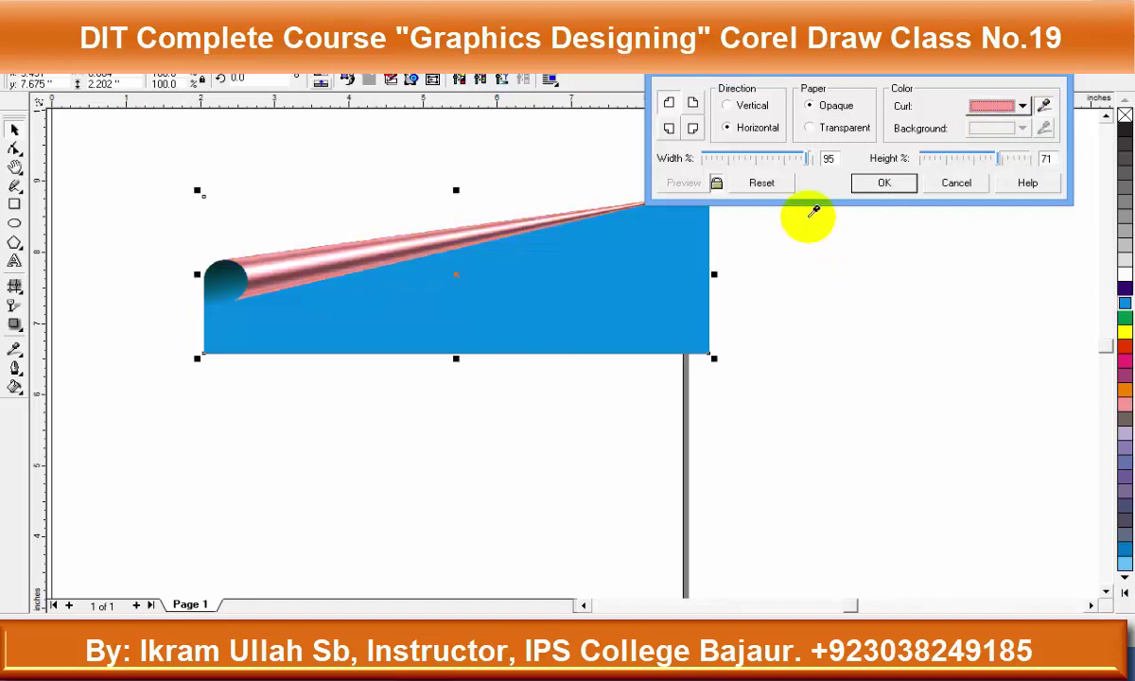
Make the curl paper Transparent and try the bottom-right and bottom-left curl corners
{"action": "left_click", "coordinate": [809, 127]}
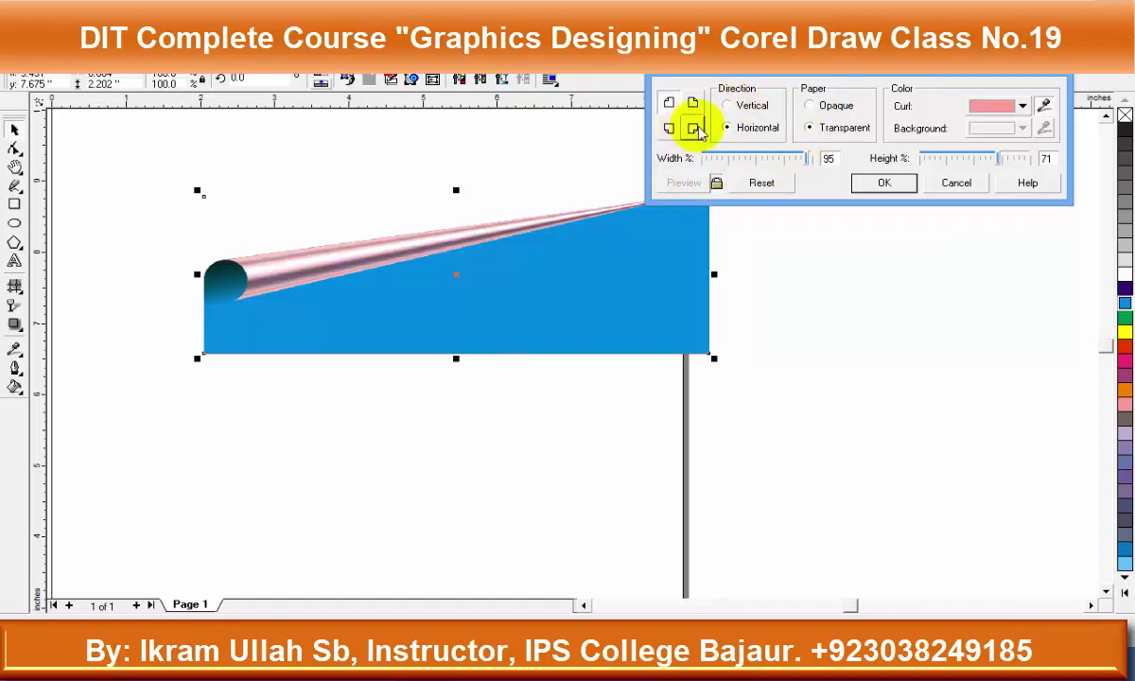
{"action": "left_click", "coordinate": [708, 347]}
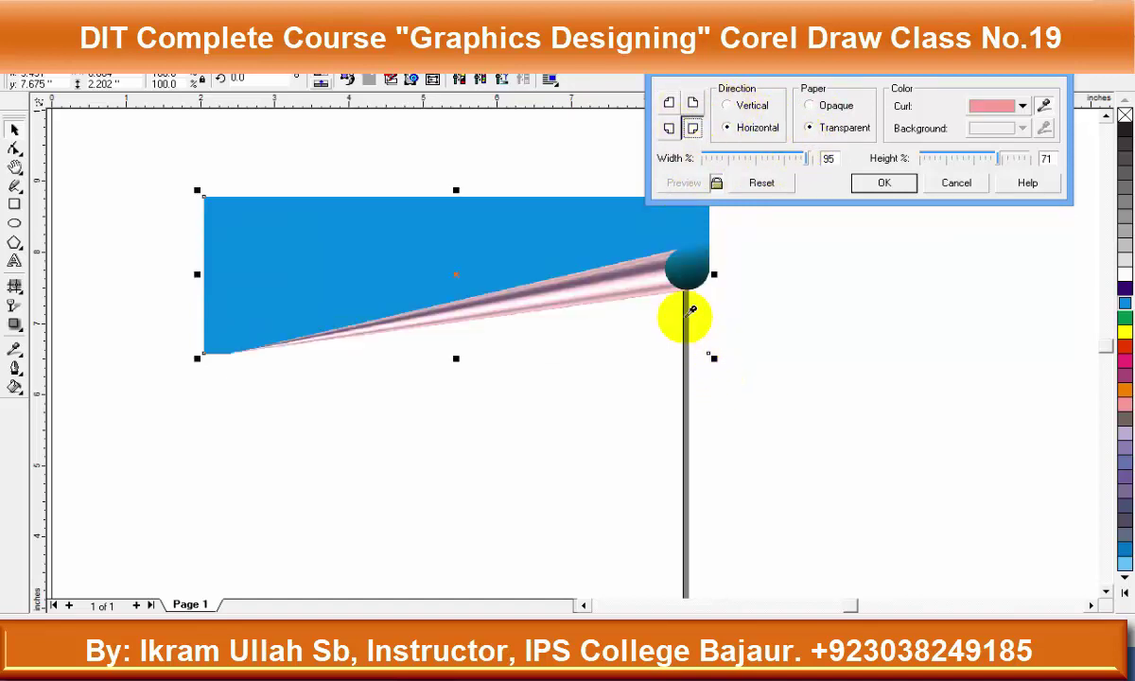
{"action": "left_click", "coordinate": [669, 128]}
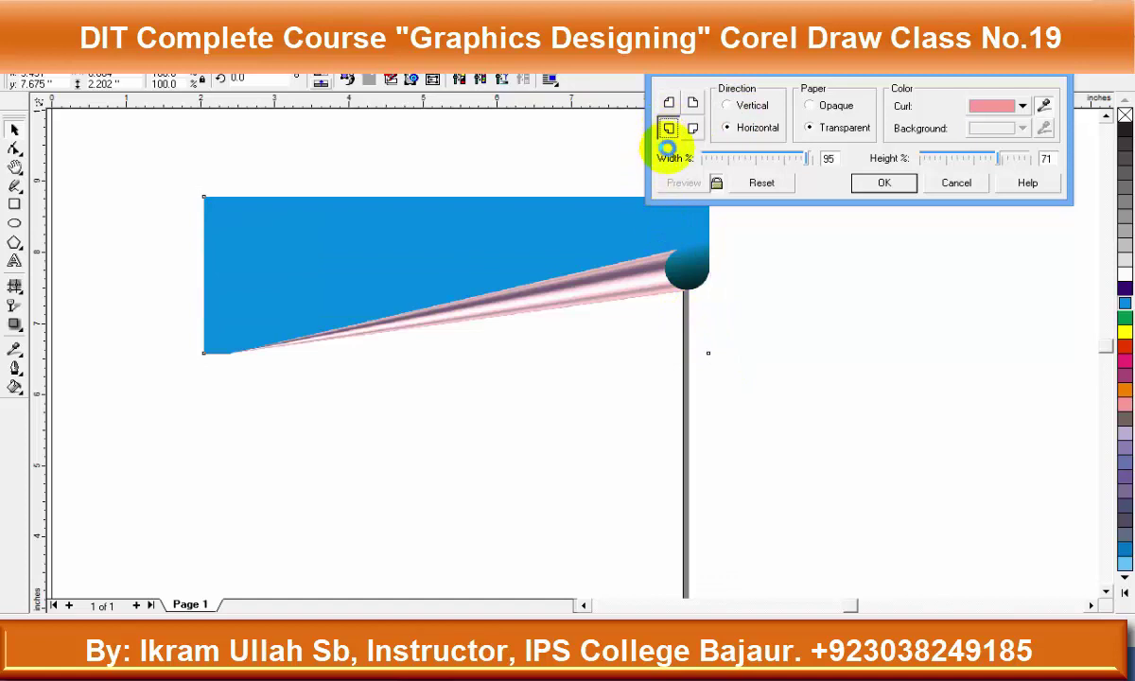
{"action": "left_click", "coordinate": [693, 126]}
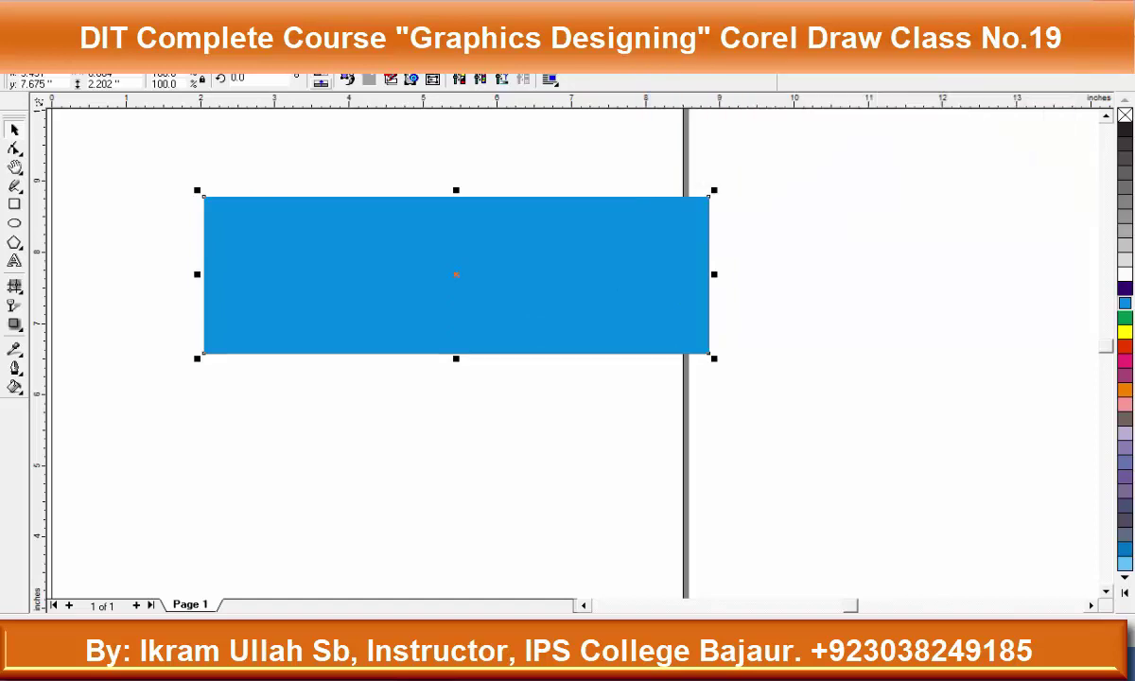
{"action": "mouse_move", "coordinate": [304, 258]}
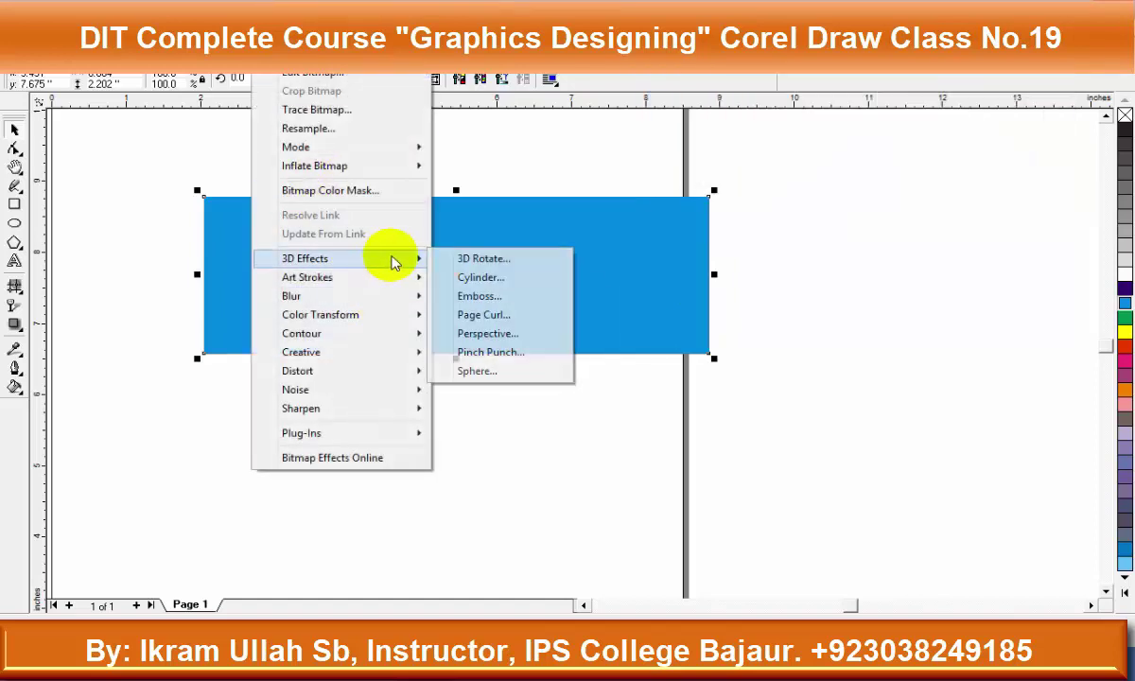
Preview a Perspective distortion tapering the blue rectangle into a wide trapezoid
{"action": "left_click", "coordinate": [504, 334]}
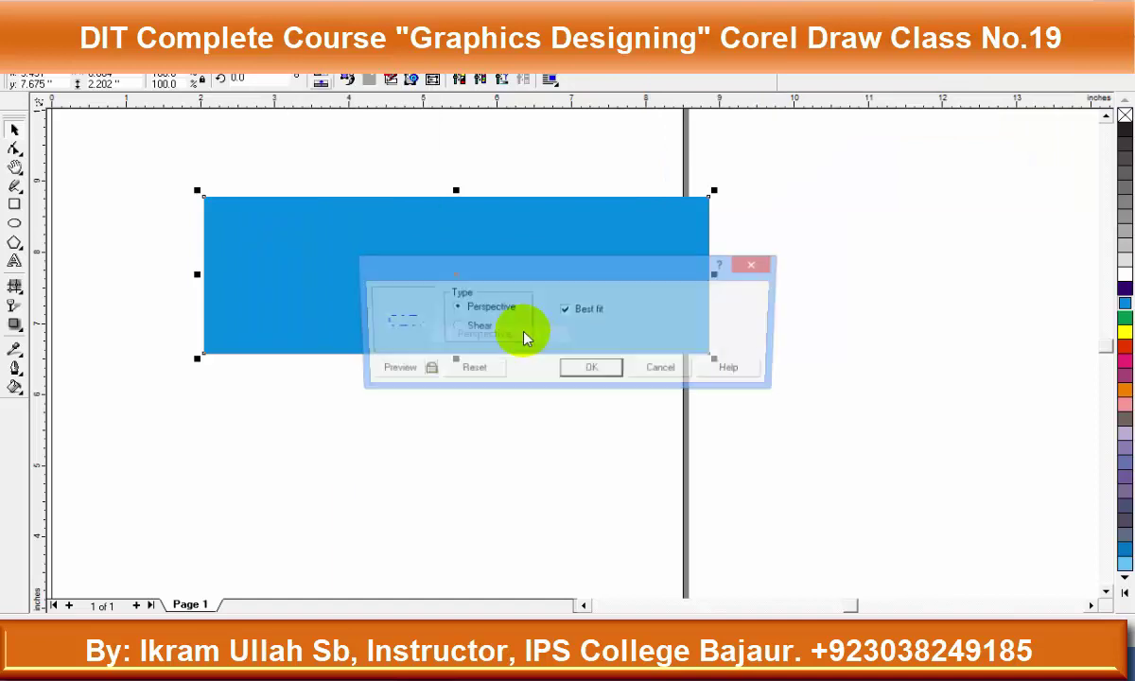
{"action": "left_click_drag", "start_coordinate": [556, 270], "coordinate": [886, 89]}
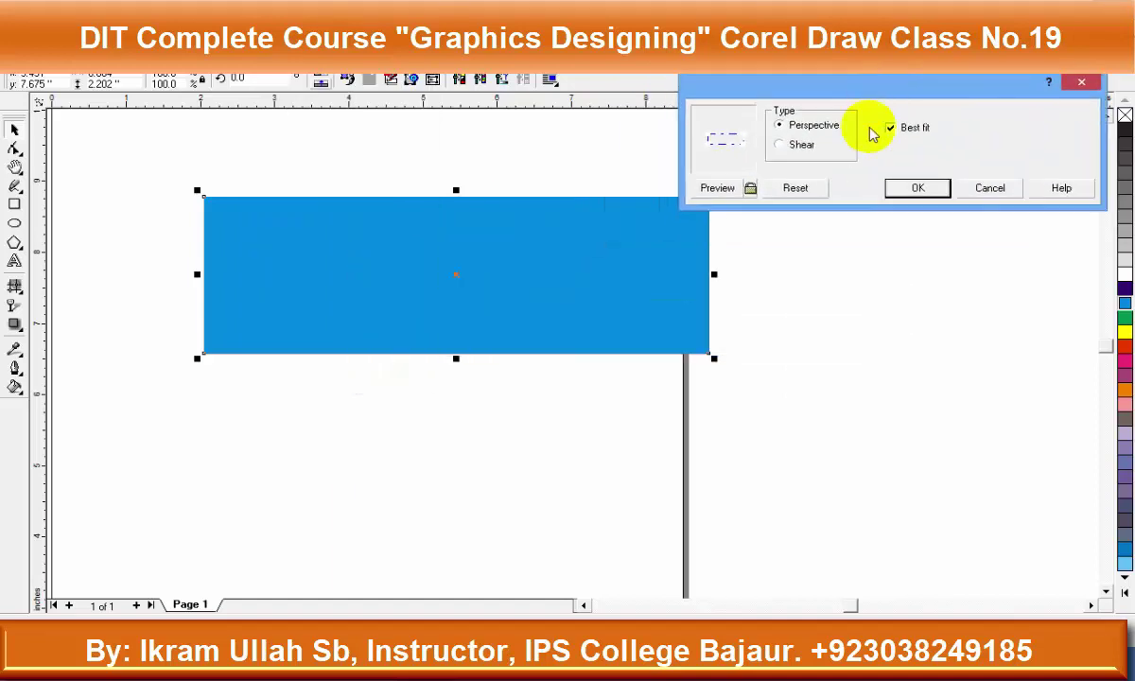
{"action": "left_click", "coordinate": [750, 188]}
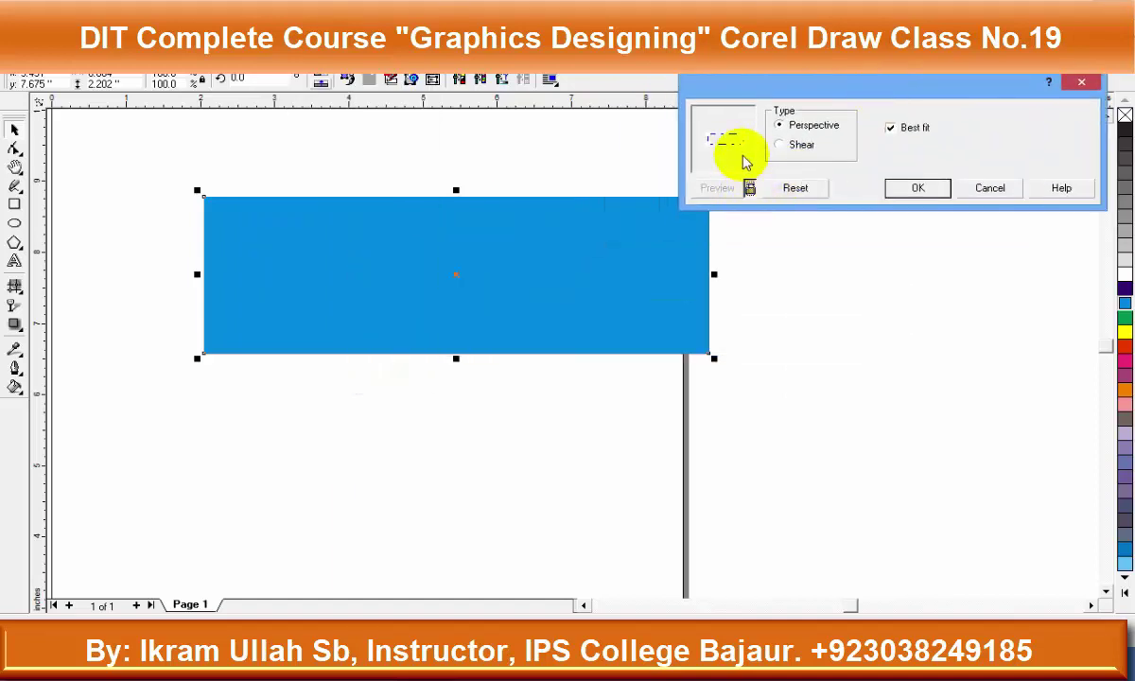
{"action": "left_click_drag", "start_coordinate": [744, 147], "coordinate": [745, 161]}
{"action": "mouse_move", "coordinate": [464, 316]}
{"action": "left_mouse_down"}
{"action": "mouse_move", "coordinate": [381, 301]}
{"action": "mouse_move", "coordinate": [429, 283]}
{"action": "left_mouse_up"}
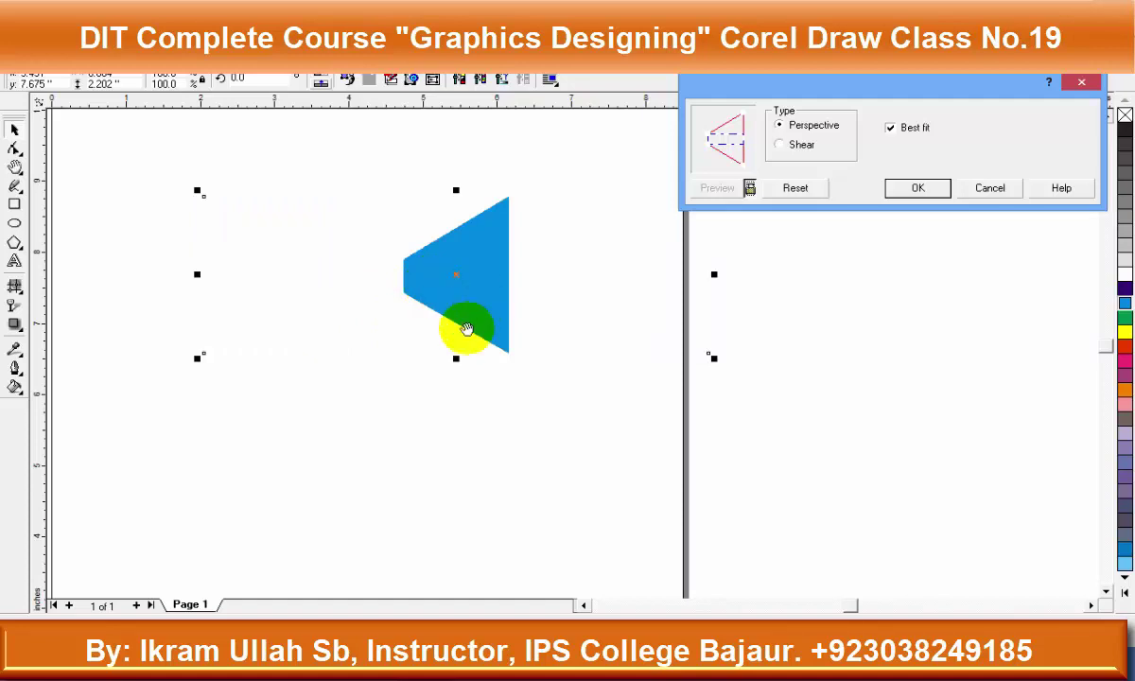
{"action": "left_click_drag", "start_coordinate": [429, 283], "coordinate": [464, 348]}
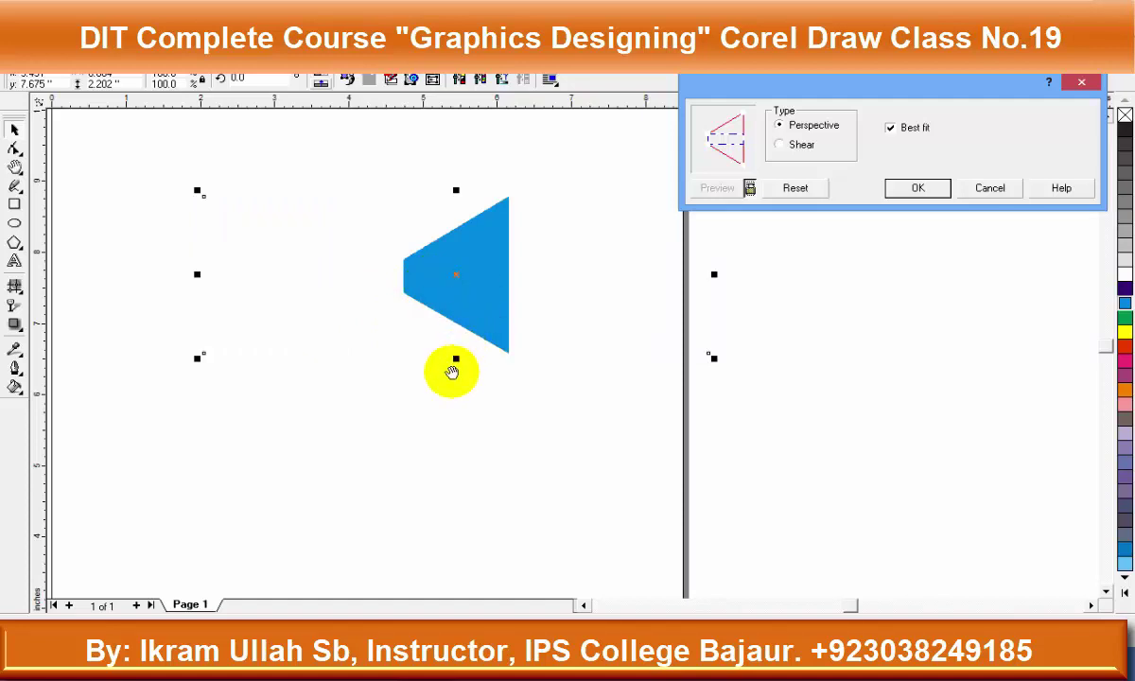
{"action": "left_click", "coordinate": [406, 278]}
{"action": "left_click_drag", "start_coordinate": [431, 361], "coordinate": [502, 345]}
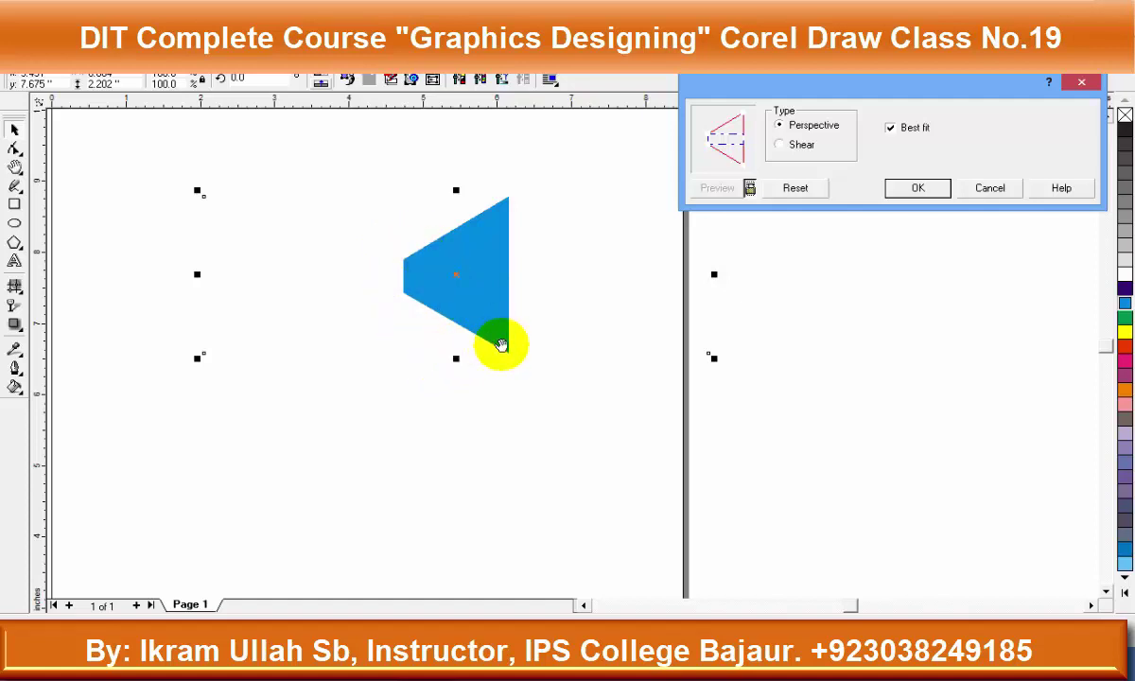
{"action": "left_click", "coordinate": [445, 299]}
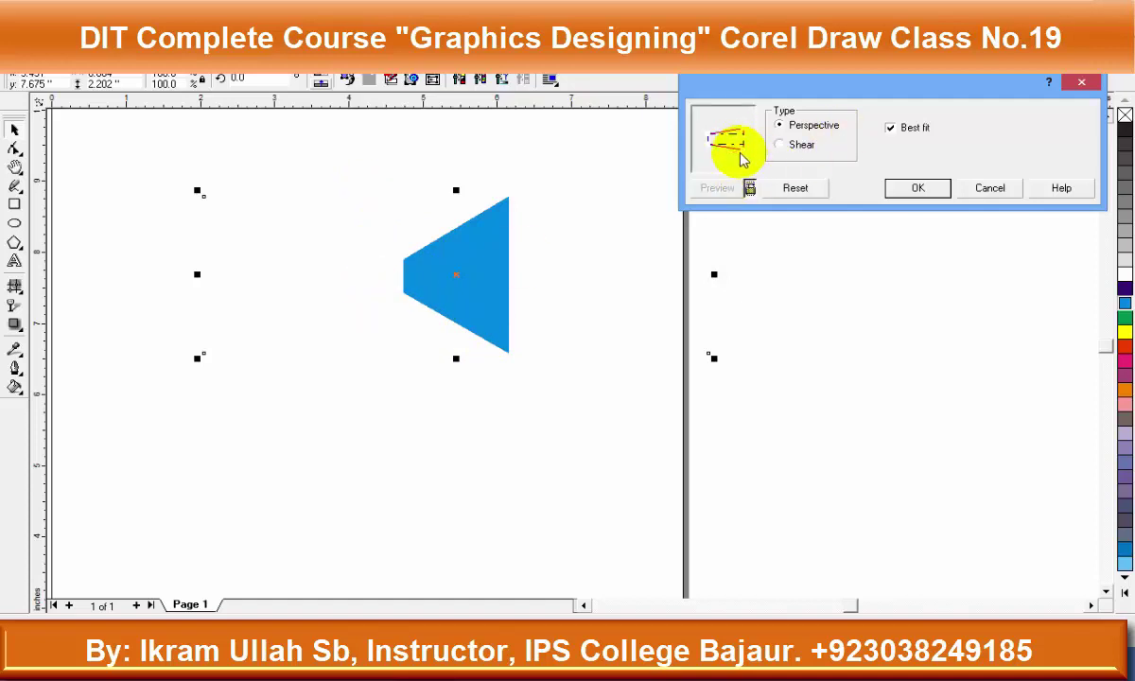
{"action": "left_click", "coordinate": [712, 152]}
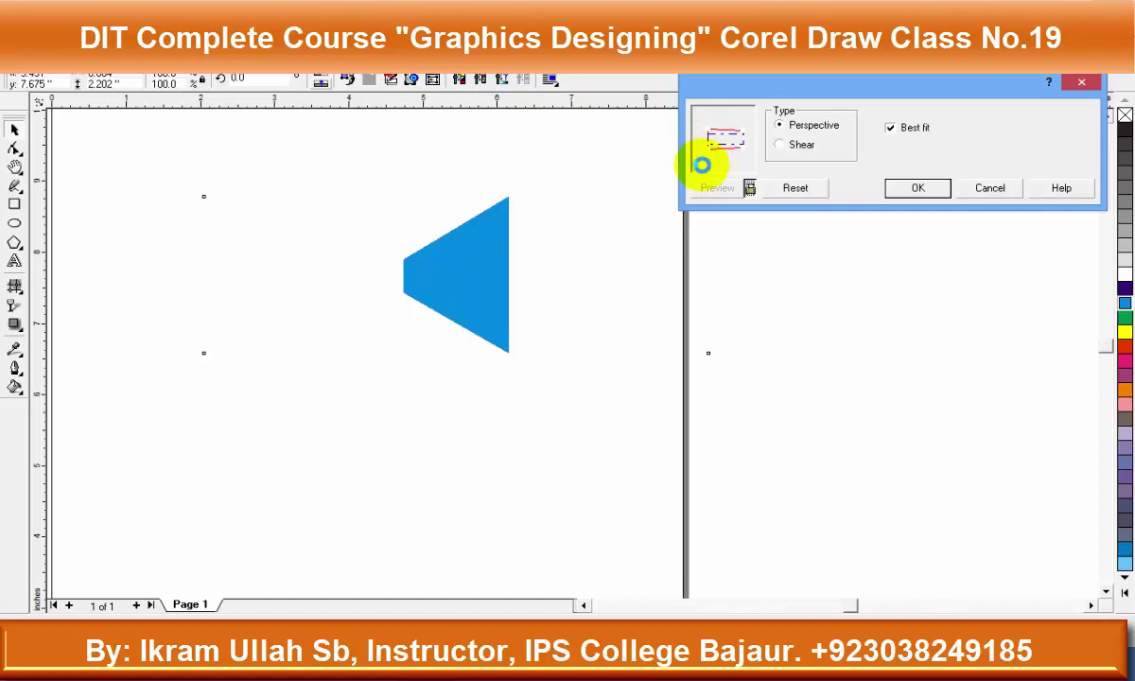
{"action": "left_click_drag", "start_coordinate": [696, 165], "coordinate": [721, 167]}
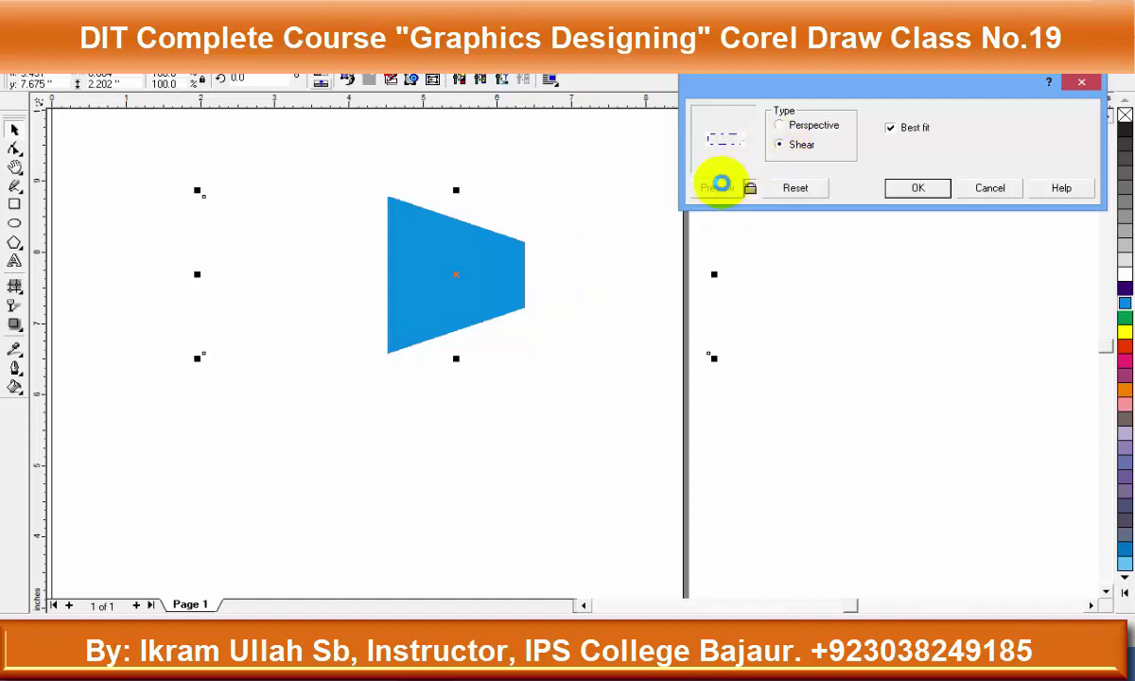
Preview a Shear distortion into a slanted parallelogram, then cancel to keep the flat rectangle
{"action": "left_click_drag", "start_coordinate": [748, 157], "coordinate": [738, 173]}
{"action": "left_click", "coordinate": [609, 243]}
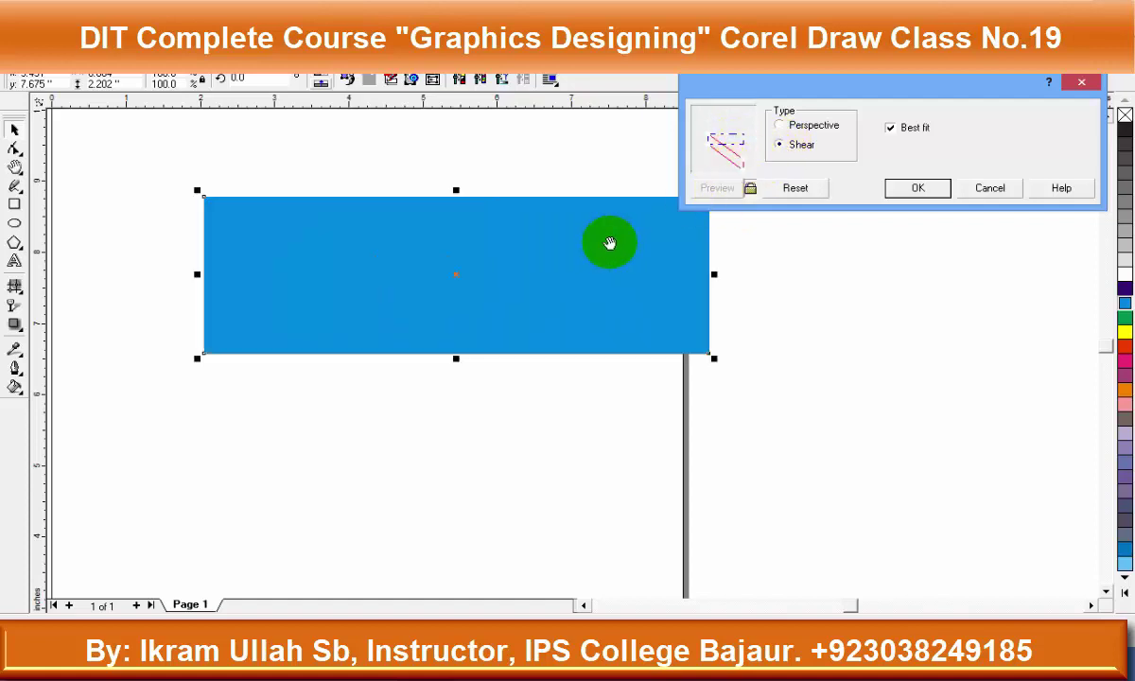
{"action": "left_click_drag", "start_coordinate": [578, 249], "coordinate": [576, 248]}
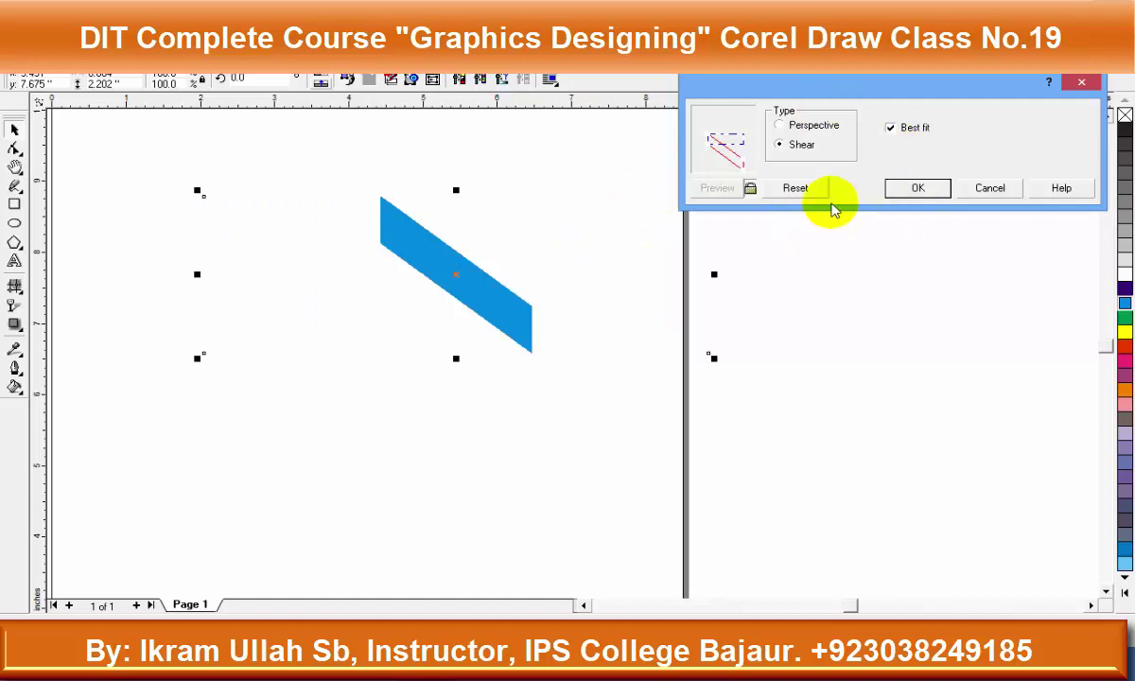
{"action": "left_click", "coordinate": [989, 188]}
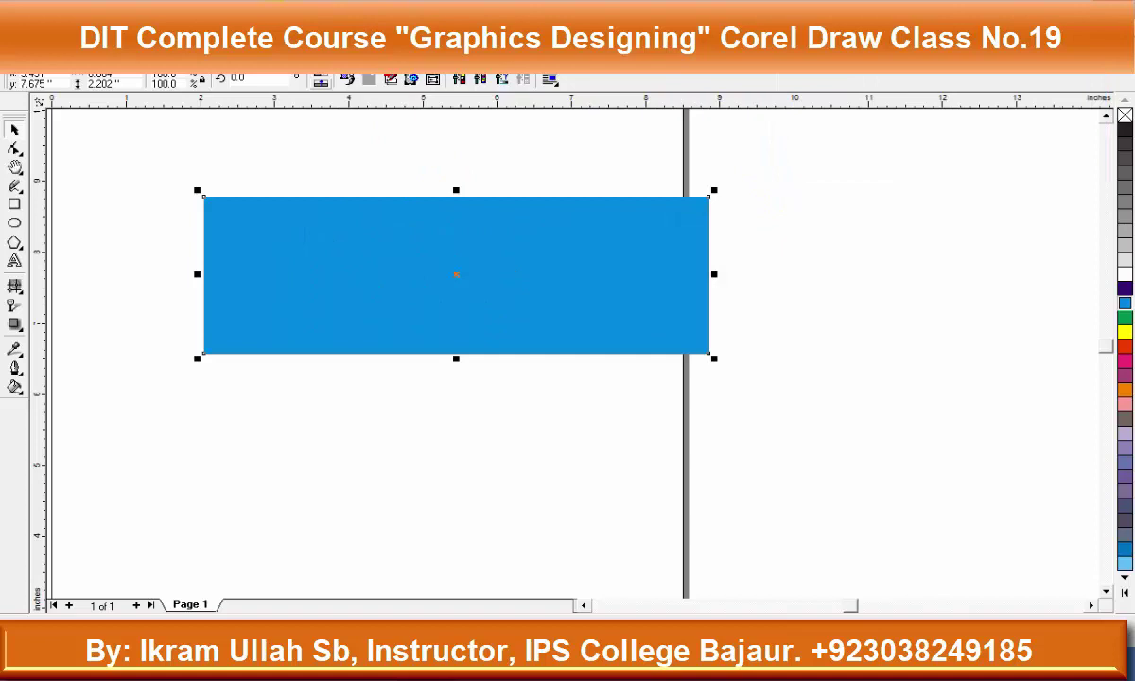
Apply the Creative Frame effect with Square_1 to the blue rectangle
{"action": "left_click", "coordinate": [284, 59]}
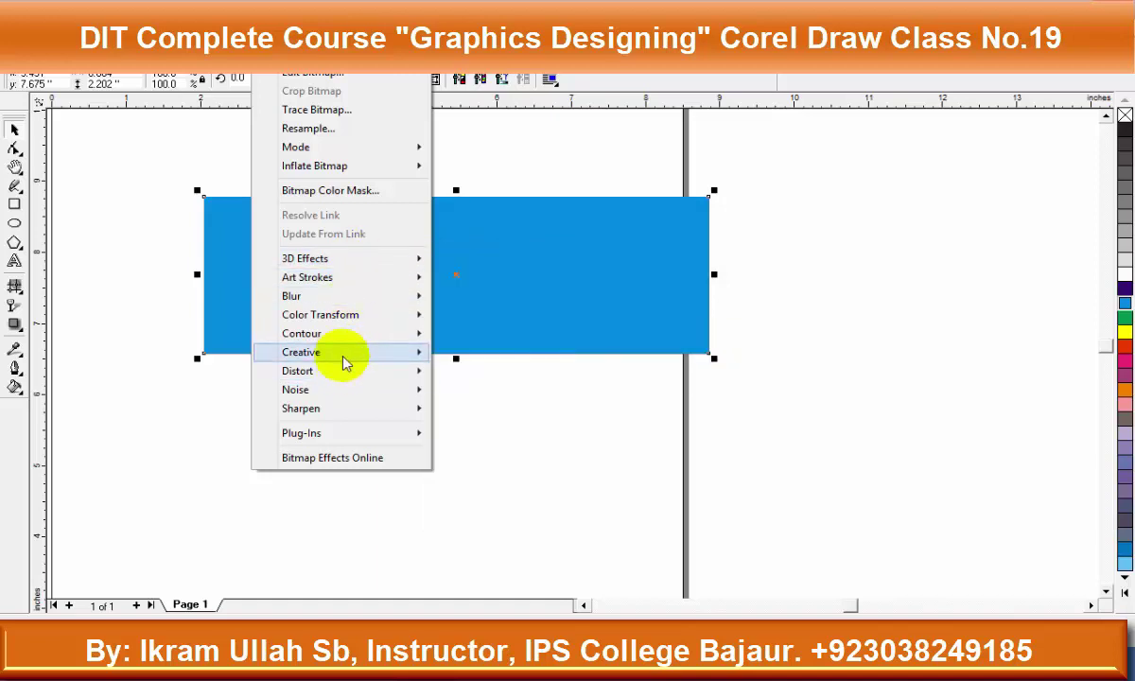
{"action": "mouse_move", "coordinate": [301, 352]}
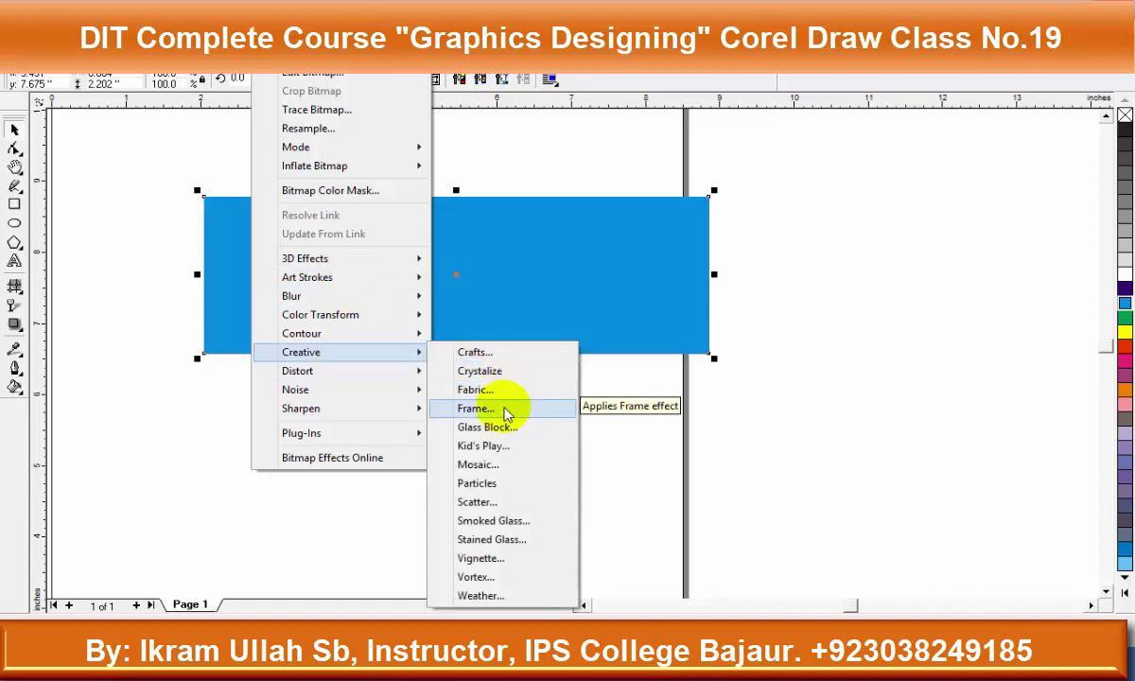
{"action": "left_click", "coordinate": [506, 413]}
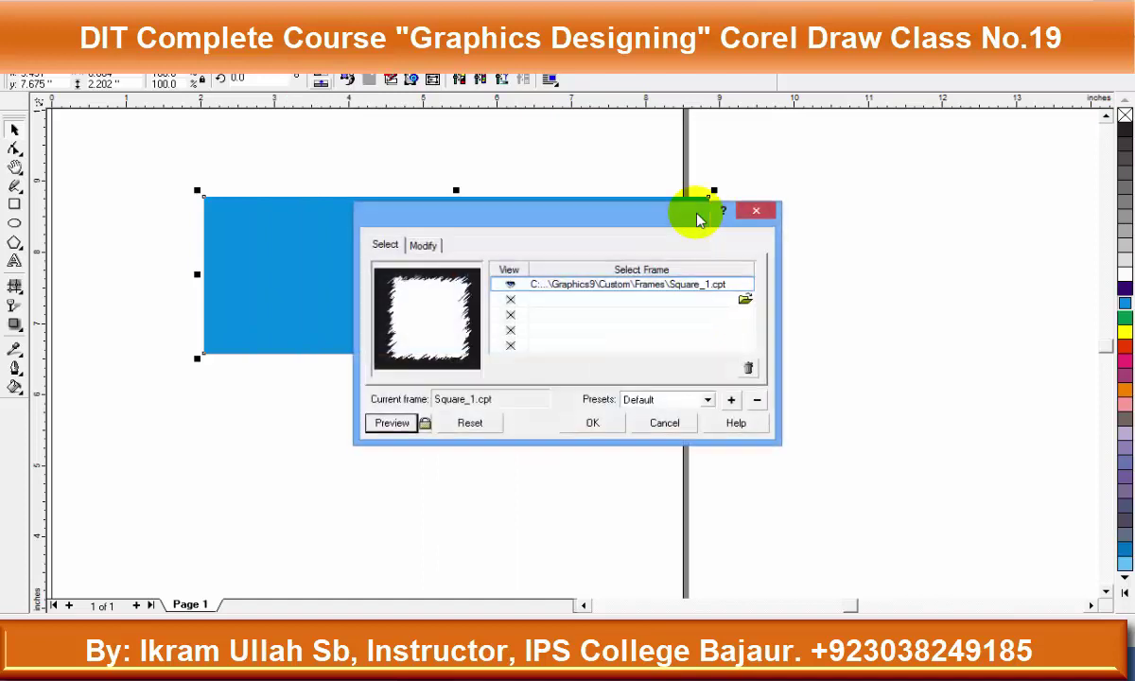
{"action": "left_click", "coordinate": [598, 426]}
Squash the framed shape into a thin bar about 0.77 inches tall, then deselect and zoom out
{"action": "left_click", "coordinate": [496, 303]}
{"action": "left_click", "coordinate": [489, 276]}
{"action": "left_click_drag", "start_coordinate": [457, 360], "coordinate": [479, 257]}
{"action": "left_click", "coordinate": [842, 277]}
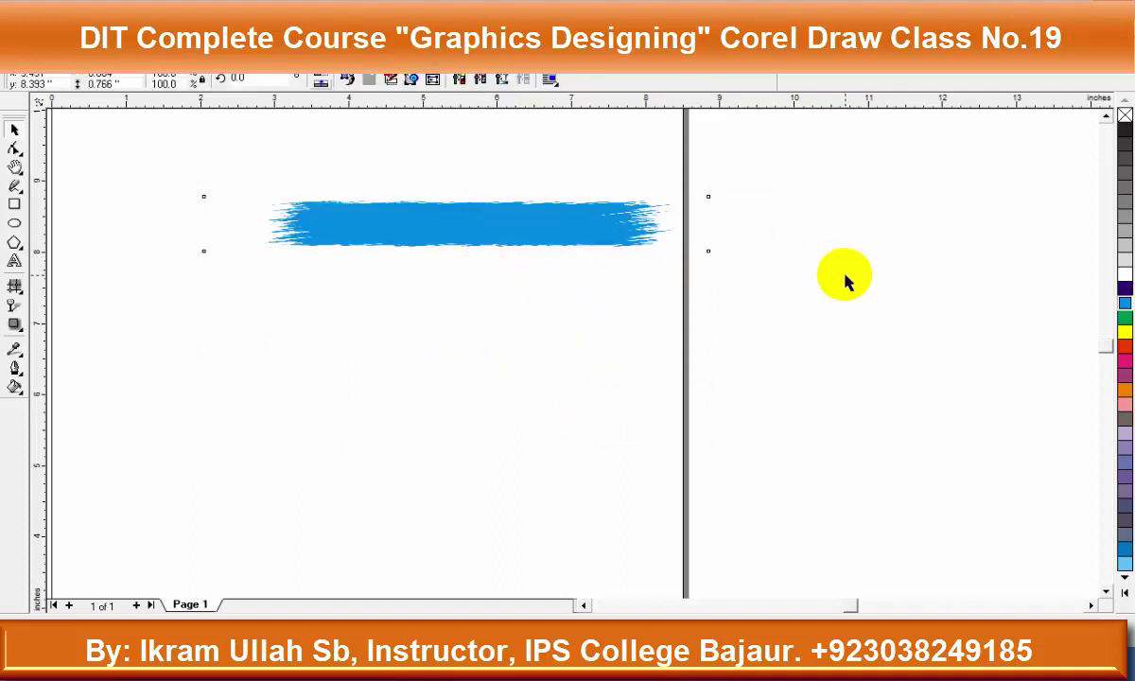
{"action": "scroll", "coordinate": [444, 255], "scroll_direction": "down", "scroll_amount": 1}
{"action": "scroll", "coordinate": [490, 284], "scroll_direction": "down", "scroll_amount": 1}
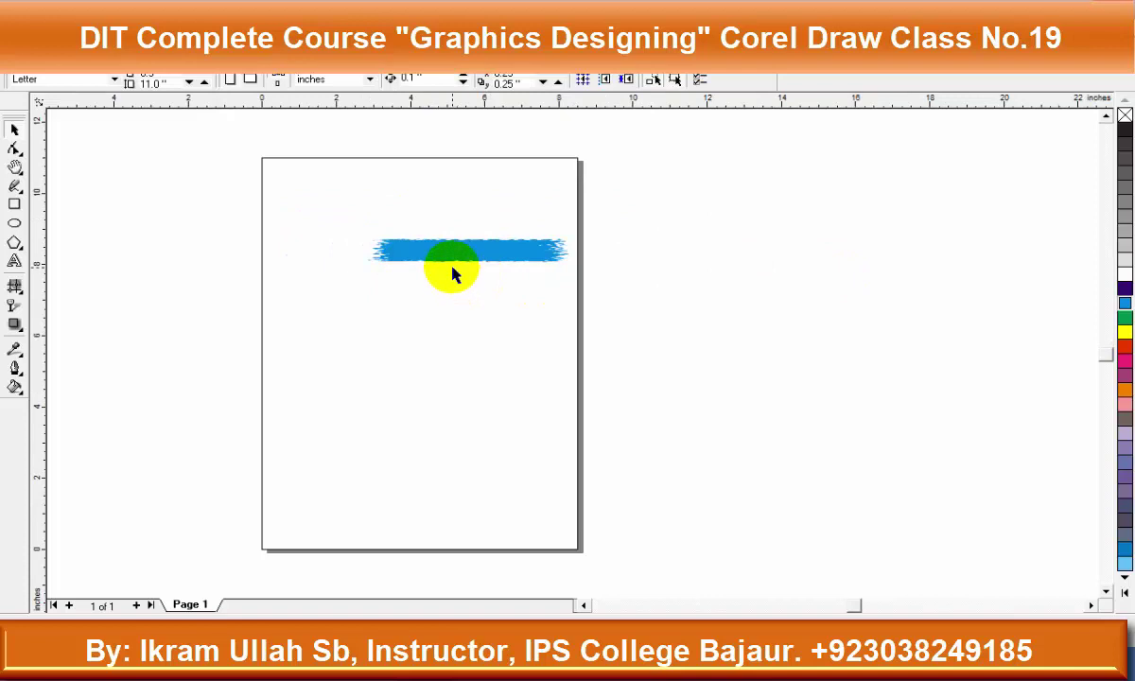
Draw a new rectangle lower on the page and fill it blue
{"action": "key", "text": "F6"}
{"action": "left_click_drag", "start_coordinate": [329, 319], "coordinate": [645, 470]}
{"action": "left_click_drag", "start_coordinate": [484, 470], "coordinate": [484, 491]}
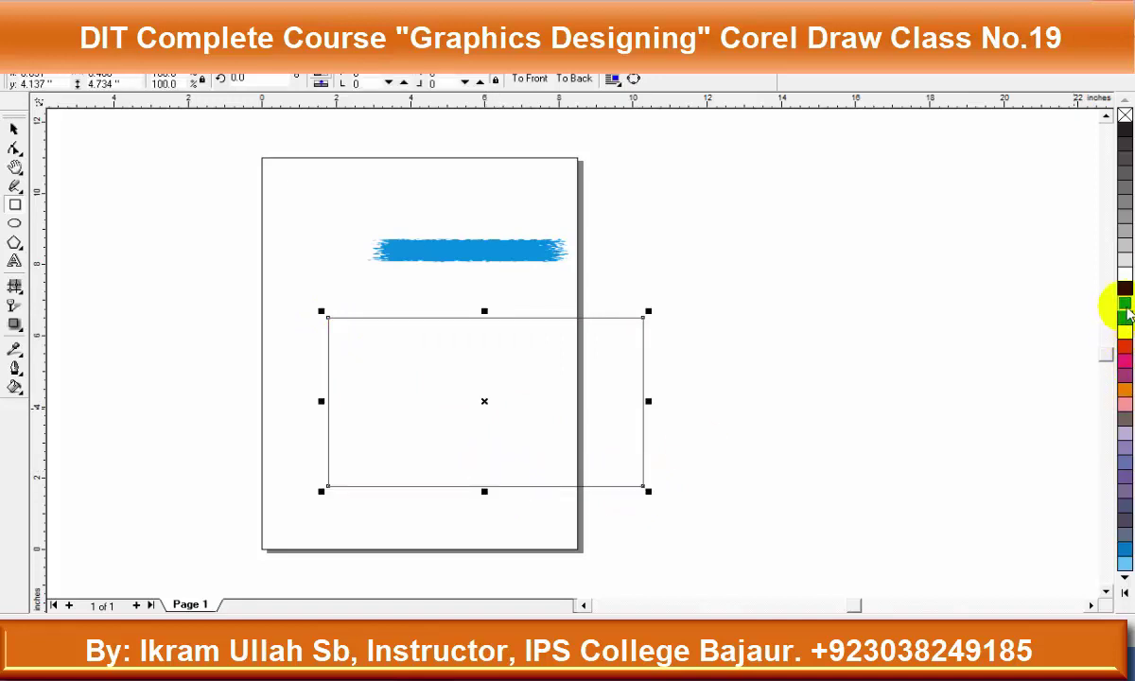
{"action": "left_click", "coordinate": [1125, 305]}
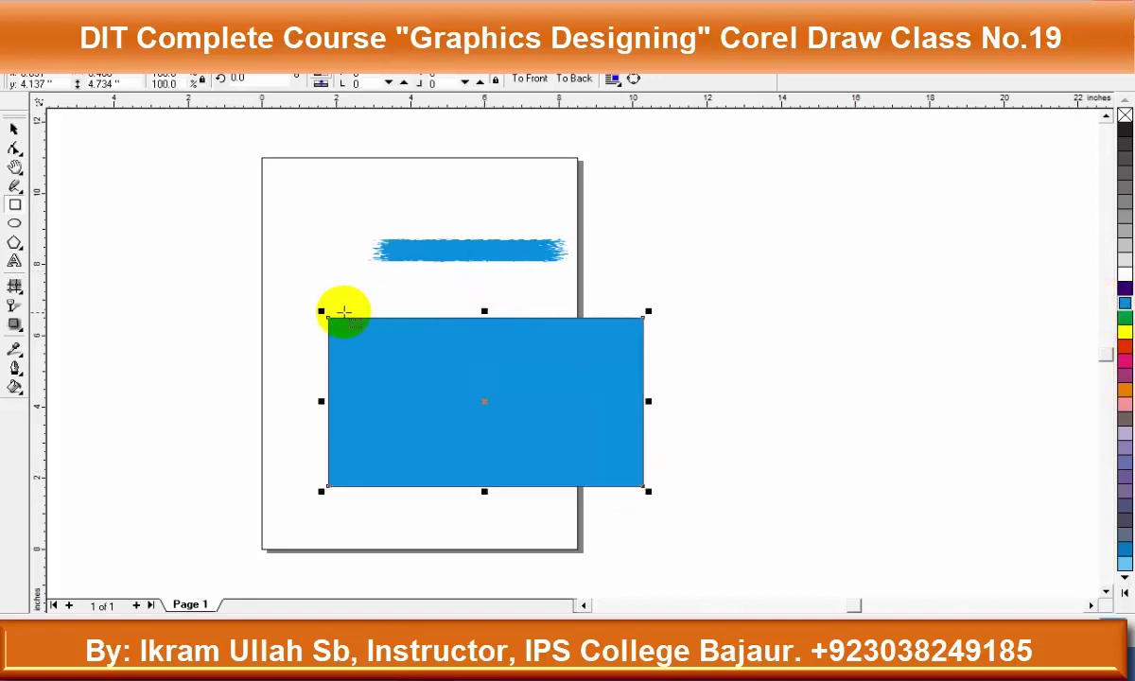
Add a thin green strip across the top and move the brush stroke onto the blue rectangle
{"action": "key", "text": "space"}
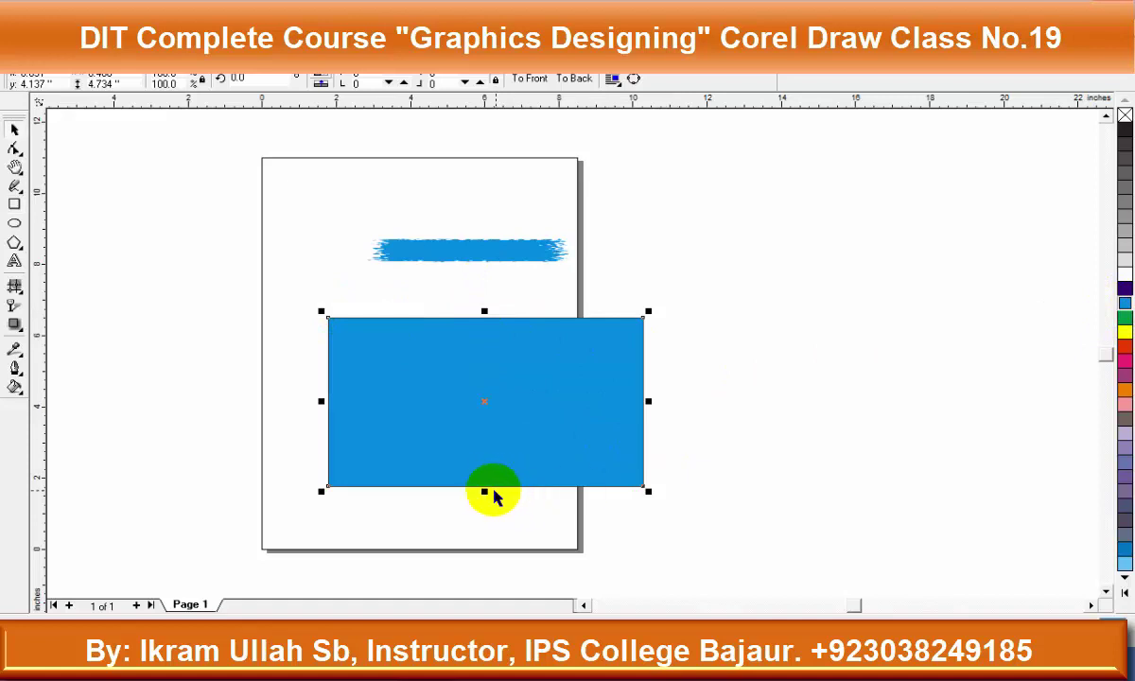
{"action": "left_click_drag", "start_coordinate": [486, 492], "coordinate": [480, 363]}
{"action": "left_click", "coordinate": [1125, 318]}
{"action": "left_click", "coordinate": [609, 443]}
{"action": "left_click_drag", "start_coordinate": [485, 492], "coordinate": [486, 497]}
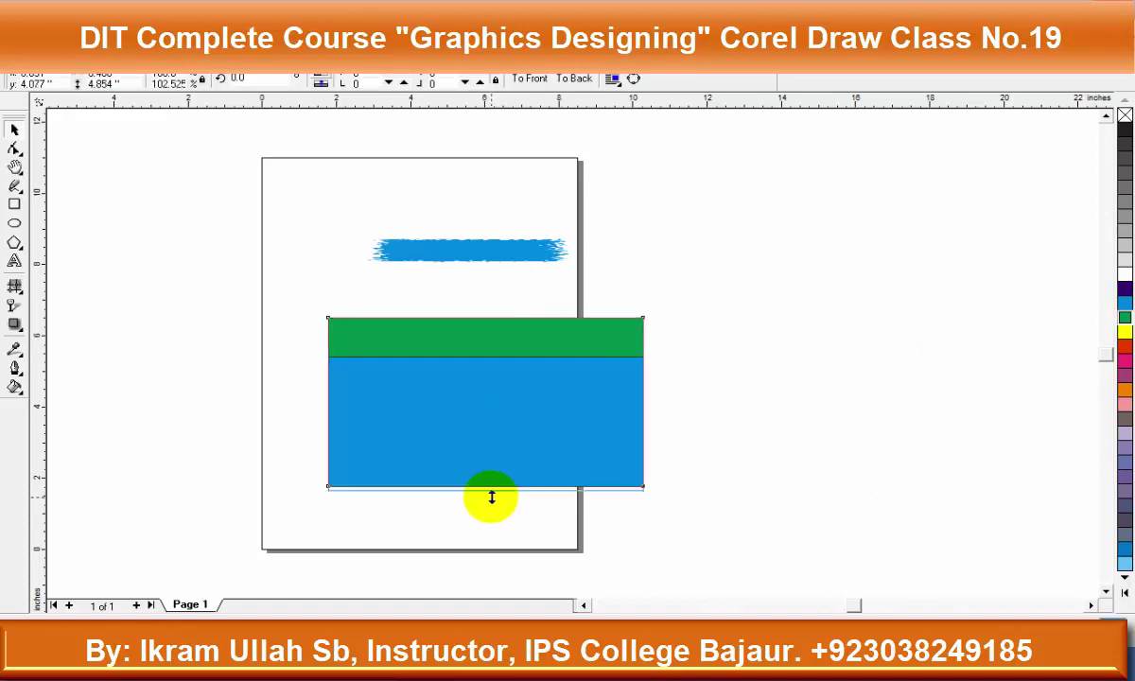
{"action": "left_click_drag", "start_coordinate": [463, 254], "coordinate": [494, 383]}
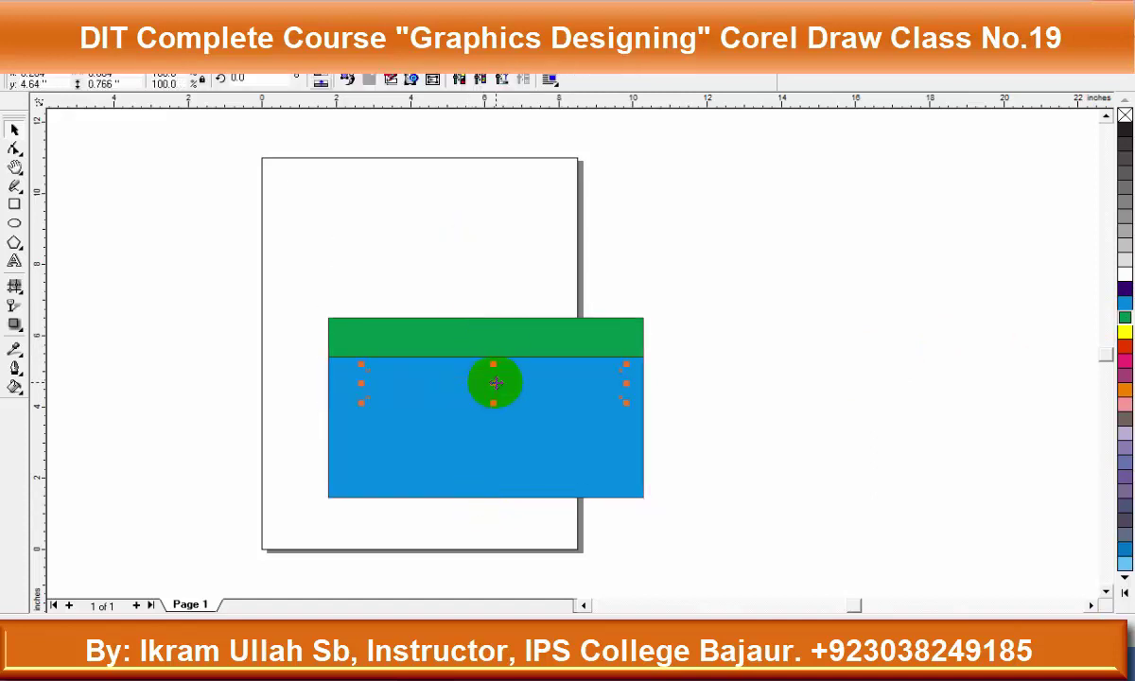
Fill the card body yellow, then lighten it to pale yellow with Y 30 in Uniform Fill
{"action": "left_click", "coordinate": [593, 449]}
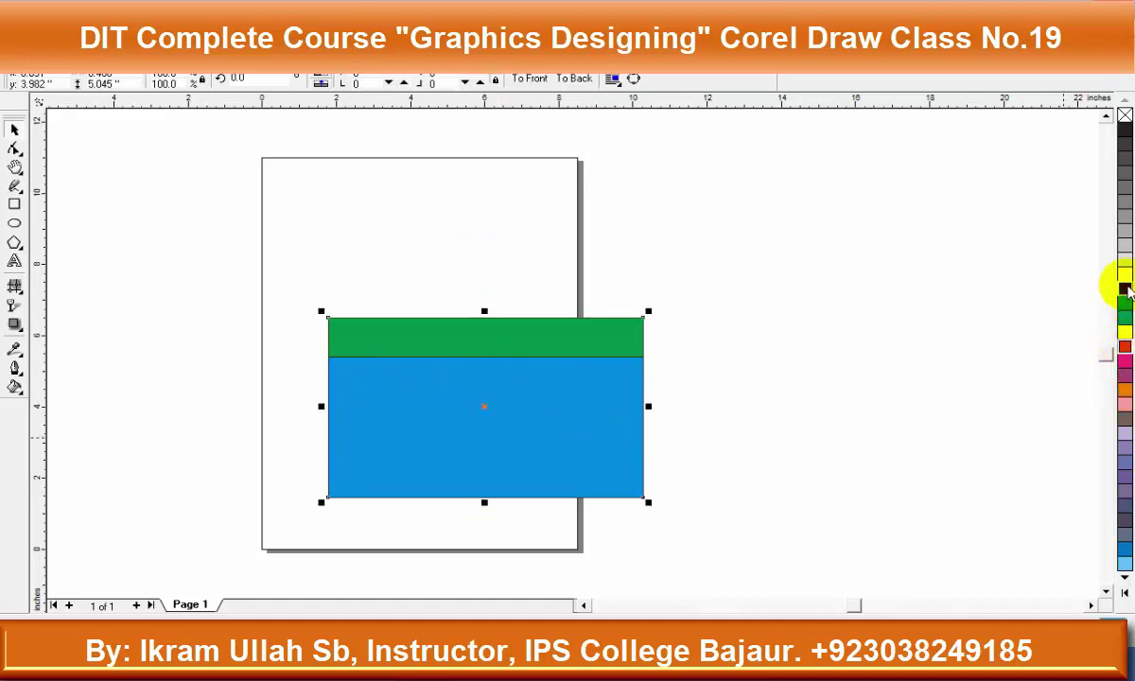
{"action": "left_click", "coordinate": [1125, 333]}
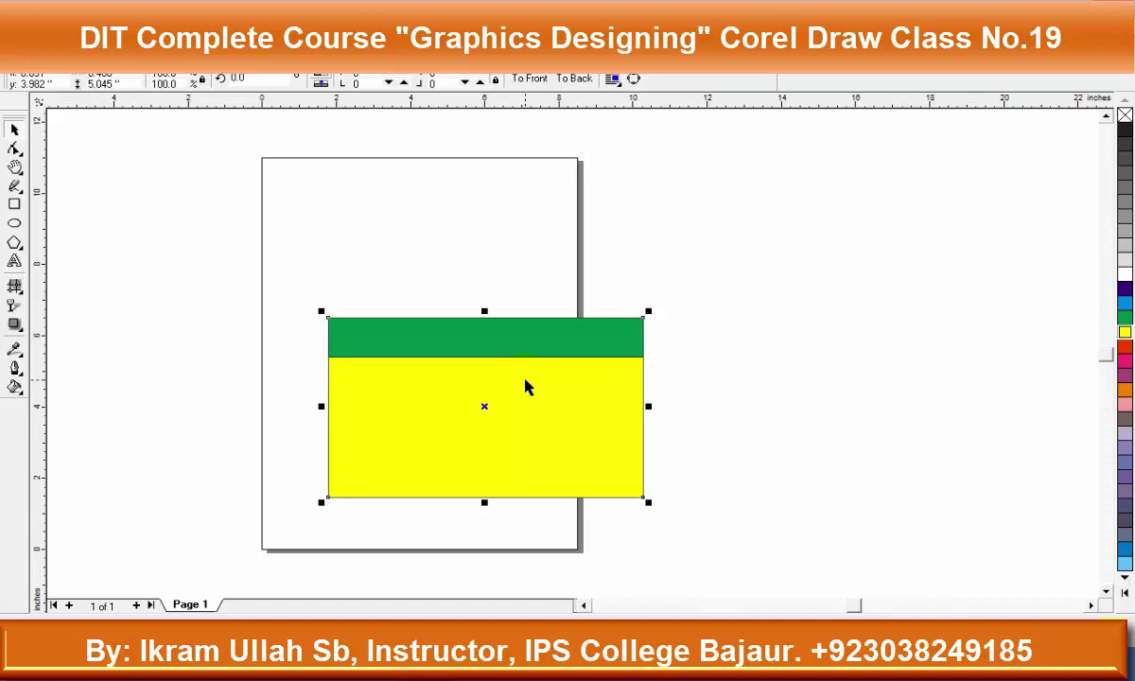
{"action": "left_click_drag", "start_coordinate": [526, 386], "coordinate": [525, 380]}
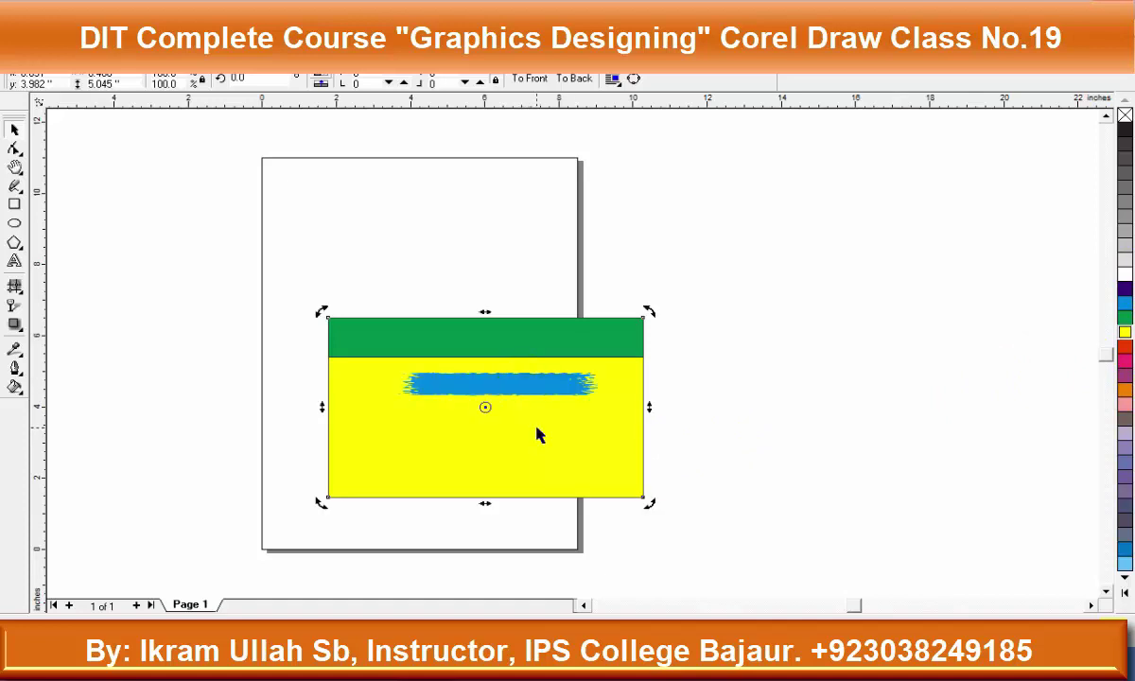
{"action": "key", "text": "shift+F11"}
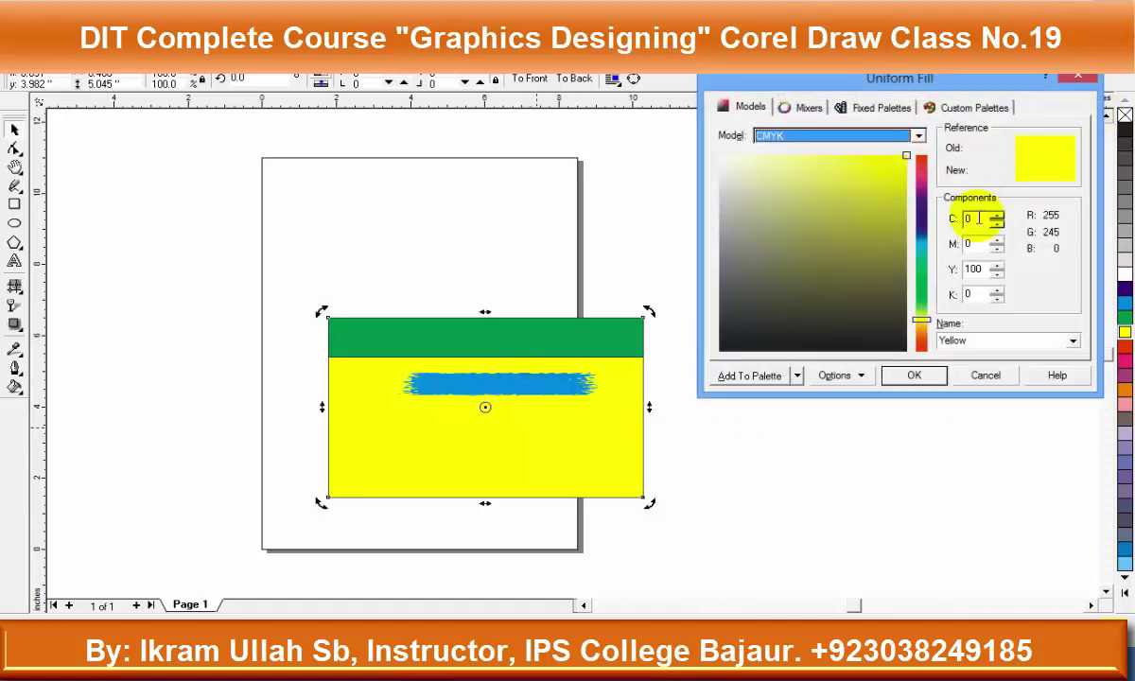
{"action": "double_click", "coordinate": [984, 270]}
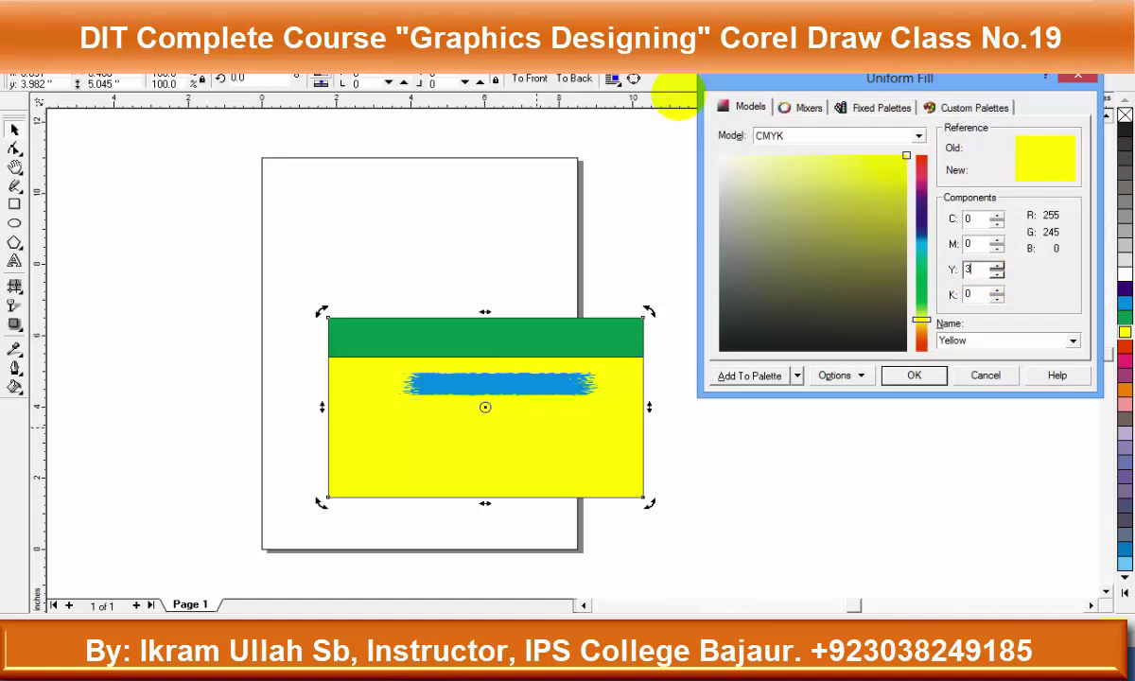
{"action": "type", "text": "0"}
{"action": "key", "text": "Return"}
{"action": "left_click", "coordinate": [863, 438]}
Shorten the blue brush stroke from its right side
{"action": "left_click", "coordinate": [523, 395]}
{"action": "mouse_move", "coordinate": [623, 389]}
{"action": "left_mouse_down"}
{"action": "mouse_move", "coordinate": [508, 377]}
{"action": "mouse_move", "coordinate": [466, 404]}
{"action": "mouse_move", "coordinate": [393, 390]}
{"action": "left_mouse_up"}
{"action": "scroll", "coordinate": [508, 376], "scroll_direction": "up", "scroll_amount": 3}
{"action": "scroll", "coordinate": [509, 377], "scroll_direction": "down", "scroll_amount": 3}
{"action": "left_click", "coordinate": [800, 388]}
{"action": "left_click", "coordinate": [464, 388]}
Type 'Student Card' on the blue brush stroke and select the text
{"action": "left_click", "coordinate": [752, 390]}
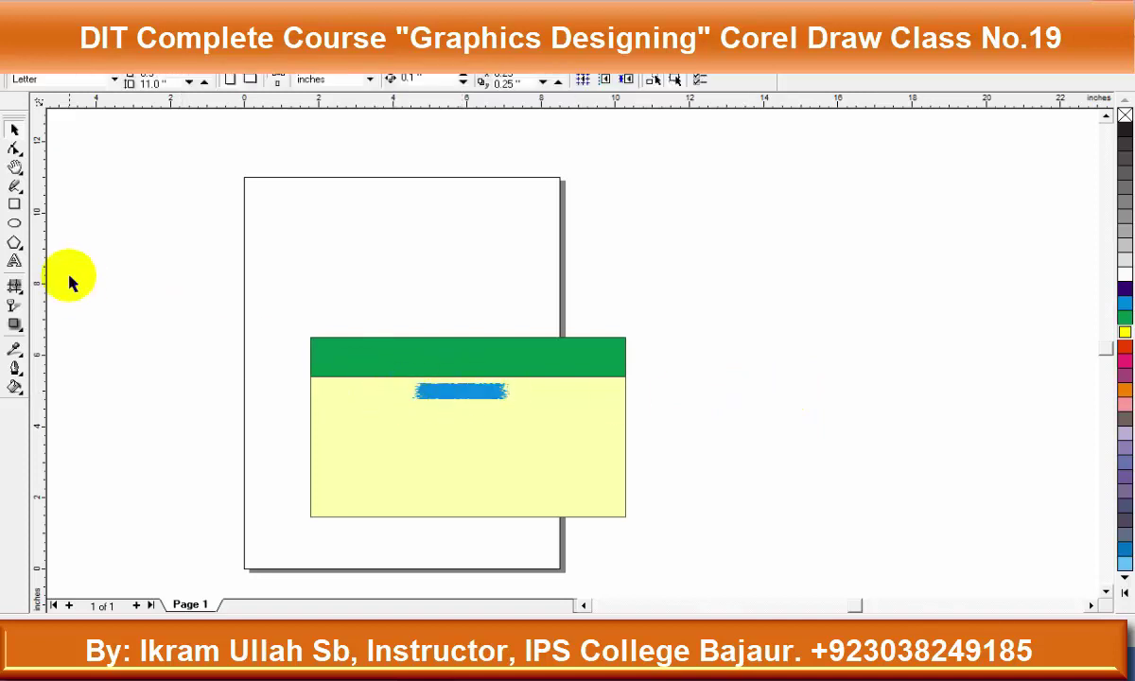
{"action": "left_click", "coordinate": [14, 261]}
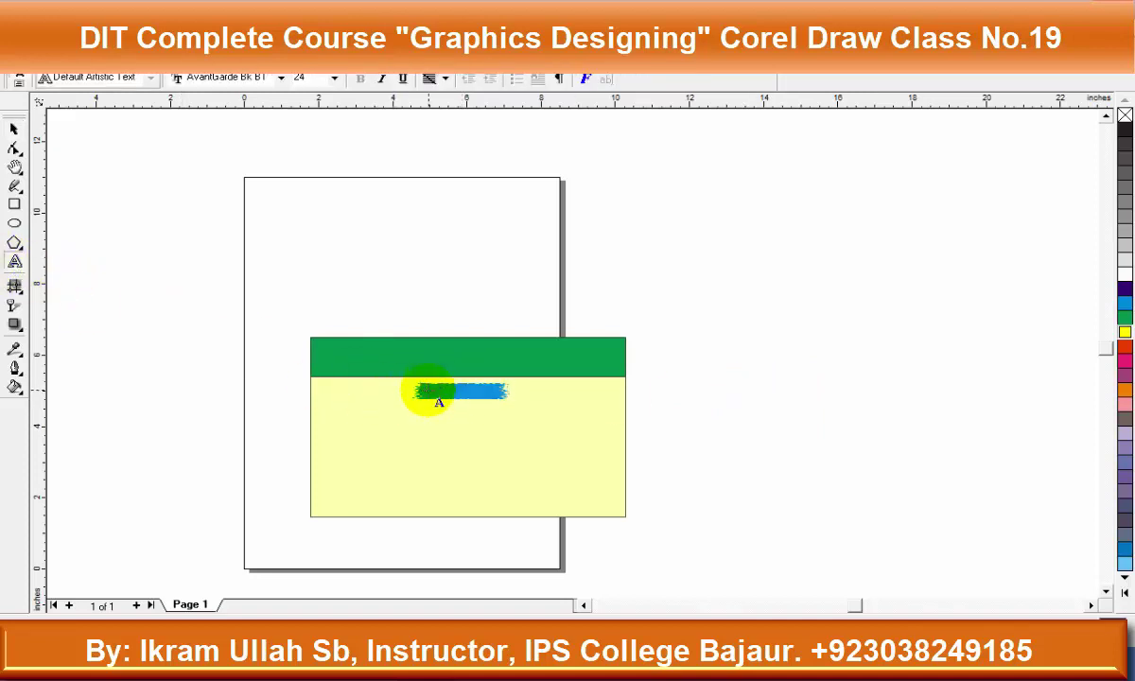
{"action": "left_click", "coordinate": [430, 390]}
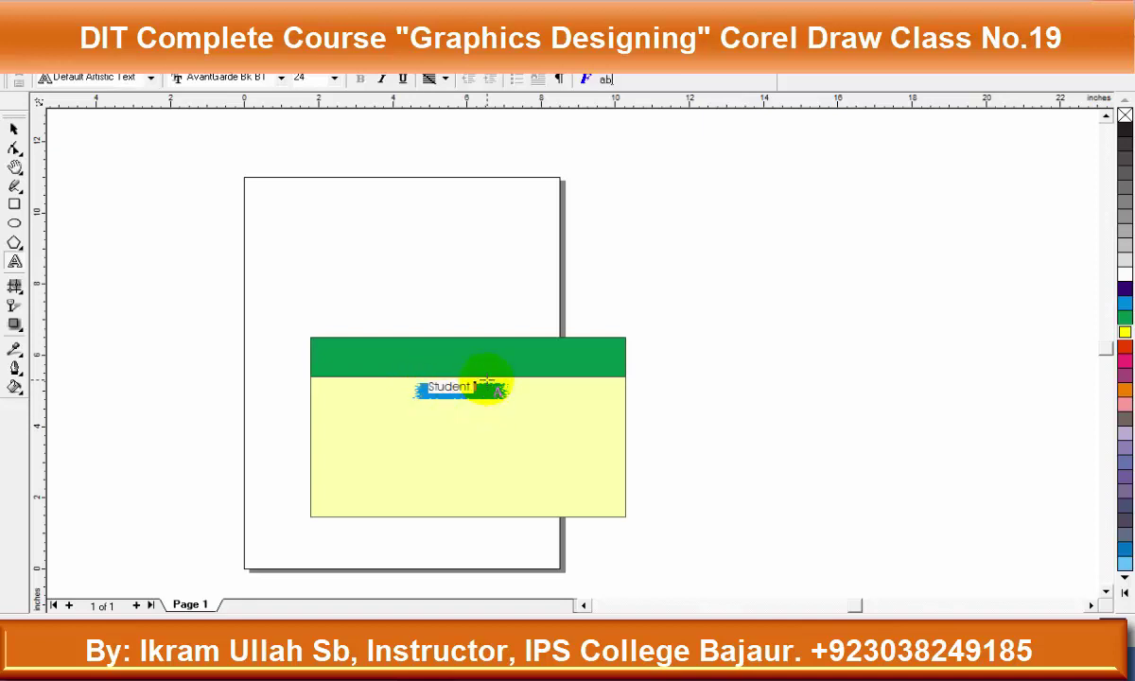
{"action": "key", "text": "ctrl+space"}
{"action": "key", "text": "Escape"}
{"action": "scroll", "coordinate": [494, 385], "scroll_direction": "up", "scroll_amount": 1}
{"action": "left_click_drag", "start_coordinate": [459, 398], "coordinate": [455, 401]}
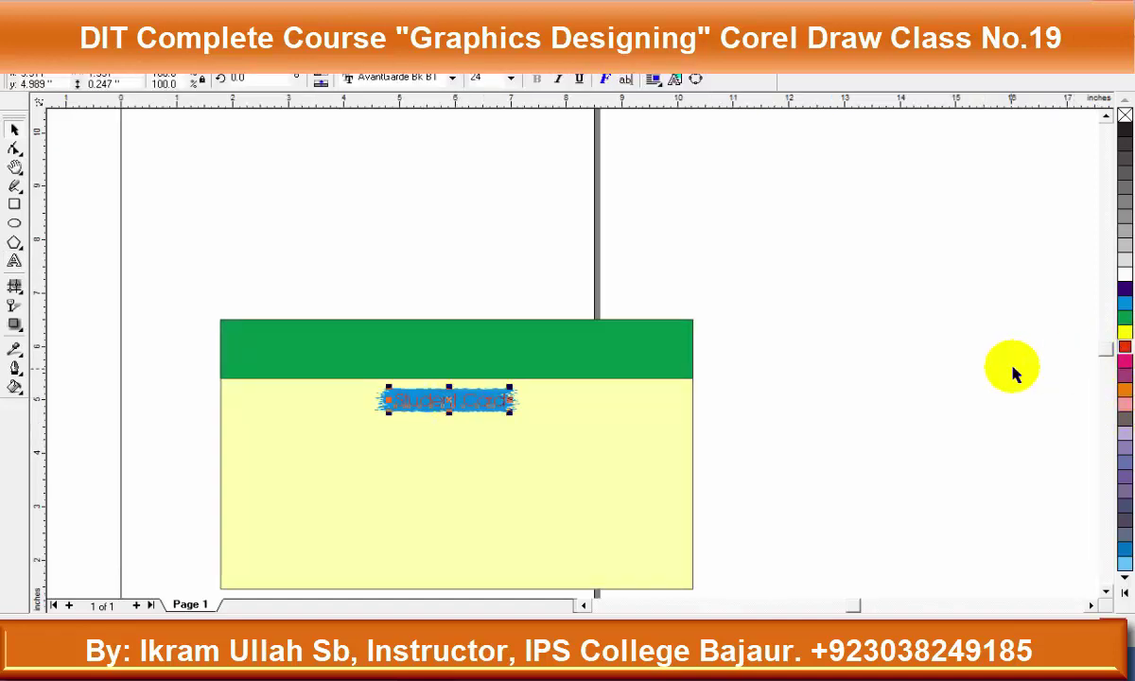
Give the text a 4 pt outline with rounded corners and caps, Behind fill and Scale with image
{"action": "key", "text": "F12"}
{"action": "double_click", "coordinate": [430, 242]}
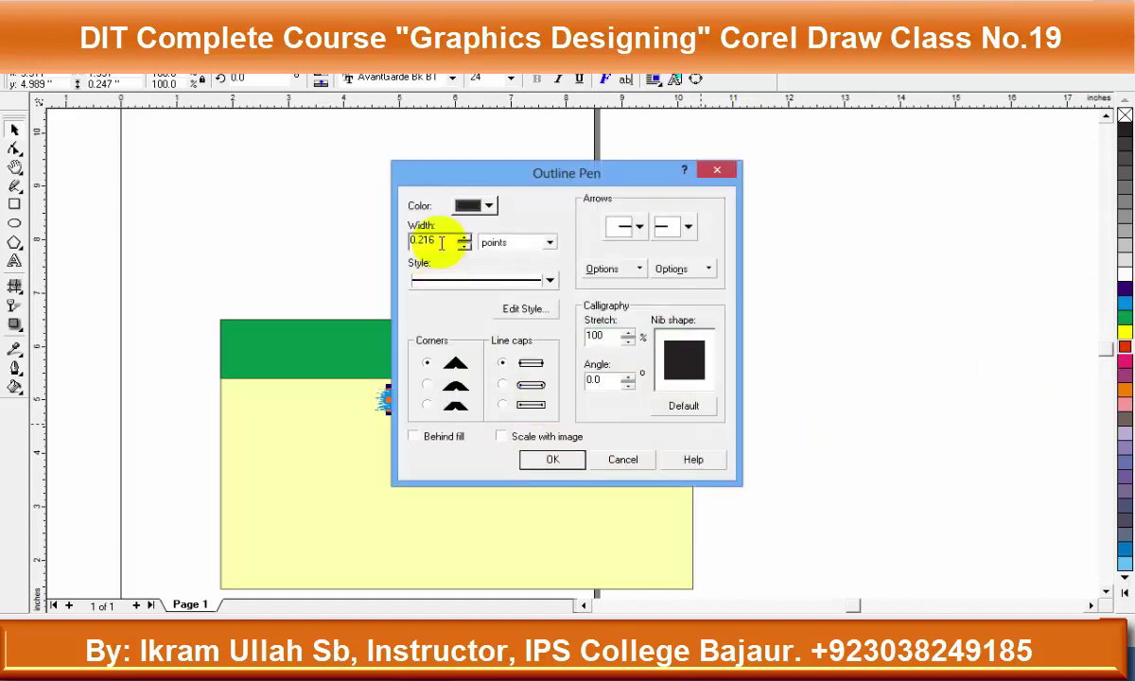
{"action": "type", "text": "4"}
{"action": "left_click", "coordinate": [570, 463]}
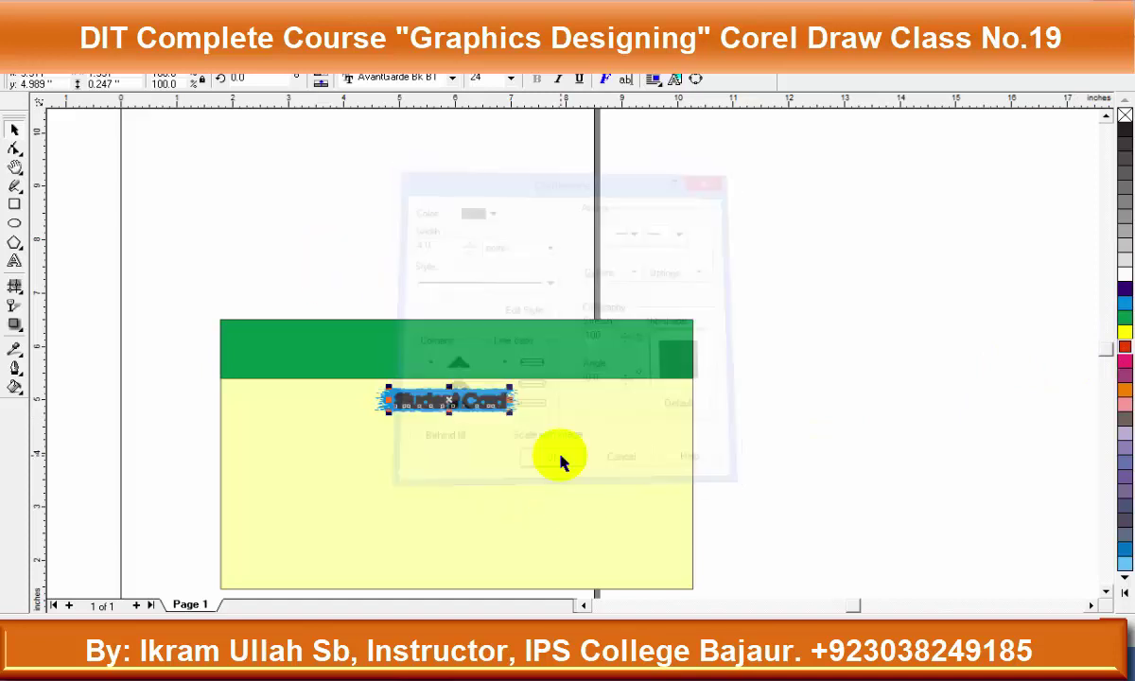
{"action": "key", "text": "F12"}
{"action": "left_click", "coordinate": [436, 385]}
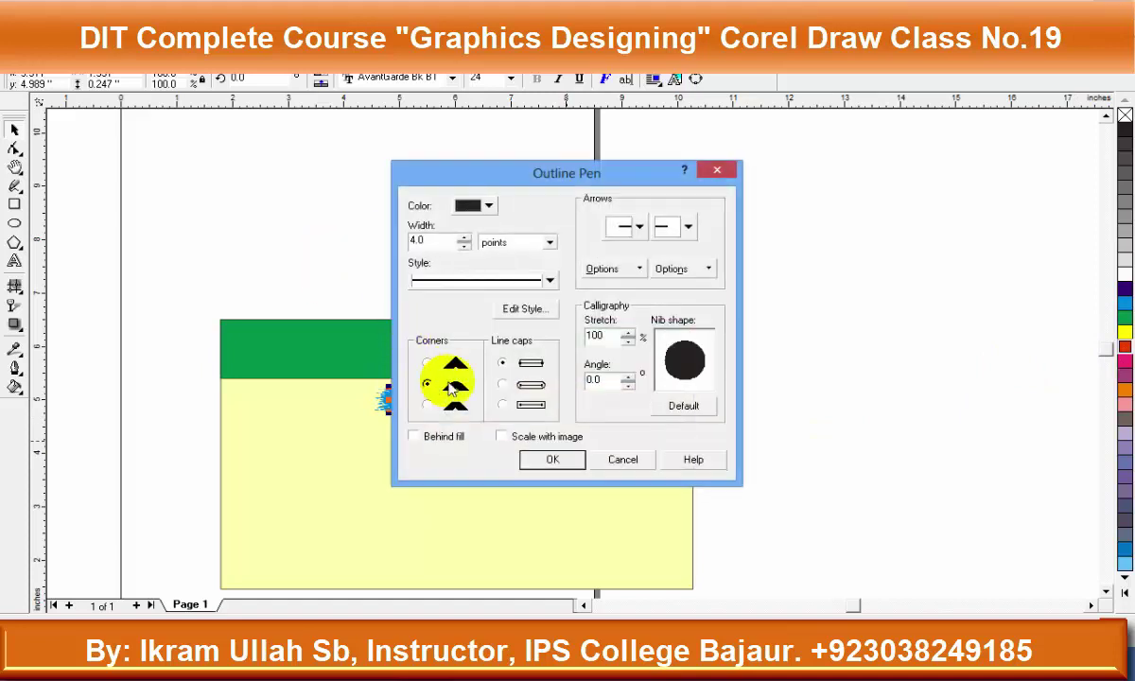
{"action": "left_click", "coordinate": [503, 385]}
{"action": "left_click", "coordinate": [502, 436]}
{"action": "left_click", "coordinate": [415, 436]}
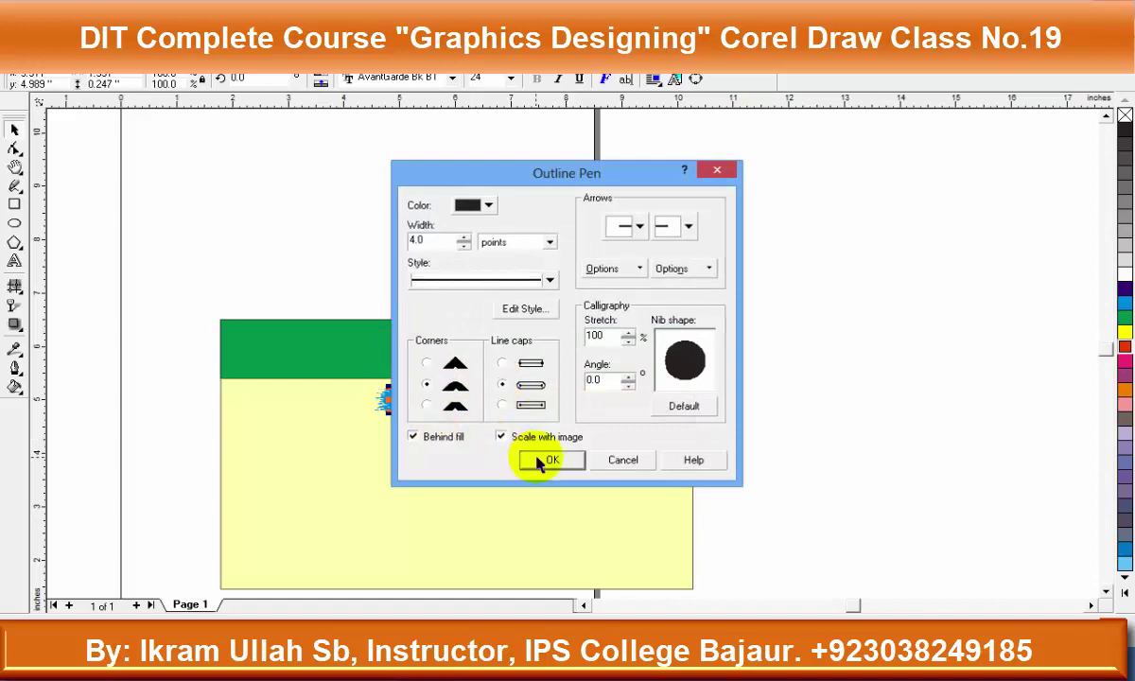
{"action": "left_click", "coordinate": [540, 461]}
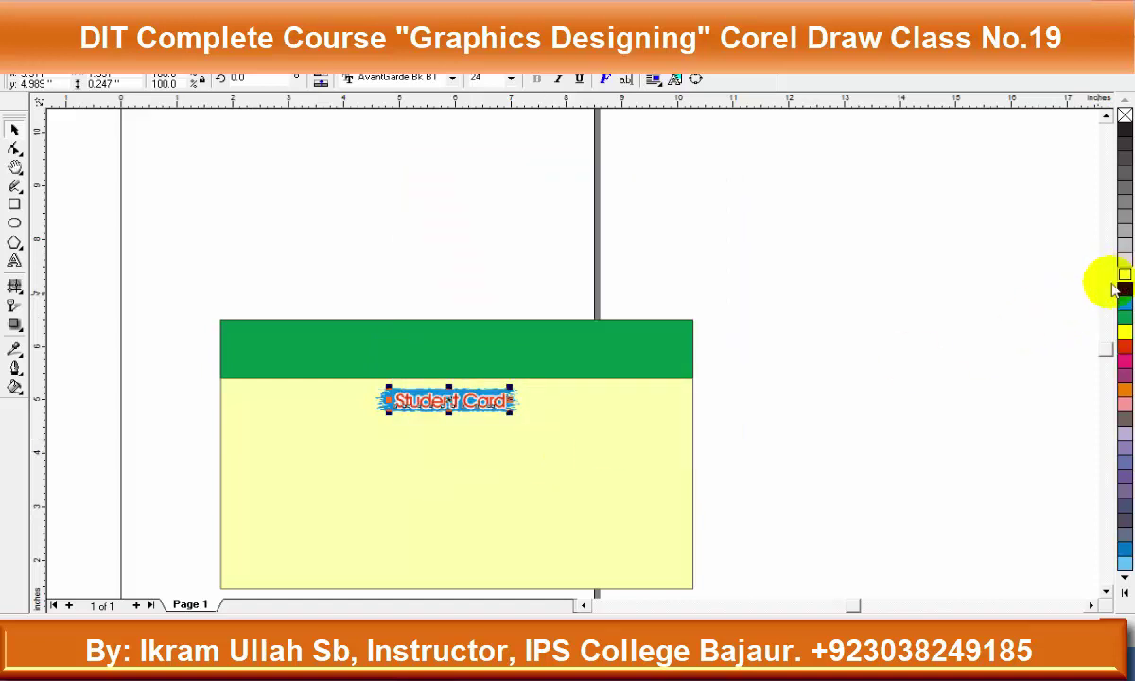
Colour the text red and shrink it to about 19 pt, centred on the stroke
{"action": "left_click", "coordinate": [833, 463]}
{"action": "scroll", "coordinate": [839, 494], "scroll_direction": "down", "scroll_amount": 1}
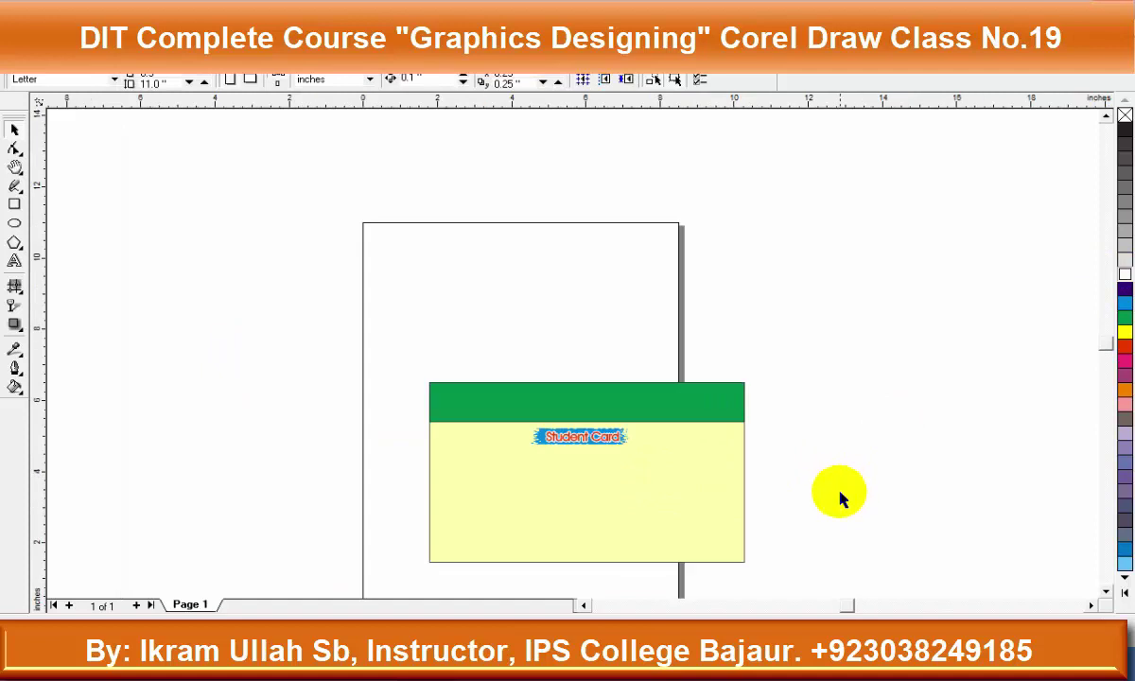
{"action": "scroll", "coordinate": [709, 473], "scroll_direction": "up", "scroll_amount": 1}
{"action": "scroll", "coordinate": [578, 463], "scroll_direction": "up", "scroll_amount": 1}
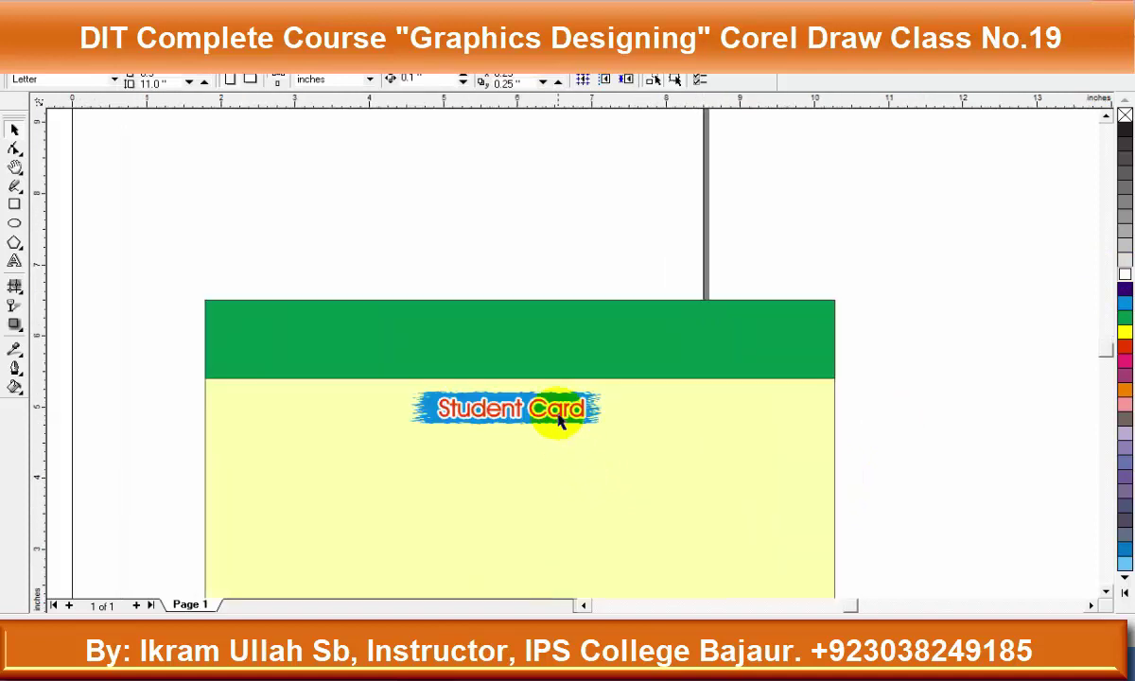
{"action": "left_click", "coordinate": [569, 415]}
{"action": "left_click_drag", "start_coordinate": [585, 424], "coordinate": [625, 428]}
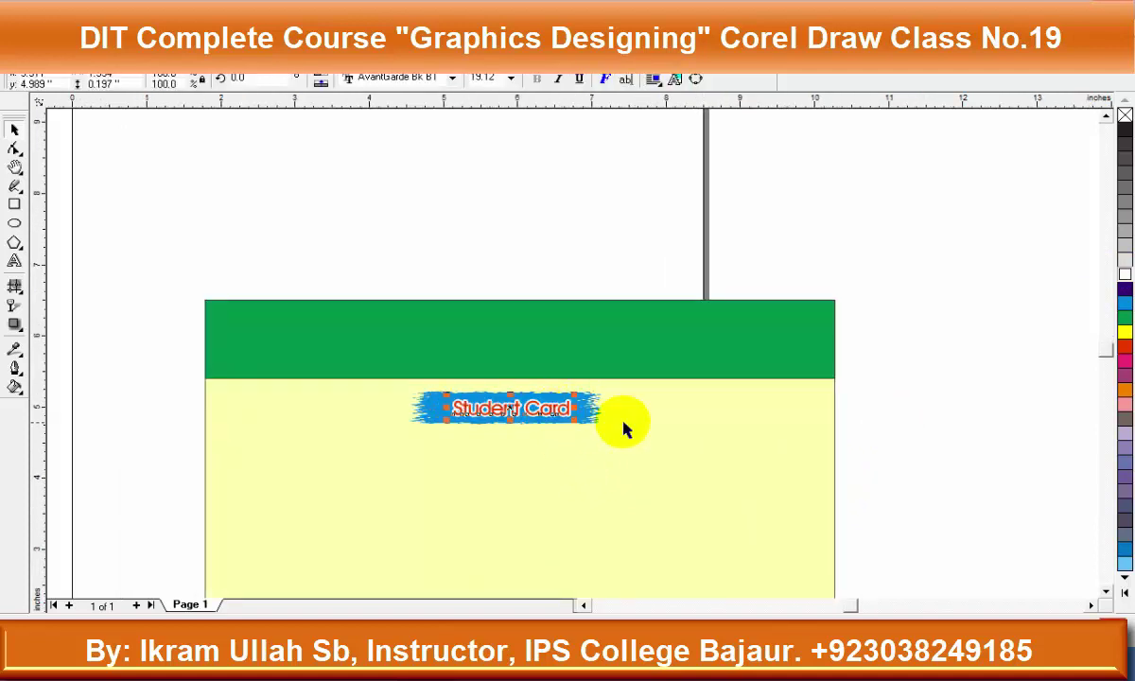
{"action": "left_click", "coordinate": [530, 428]}
{"action": "left_click", "coordinate": [547, 414]}
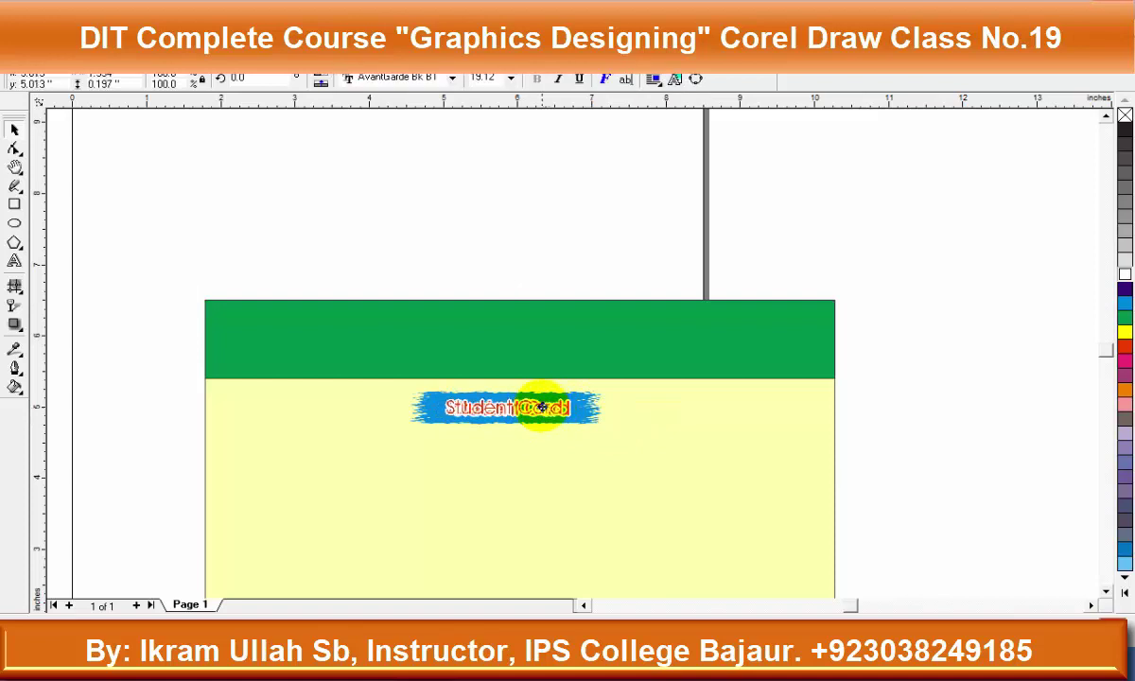
{"action": "left_click", "coordinate": [932, 440]}
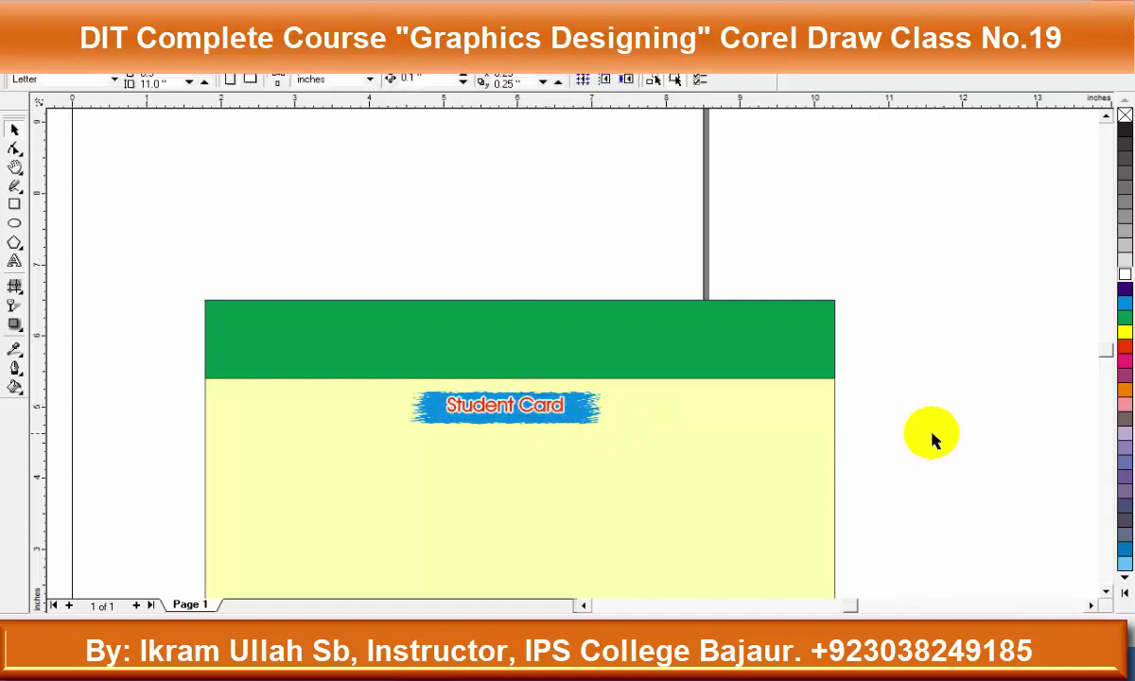
{"action": "left_click", "coordinate": [561, 405]}
{"action": "left_click", "coordinate": [899, 468]}
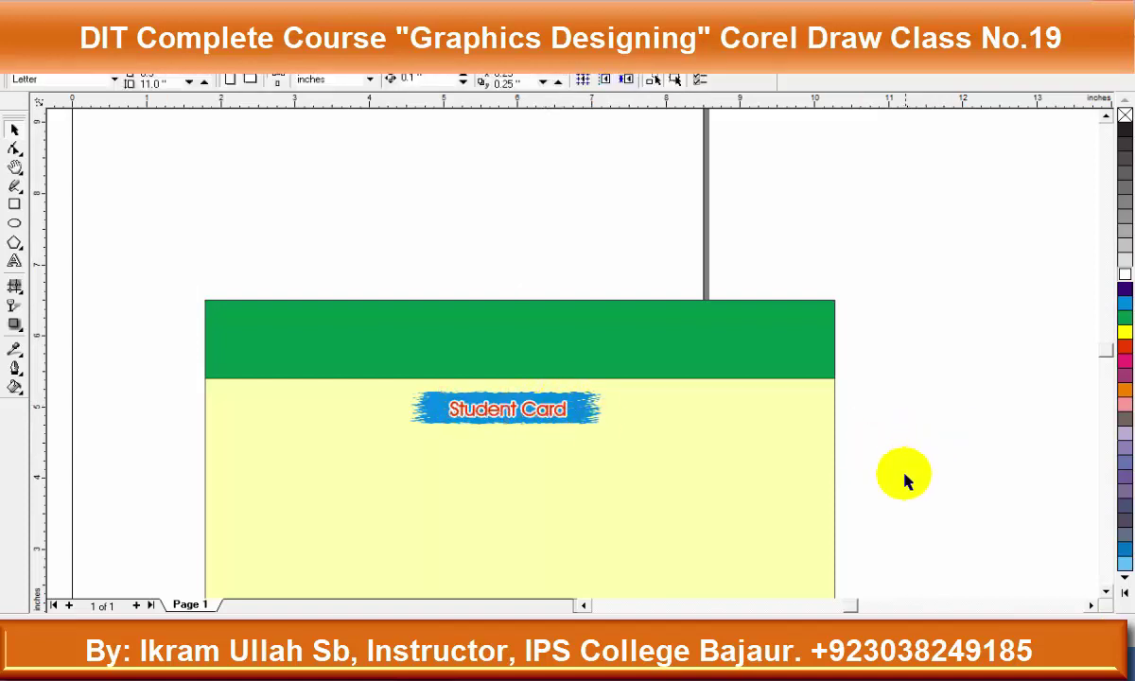
{"action": "scroll", "coordinate": [610, 537], "scroll_direction": "down", "scroll_amount": 1}
{"action": "left_click", "coordinate": [1106, 591]}
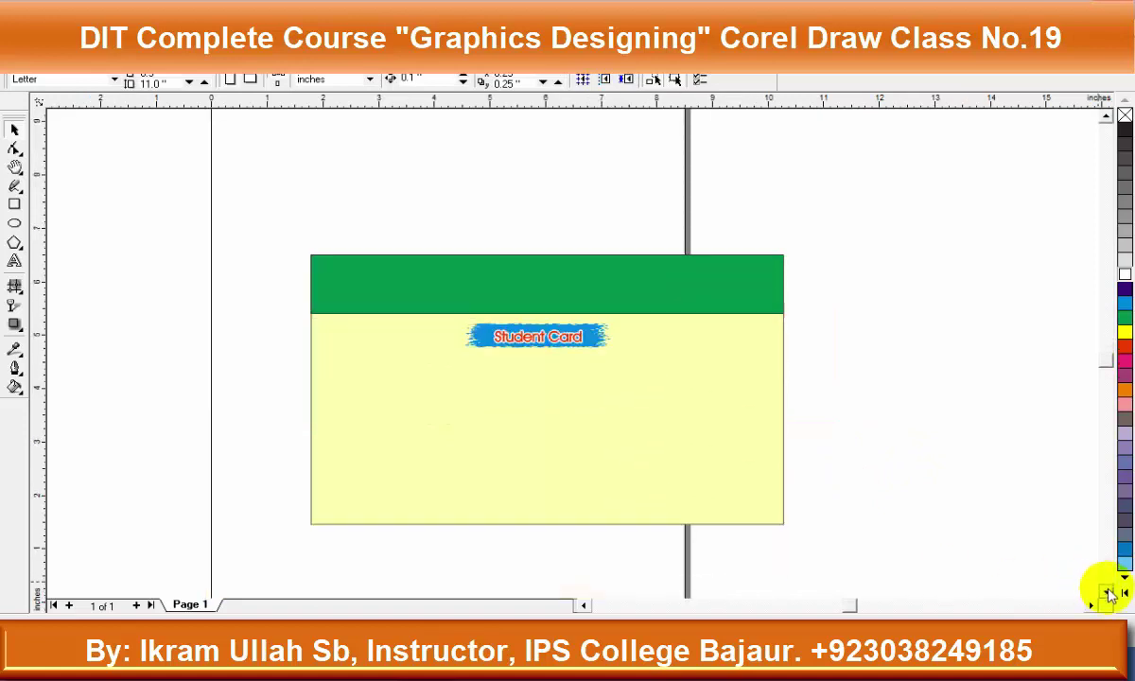
Draw a white photo box about 1.5 × 2.5 inches on the card's left and round its corners
{"action": "key", "text": "F6"}
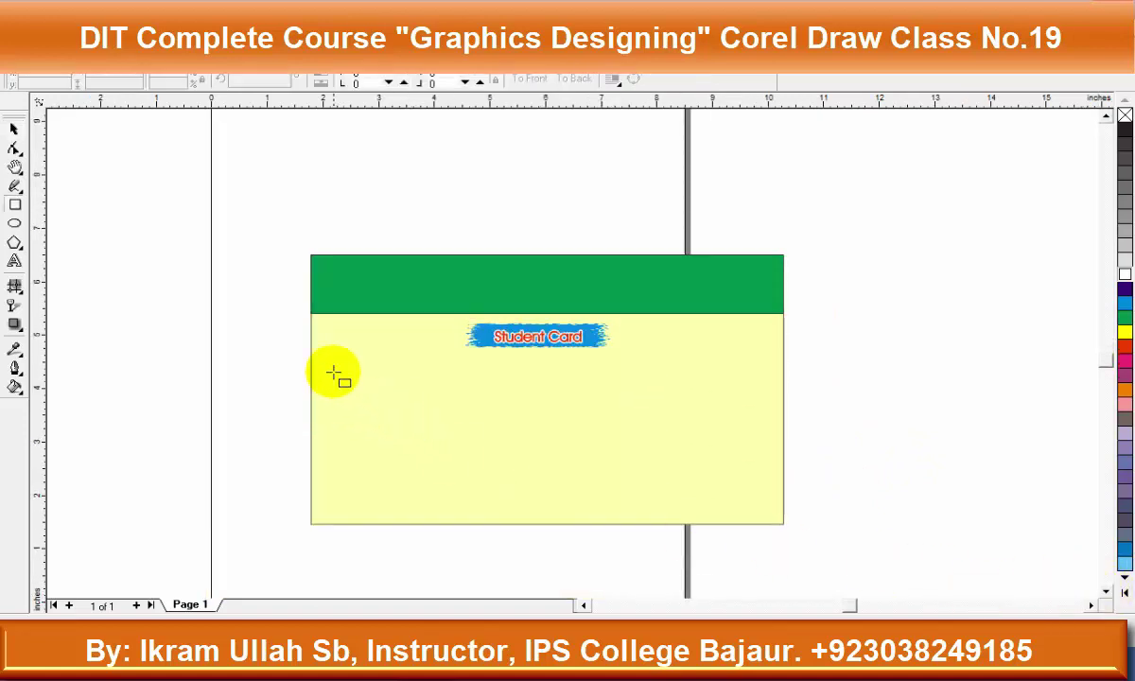
{"action": "mouse_move", "coordinate": [331, 353]}
{"action": "left_mouse_down"}
{"action": "mouse_move", "coordinate": [405, 478]}
{"action": "mouse_move", "coordinate": [438, 486]}
{"action": "left_mouse_up"}
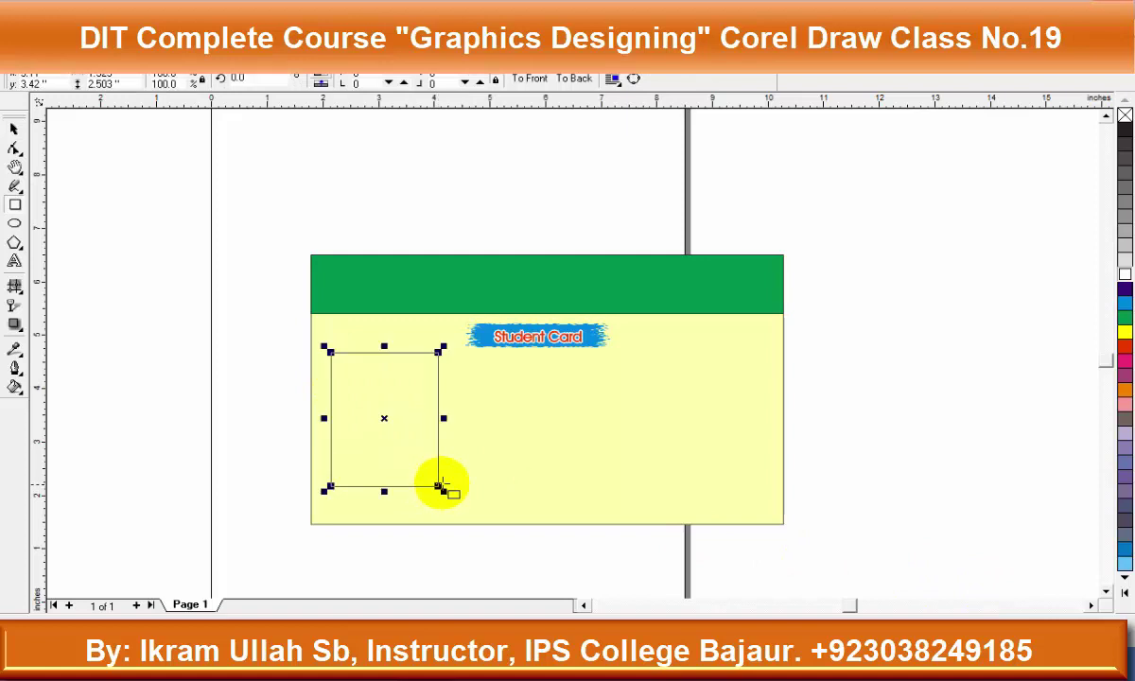
{"action": "left_click", "coordinate": [1125, 274]}
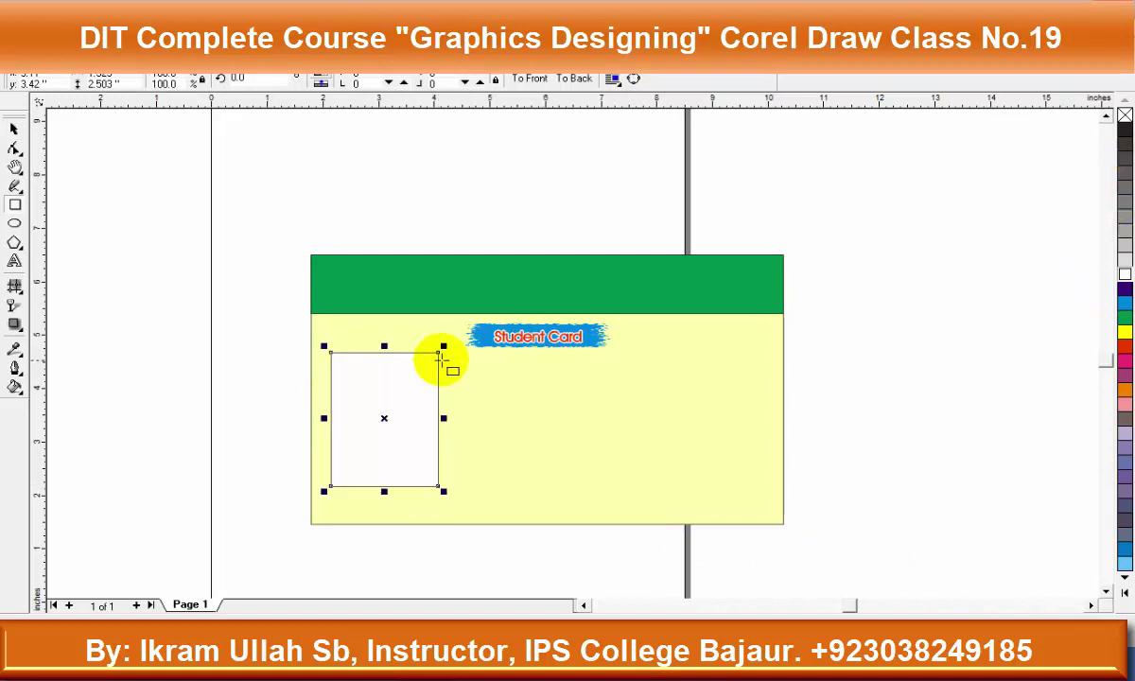
{"action": "left_click_drag", "start_coordinate": [438, 355], "coordinate": [443, 352]}
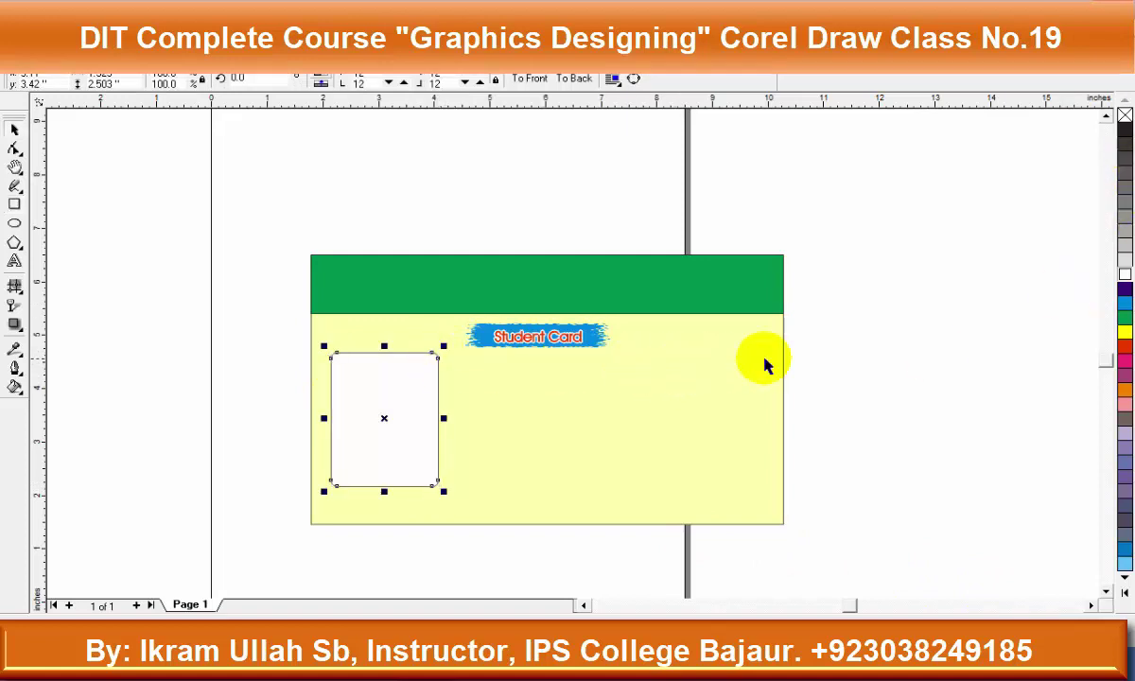
{"action": "key", "text": "space"}
{"action": "key", "text": "Escape"}
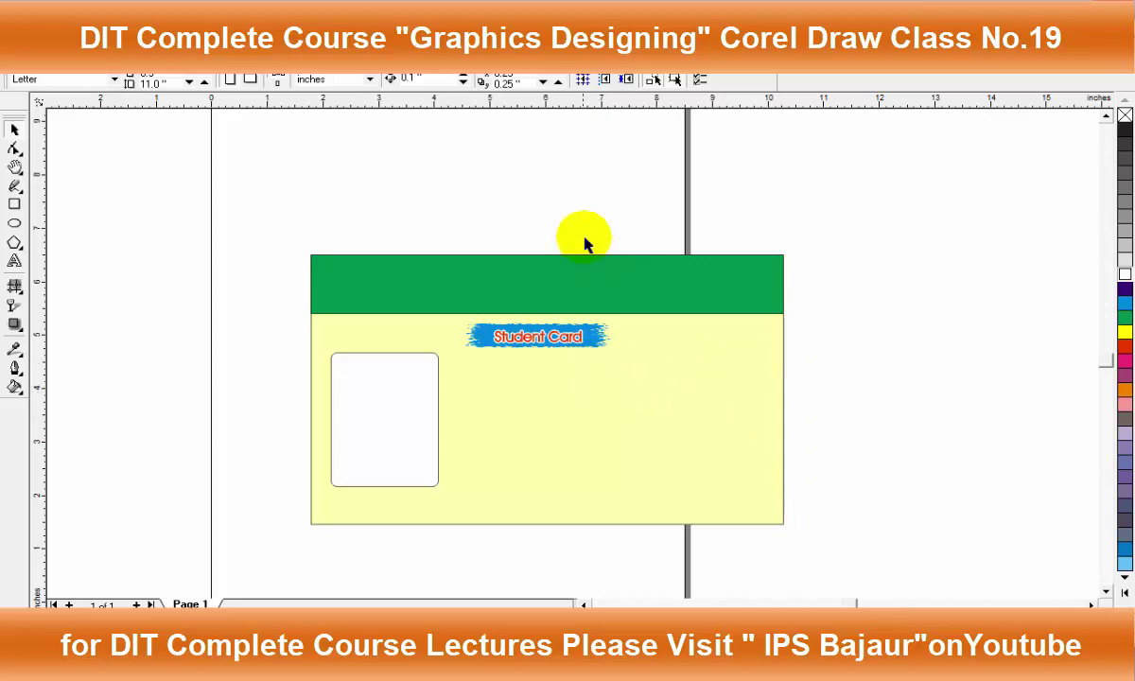
Enlarge the brush stroke, move it above the card, and shift the card lower
{"action": "left_click", "coordinate": [584, 335]}
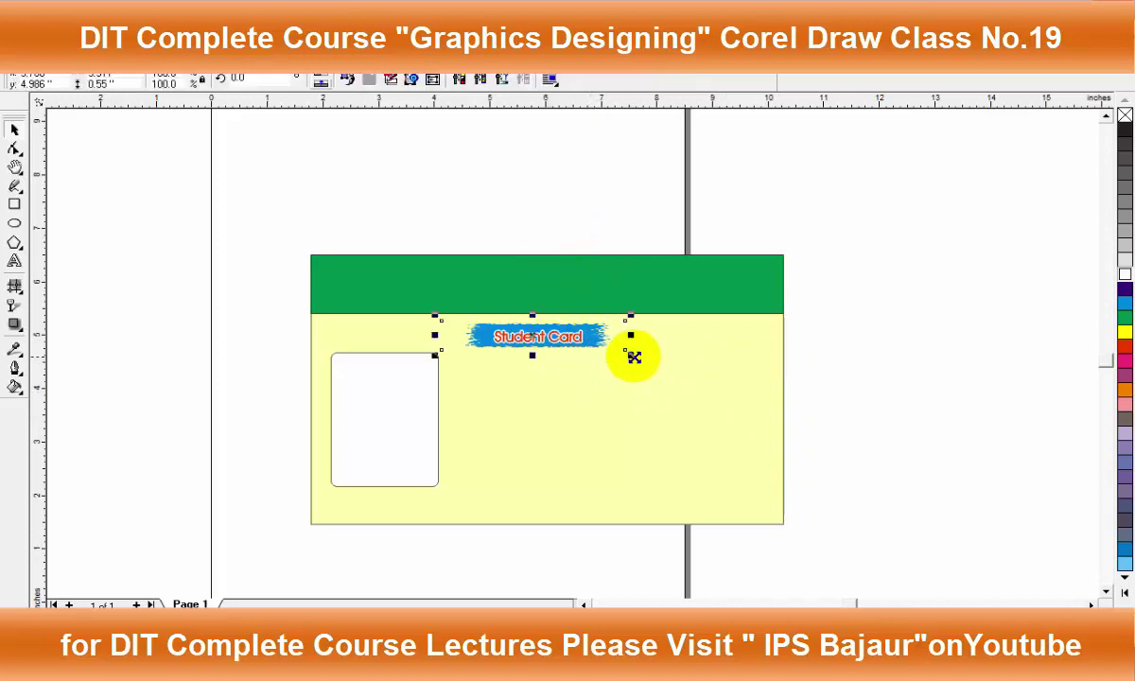
{"action": "left_click_drag", "start_coordinate": [634, 357], "coordinate": [809, 448]}
{"action": "mouse_move", "coordinate": [631, 347]}
{"action": "left_mouse_down"}
{"action": "mouse_move", "coordinate": [656, 202]}
{"action": "mouse_move", "coordinate": [628, 190]}
{"action": "left_mouse_up"}
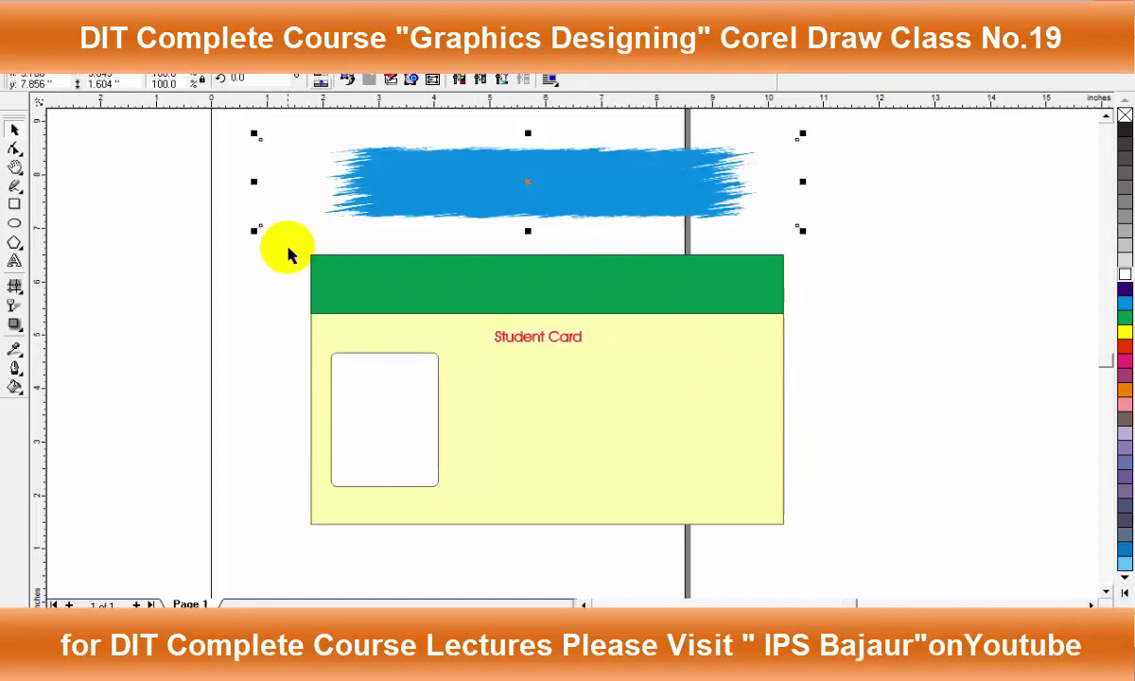
{"action": "left_click", "coordinate": [879, 515]}
{"action": "left_click", "coordinate": [590, 414]}
{"action": "left_click_drag", "start_coordinate": [559, 355], "coordinate": [560, 527]}
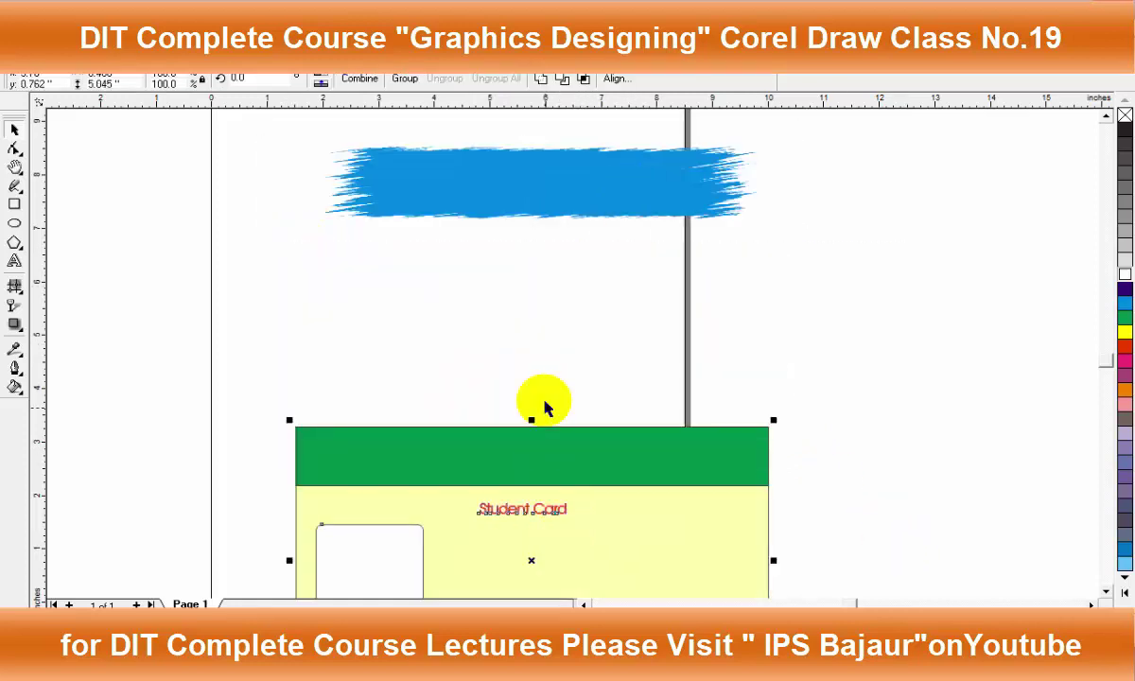
Reapply the Creative Frame effect with default settings to the brush stroke
{"action": "left_click", "coordinate": [526, 198]}
{"action": "left_click", "coordinate": [274, 59]}
{"action": "mouse_move", "coordinate": [312, 352]}
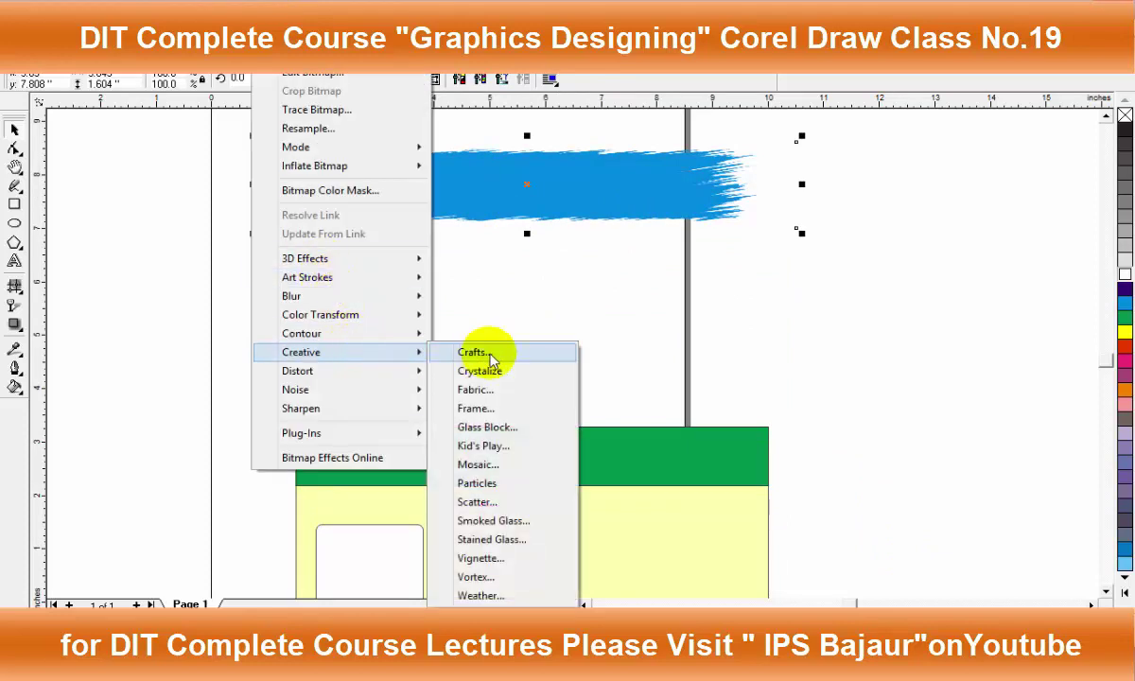
{"action": "left_click", "coordinate": [499, 414]}
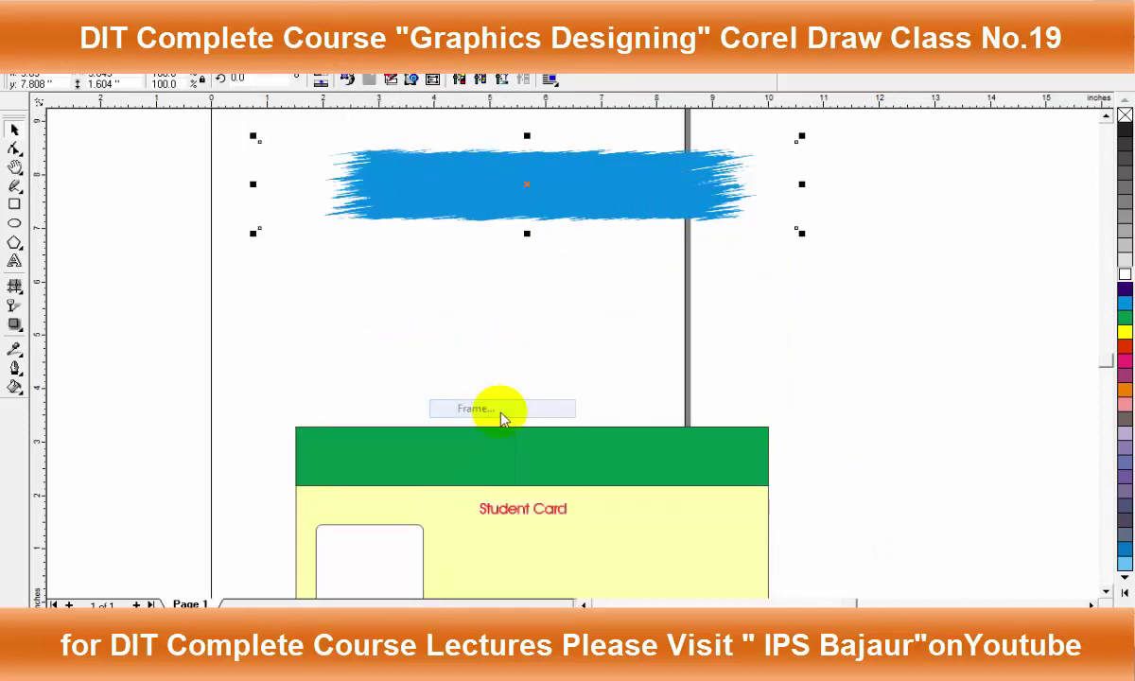
{"action": "left_click", "coordinate": [487, 422]}
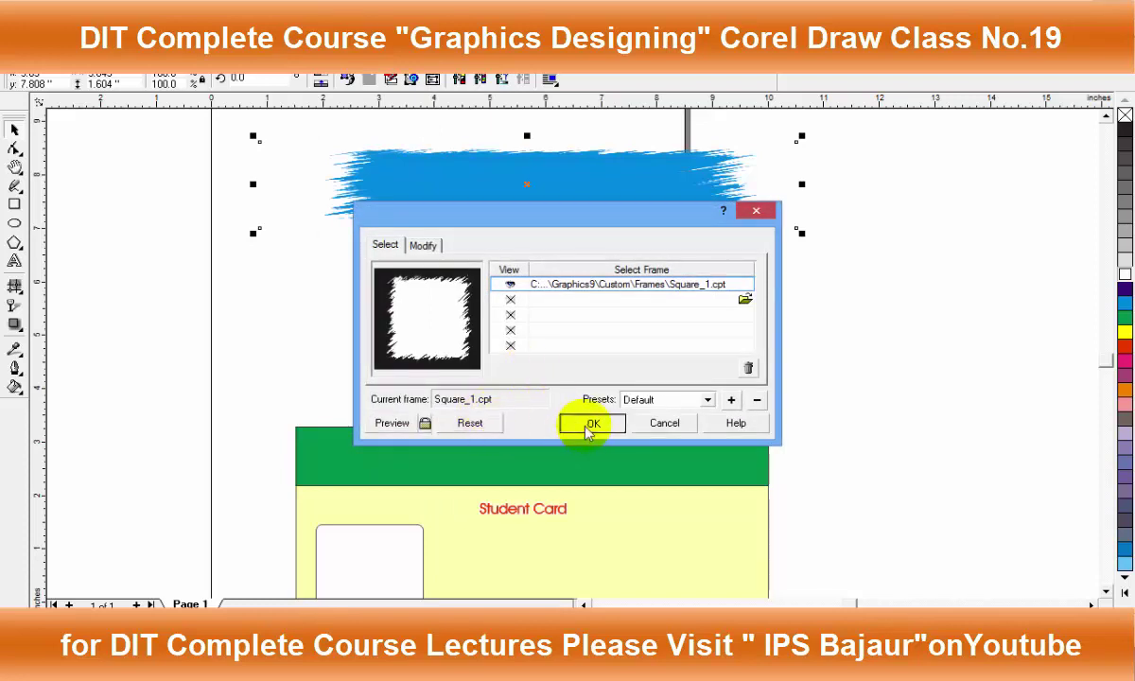
{"action": "left_click", "coordinate": [592, 424]}
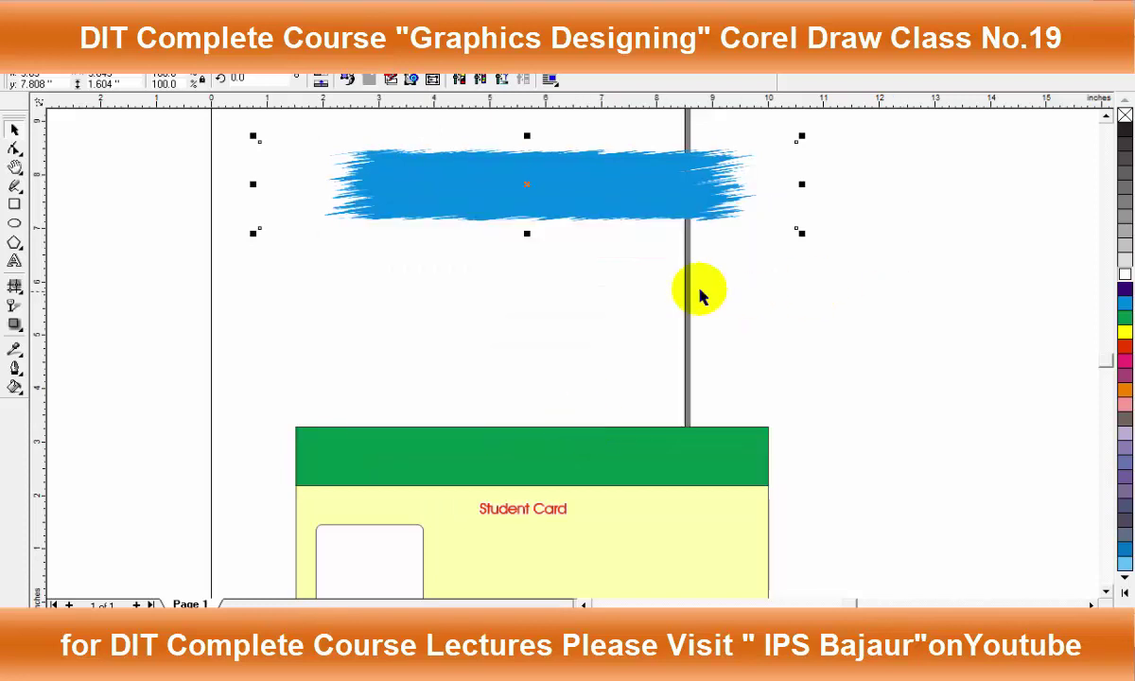
Move the student card further down and delete the blue brush stroke
{"action": "left_click", "coordinate": [723, 227]}
{"action": "left_click", "coordinate": [723, 225]}
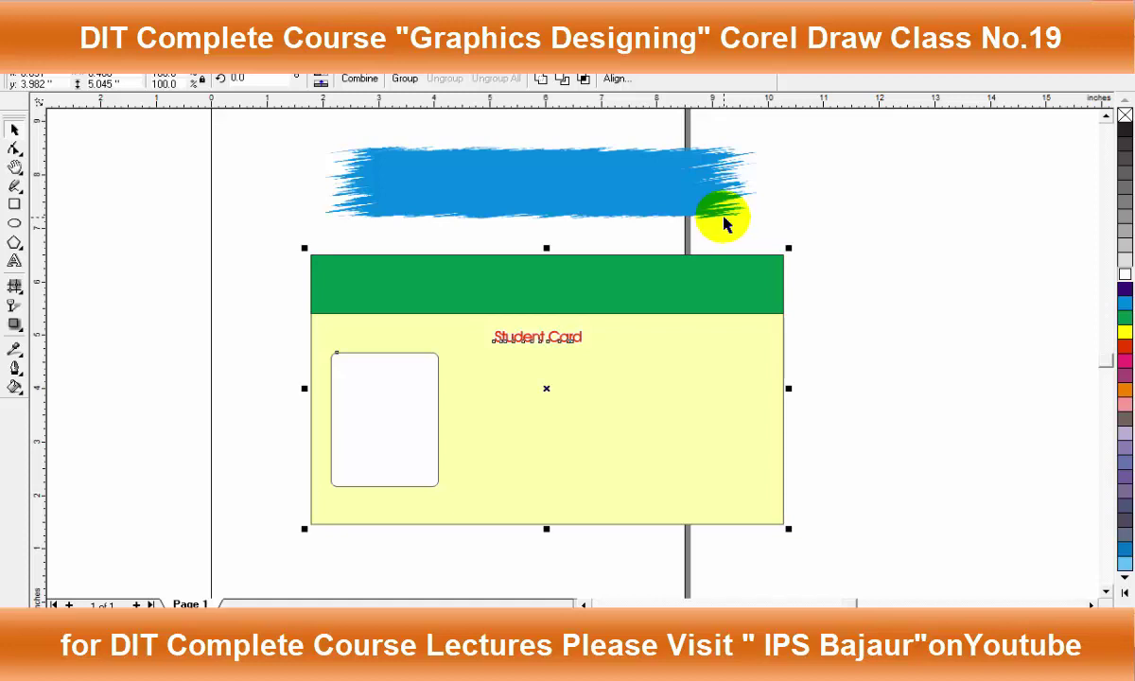
{"action": "left_click_drag", "start_coordinate": [634, 296], "coordinate": [624, 448]}
{"action": "left_click", "coordinate": [602, 212]}
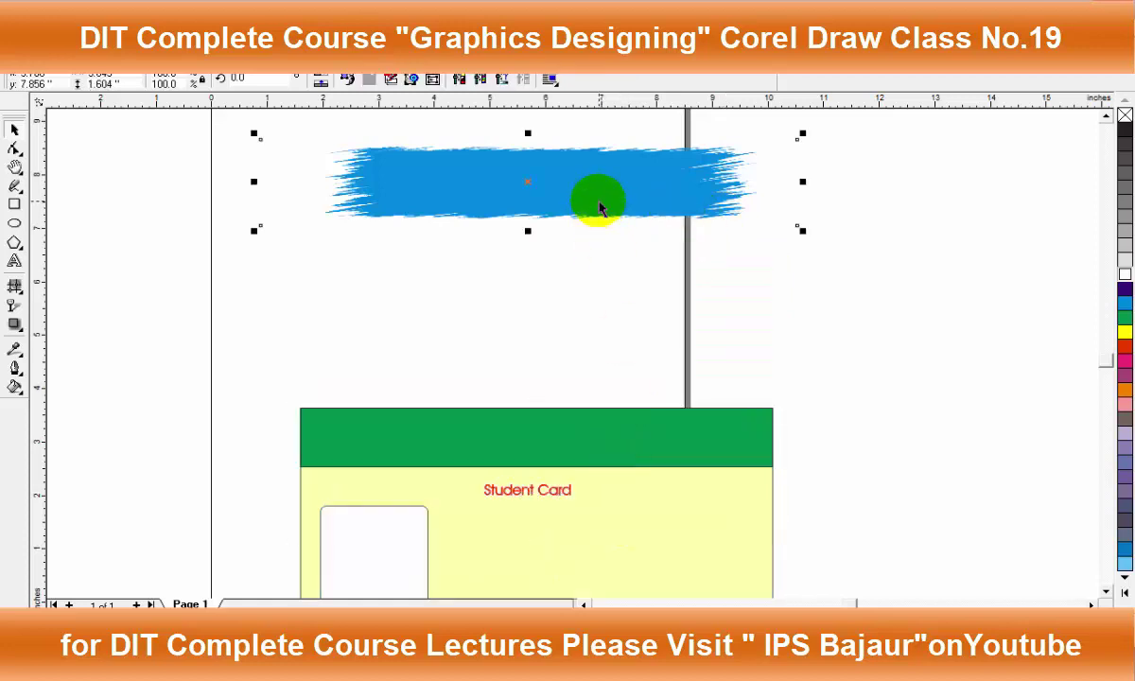
{"action": "key", "text": "Delete"}
Draw a rectangle above the card and fill it blue
{"action": "left_click_drag", "start_coordinate": [365, 139], "coordinate": [759, 334]}
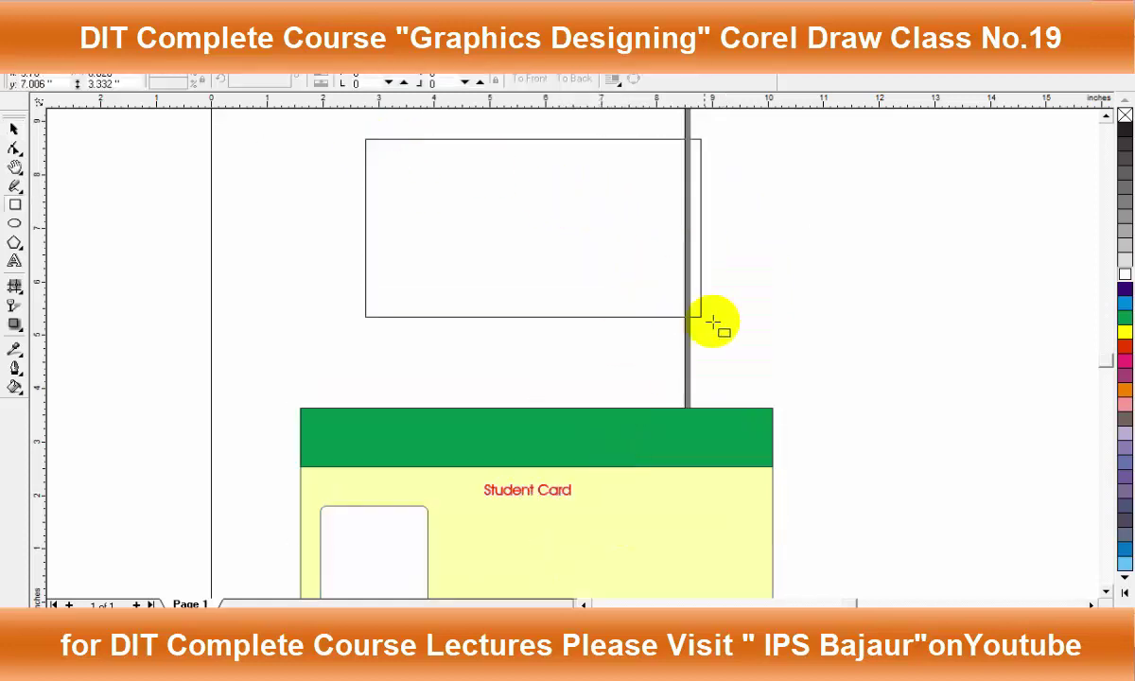
{"action": "left_click", "coordinate": [1125, 304]}
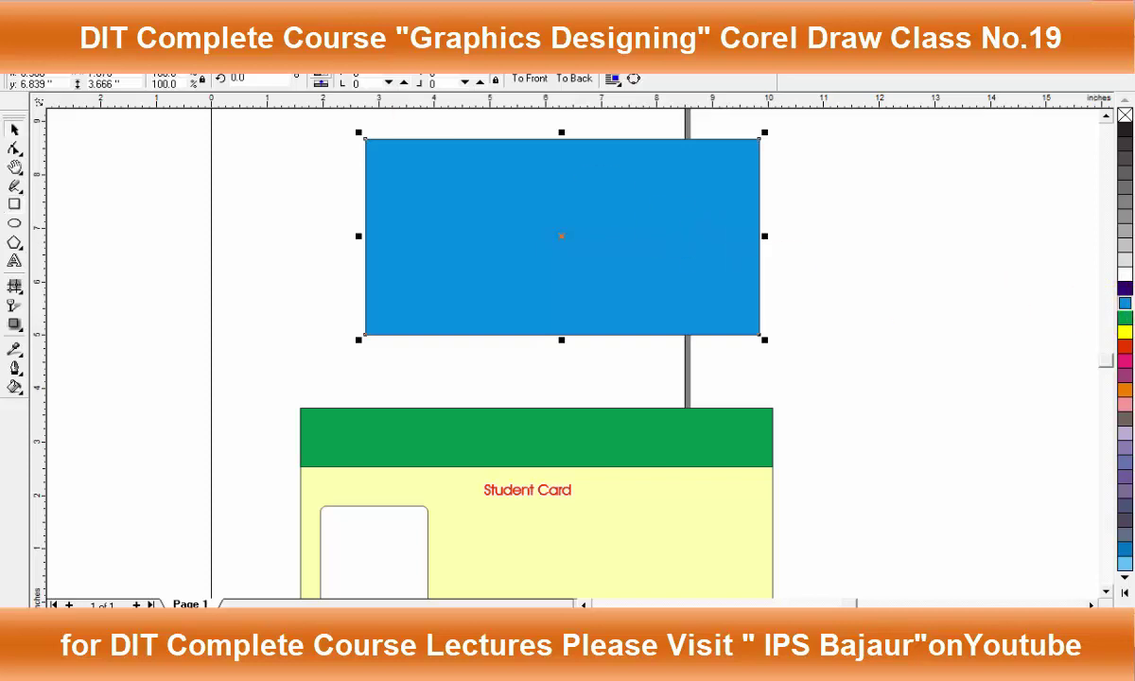
{"action": "left_click", "coordinate": [275, 59]}
{"action": "mouse_move", "coordinate": [291, 296]}
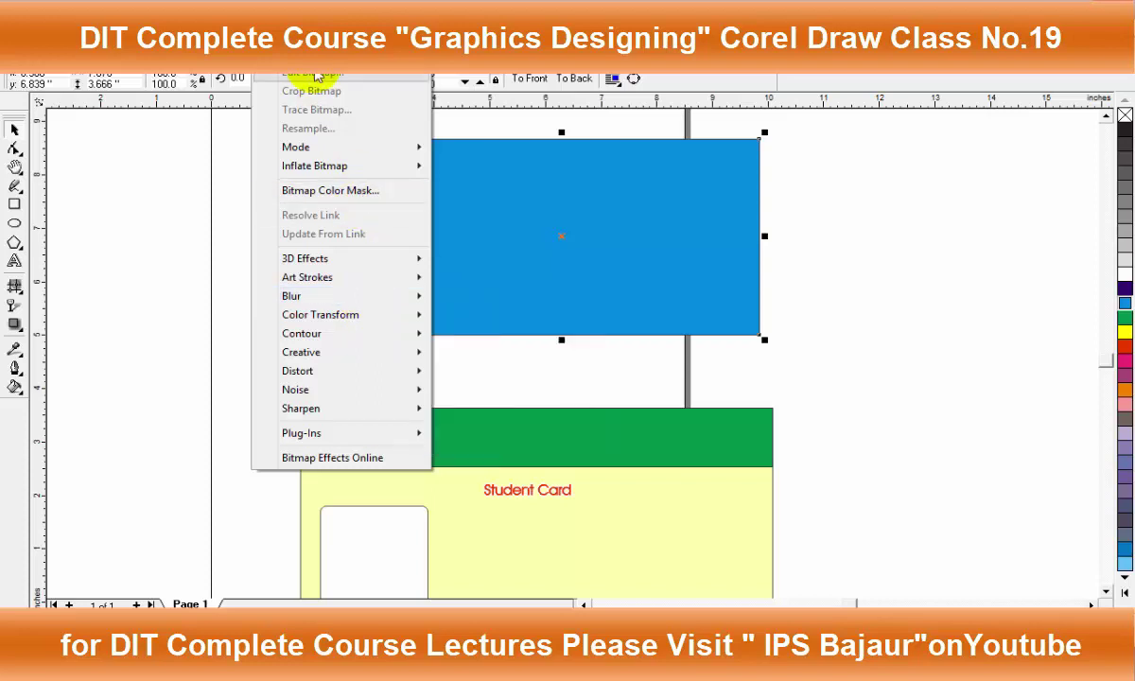
Delete the card's green strip, yellow body, Student Card text and white photo box
{"action": "left_click", "coordinate": [527, 437]}
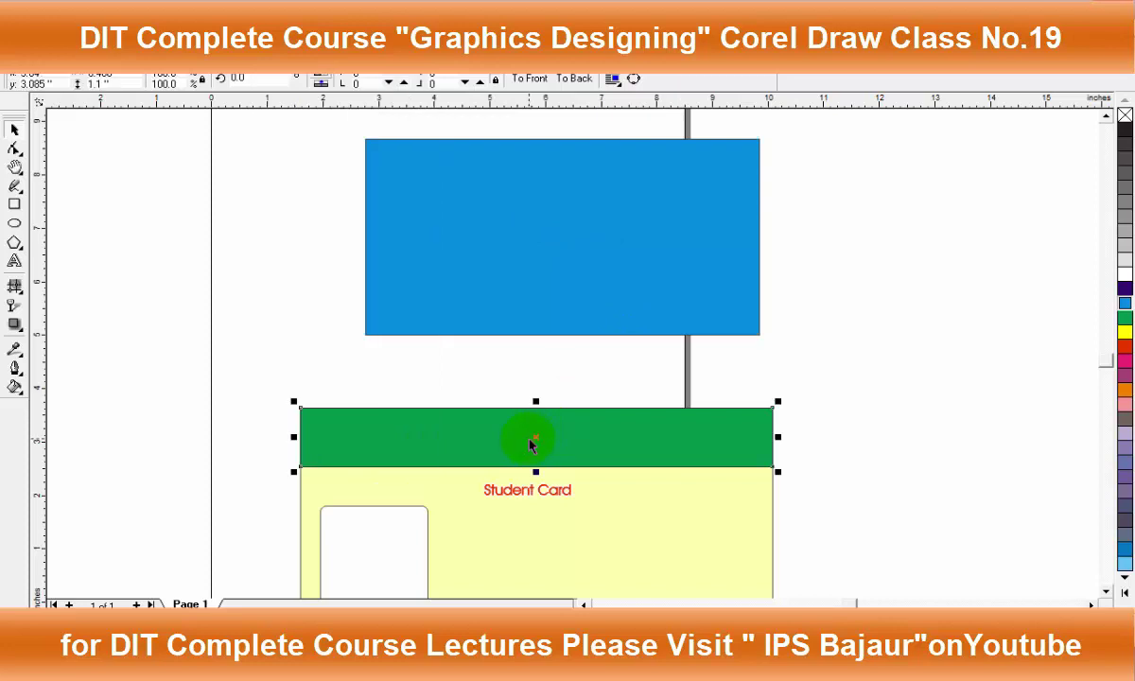
{"action": "key", "text": "Delete"}
{"action": "left_click", "coordinate": [492, 463]}
{"action": "key", "text": "Delete"}
{"action": "left_click", "coordinate": [495, 500]}
{"action": "key", "text": "Delete"}
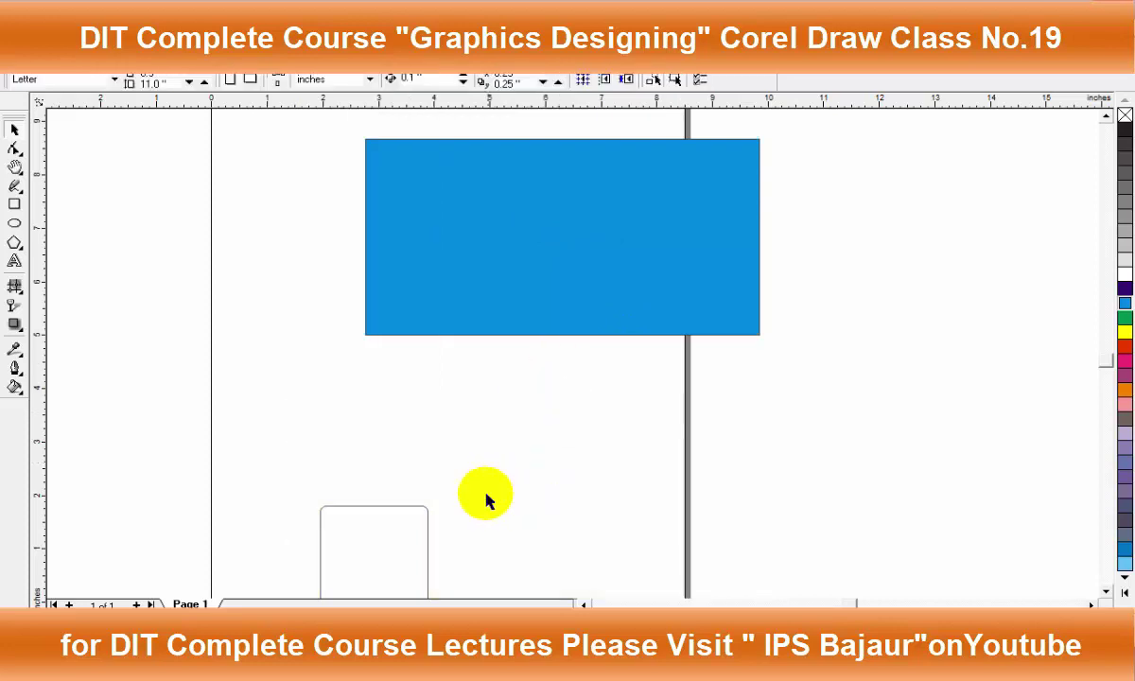
{"action": "left_click", "coordinate": [407, 537]}
{"action": "key", "text": "Delete"}
Stretch the blue rectangle down and left, then convert it to a 300 dpi CMYK bitmap
{"action": "left_click", "coordinate": [501, 279]}
{"action": "mouse_move", "coordinate": [561, 335]}
{"action": "left_mouse_down"}
{"action": "mouse_move", "coordinate": [561, 526]}
{"action": "mouse_move", "coordinate": [561, 516]}
{"action": "left_mouse_up"}
{"action": "left_click_drag", "start_coordinate": [365, 326], "coordinate": [125, 323]}
{"action": "left_click", "coordinate": [279, 59]}
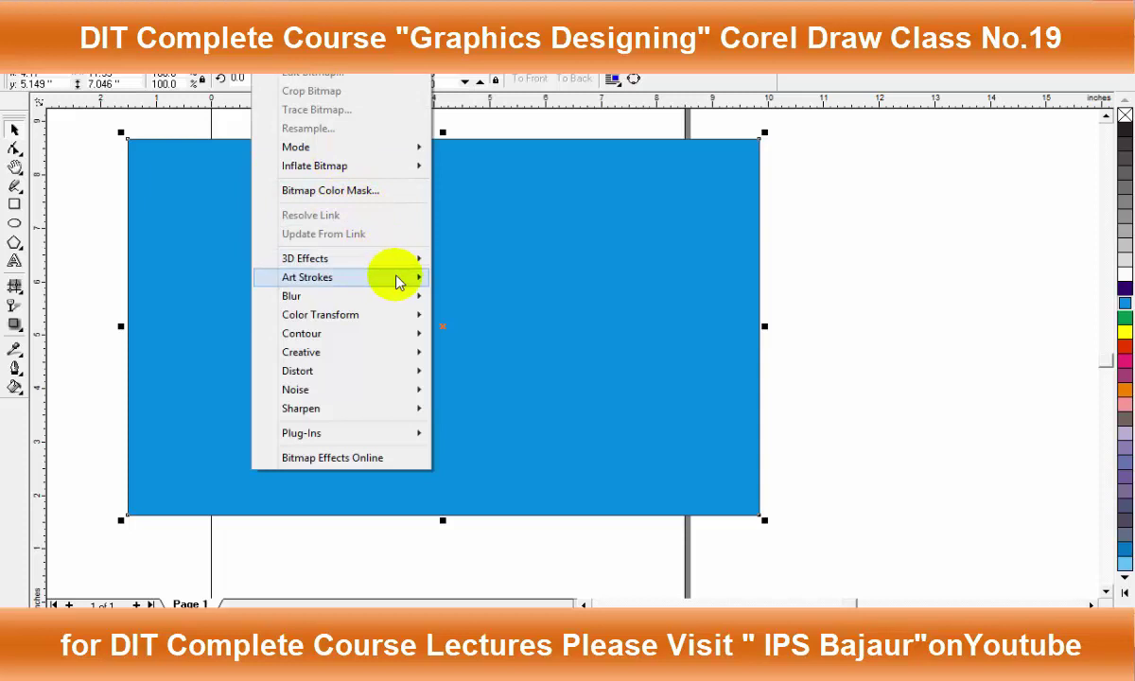
{"action": "left_click", "coordinate": [346, 75]}
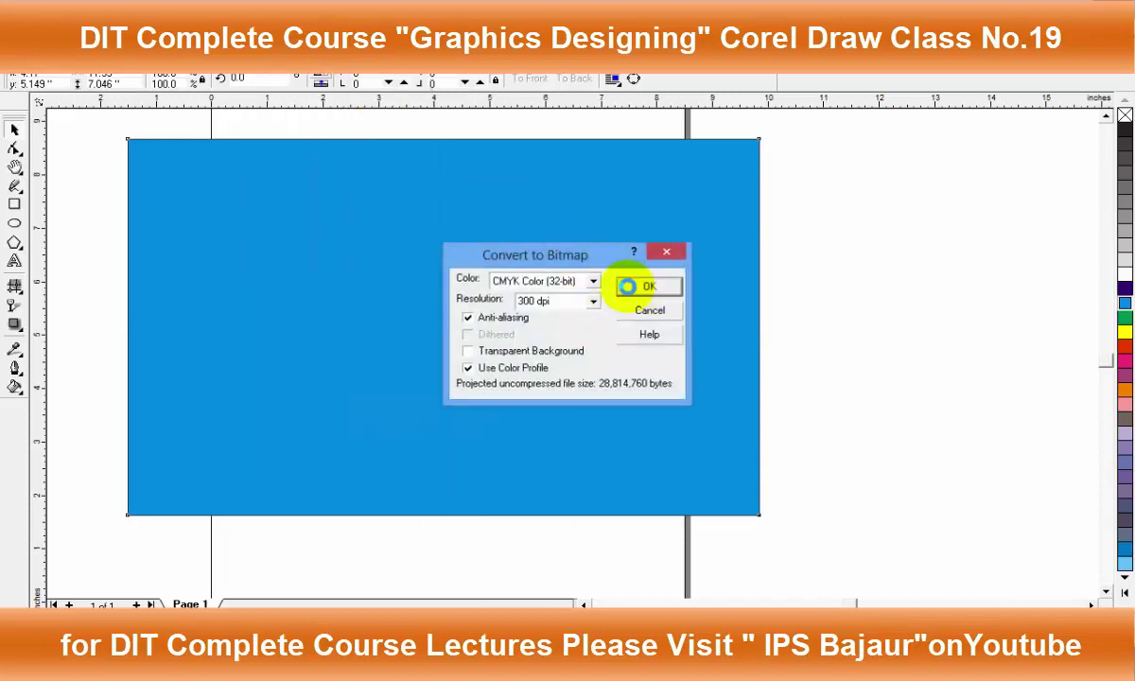
{"action": "left_click", "coordinate": [632, 286]}
{"action": "left_click", "coordinate": [284, 59]}
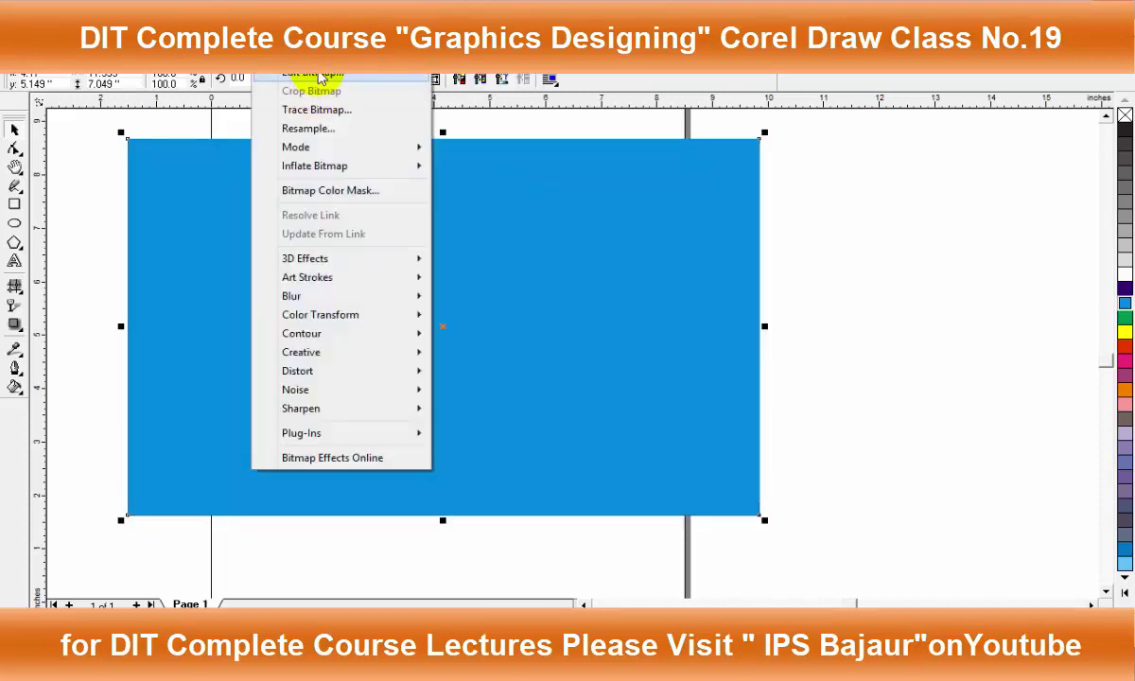
Open the blue bitmap in PHOTO-PAINT via Edit Bitmap and select the Image Sprayer tool
{"action": "left_click", "coordinate": [319, 76]}
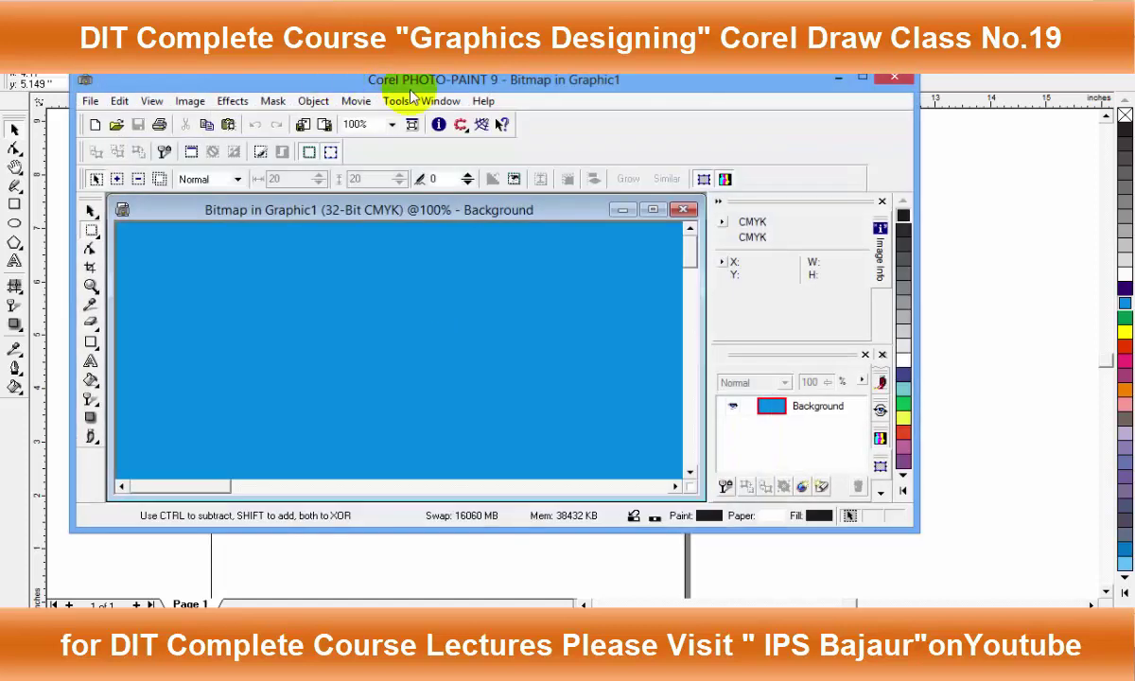
{"action": "left_click_drag", "start_coordinate": [630, 79], "coordinate": [749, 34]}
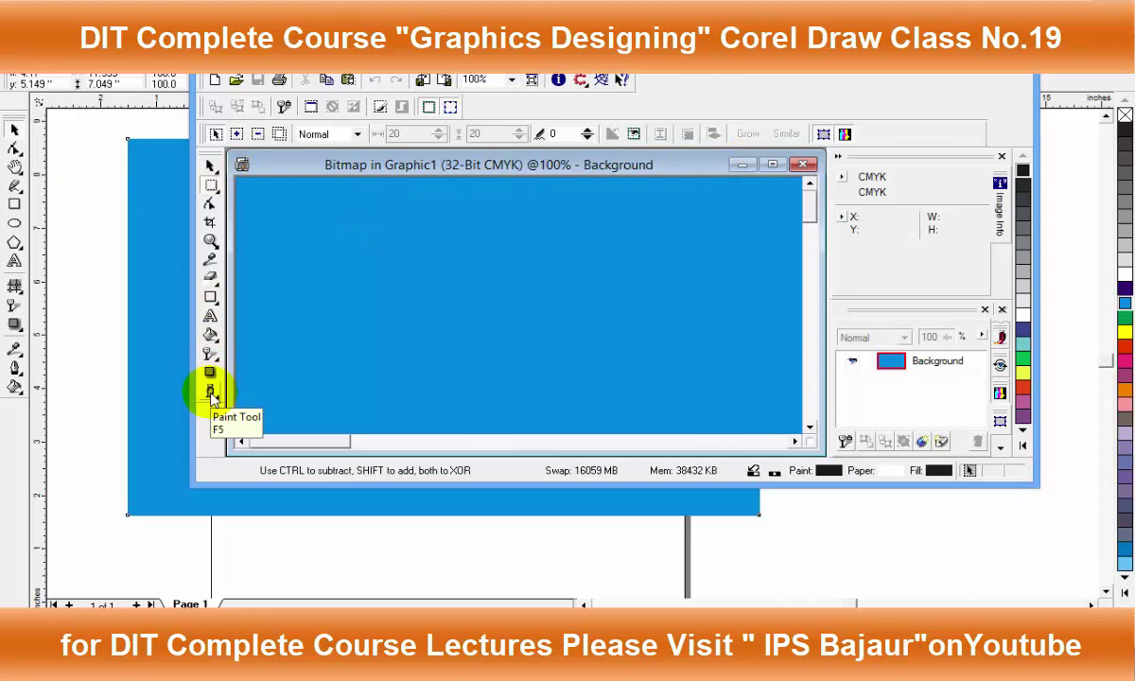
{"action": "left_click", "coordinate": [210, 394]}
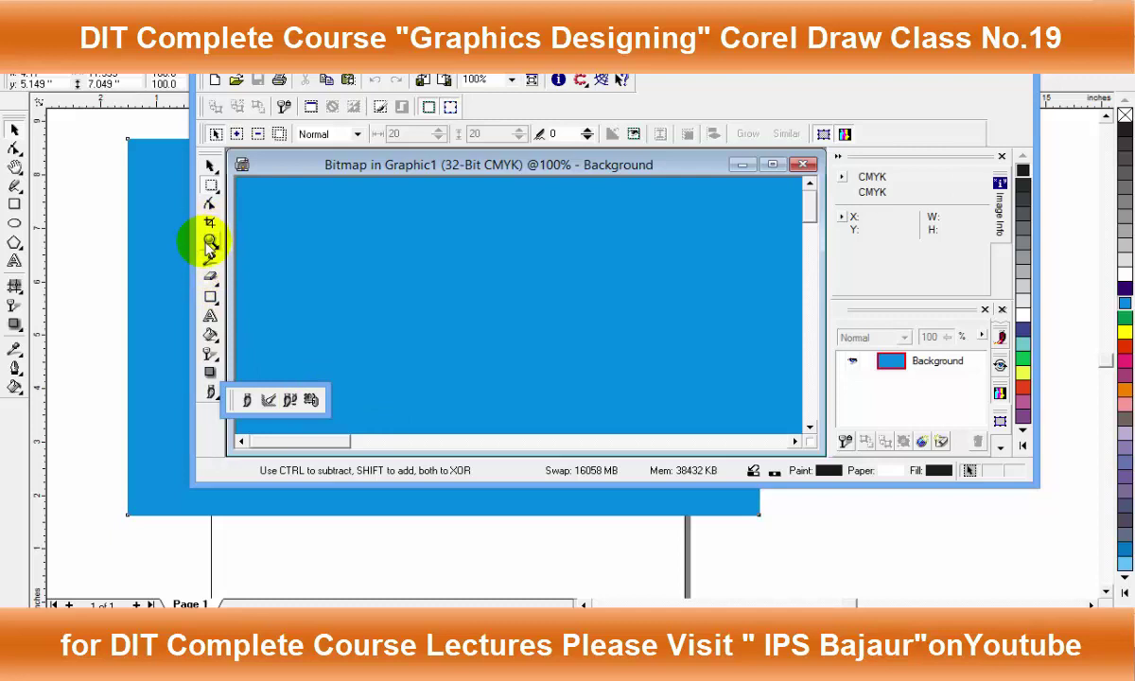
{"action": "left_click", "coordinate": [151, 227]}
{"action": "left_click", "coordinate": [291, 256]}
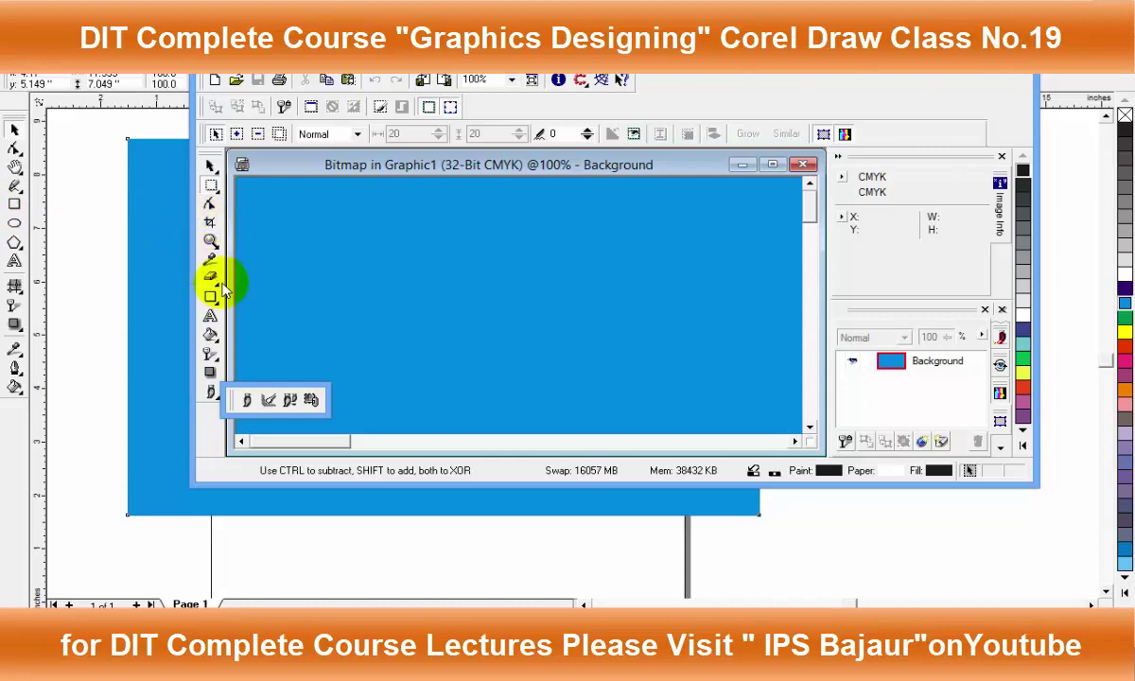
{"action": "left_click", "coordinate": [210, 278]}
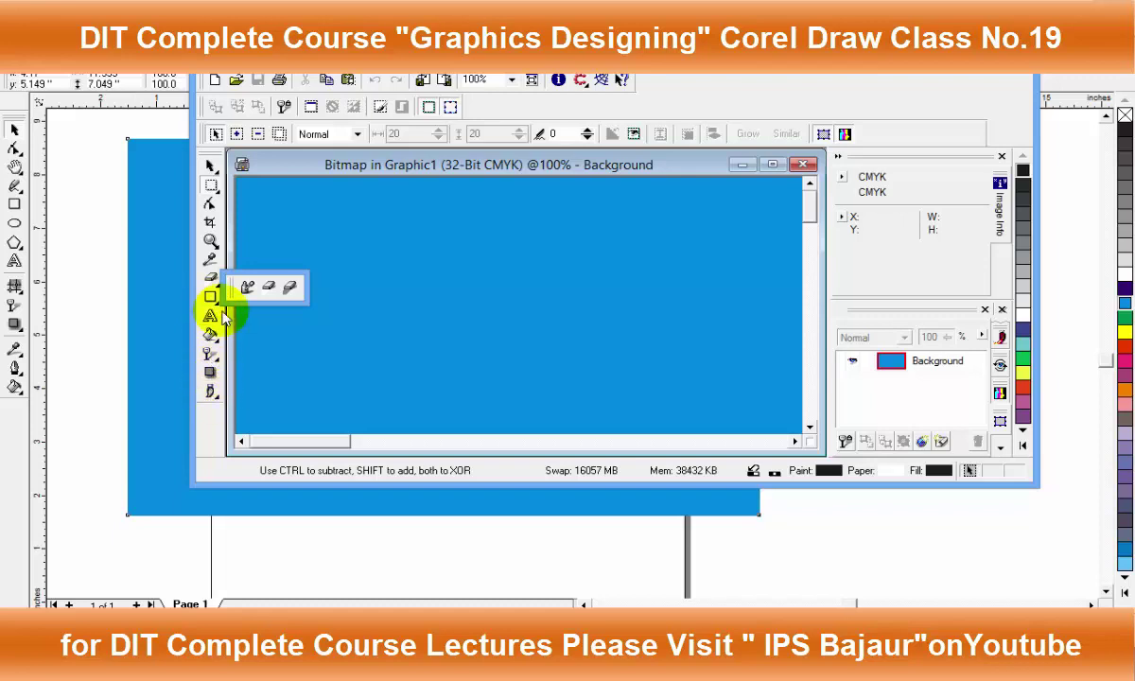
{"action": "left_click", "coordinate": [211, 392]}
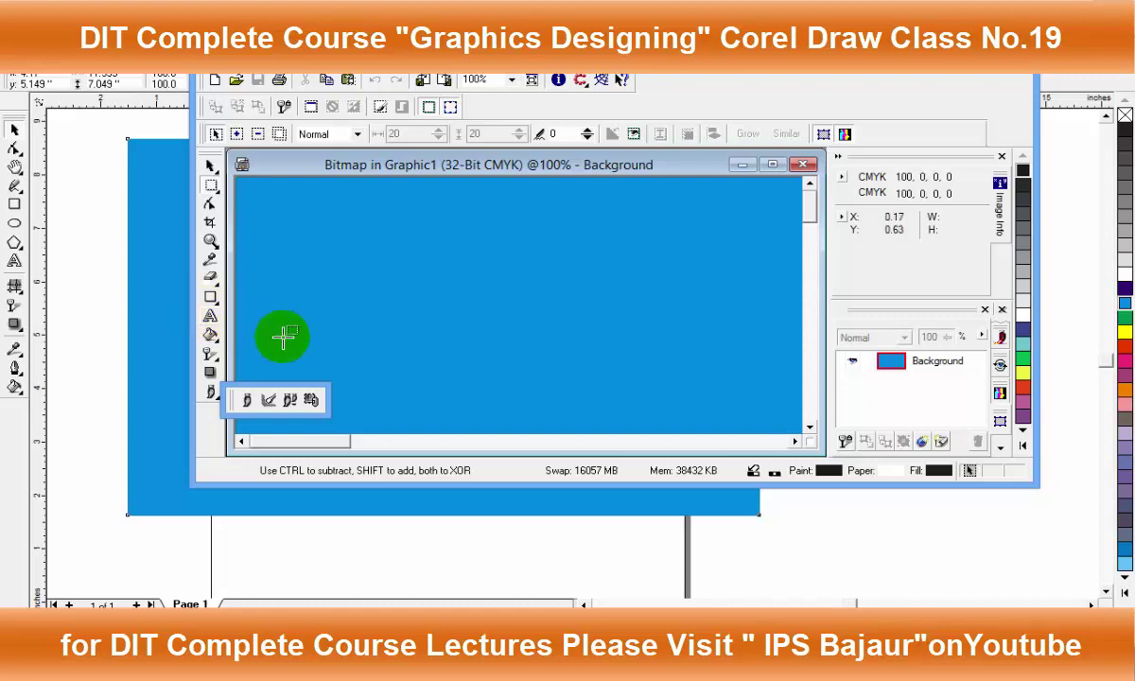
{"action": "left_click", "coordinate": [312, 399]}
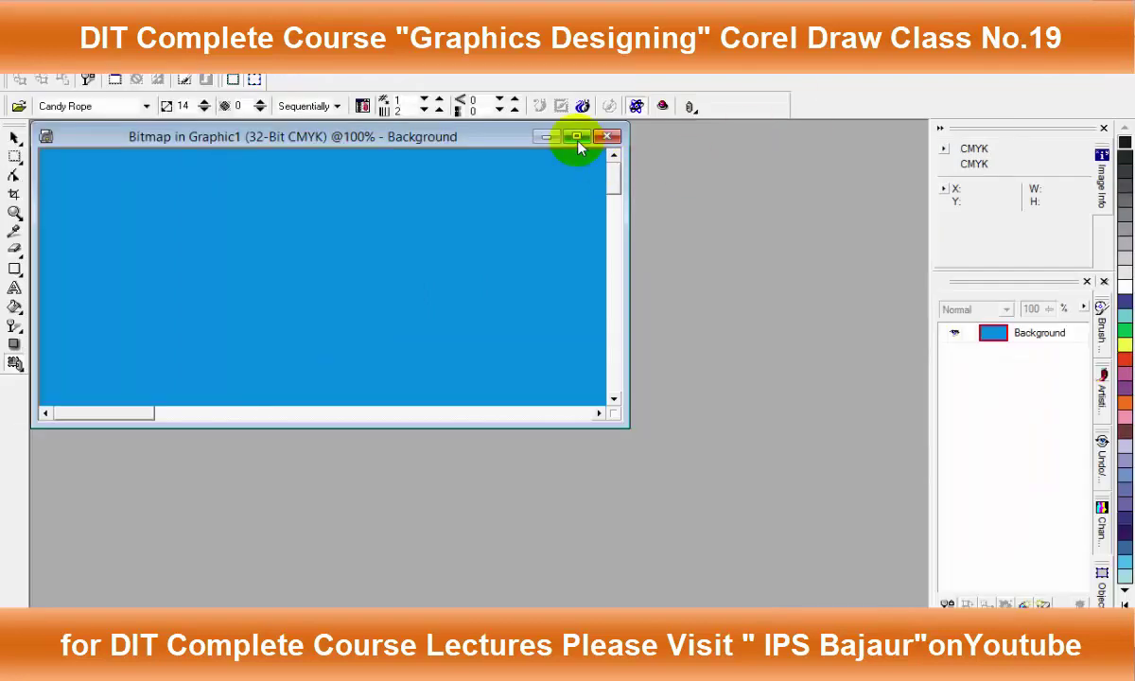
Maximize the bitmap and spray Butterfly images across the top left, top centre and right side
{"action": "left_click", "coordinate": [580, 139]}
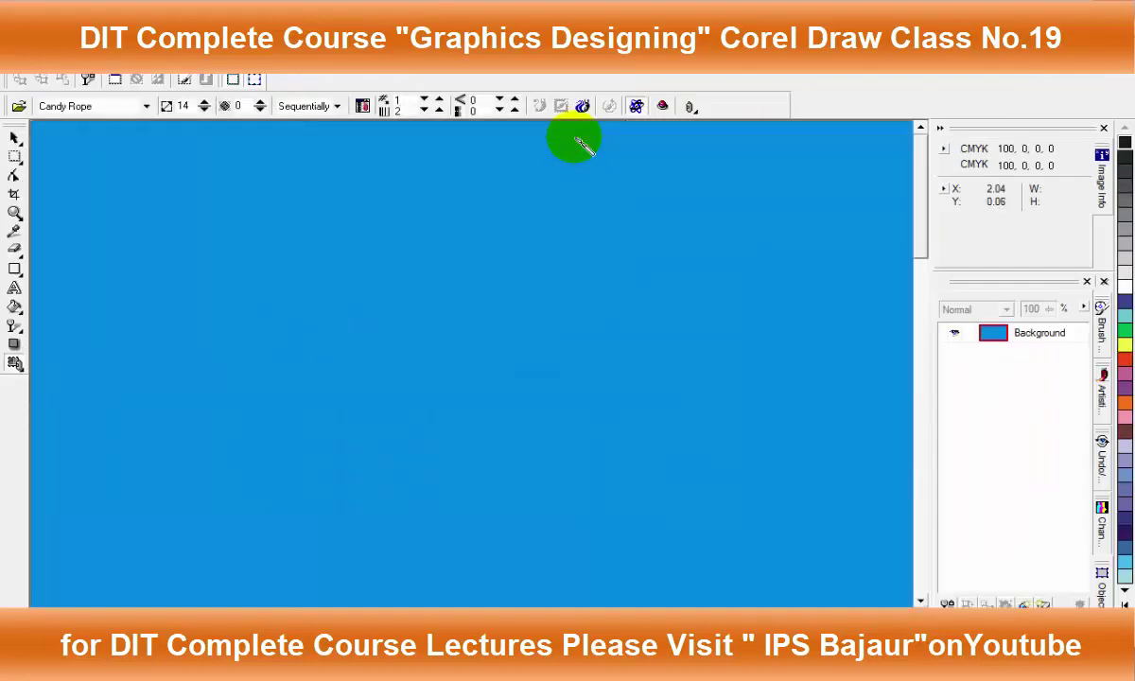
{"action": "left_click", "coordinate": [147, 107]}
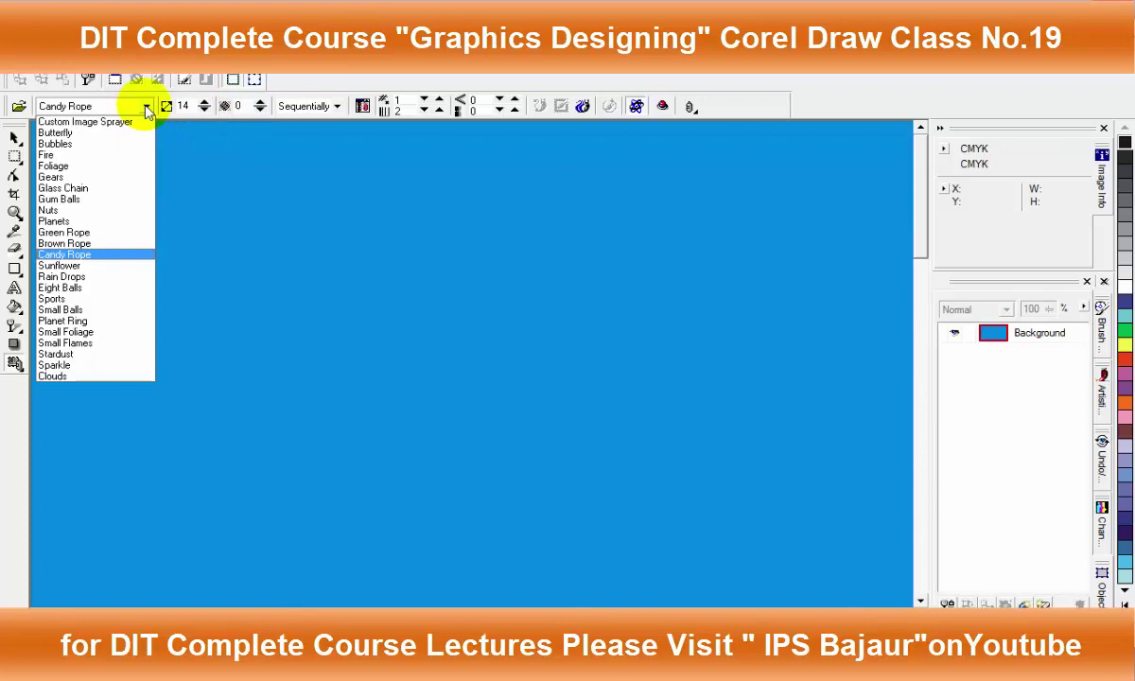
{"action": "left_click", "coordinate": [82, 133]}
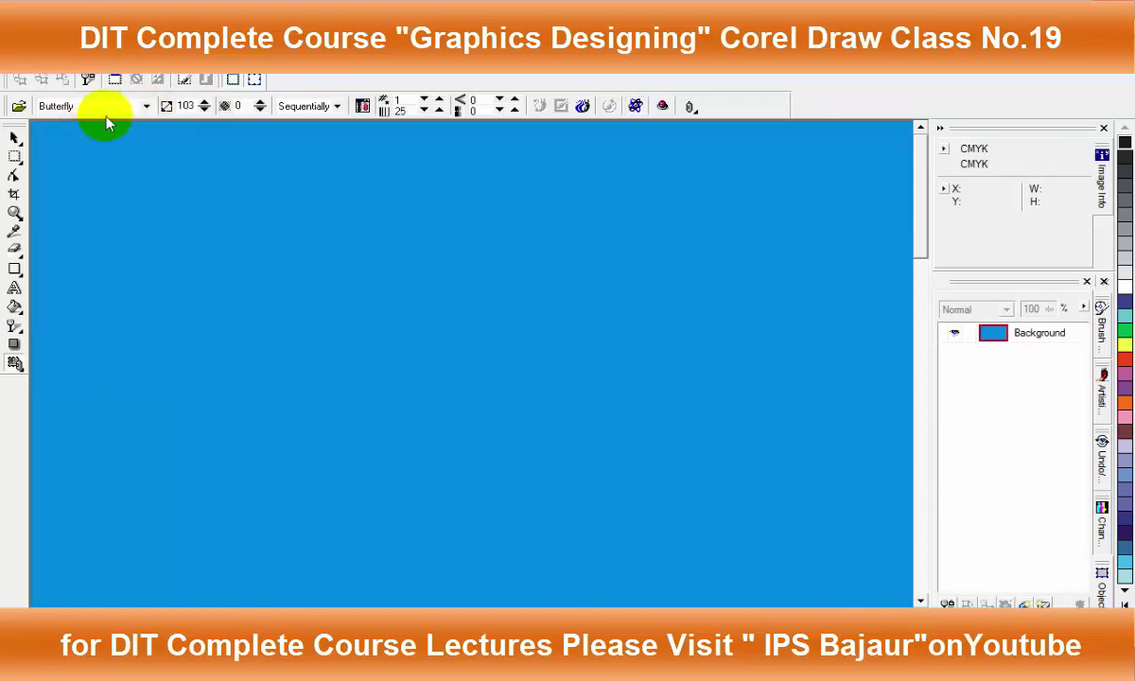
{"action": "mouse_move", "coordinate": [171, 147]}
{"action": "left_mouse_down"}
{"action": "mouse_move", "coordinate": [265, 228]}
{"action": "mouse_move", "coordinate": [355, 236]}
{"action": "mouse_move", "coordinate": [286, 304]}
{"action": "mouse_move", "coordinate": [178, 311]}
{"action": "mouse_move", "coordinate": [352, 325]}
{"action": "mouse_move", "coordinate": [473, 258]}
{"action": "mouse_move", "coordinate": [454, 358]}
{"action": "left_mouse_up"}
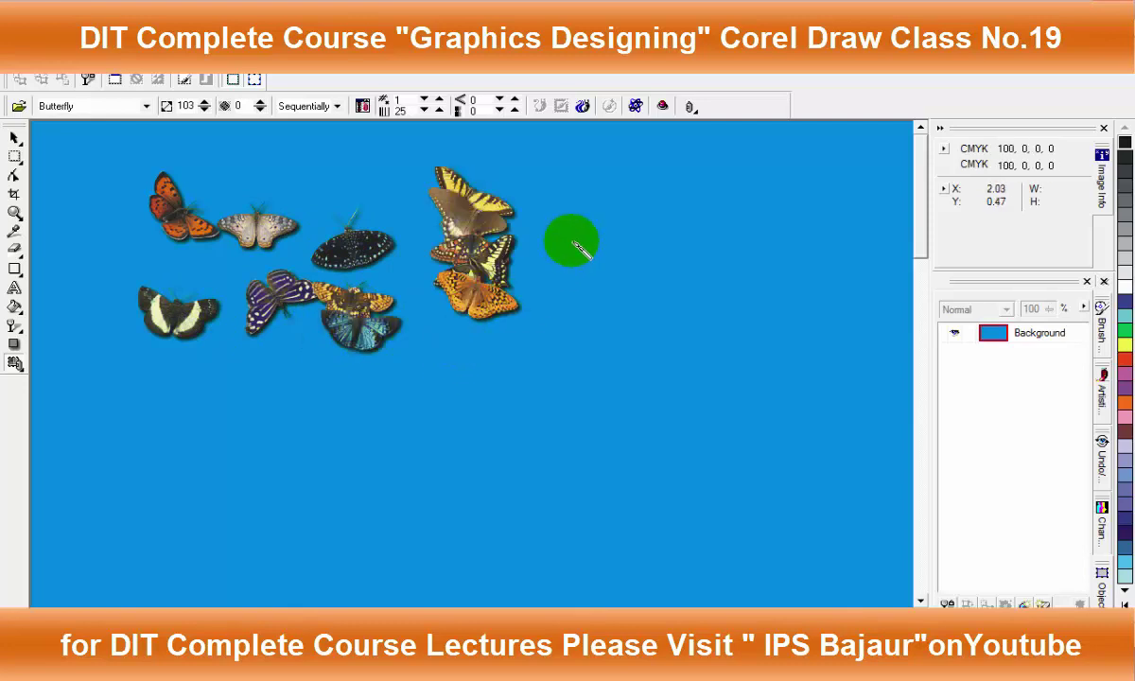
{"action": "left_click_drag", "start_coordinate": [572, 238], "coordinate": [619, 249]}
{"action": "mouse_move", "coordinate": [906, 159]}
{"action": "left_mouse_down"}
{"action": "mouse_move", "coordinate": [816, 291]}
{"action": "mouse_move", "coordinate": [776, 251]}
{"action": "mouse_move", "coordinate": [769, 281]}
{"action": "mouse_move", "coordinate": [845, 381]}
{"action": "mouse_move", "coordinate": [730, 464]}
{"action": "left_mouse_up"}
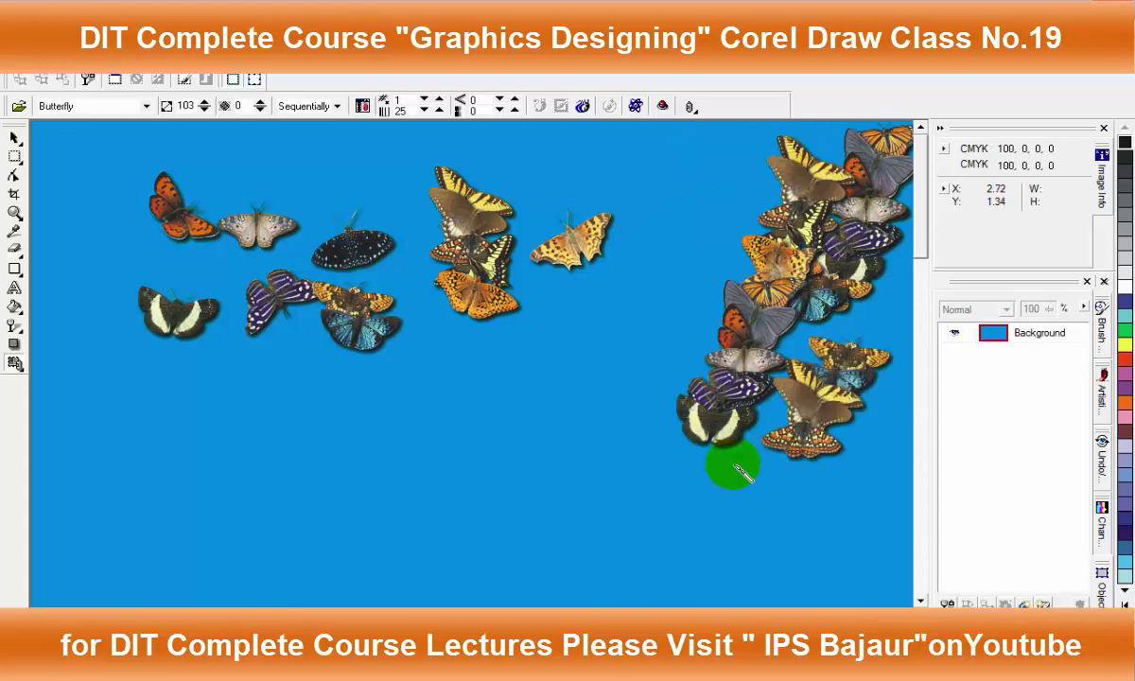
Spray a curving trail of Bubbles down the left side of the image
{"action": "left_click", "coordinate": [146, 110]}
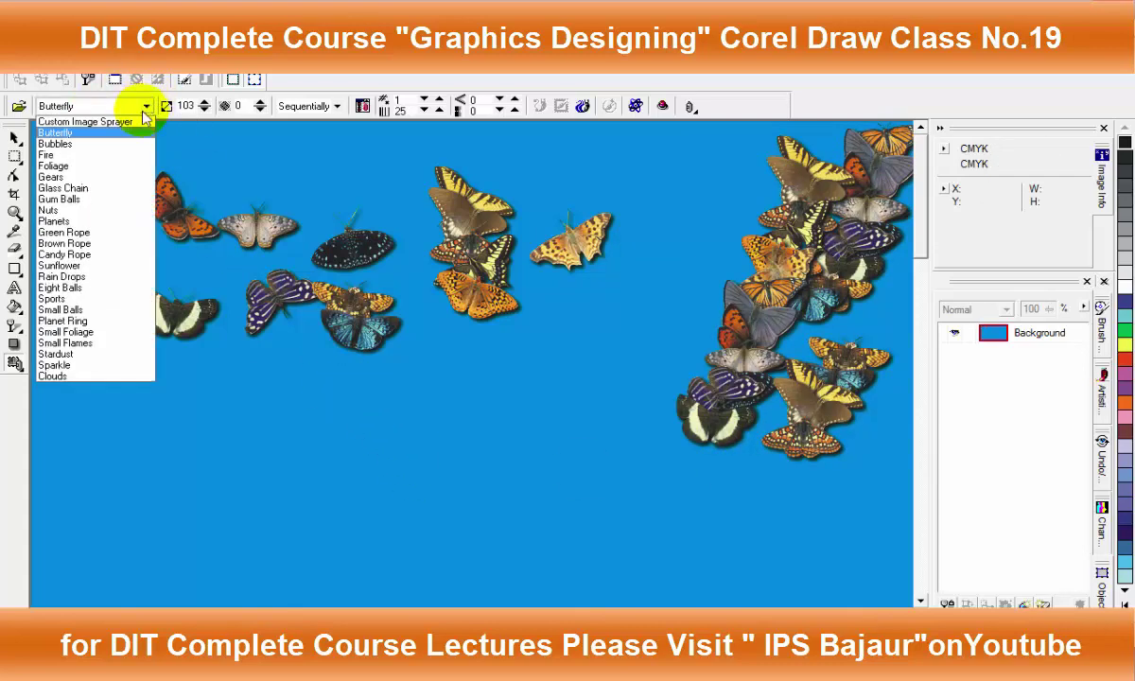
{"action": "left_click", "coordinate": [99, 148]}
{"action": "mouse_move", "coordinate": [95, 242]}
{"action": "left_mouse_down"}
{"action": "mouse_move", "coordinate": [274, 453]}
{"action": "mouse_move", "coordinate": [266, 352]}
{"action": "left_mouse_up"}
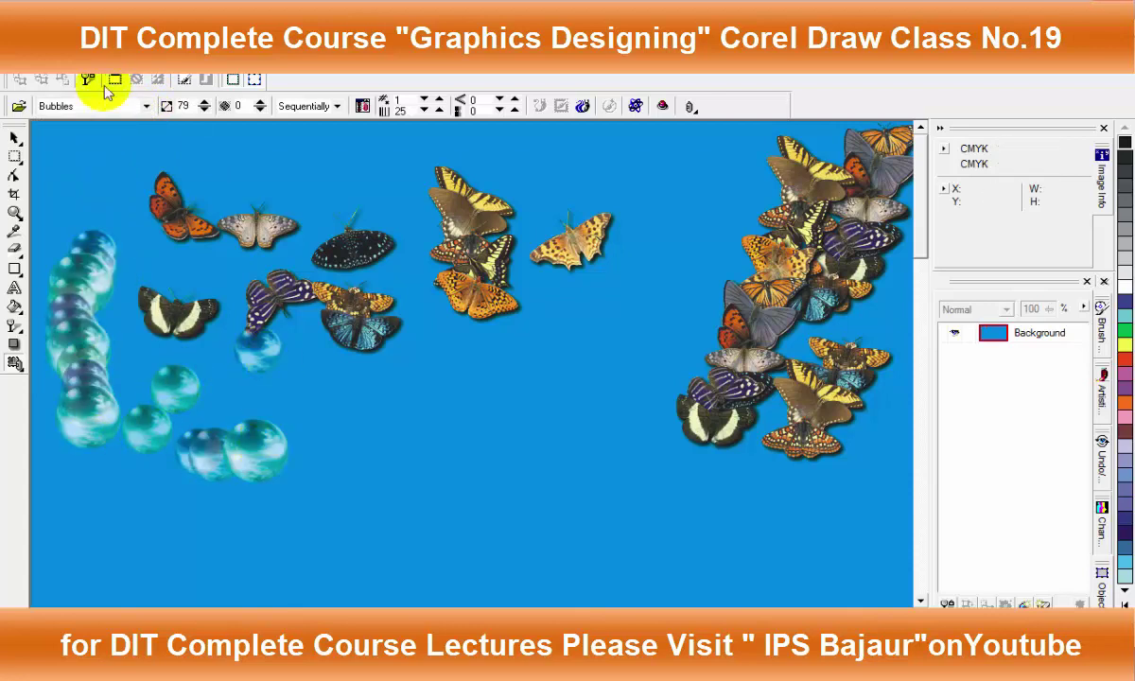
Spray Fire flames along the top, in the lower right, and as a long band across the bottom
{"action": "left_click", "coordinate": [114, 106]}
{"action": "left_click", "coordinate": [71, 156]}
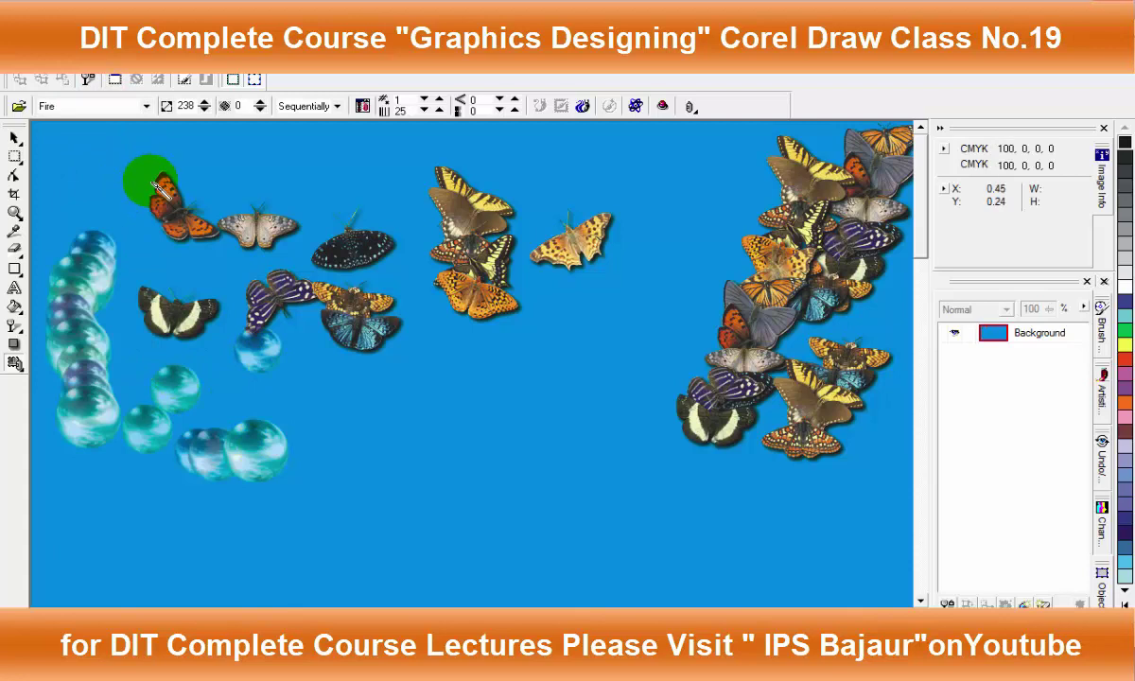
{"action": "mouse_move", "coordinate": [266, 177]}
{"action": "left_mouse_down"}
{"action": "mouse_move", "coordinate": [413, 162]}
{"action": "mouse_move", "coordinate": [447, 181]}
{"action": "left_mouse_up"}
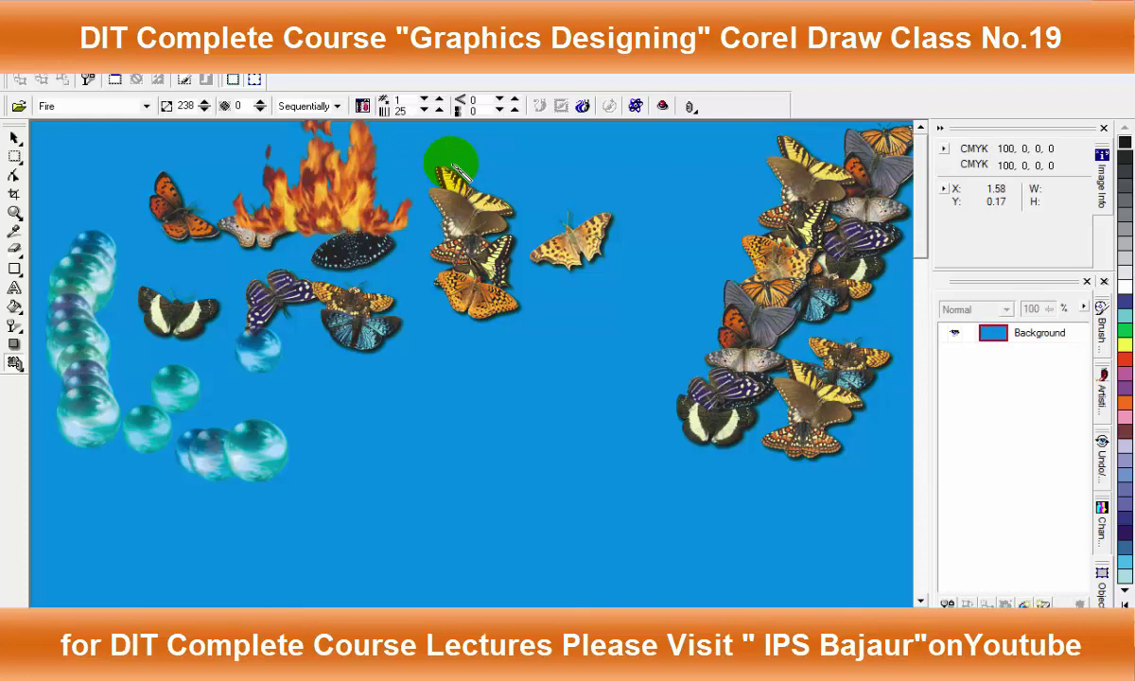
{"action": "mouse_move", "coordinate": [791, 451]}
{"action": "left_mouse_down"}
{"action": "mouse_move", "coordinate": [813, 535]}
{"action": "mouse_move", "coordinate": [735, 531]}
{"action": "mouse_move", "coordinate": [710, 501]}
{"action": "mouse_move", "coordinate": [687, 540]}
{"action": "mouse_move", "coordinate": [733, 487]}
{"action": "mouse_move", "coordinate": [762, 560]}
{"action": "mouse_move", "coordinate": [889, 558]}
{"action": "mouse_move", "coordinate": [871, 511]}
{"action": "left_mouse_up"}
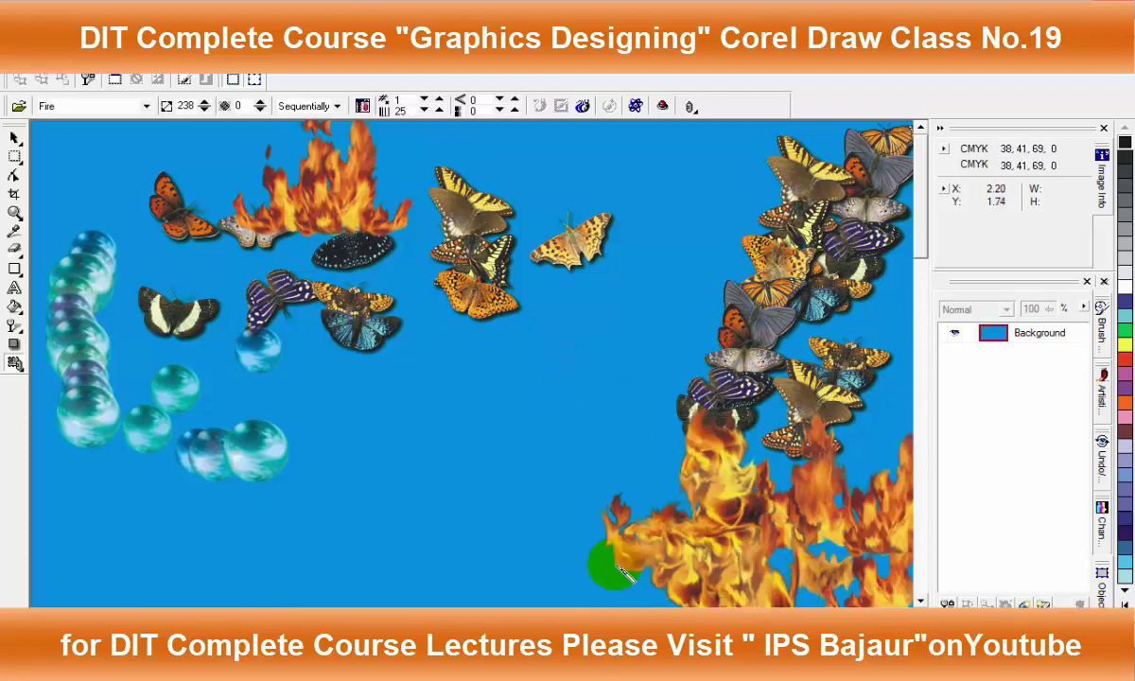
{"action": "mouse_move", "coordinate": [632, 549]}
{"action": "left_mouse_down"}
{"action": "mouse_move", "coordinate": [862, 469]}
{"action": "mouse_move", "coordinate": [748, 505]}
{"action": "left_mouse_up"}
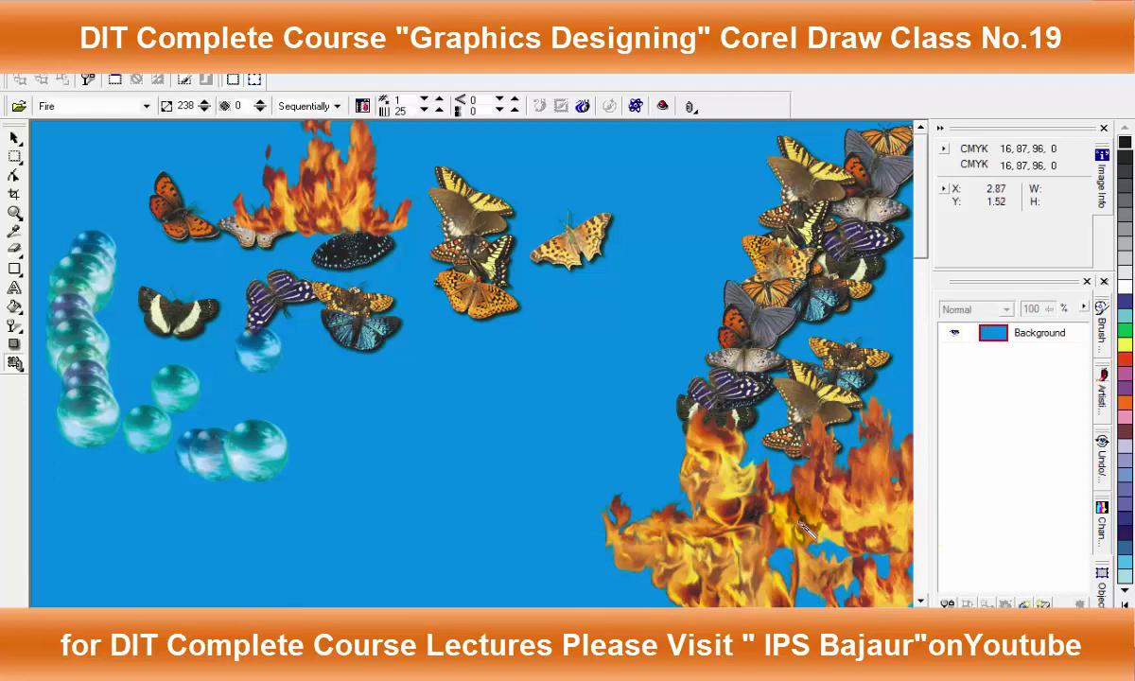
{"action": "mouse_move", "coordinate": [641, 536]}
{"action": "left_mouse_down"}
{"action": "mouse_move", "coordinate": [651, 436]}
{"action": "mouse_move", "coordinate": [106, 545]}
{"action": "mouse_move", "coordinate": [418, 553]}
{"action": "mouse_move", "coordinate": [217, 390]}
{"action": "mouse_move", "coordinate": [83, 151]}
{"action": "left_mouse_up"}
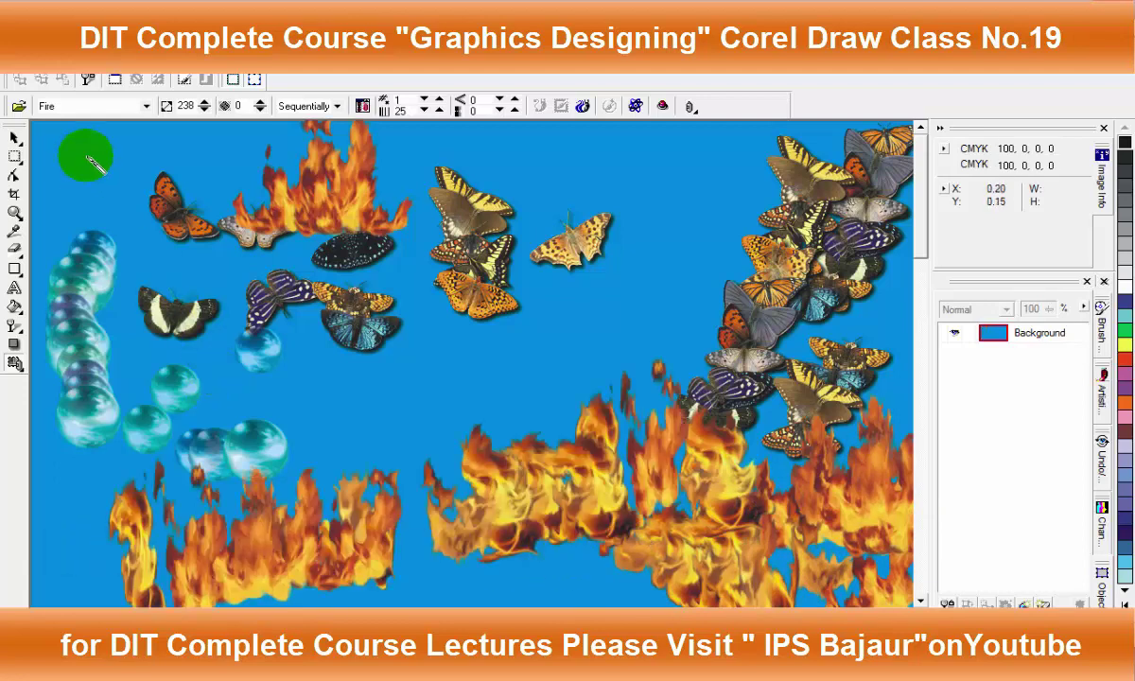
Spray green Foliage leaves across the centre of the image
{"action": "left_click", "coordinate": [90, 104]}
{"action": "left_click", "coordinate": [68, 167]}
{"action": "mouse_move", "coordinate": [621, 192]}
{"action": "left_mouse_down"}
{"action": "mouse_move", "coordinate": [684, 240]}
{"action": "mouse_move", "coordinate": [602, 304]}
{"action": "mouse_move", "coordinate": [416, 352]}
{"action": "mouse_move", "coordinate": [507, 367]}
{"action": "mouse_move", "coordinate": [634, 363]}
{"action": "mouse_move", "coordinate": [691, 317]}
{"action": "mouse_move", "coordinate": [771, 412]}
{"action": "left_mouse_up"}
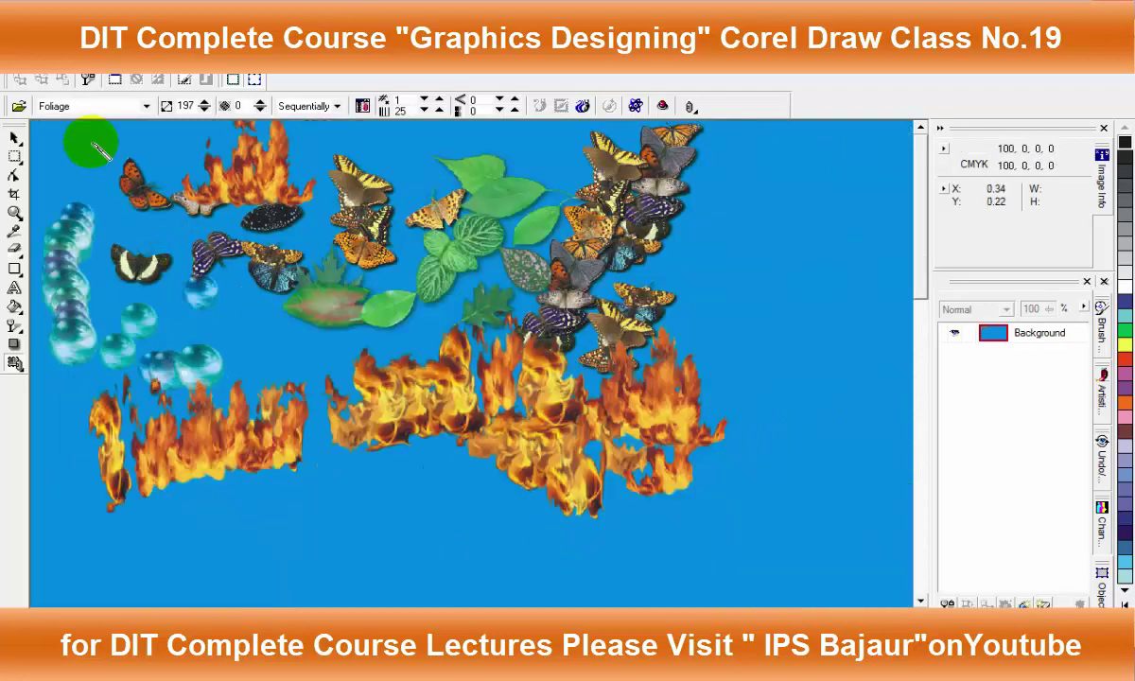
Spray a cluster of Gears down the right side of the image
{"action": "left_click", "coordinate": [85, 106]}
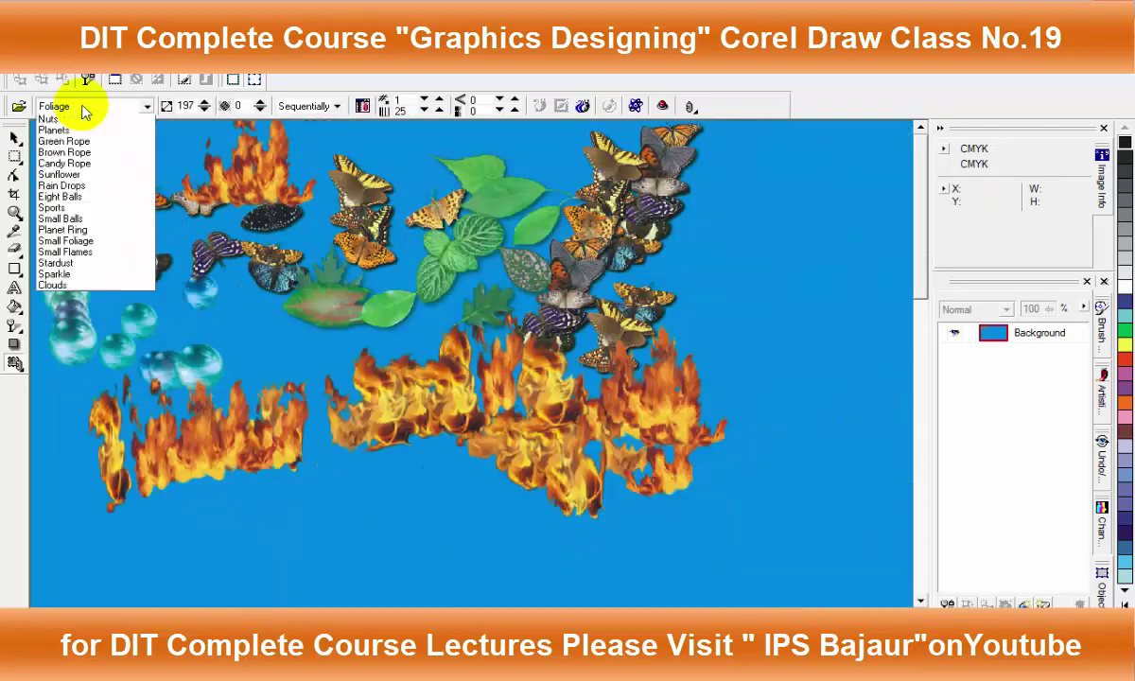
{"action": "left_click", "coordinate": [52, 177]}
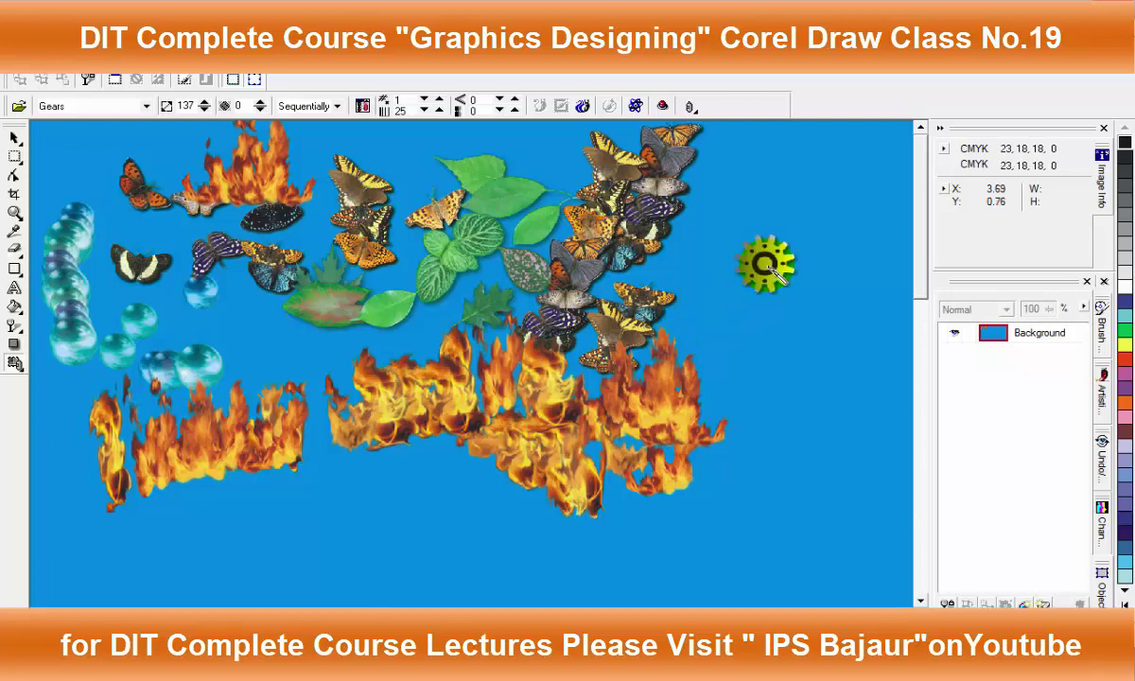
{"action": "left_click", "coordinate": [766, 263]}
{"action": "left_click", "coordinate": [833, 300]}
{"action": "left_click", "coordinate": [825, 358]}
{"action": "left_click_drag", "start_coordinate": [880, 222], "coordinate": [771, 187]}
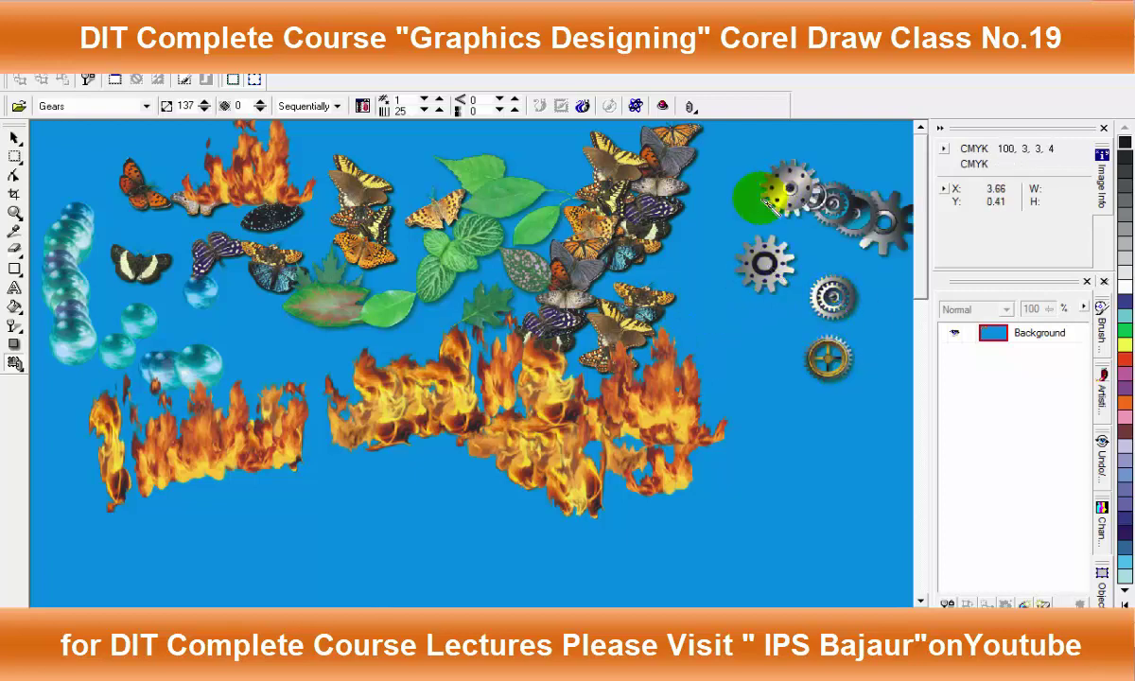
{"action": "mouse_move", "coordinate": [907, 288]}
{"action": "left_mouse_down"}
{"action": "mouse_move", "coordinate": [823, 421]}
{"action": "mouse_move", "coordinate": [773, 385]}
{"action": "mouse_move", "coordinate": [760, 337]}
{"action": "mouse_move", "coordinate": [617, 171]}
{"action": "left_mouse_up"}
Spray Glass Chain beads at the lower right
{"action": "left_click", "coordinate": [87, 105]}
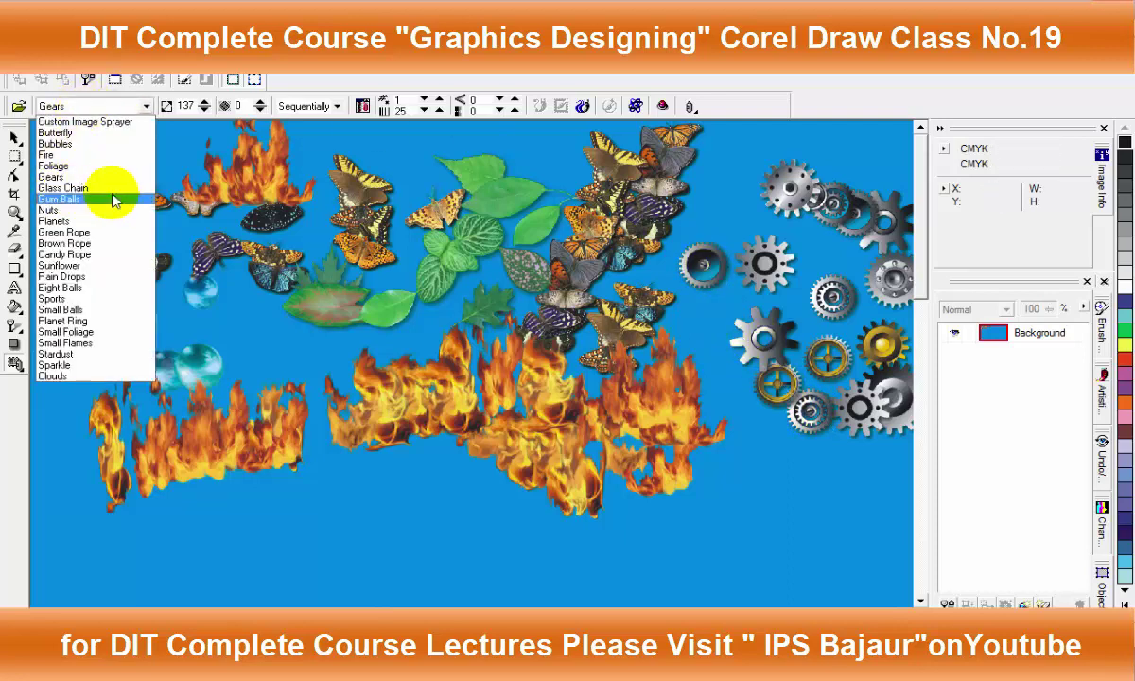
{"action": "left_click", "coordinate": [113, 189]}
{"action": "left_click_drag", "start_coordinate": [820, 476], "coordinate": [849, 536]}
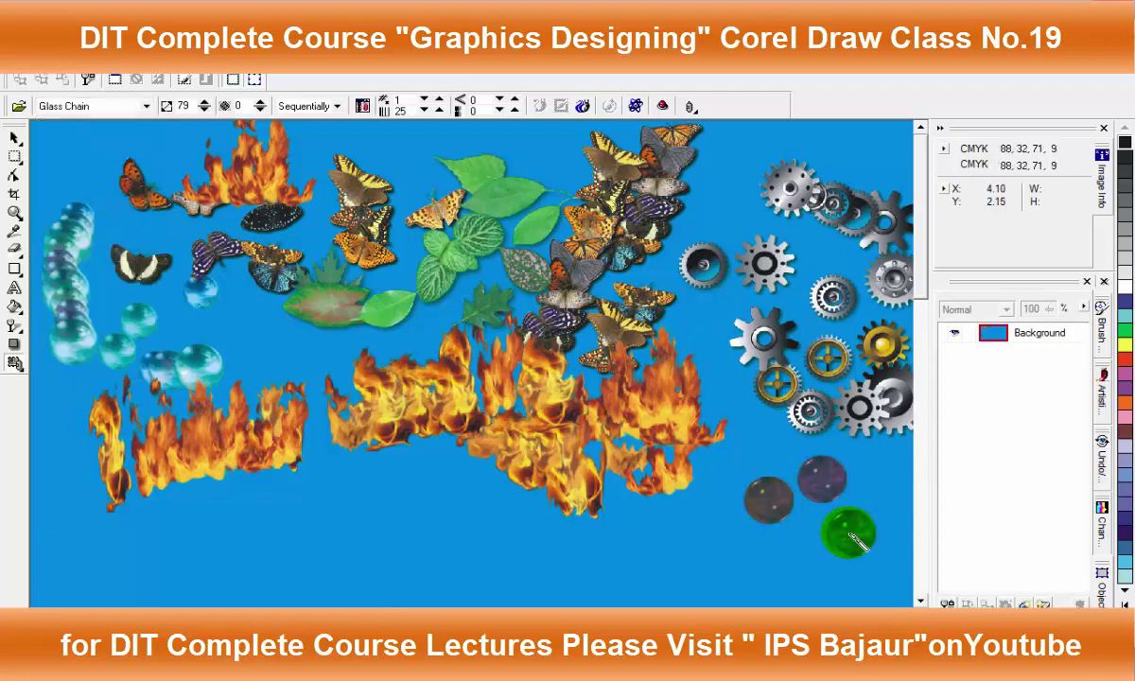
{"action": "left_click_drag", "start_coordinate": [856, 541], "coordinate": [821, 449]}
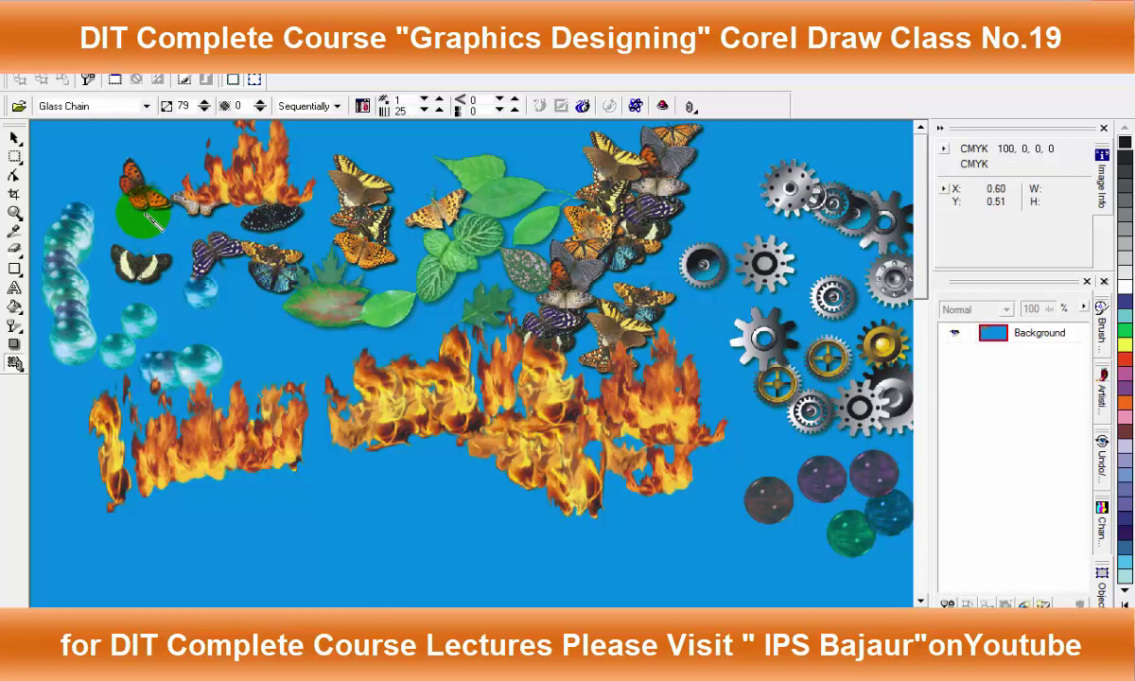
Scatter Gum Balls across the top and beside the gears on the right
{"action": "left_click", "coordinate": [104, 106]}
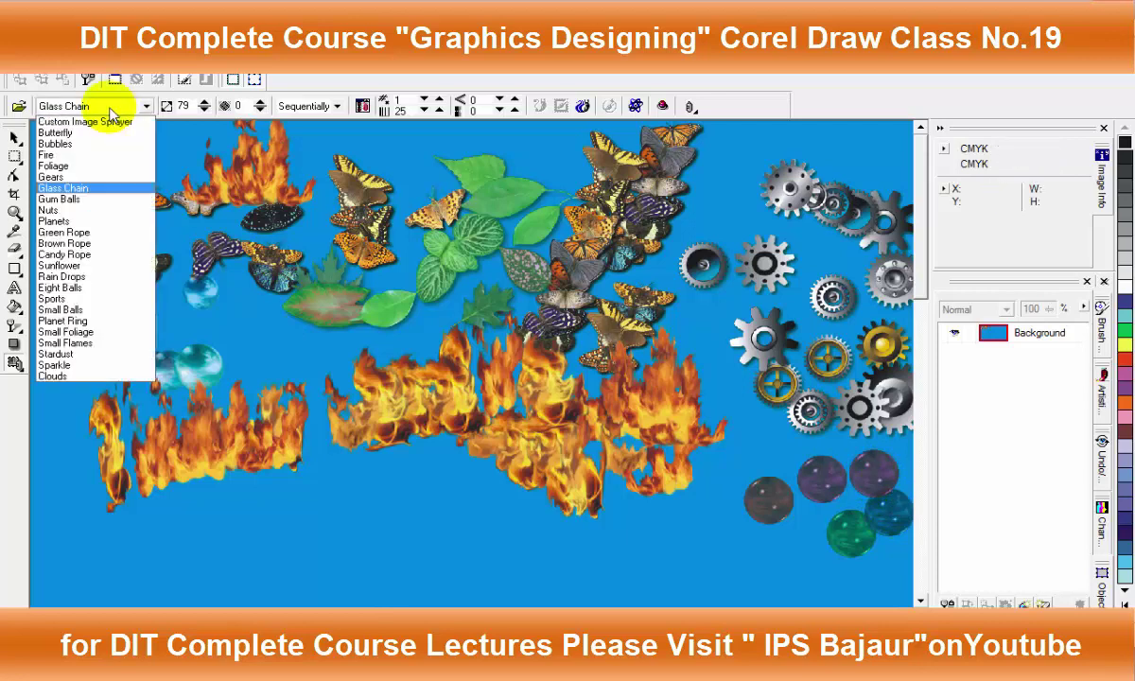
{"action": "left_click", "coordinate": [87, 206]}
{"action": "left_click_drag", "start_coordinate": [63, 165], "coordinate": [104, 196]}
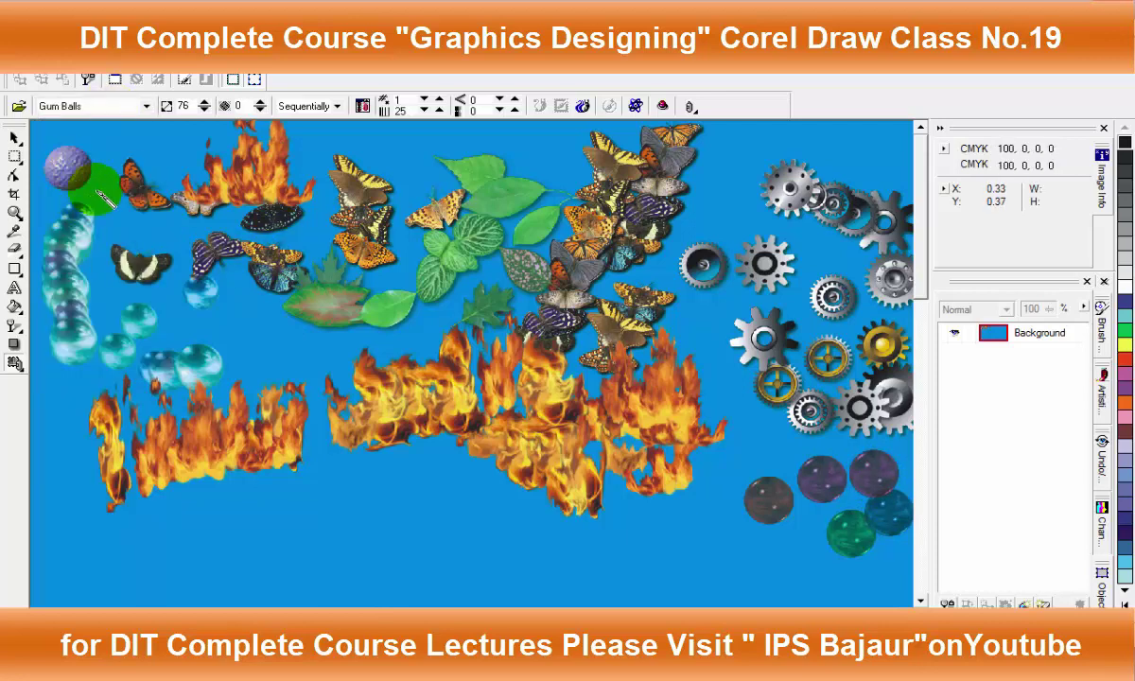
{"action": "left_click", "coordinate": [392, 144]}
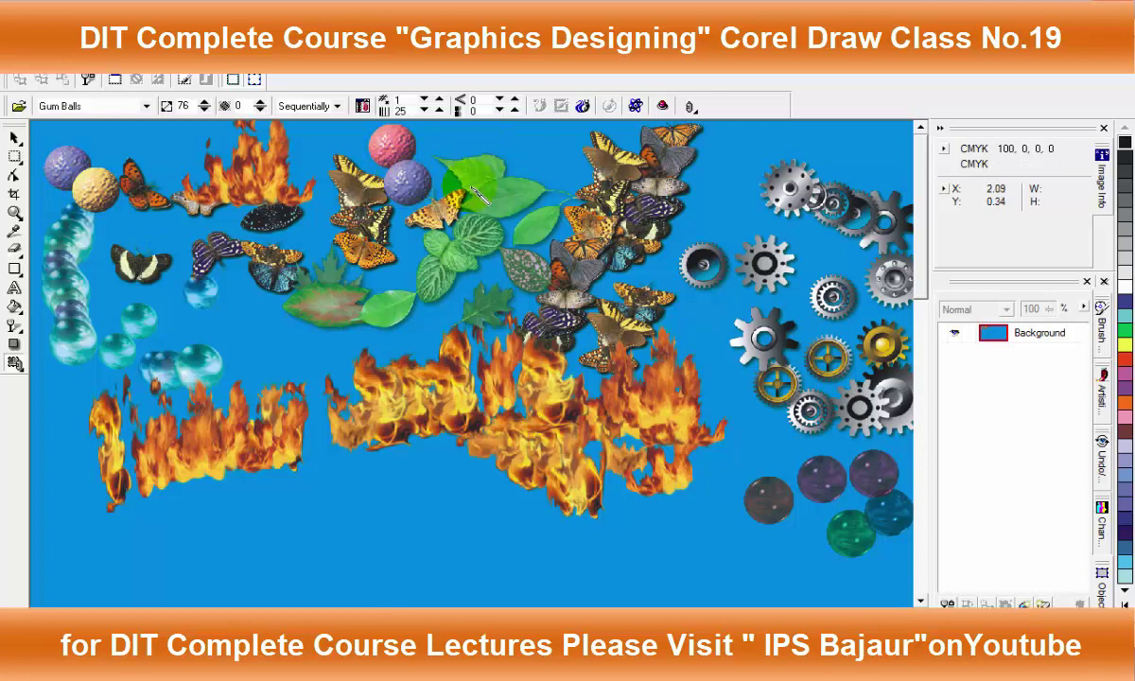
{"action": "left_click", "coordinate": [539, 154]}
{"action": "mouse_move", "coordinate": [733, 165]}
{"action": "left_mouse_down"}
{"action": "mouse_move", "coordinate": [728, 197]}
{"action": "mouse_move", "coordinate": [755, 284]}
{"action": "mouse_move", "coordinate": [714, 329]}
{"action": "mouse_move", "coordinate": [764, 456]}
{"action": "left_mouse_up"}
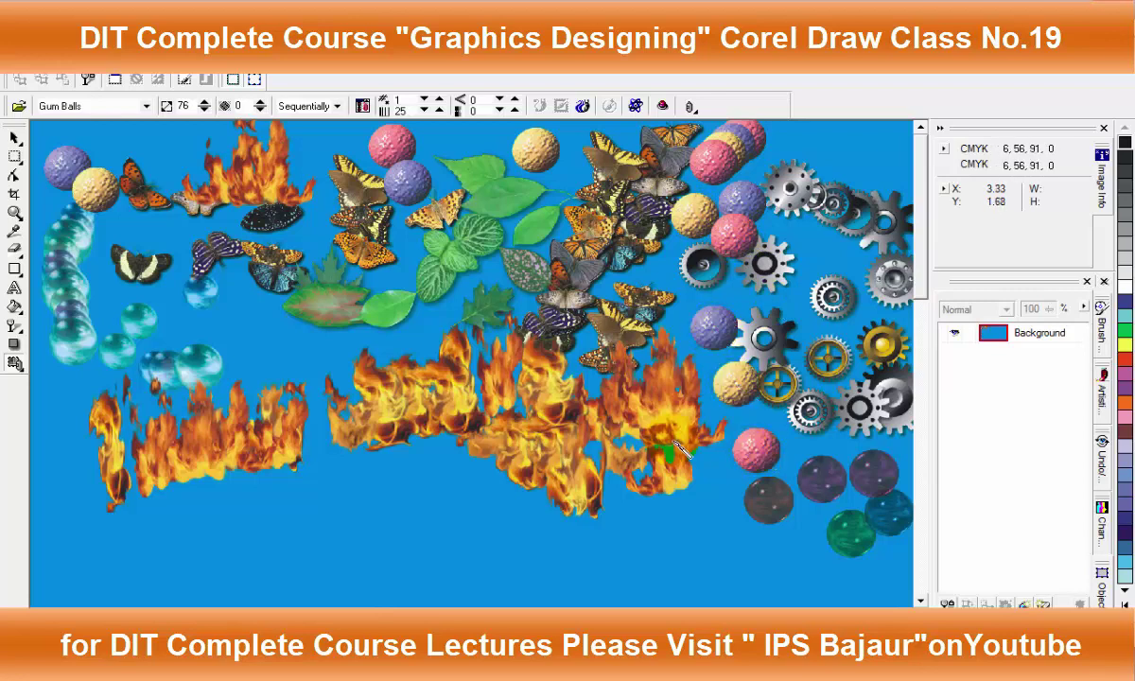
{"action": "left_click", "coordinate": [52, 105]}
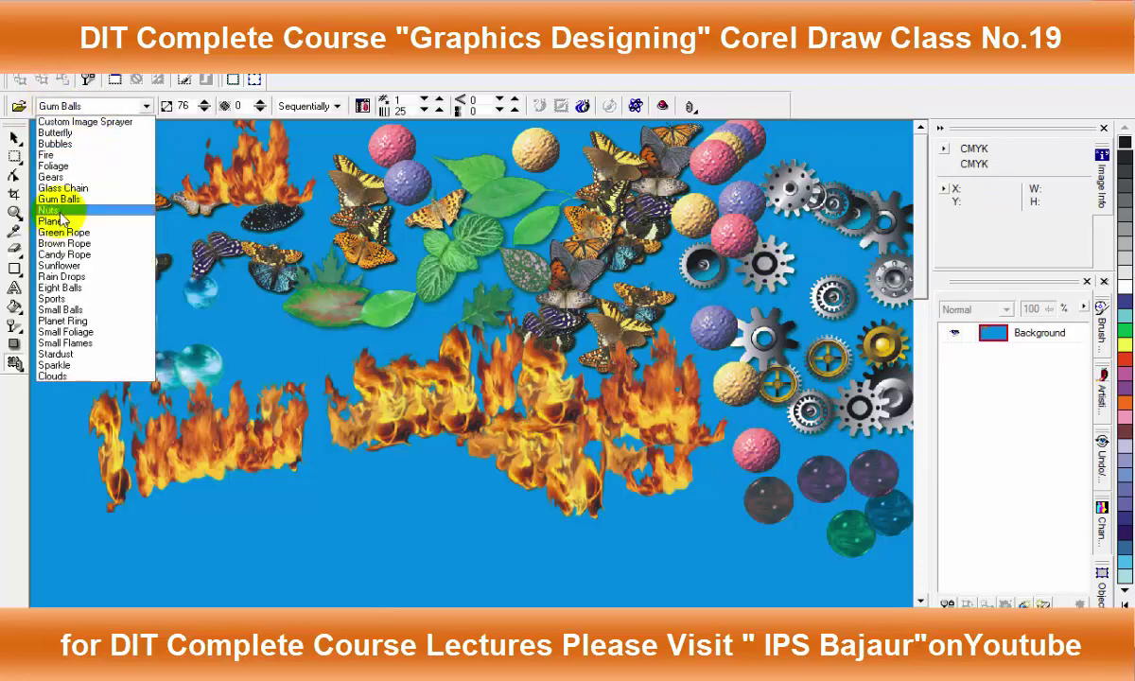
Spray a heap of Nuts along the bottom, from lower right to bottom centre
{"action": "left_click", "coordinate": [62, 212]}
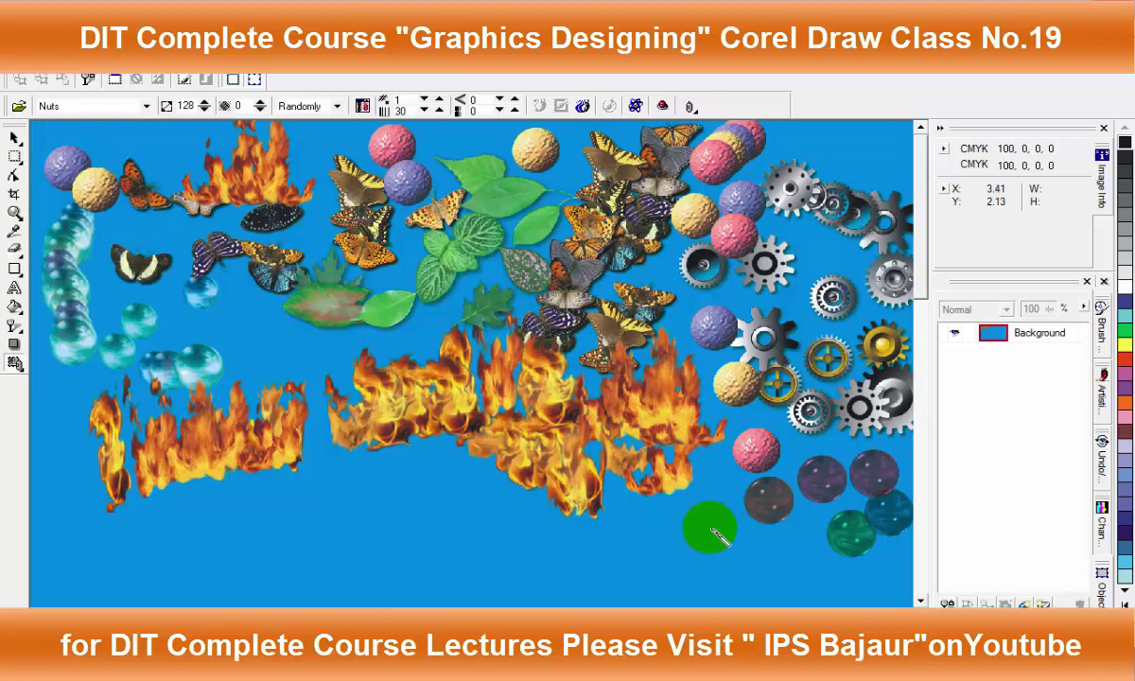
{"action": "mouse_move", "coordinate": [773, 545]}
{"action": "left_mouse_down"}
{"action": "mouse_move", "coordinate": [683, 571]}
{"action": "mouse_move", "coordinate": [667, 537]}
{"action": "mouse_move", "coordinate": [773, 553]}
{"action": "mouse_move", "coordinate": [816, 589]}
{"action": "mouse_move", "coordinate": [722, 602]}
{"action": "left_mouse_up"}
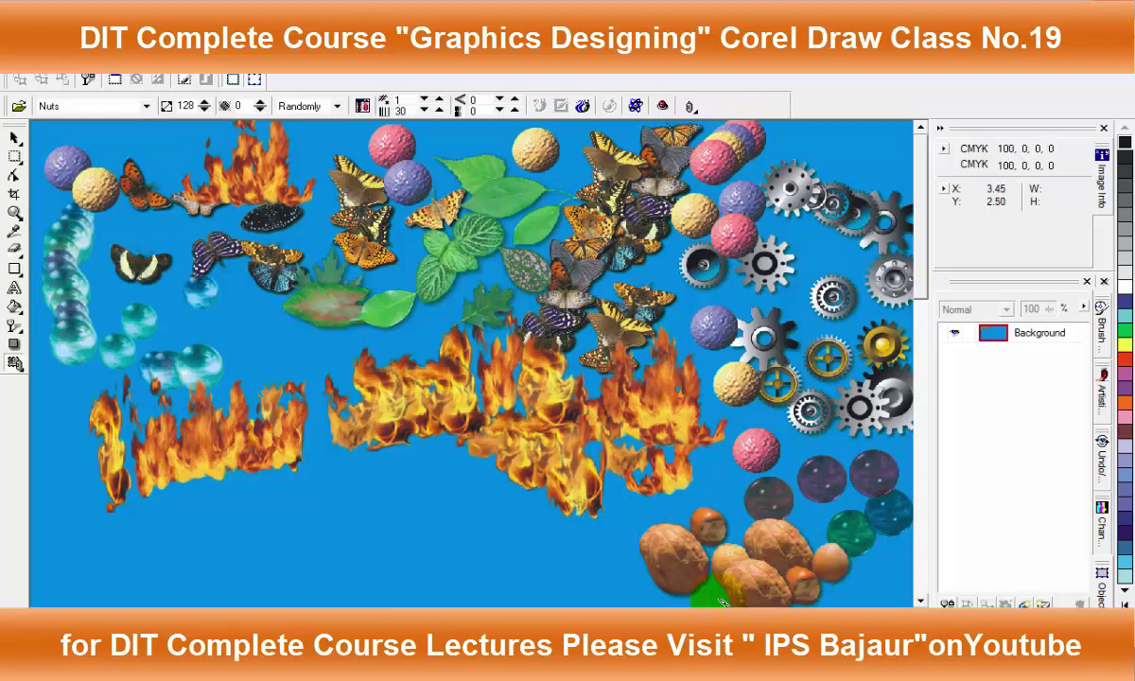
{"action": "left_click_drag", "start_coordinate": [730, 526], "coordinate": [722, 483]}
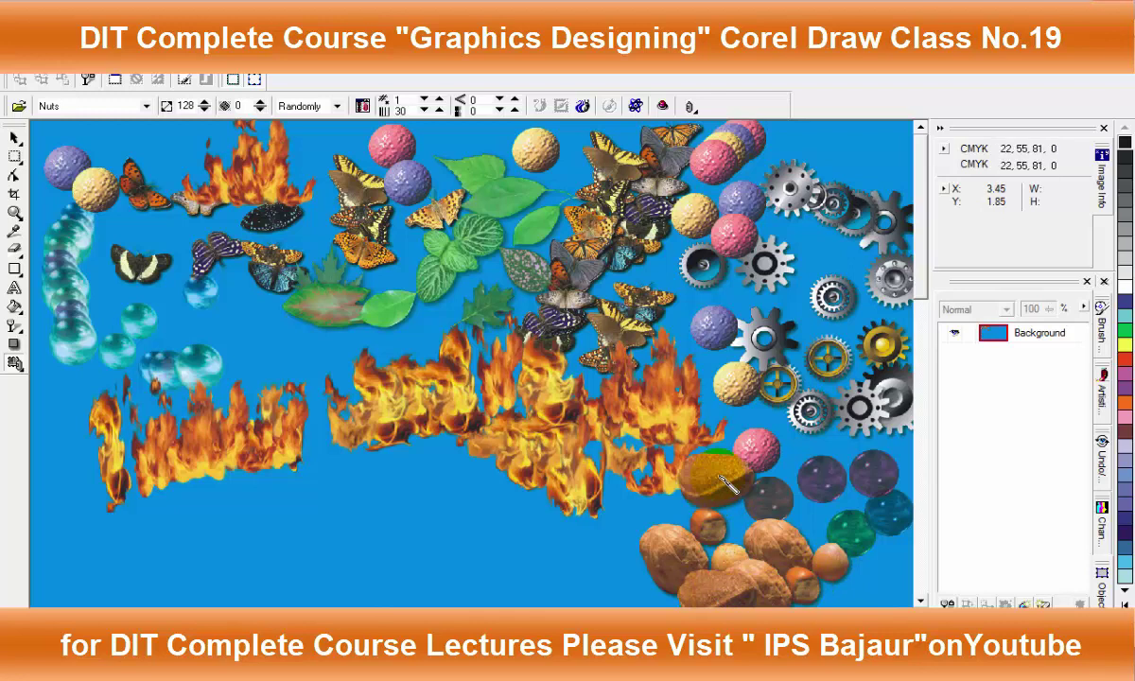
{"action": "left_click_drag", "start_coordinate": [684, 501], "coordinate": [644, 522]}
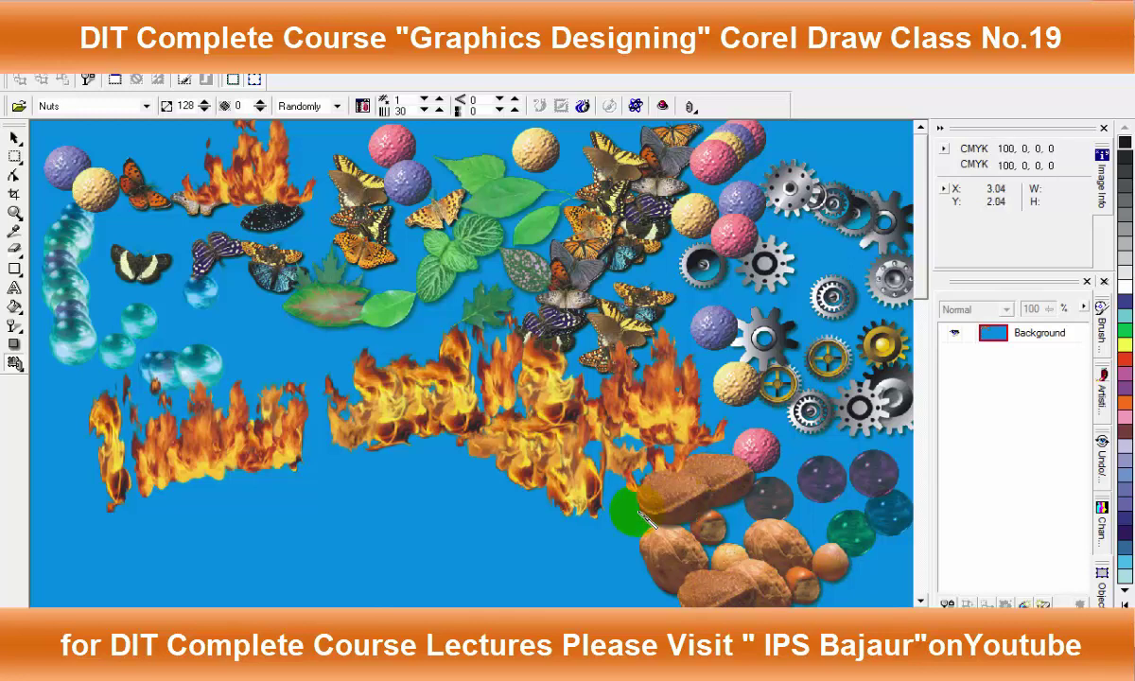
{"action": "mouse_move", "coordinate": [641, 568]}
{"action": "left_mouse_down"}
{"action": "mouse_move", "coordinate": [558, 545]}
{"action": "mouse_move", "coordinate": [588, 589]}
{"action": "mouse_move", "coordinate": [622, 602]}
{"action": "left_mouse_up"}
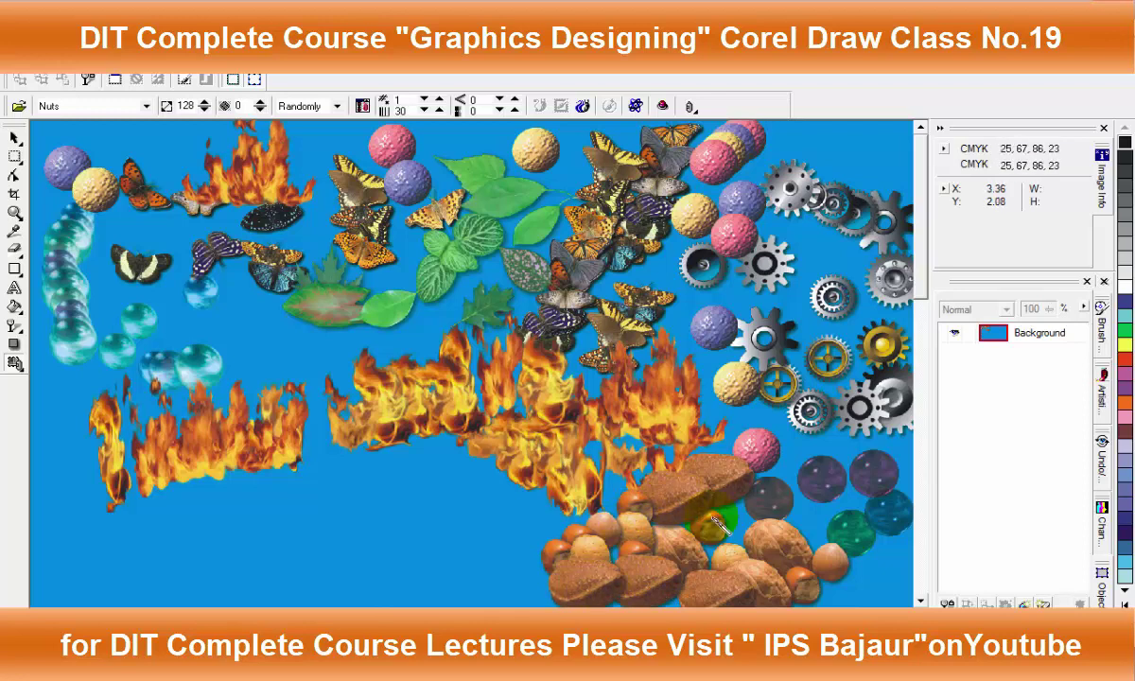
{"action": "mouse_move", "coordinate": [545, 530]}
{"action": "left_mouse_down"}
{"action": "mouse_move", "coordinate": [516, 487]}
{"action": "mouse_move", "coordinate": [482, 515]}
{"action": "mouse_move", "coordinate": [501, 579]}
{"action": "left_mouse_up"}
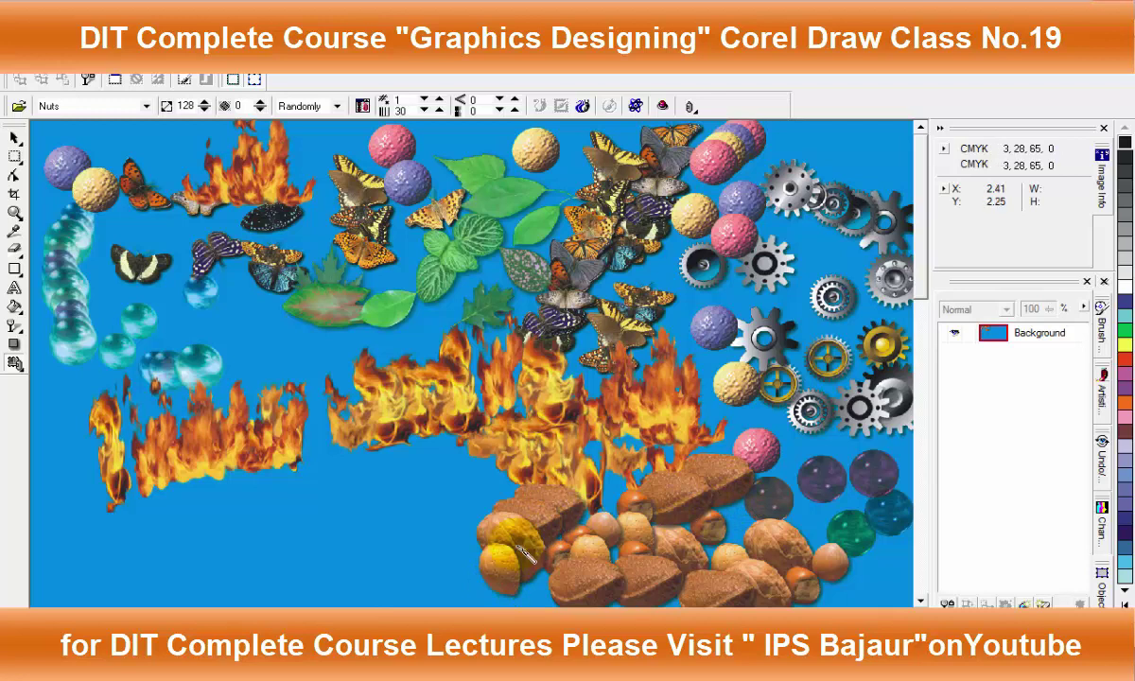
{"action": "mouse_move", "coordinate": [549, 526]}
{"action": "left_mouse_down"}
{"action": "mouse_move", "coordinate": [501, 539]}
{"action": "mouse_move", "coordinate": [536, 598]}
{"action": "left_mouse_up"}
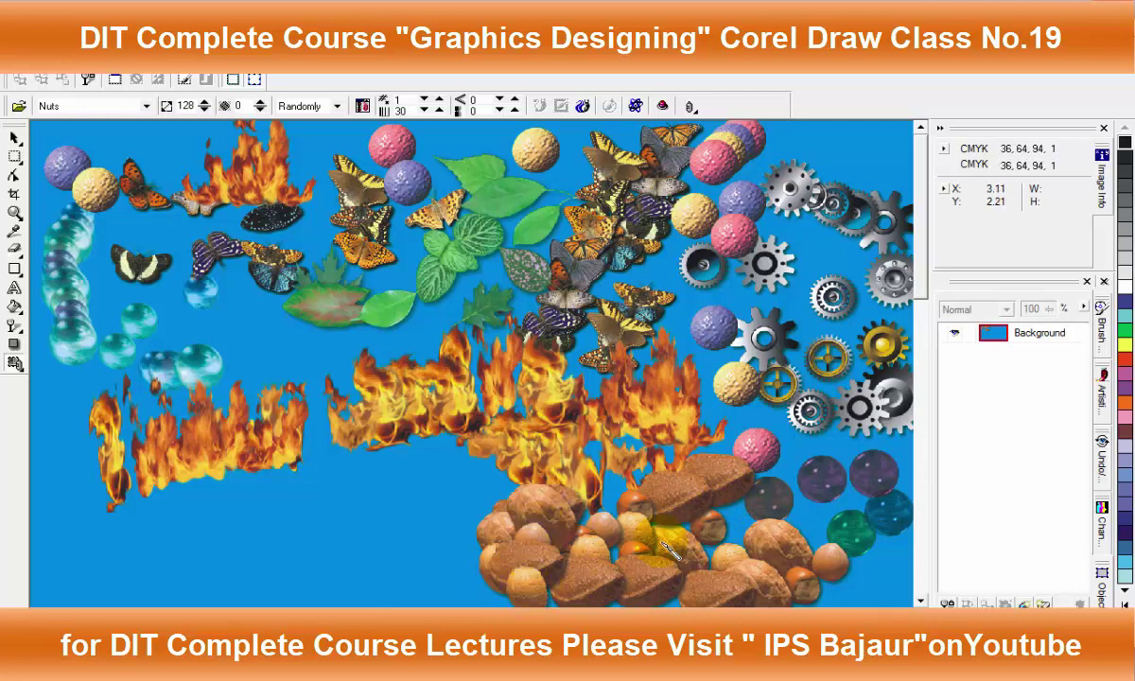
Spray a column of Planets along the left edge
{"action": "left_click", "coordinate": [78, 101]}
{"action": "left_click", "coordinate": [54, 220]}
{"action": "left_click_drag", "start_coordinate": [59, 373], "coordinate": [66, 525]}
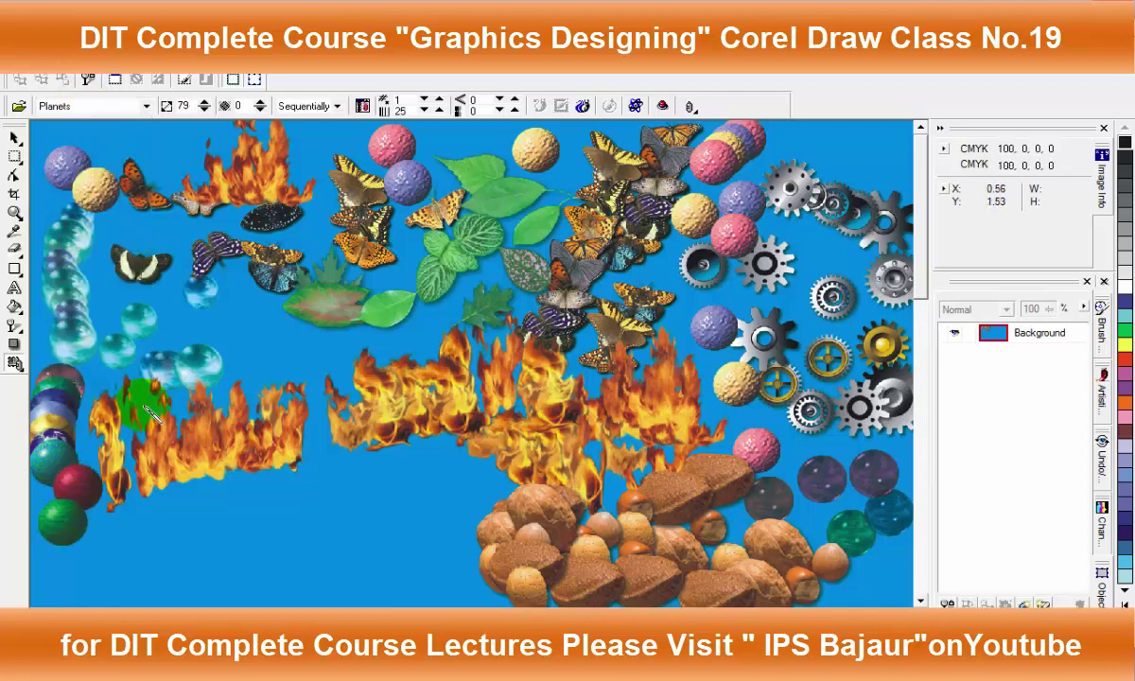
Spray a Green Rope coil at the lower left
{"action": "left_click", "coordinate": [121, 108]}
{"action": "scroll", "coordinate": [121, 112], "scroll_direction": "up", "scroll_amount": 1}
{"action": "left_click", "coordinate": [76, 243]}
{"action": "mouse_move", "coordinate": [170, 530]}
{"action": "left_mouse_down"}
{"action": "mouse_move", "coordinate": [147, 582]}
{"action": "mouse_move", "coordinate": [177, 553]}
{"action": "mouse_move", "coordinate": [161, 566]}
{"action": "mouse_move", "coordinate": [90, 568]}
{"action": "left_mouse_up"}
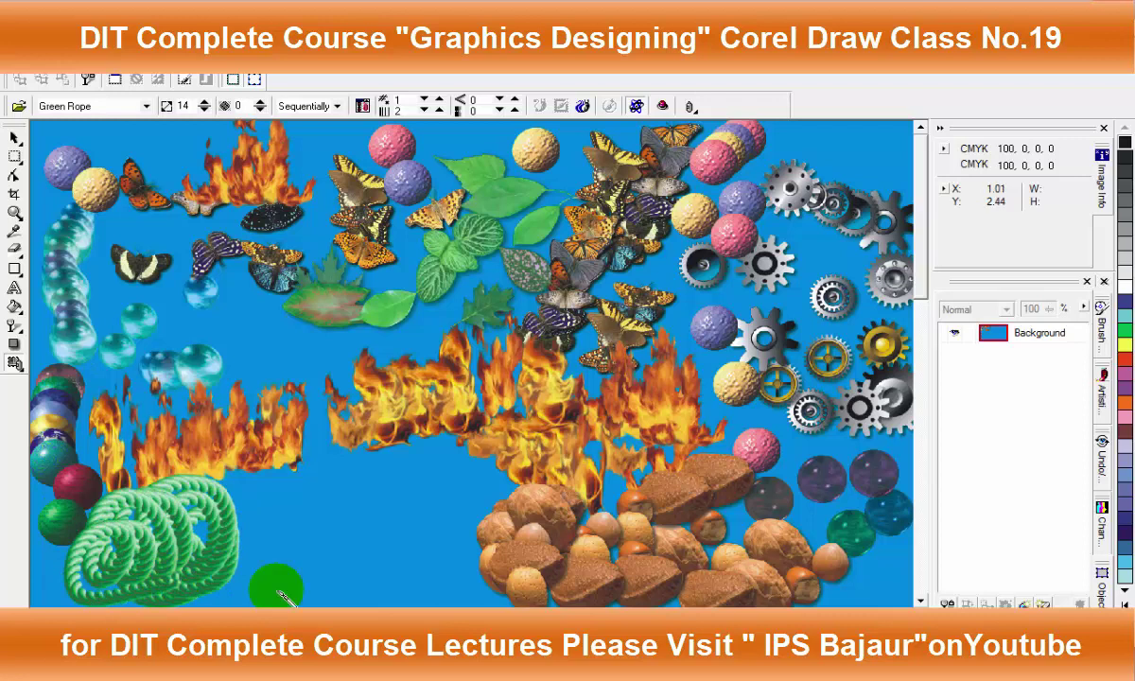
Spray Brown Rope and Candy Rope loops beside the green rope at the bottom
{"action": "left_click", "coordinate": [95, 106]}
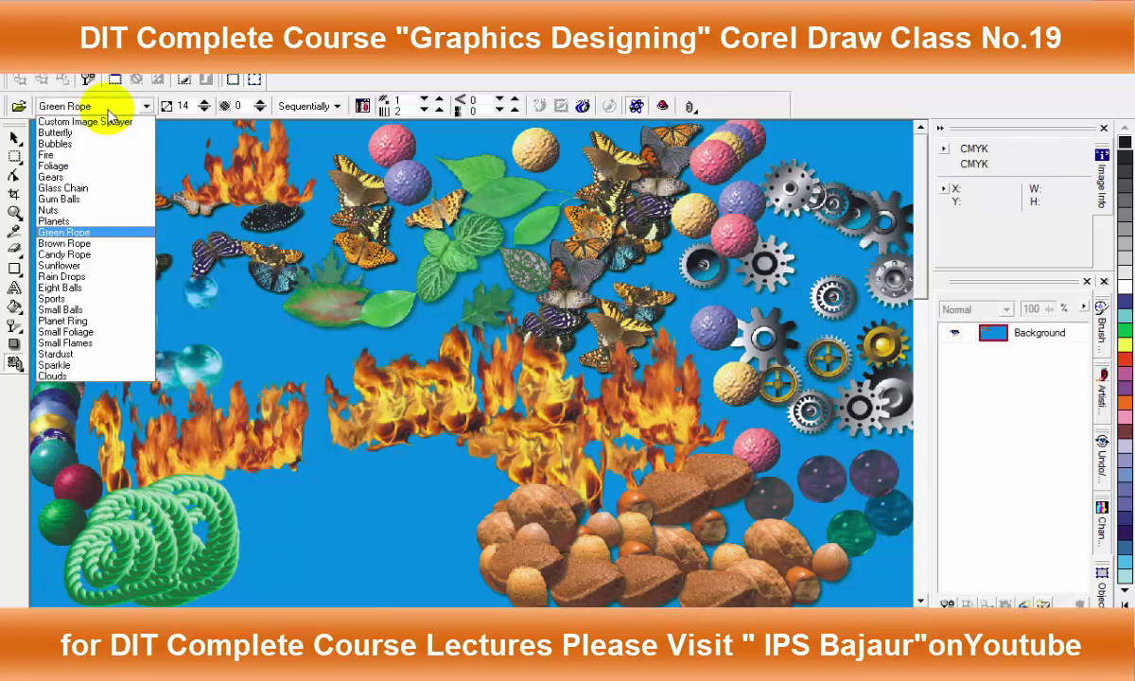
{"action": "left_click", "coordinate": [75, 243]}
{"action": "left_click_drag", "start_coordinate": [255, 521], "coordinate": [331, 549]}
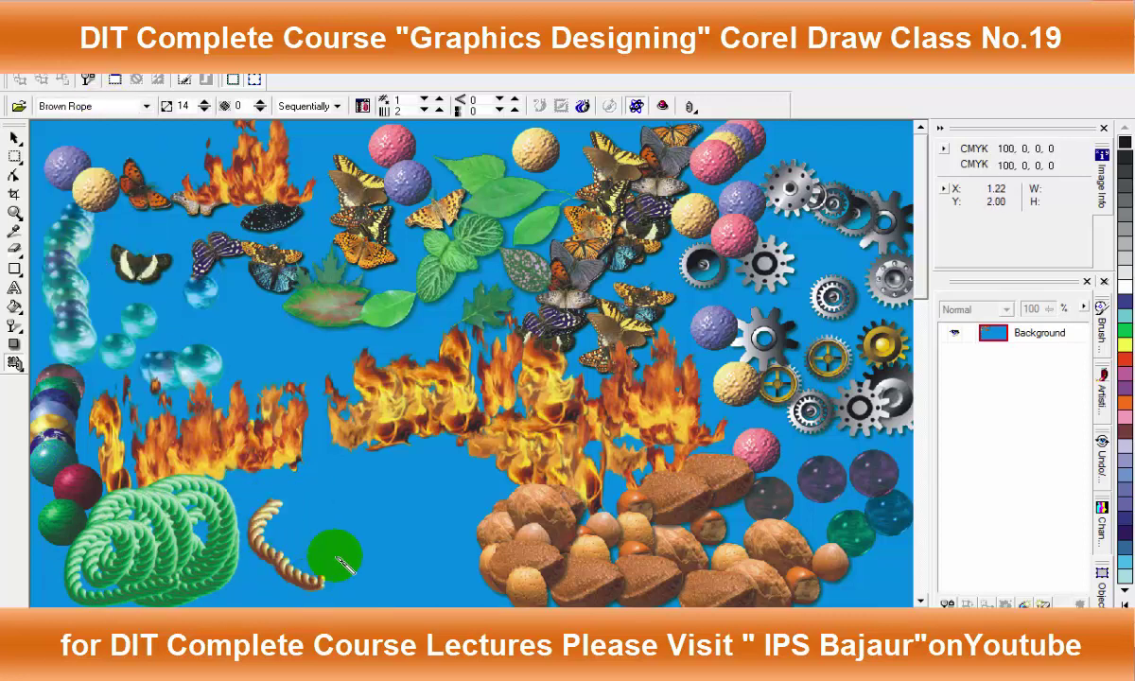
{"action": "left_click", "coordinate": [93, 106]}
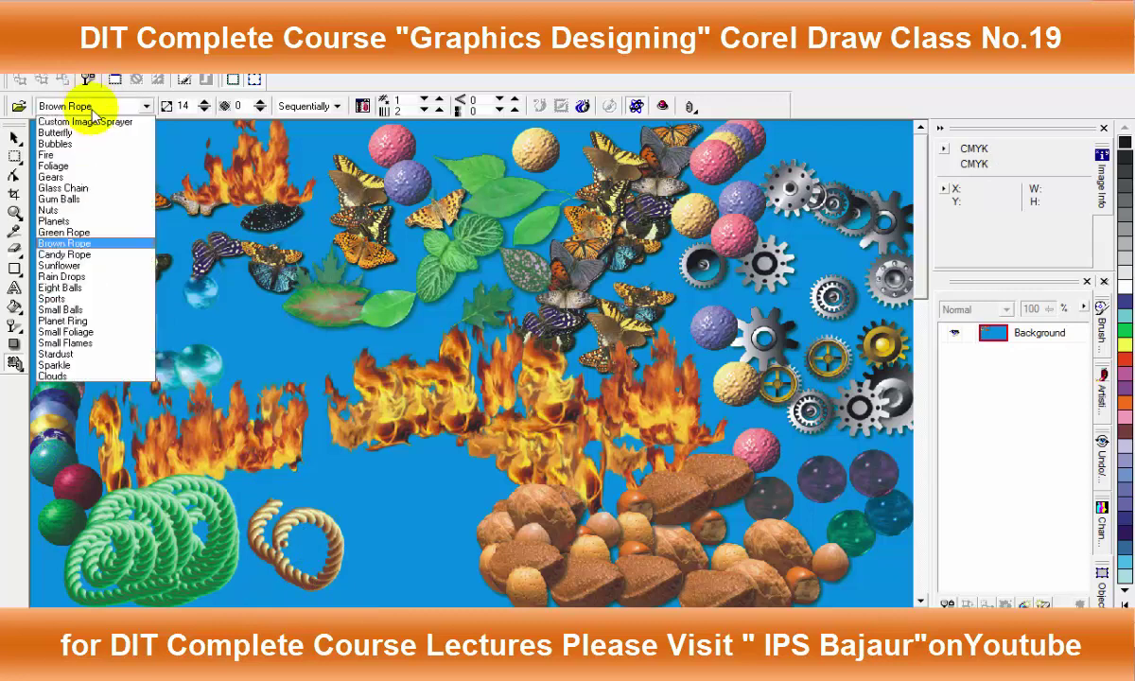
{"action": "left_click", "coordinate": [71, 256]}
{"action": "left_click_drag", "start_coordinate": [407, 506], "coordinate": [463, 518]}
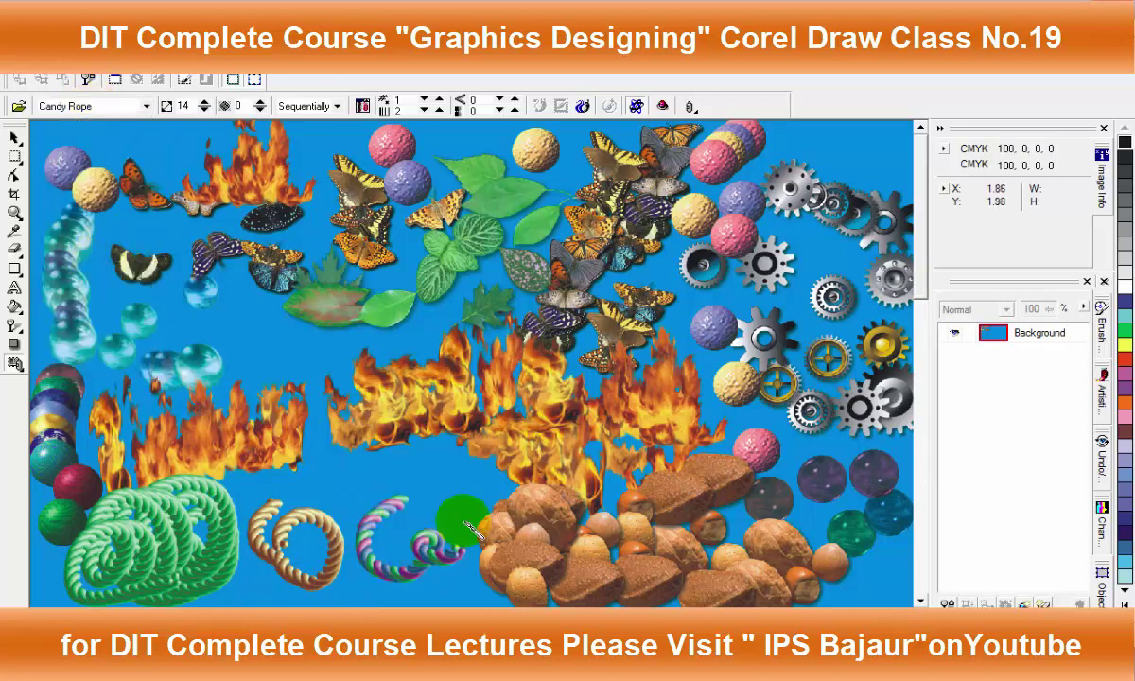
Spray Sunflowers below the butterflies and in a row along the bottom edge
{"action": "left_click", "coordinate": [77, 108]}
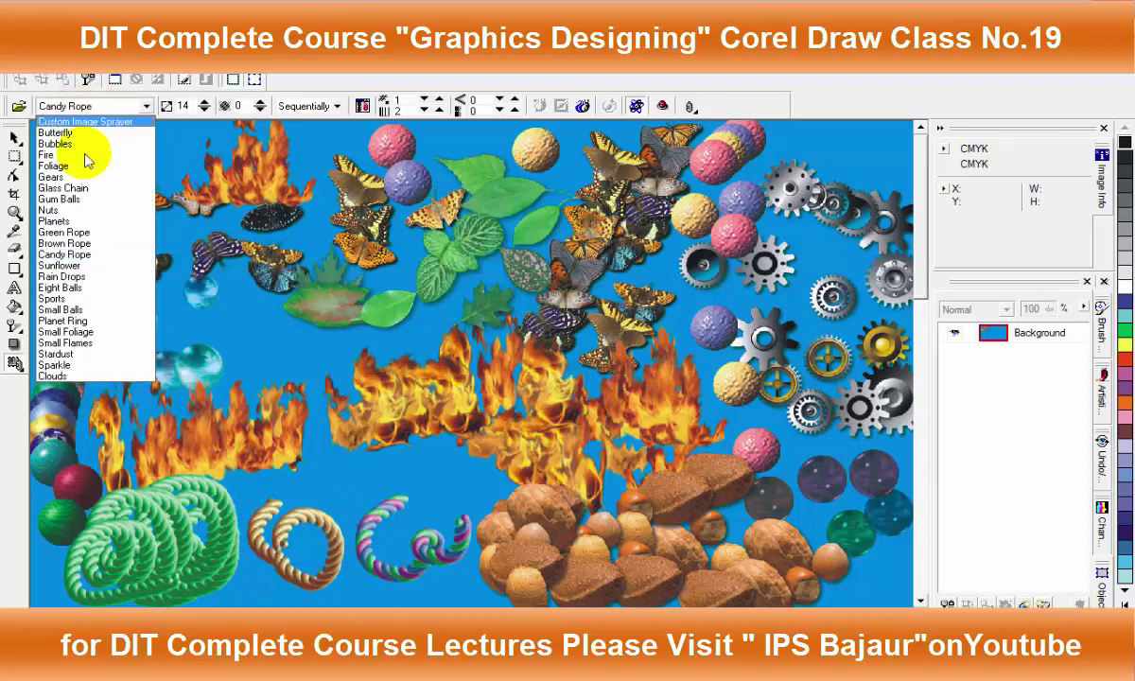
{"action": "left_click", "coordinate": [76, 272]}
{"action": "left_click_drag", "start_coordinate": [227, 284], "coordinate": [298, 360]}
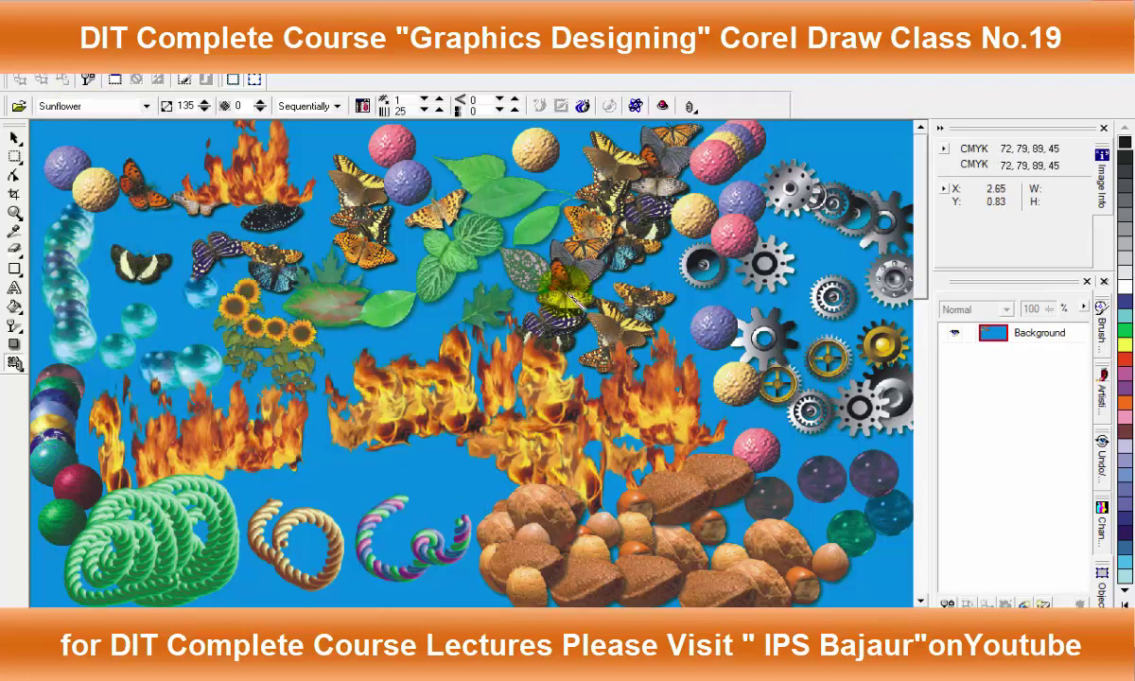
{"action": "scroll", "coordinate": [568, 279], "scroll_direction": "down", "scroll_amount": 1}
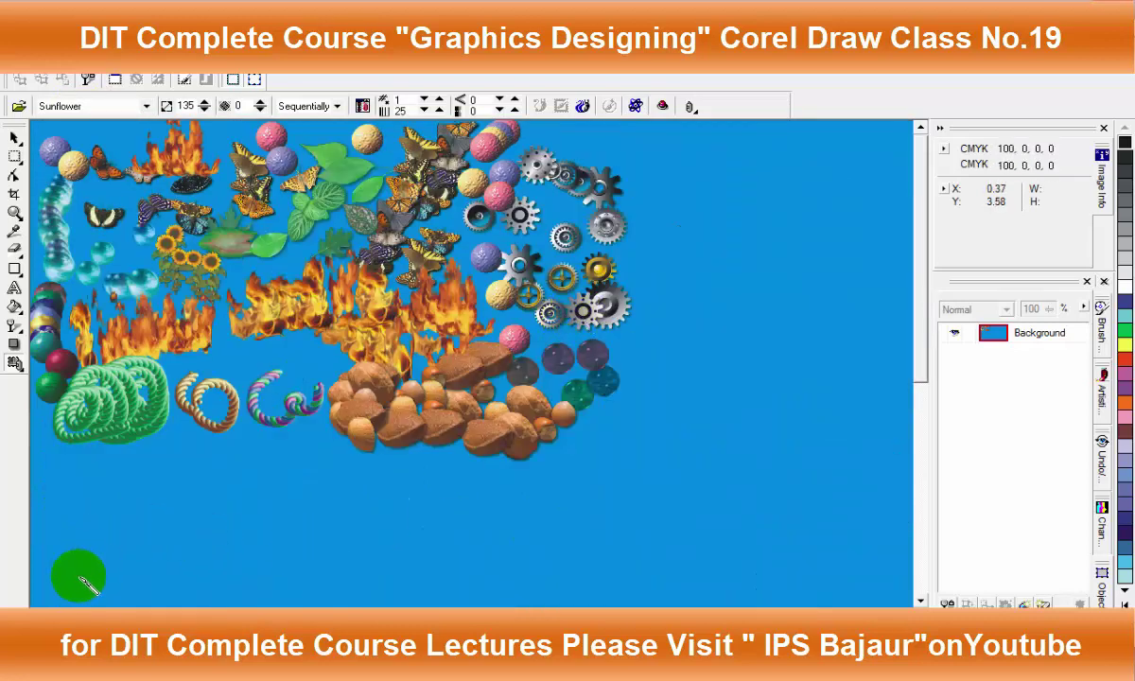
{"action": "left_click_drag", "start_coordinate": [215, 596], "coordinate": [441, 593]}
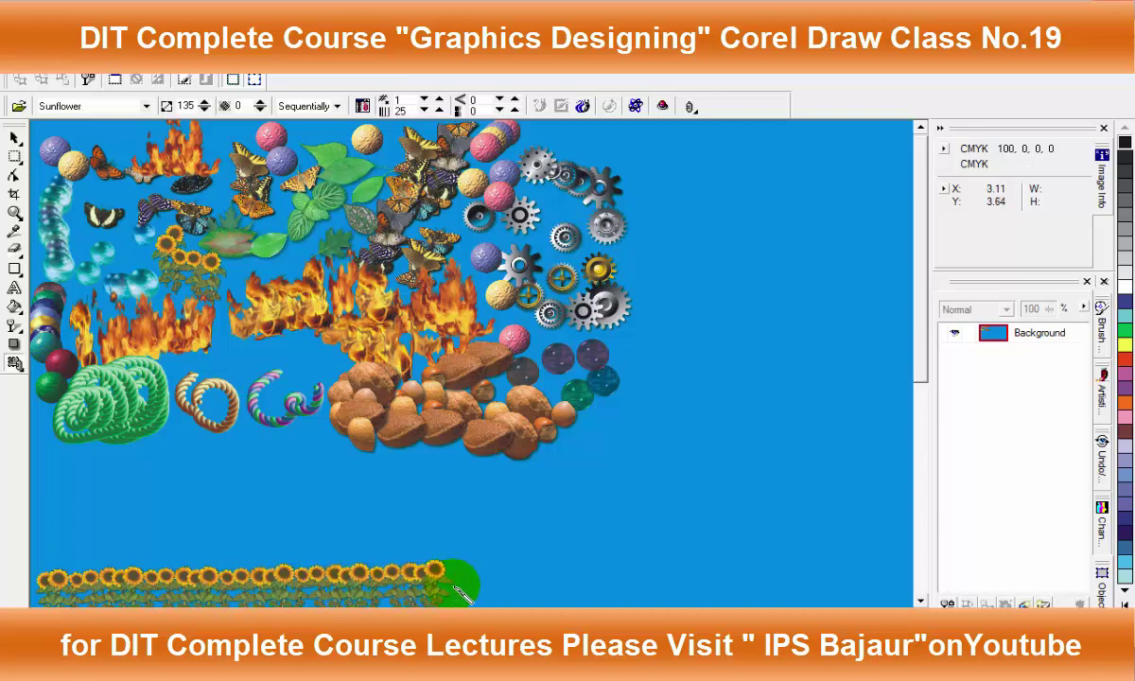
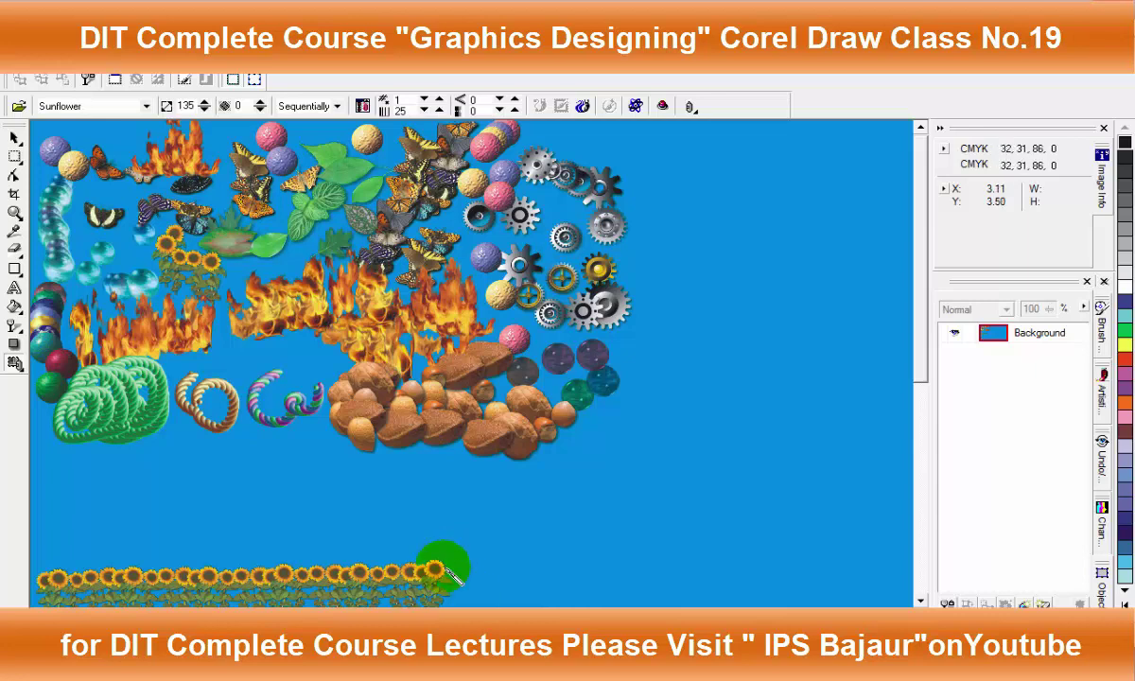
Spray rain drops across the lower right and a cluster of 8-balls at the top right
{"action": "left_click", "coordinate": [146, 106]}
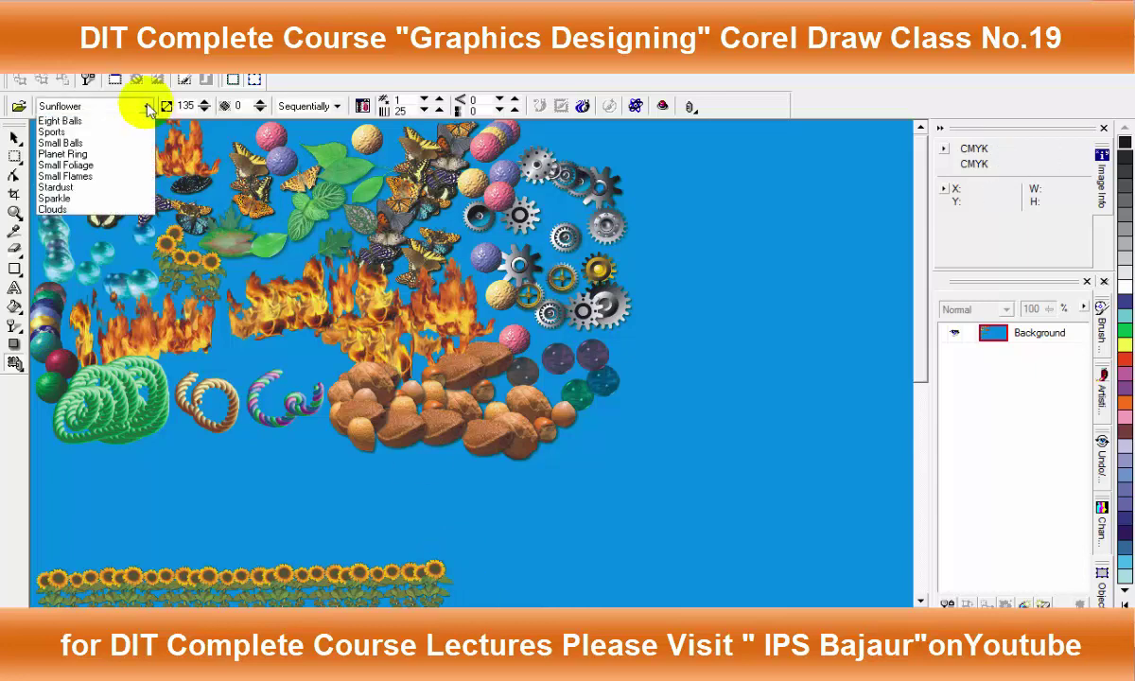
{"action": "left_click", "coordinate": [61, 277]}
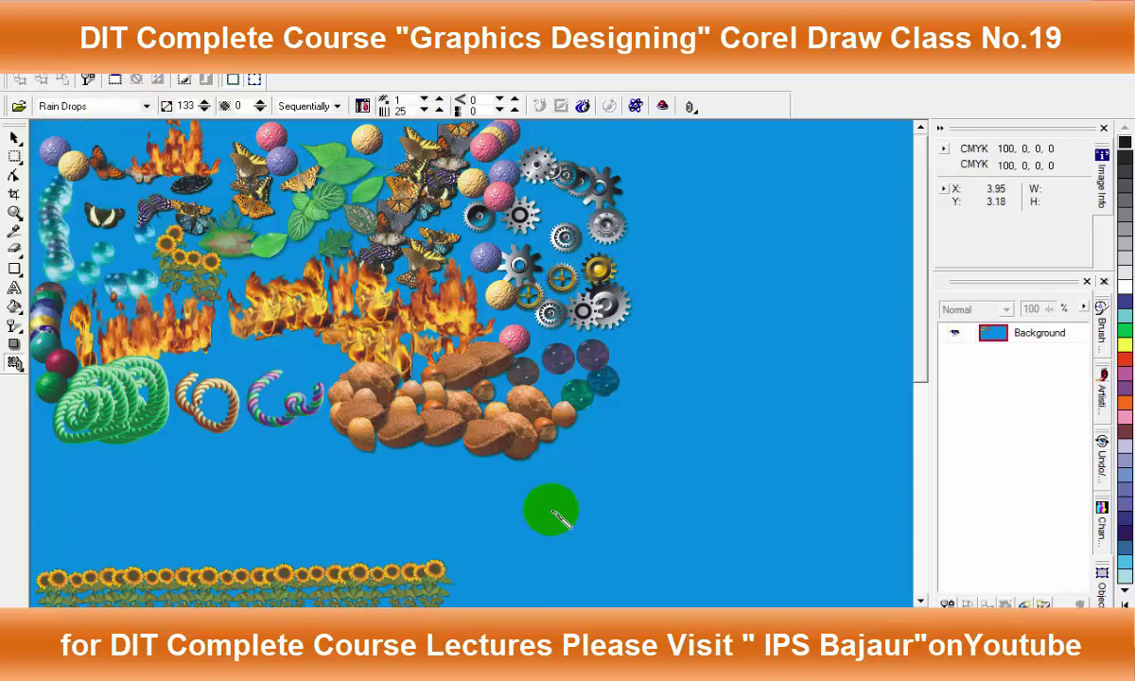
{"action": "mouse_move", "coordinate": [486, 532]}
{"action": "left_mouse_down"}
{"action": "mouse_move", "coordinate": [584, 558]}
{"action": "mouse_move", "coordinate": [710, 500]}
{"action": "mouse_move", "coordinate": [664, 449]}
{"action": "mouse_move", "coordinate": [717, 327]}
{"action": "mouse_move", "coordinate": [658, 374]}
{"action": "mouse_move", "coordinate": [791, 426]}
{"action": "mouse_move", "coordinate": [753, 475]}
{"action": "mouse_move", "coordinate": [783, 507]}
{"action": "mouse_move", "coordinate": [764, 509]}
{"action": "mouse_move", "coordinate": [744, 537]}
{"action": "mouse_move", "coordinate": [775, 572]}
{"action": "mouse_move", "coordinate": [815, 519]}
{"action": "mouse_move", "coordinate": [894, 494]}
{"action": "mouse_move", "coordinate": [890, 503]}
{"action": "left_mouse_up"}
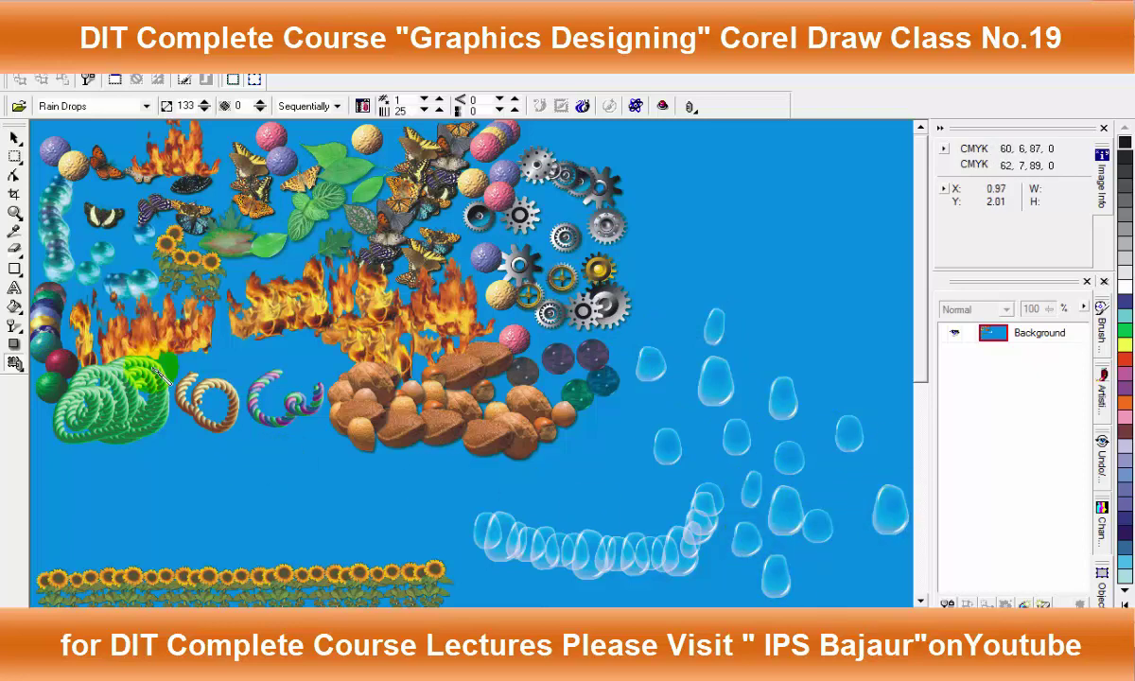
{"action": "left_click", "coordinate": [113, 106]}
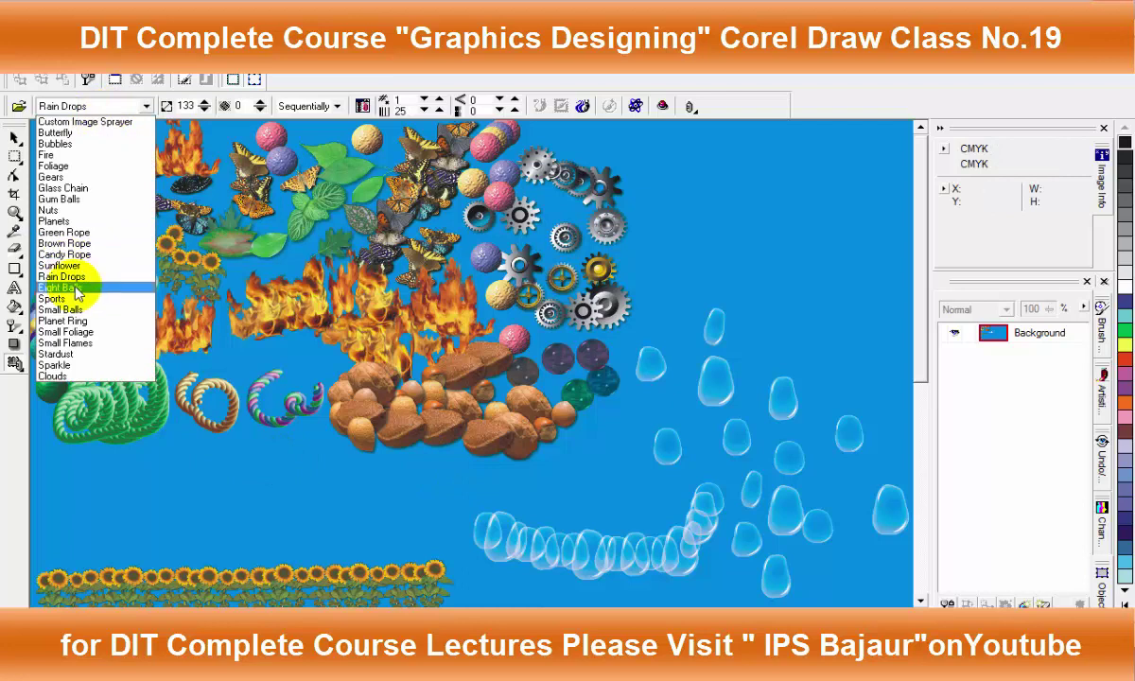
{"action": "left_click", "coordinate": [85, 286]}
{"action": "left_click", "coordinate": [773, 206]}
{"action": "left_click", "coordinate": [787, 259]}
{"action": "left_click_drag", "start_coordinate": [833, 177], "coordinate": [868, 289]}
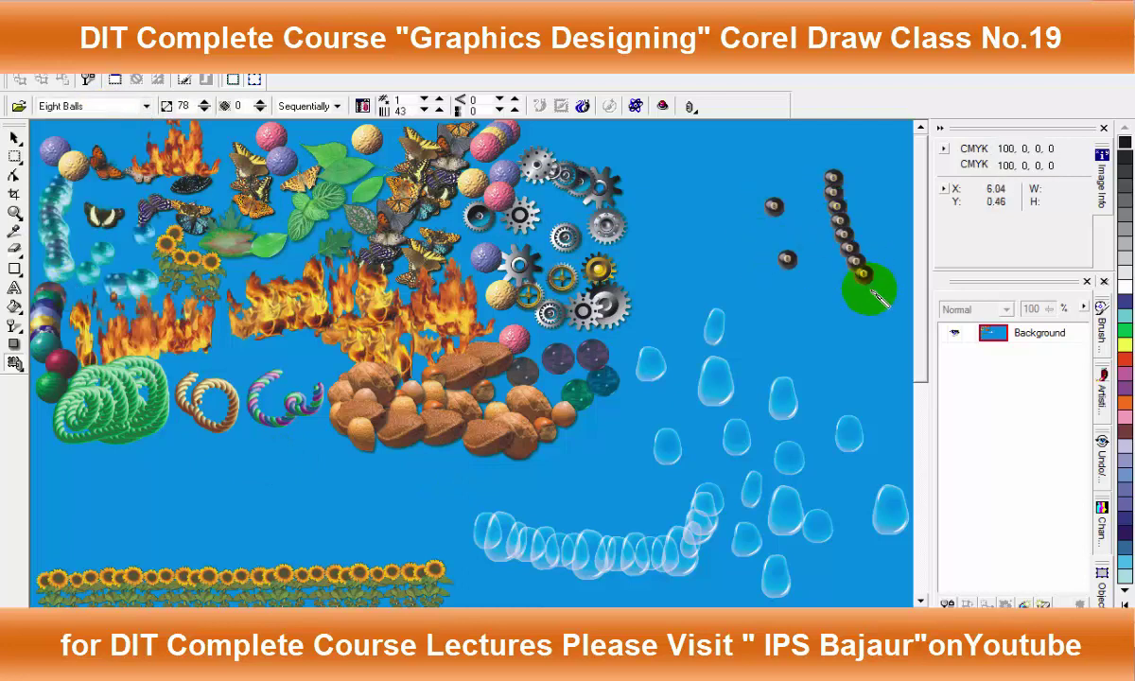
{"action": "left_click", "coordinate": [855, 315]}
{"action": "left_click", "coordinate": [797, 327]}
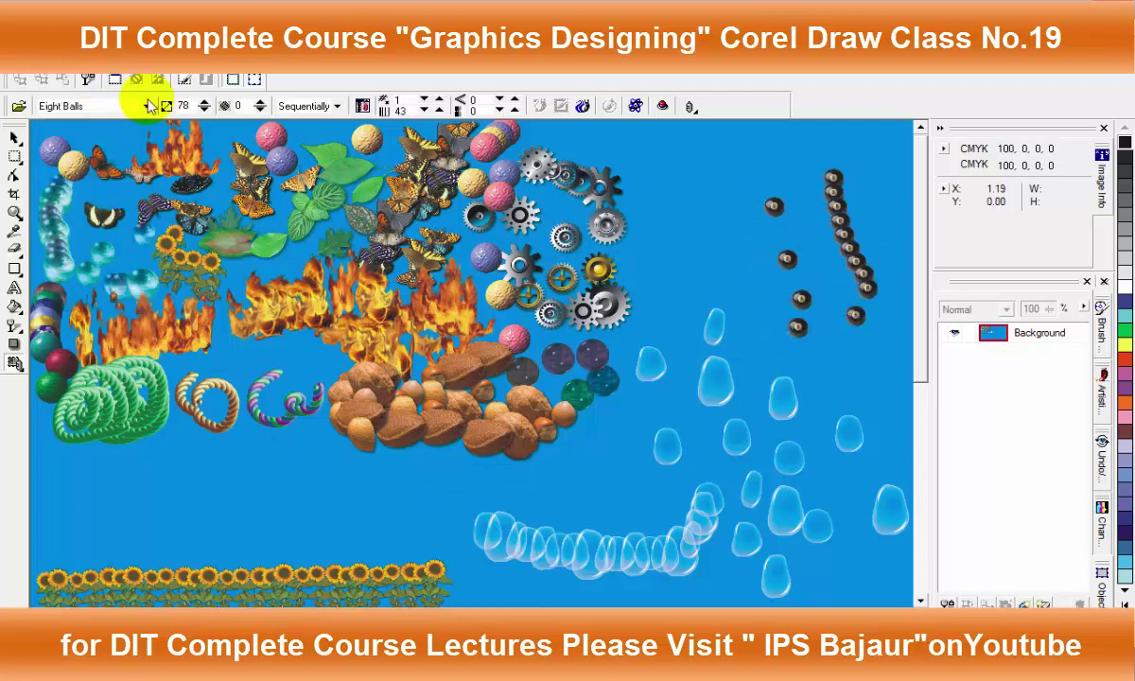
Stamp another 8-ball below the rope spirals and spray a row of sports balls
{"action": "left_click", "coordinate": [67, 106]}
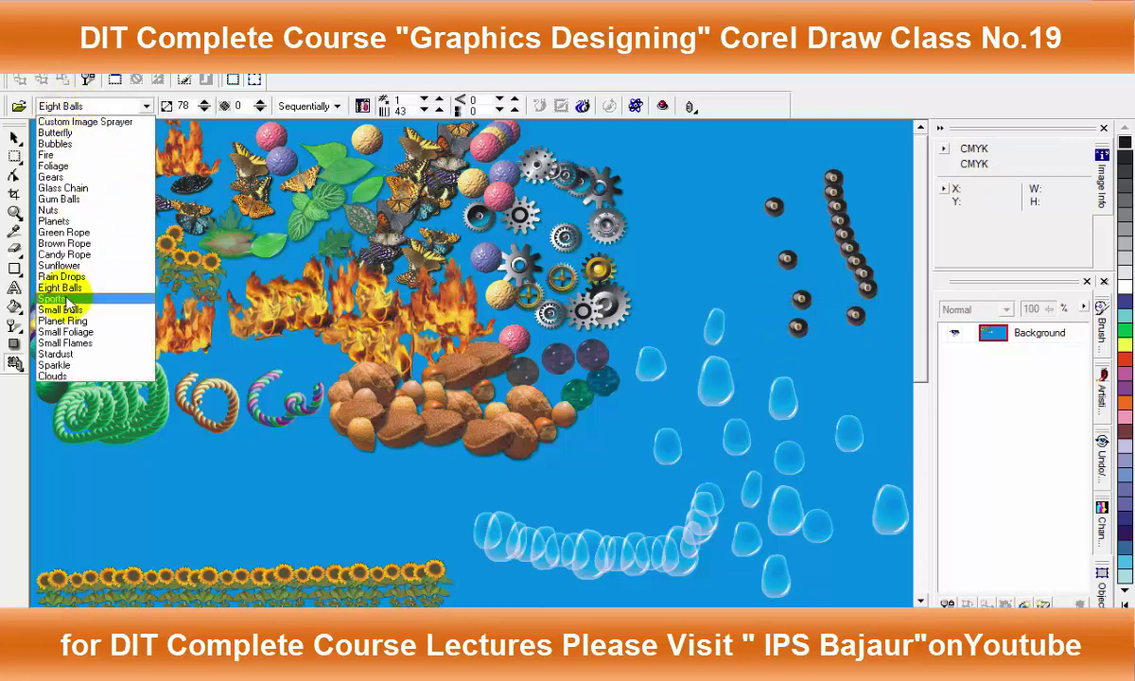
{"action": "left_click", "coordinate": [85, 288]}
{"action": "left_click", "coordinate": [241, 449]}
{"action": "left_click", "coordinate": [74, 106]}
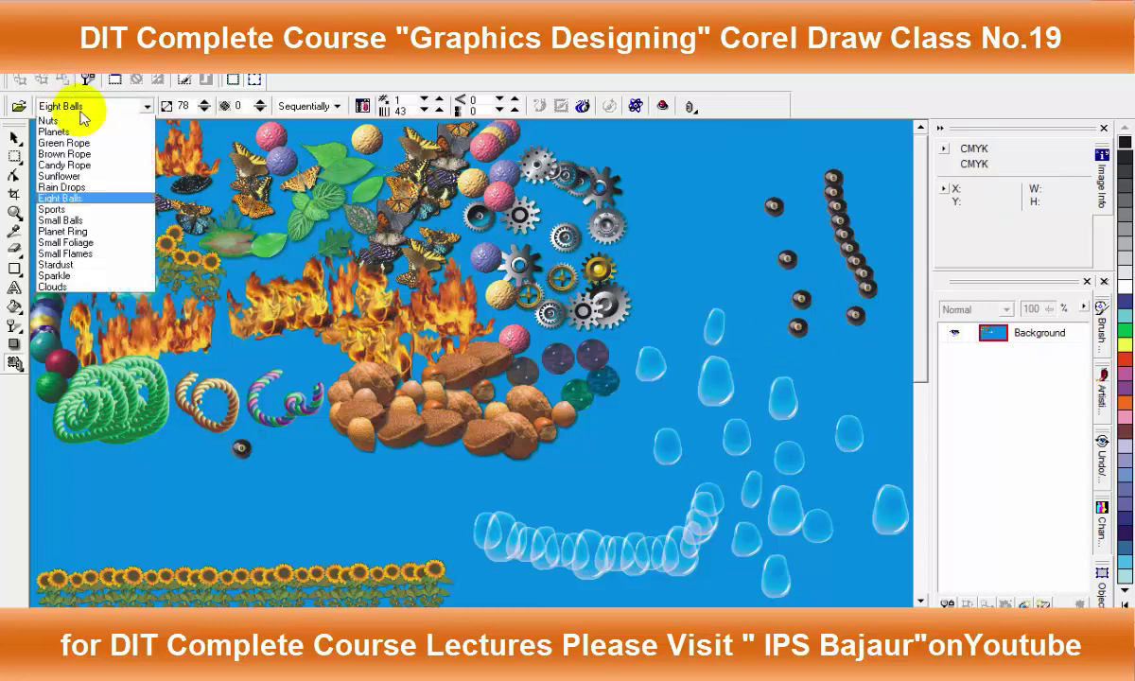
{"action": "left_click", "coordinate": [52, 298]}
{"action": "mouse_move", "coordinate": [428, 514]}
{"action": "left_mouse_down"}
{"action": "mouse_move", "coordinate": [558, 473]}
{"action": "mouse_move", "coordinate": [640, 324]}
{"action": "left_mouse_up"}
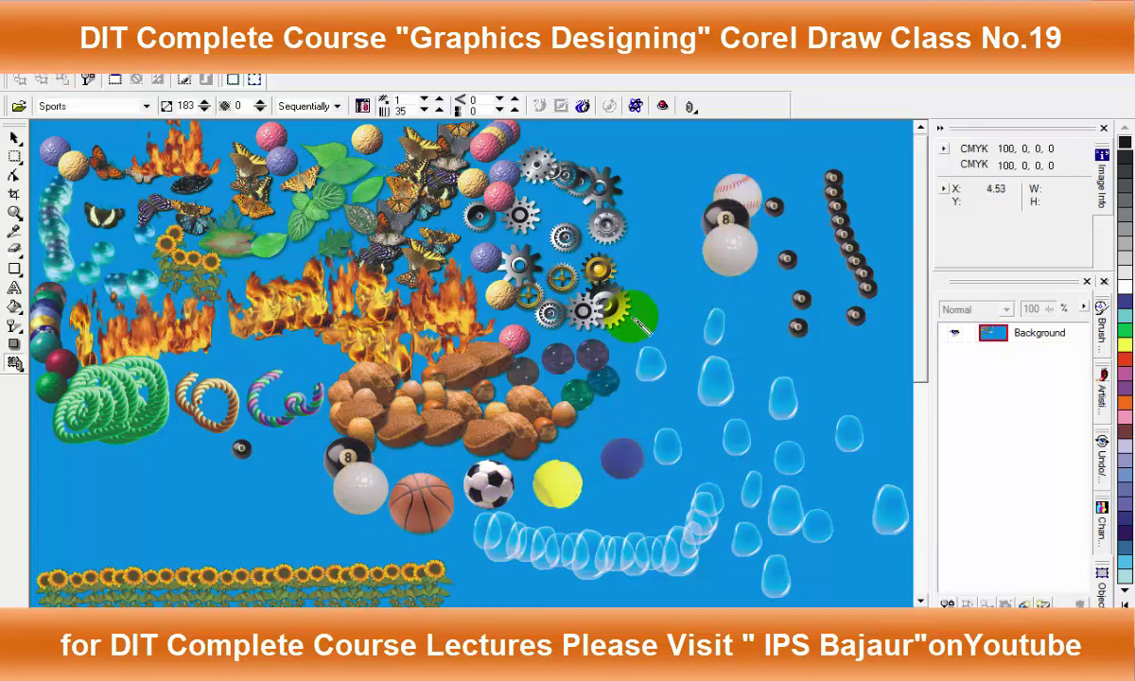
Spray Small Balls in the lower left and Planet Ring strokes at lower left and right
{"action": "left_click", "coordinate": [51, 105]}
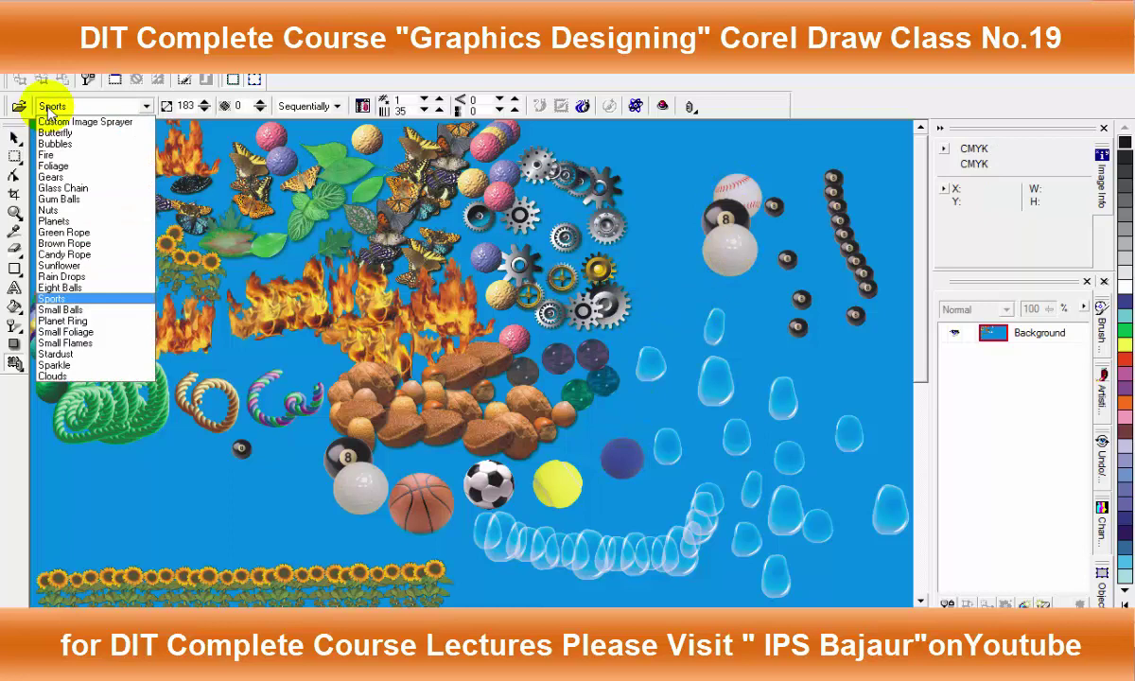
{"action": "left_click", "coordinate": [63, 311]}
{"action": "mouse_move", "coordinate": [113, 421]}
{"action": "left_mouse_down"}
{"action": "mouse_move", "coordinate": [74, 481]}
{"action": "mouse_move", "coordinate": [203, 484]}
{"action": "left_mouse_up"}
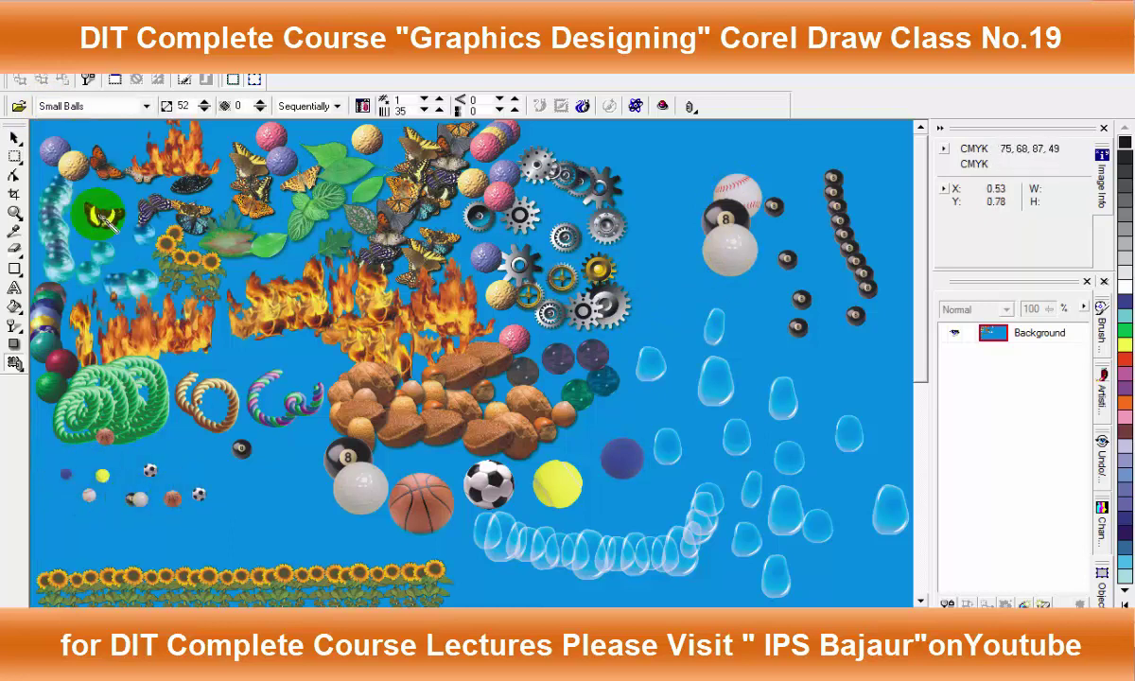
{"action": "left_click", "coordinate": [92, 109]}
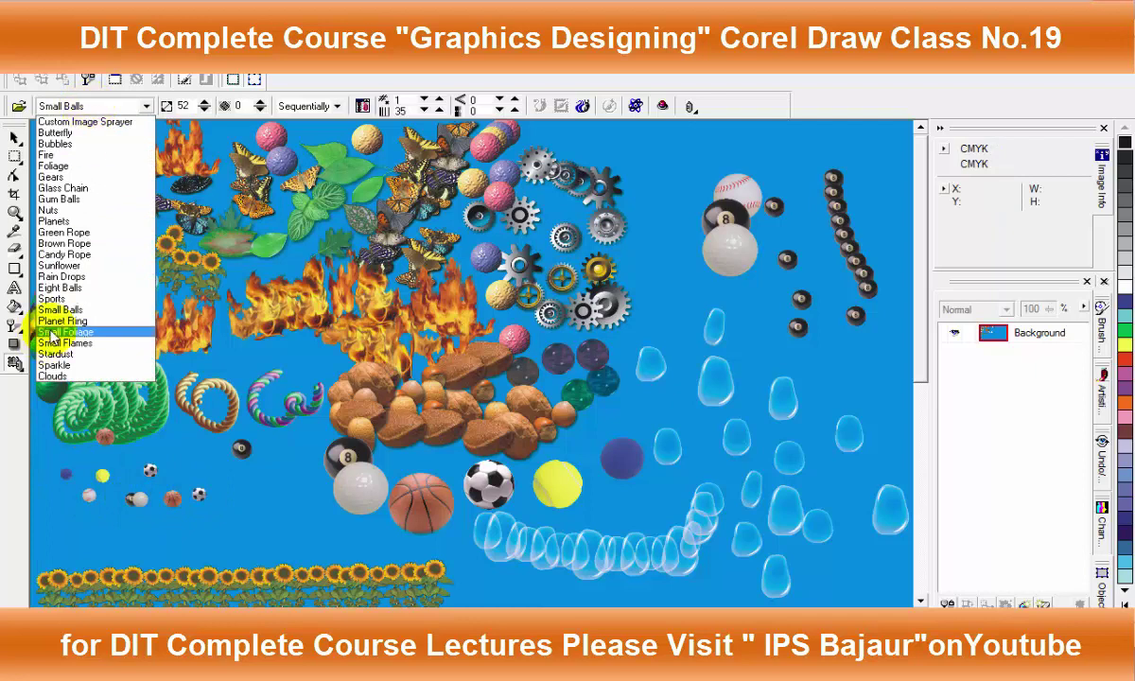
{"action": "left_click", "coordinate": [57, 320]}
{"action": "left_click", "coordinate": [200, 481]}
{"action": "left_click_drag", "start_coordinate": [208, 485], "coordinate": [312, 506]}
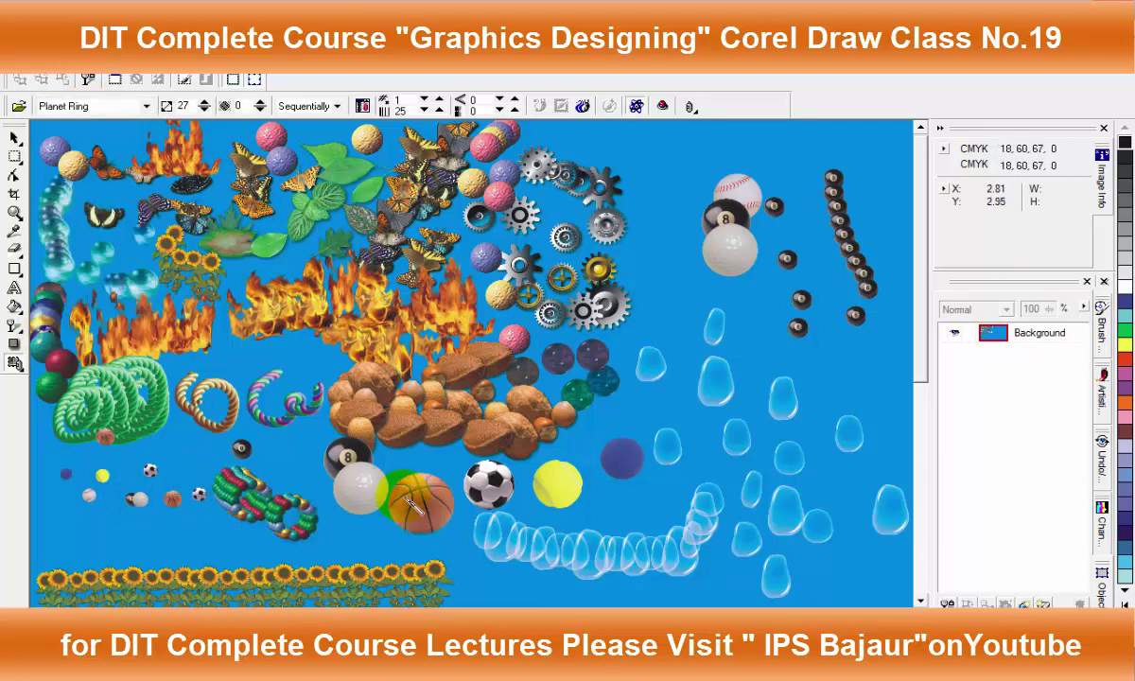
{"action": "left_click", "coordinate": [819, 144]}
{"action": "left_click", "coordinate": [738, 138]}
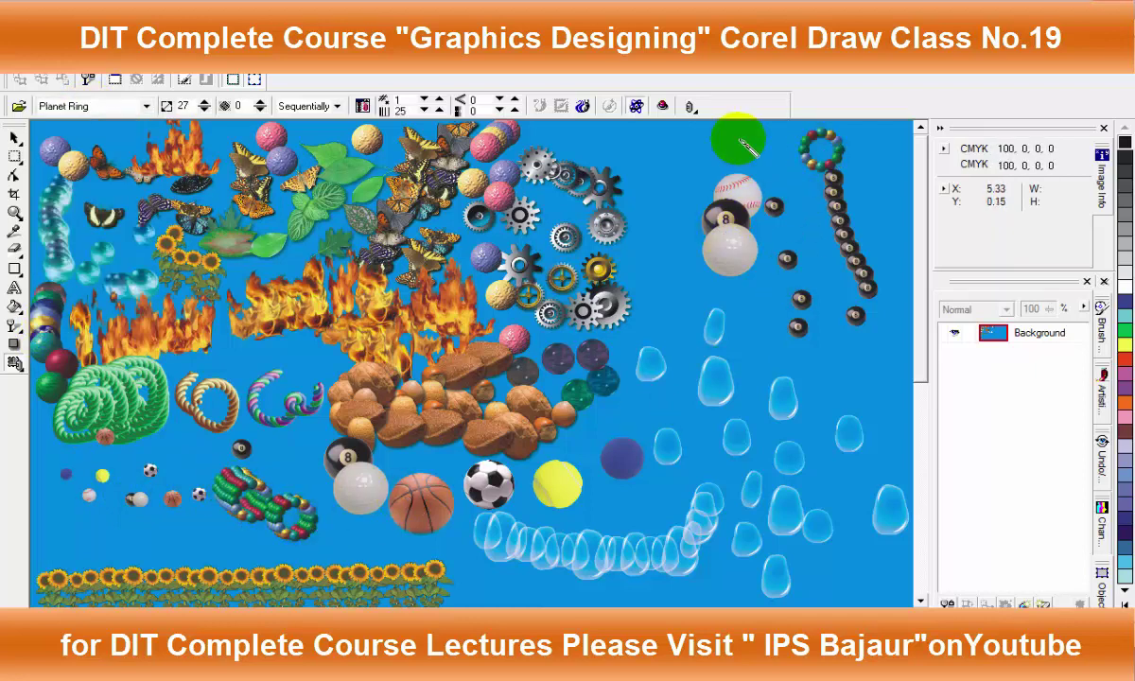
{"action": "left_click_drag", "start_coordinate": [662, 128], "coordinate": [814, 331]}
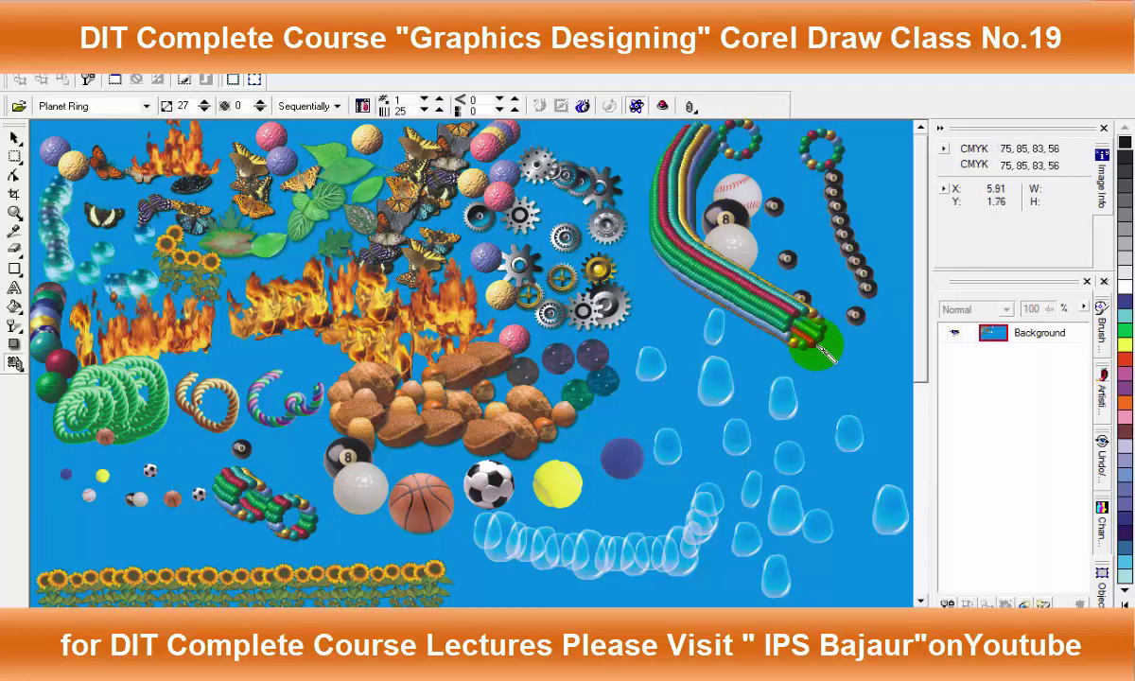
{"action": "scroll", "coordinate": [733, 424], "scroll_direction": "down", "scroll_amount": 1}
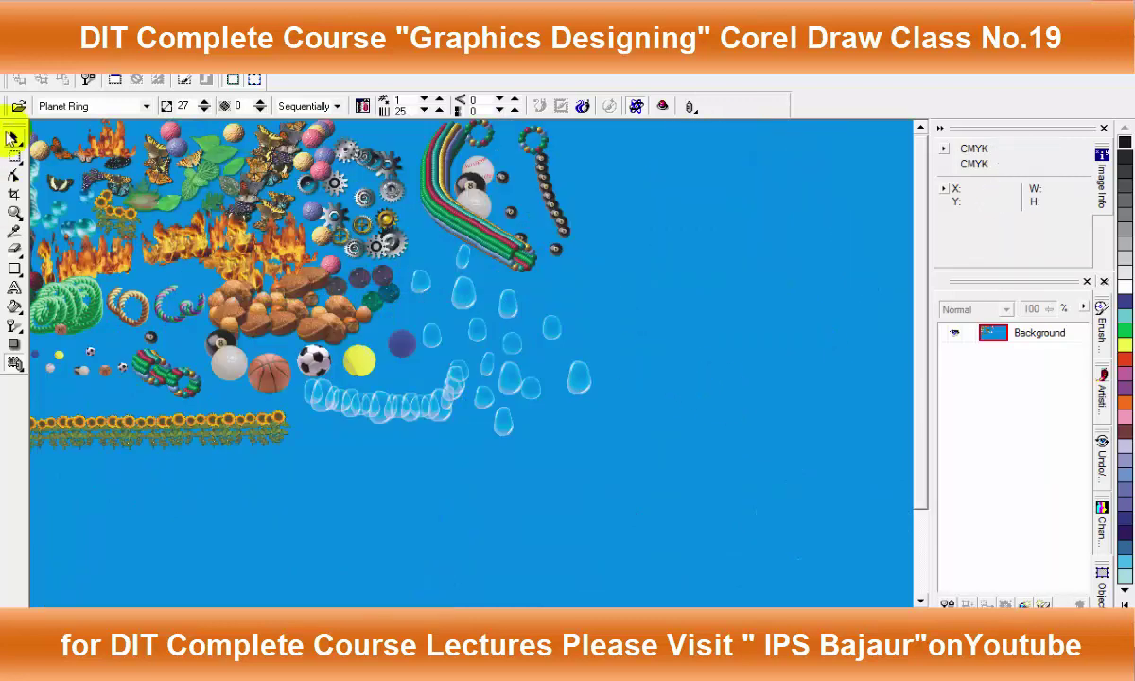
Spray three wavy Small Foliage trails across the right and middle of the canvas
{"action": "left_click", "coordinate": [63, 102]}
{"action": "left_click", "coordinate": [76, 325]}
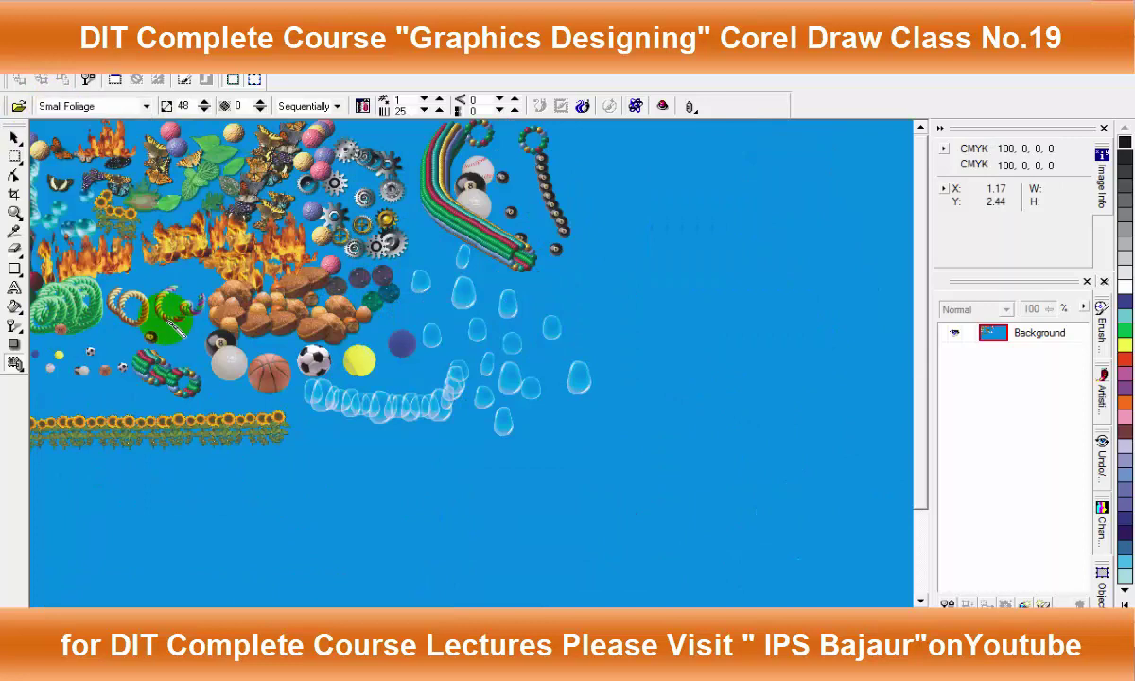
{"action": "left_click_drag", "start_coordinate": [790, 175], "coordinate": [774, 475]}
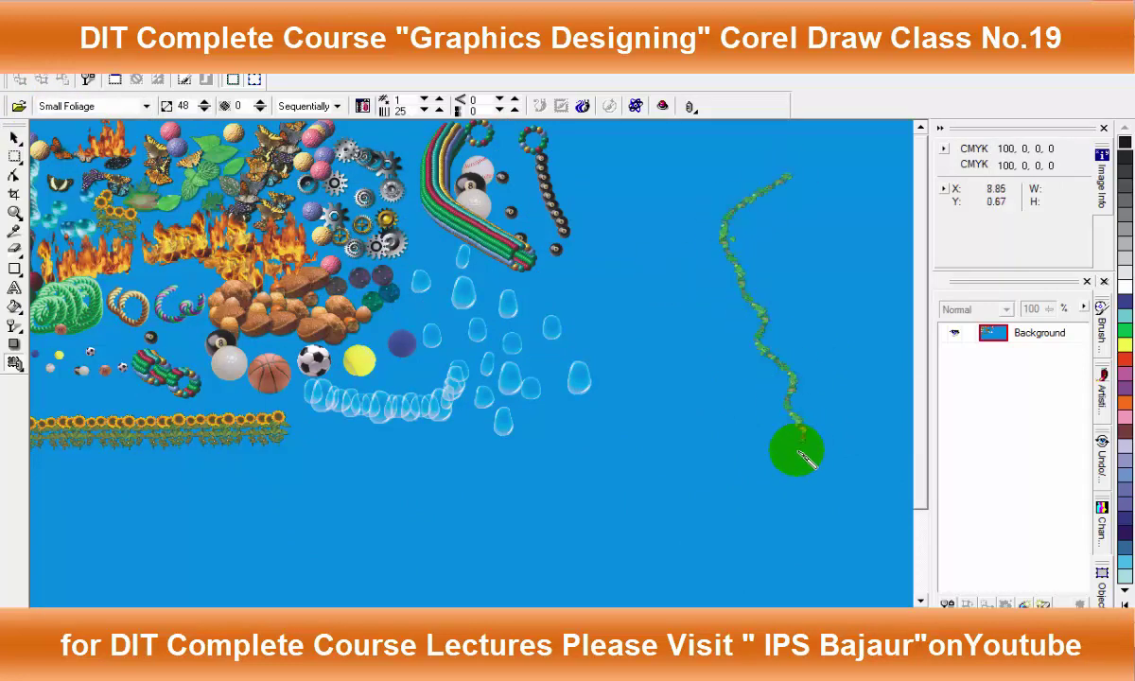
{"action": "scroll", "coordinate": [774, 475], "scroll_direction": "down", "scroll_amount": 5}
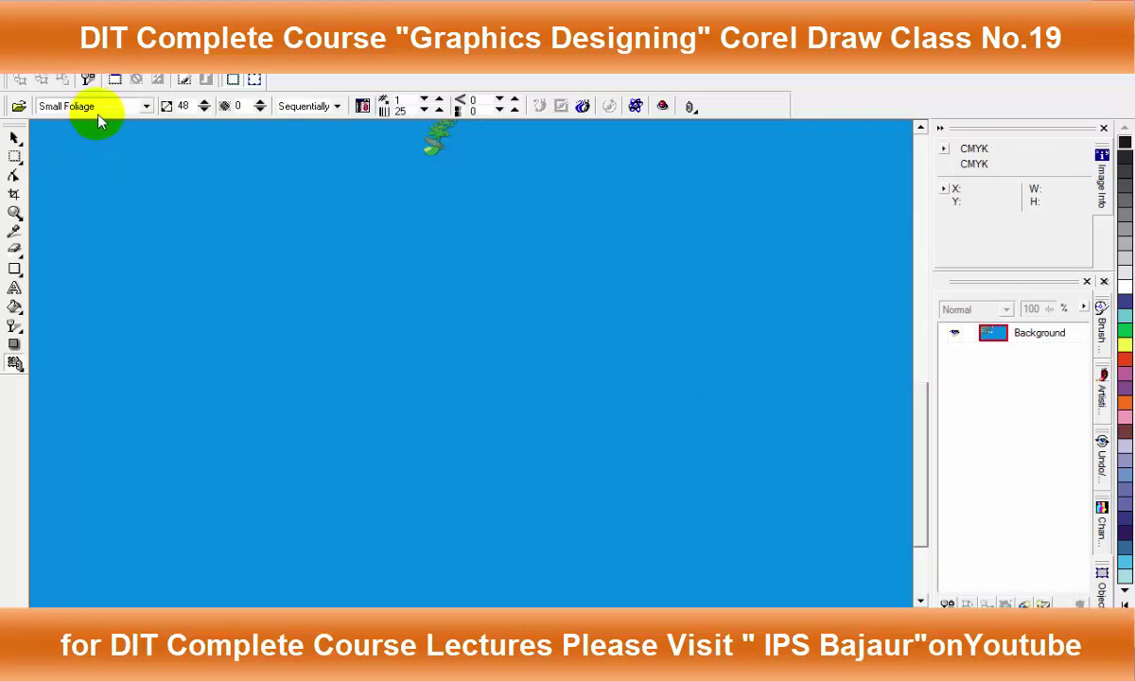
{"action": "scroll", "coordinate": [208, 197], "scroll_direction": "up", "scroll_amount": 3}
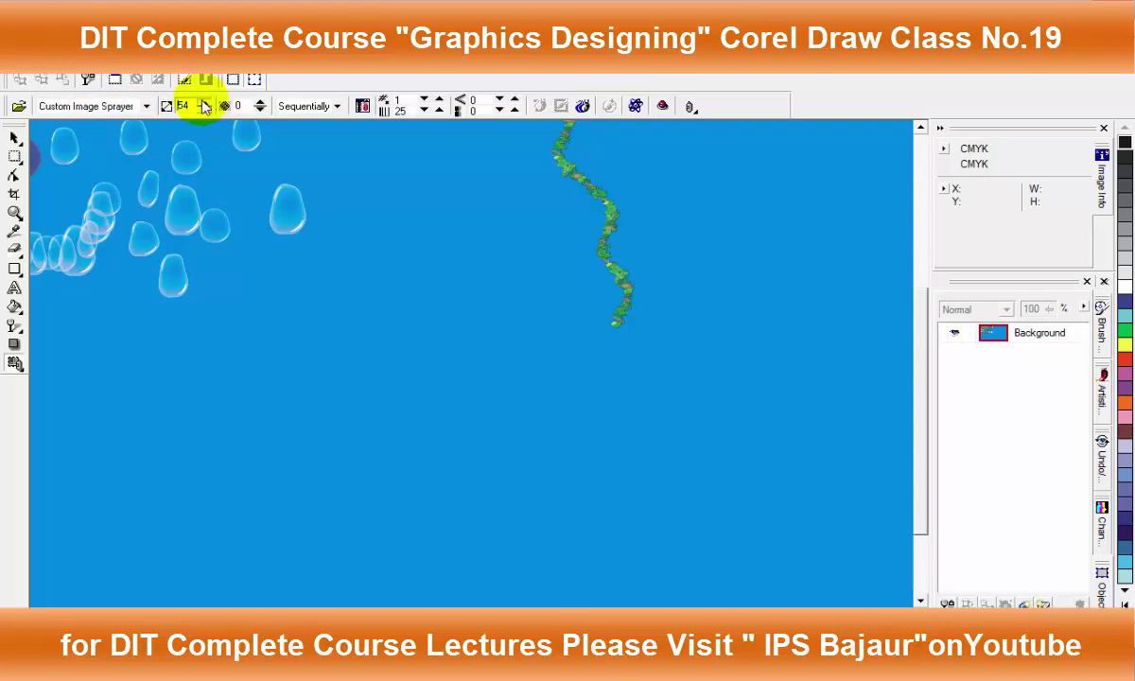
{"action": "left_click_drag", "start_coordinate": [502, 209], "coordinate": [499, 399]}
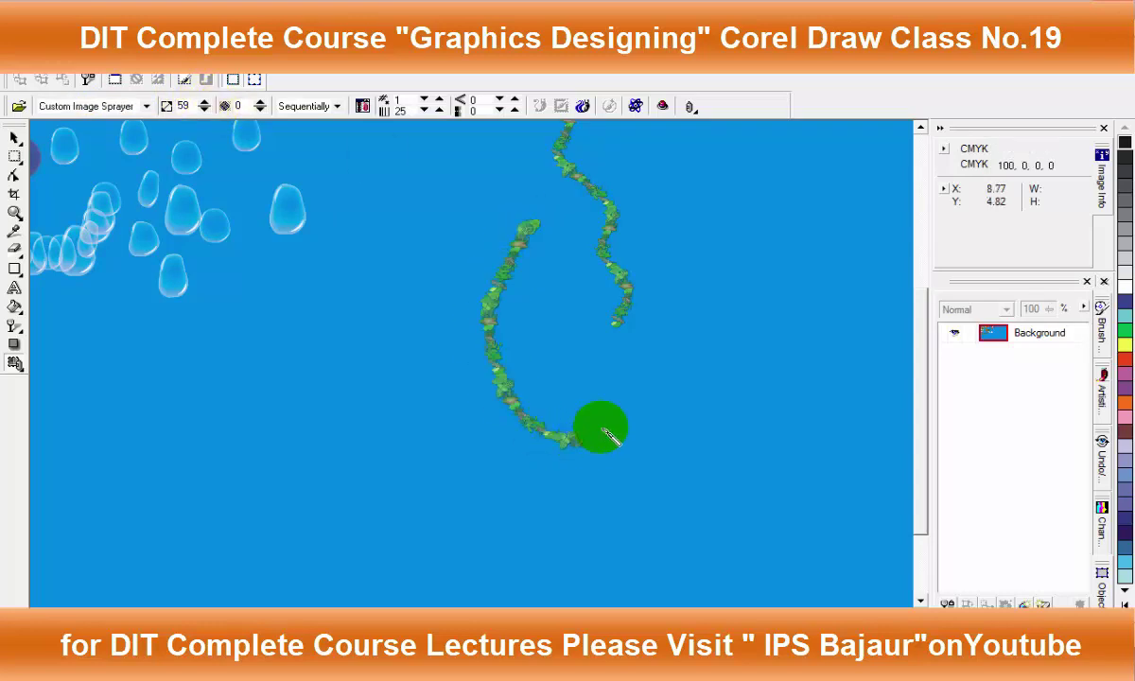
{"action": "mouse_move", "coordinate": [373, 269]}
{"action": "left_mouse_down"}
{"action": "mouse_move", "coordinate": [419, 414]}
{"action": "mouse_move", "coordinate": [292, 405]}
{"action": "left_mouse_up"}
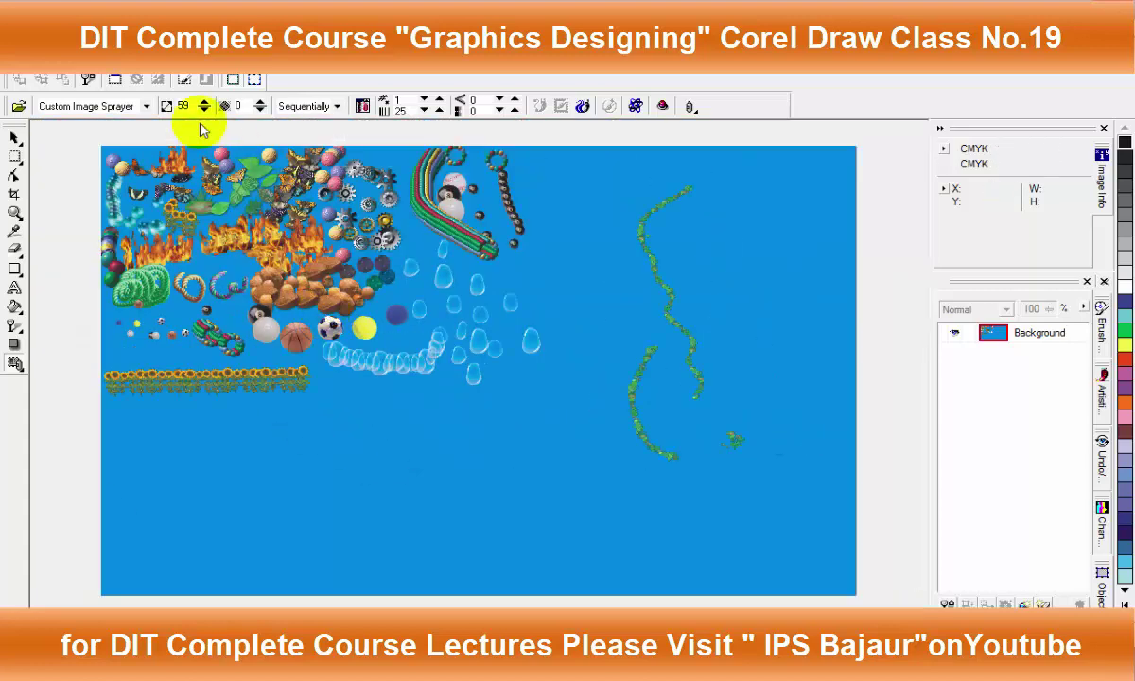
Spray three orange Small Flames streaks beside the foliage on the right
{"action": "left_click", "coordinate": [137, 106]}
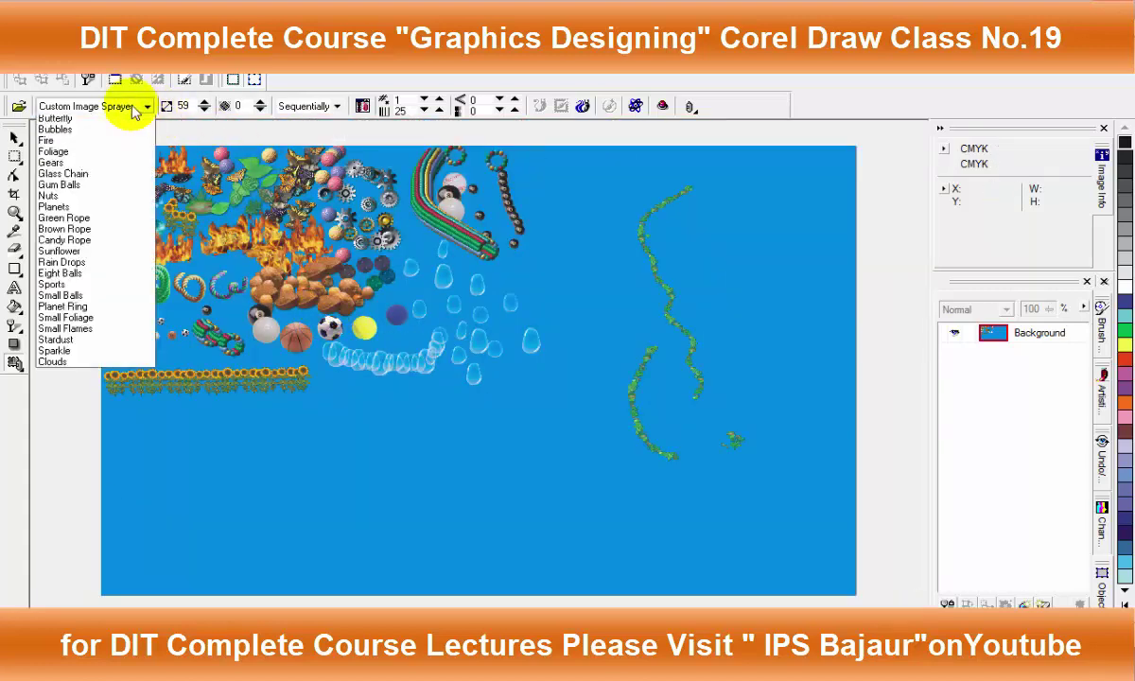
{"action": "left_click", "coordinate": [97, 344]}
{"action": "left_click_drag", "start_coordinate": [564, 343], "coordinate": [632, 424]}
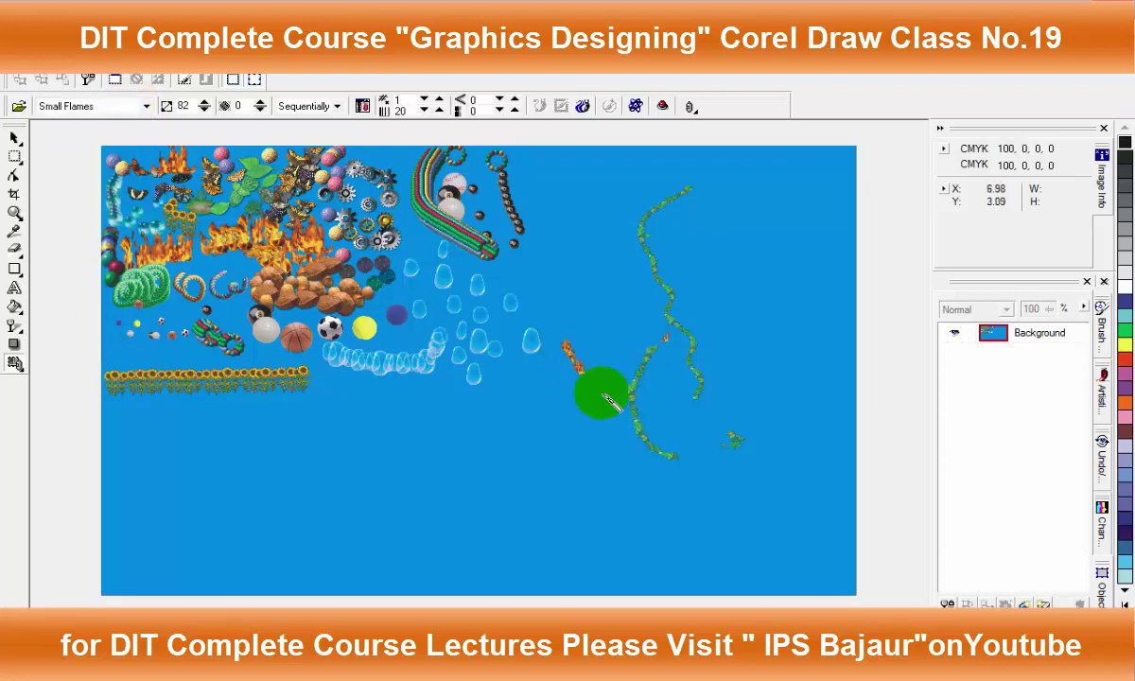
{"action": "left_click_drag", "start_coordinate": [484, 409], "coordinate": [615, 508]}
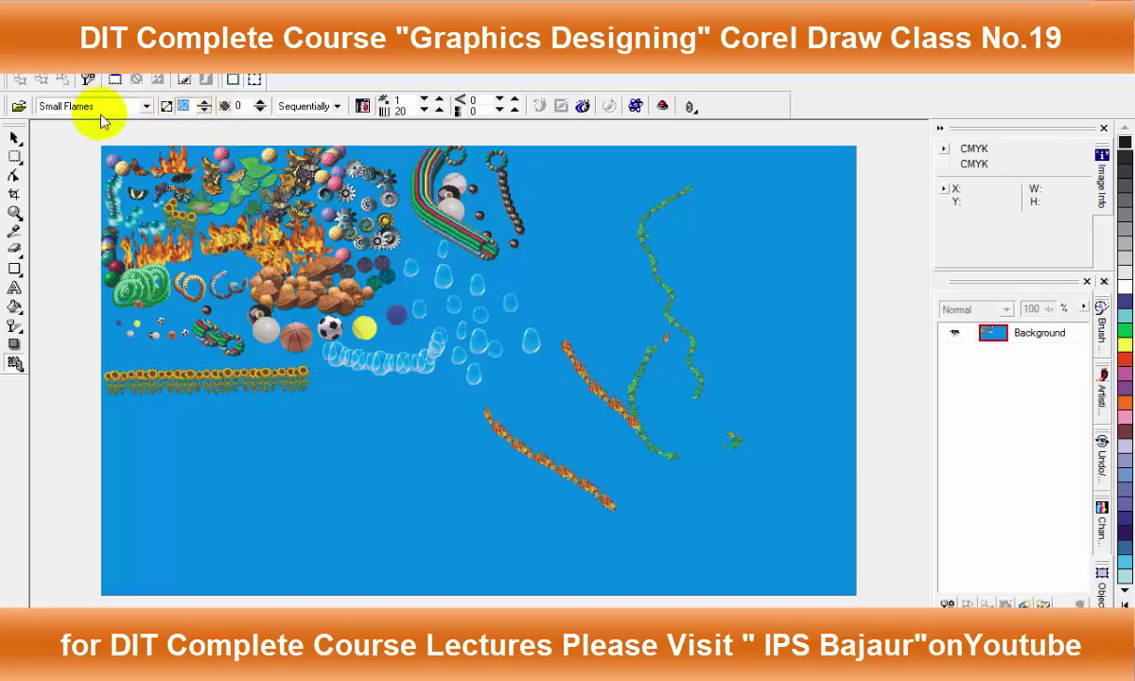
{"action": "type", "text": "100"}
{"action": "left_click_drag", "start_coordinate": [722, 227], "coordinate": [757, 367]}
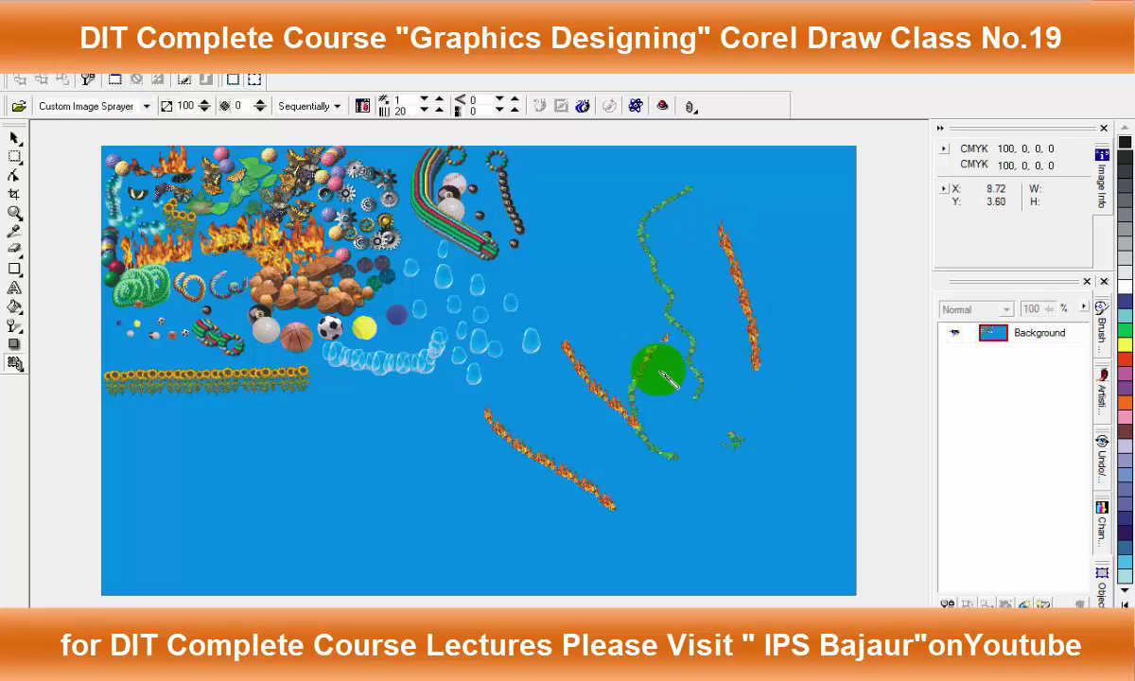
With By Direction spray order, add a flame streak near the top and white sparkles
{"action": "left_click", "coordinate": [338, 107]}
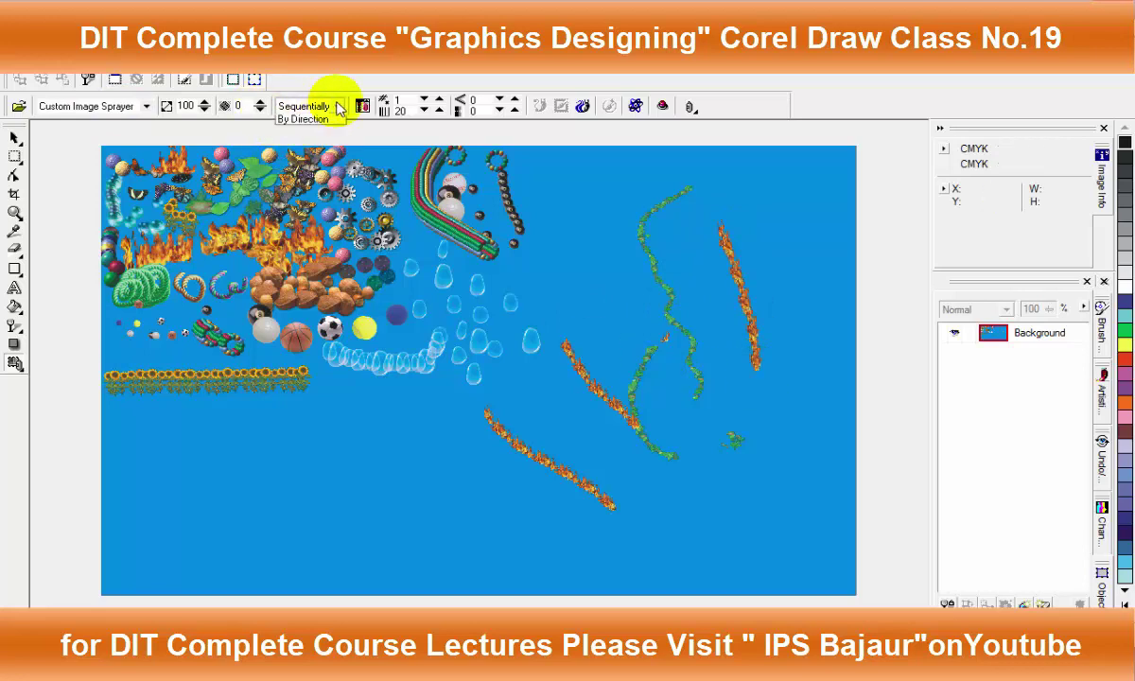
{"action": "left_click", "coordinate": [305, 144]}
{"action": "left_click_drag", "start_coordinate": [579, 193], "coordinate": [596, 303]}
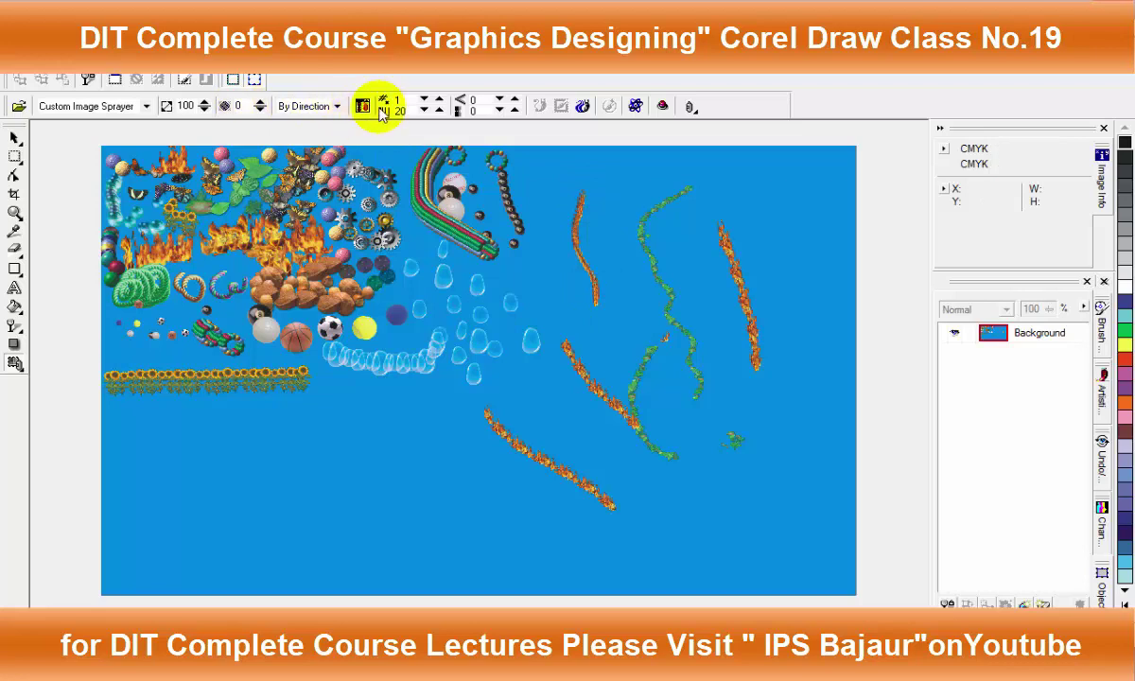
{"action": "left_click", "coordinate": [98, 106]}
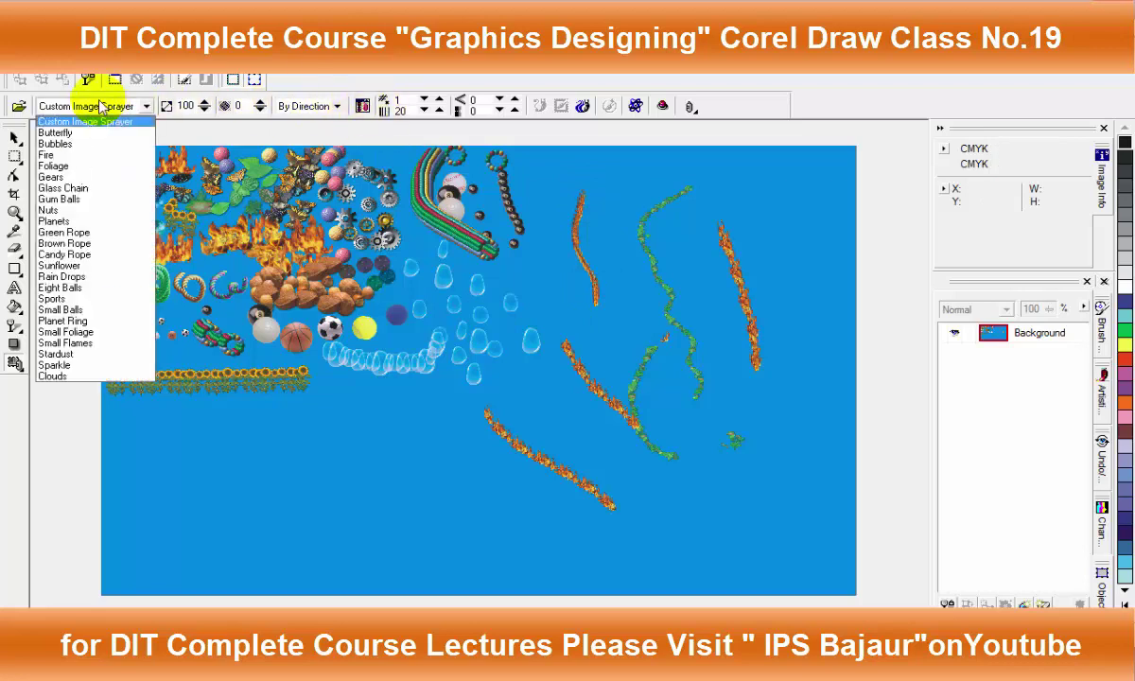
{"action": "left_click", "coordinate": [83, 369]}
{"action": "mouse_move", "coordinate": [233, 448]}
{"action": "left_mouse_down"}
{"action": "mouse_move", "coordinate": [421, 487]}
{"action": "mouse_move", "coordinate": [443, 423]}
{"action": "mouse_move", "coordinate": [363, 419]}
{"action": "mouse_move", "coordinate": [558, 287]}
{"action": "mouse_move", "coordinate": [640, 197]}
{"action": "mouse_move", "coordinate": [632, 325]}
{"action": "mouse_move", "coordinate": [579, 346]}
{"action": "left_mouse_up"}
{"action": "left_click", "coordinate": [543, 175]}
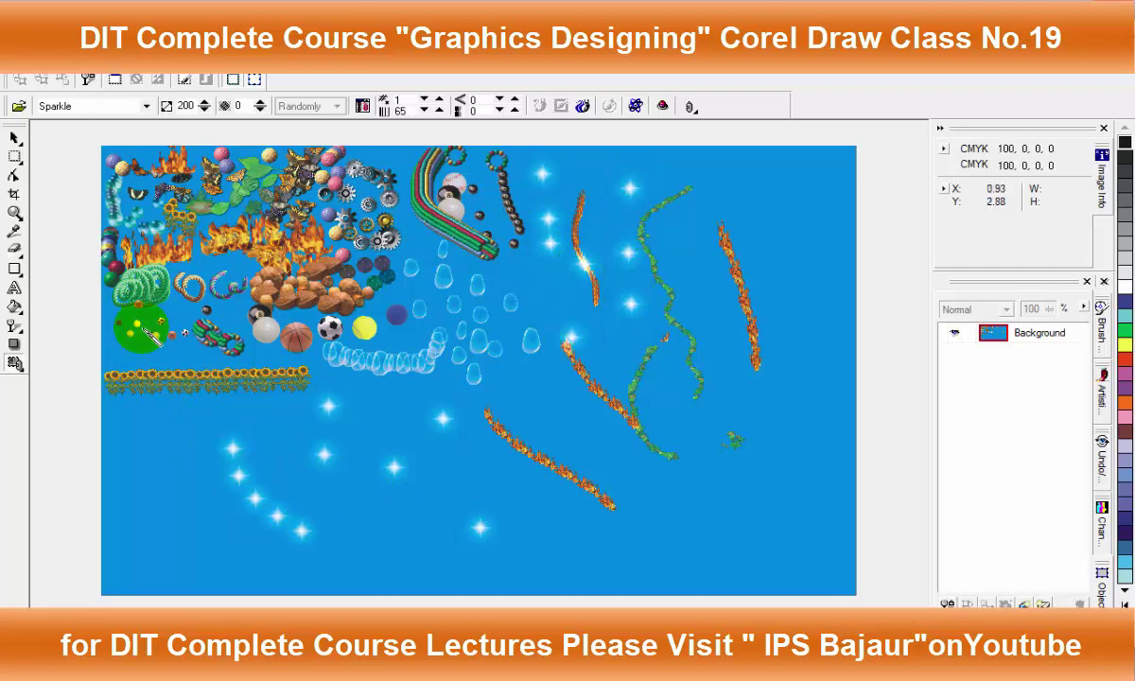
Spray faint Clouds near the sunflowers and across the lower-left quarter
{"action": "left_click", "coordinate": [145, 106]}
{"action": "left_click", "coordinate": [57, 376]}
{"action": "left_click_drag", "start_coordinate": [137, 326], "coordinate": [162, 364]}
{"action": "mouse_move", "coordinate": [166, 449]}
{"action": "left_mouse_down"}
{"action": "mouse_move", "coordinate": [163, 416]}
{"action": "mouse_move", "coordinate": [195, 533]}
{"action": "mouse_move", "coordinate": [242, 563]}
{"action": "mouse_move", "coordinate": [198, 435]}
{"action": "mouse_move", "coordinate": [280, 462]}
{"action": "mouse_move", "coordinate": [235, 520]}
{"action": "mouse_move", "coordinate": [290, 458]}
{"action": "mouse_move", "coordinate": [274, 510]}
{"action": "mouse_move", "coordinate": [317, 558]}
{"action": "mouse_move", "coordinate": [259, 560]}
{"action": "mouse_move", "coordinate": [261, 532]}
{"action": "mouse_move", "coordinate": [191, 443]}
{"action": "mouse_move", "coordinate": [113, 418]}
{"action": "mouse_move", "coordinate": [157, 545]}
{"action": "mouse_move", "coordinate": [119, 494]}
{"action": "mouse_move", "coordinate": [147, 540]}
{"action": "mouse_move", "coordinate": [214, 562]}
{"action": "mouse_move", "coordinate": [198, 489]}
{"action": "mouse_move", "coordinate": [252, 436]}
{"action": "mouse_move", "coordinate": [317, 545]}
{"action": "mouse_move", "coordinate": [325, 469]}
{"action": "mouse_move", "coordinate": [213, 436]}
{"action": "mouse_move", "coordinate": [327, 374]}
{"action": "mouse_move", "coordinate": [292, 451]}
{"action": "mouse_move", "coordinate": [358, 575]}
{"action": "left_mouse_up"}
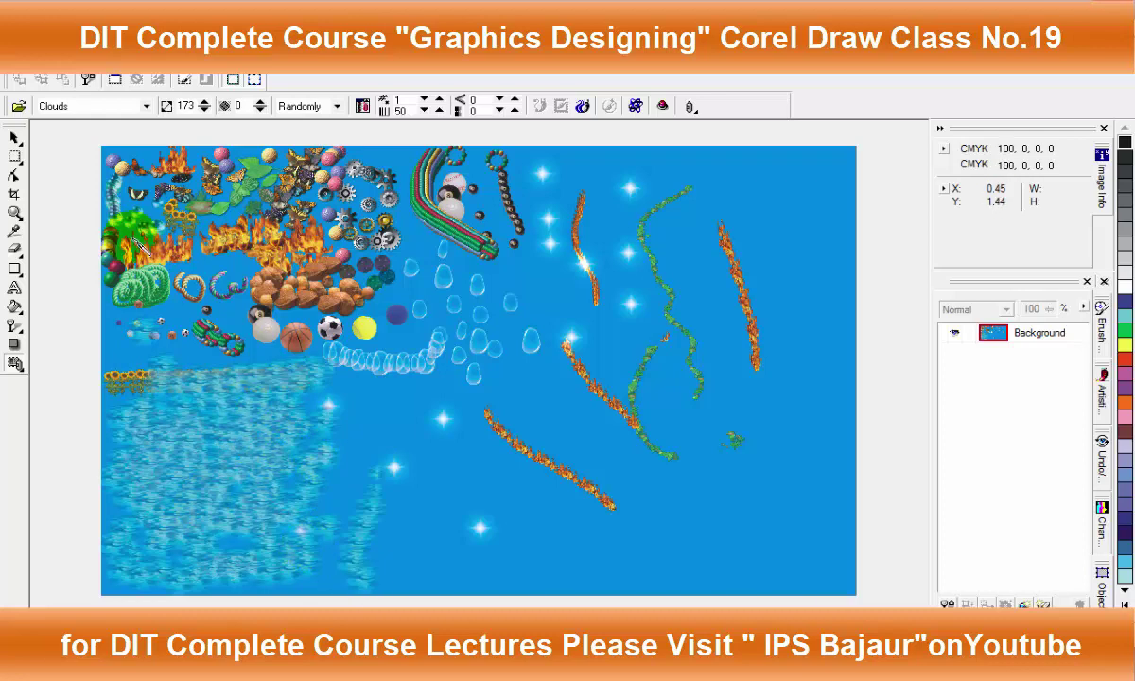
Choose the Nuts sprayer in Sequential order and spray a few nuts near the top right
{"action": "left_click", "coordinate": [303, 106]}
{"action": "left_click", "coordinate": [293, 131]}
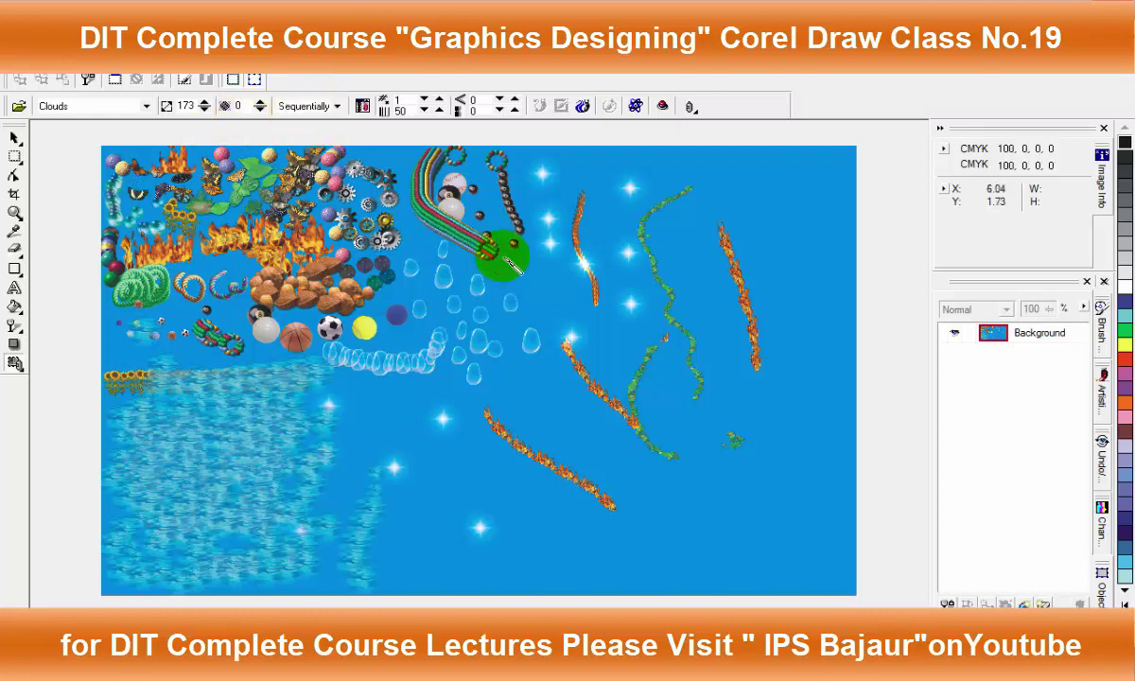
{"action": "left_click", "coordinate": [337, 107]}
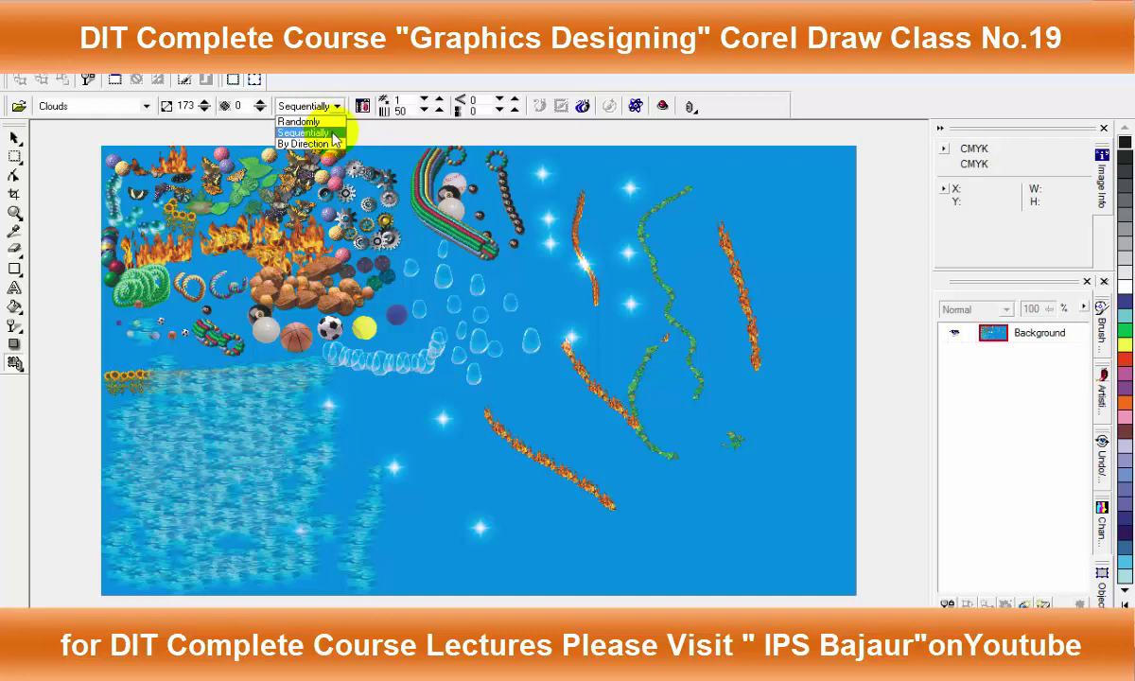
{"action": "left_click", "coordinate": [333, 133]}
{"action": "left_click", "coordinate": [106, 106]}
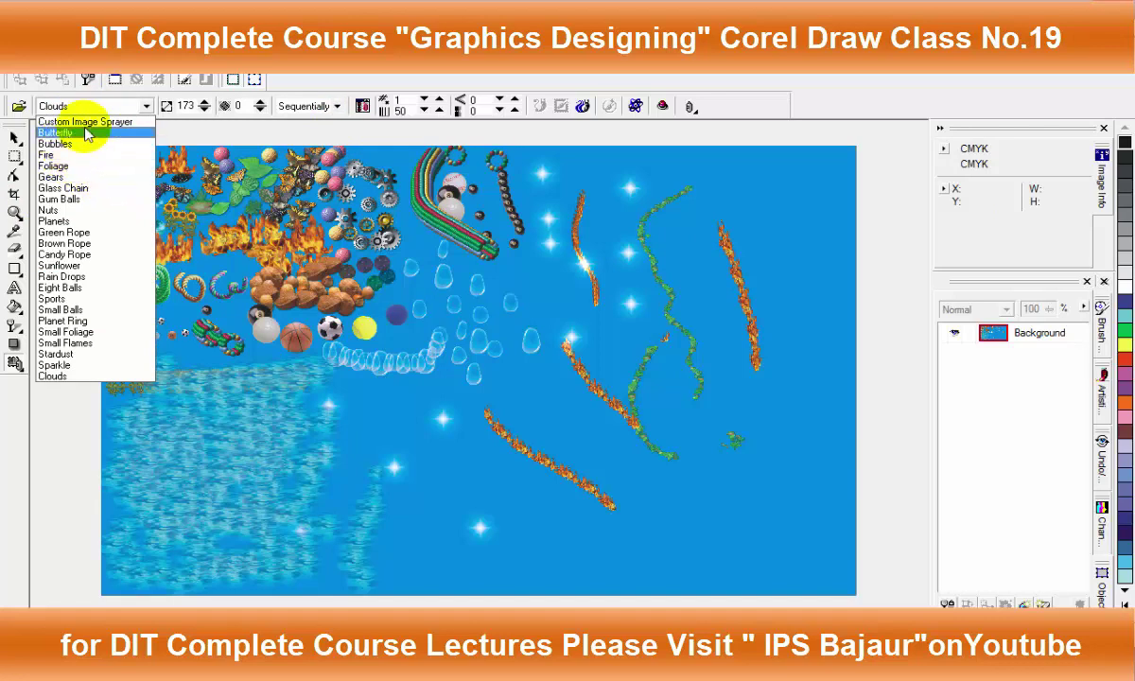
{"action": "left_click", "coordinate": [49, 210]}
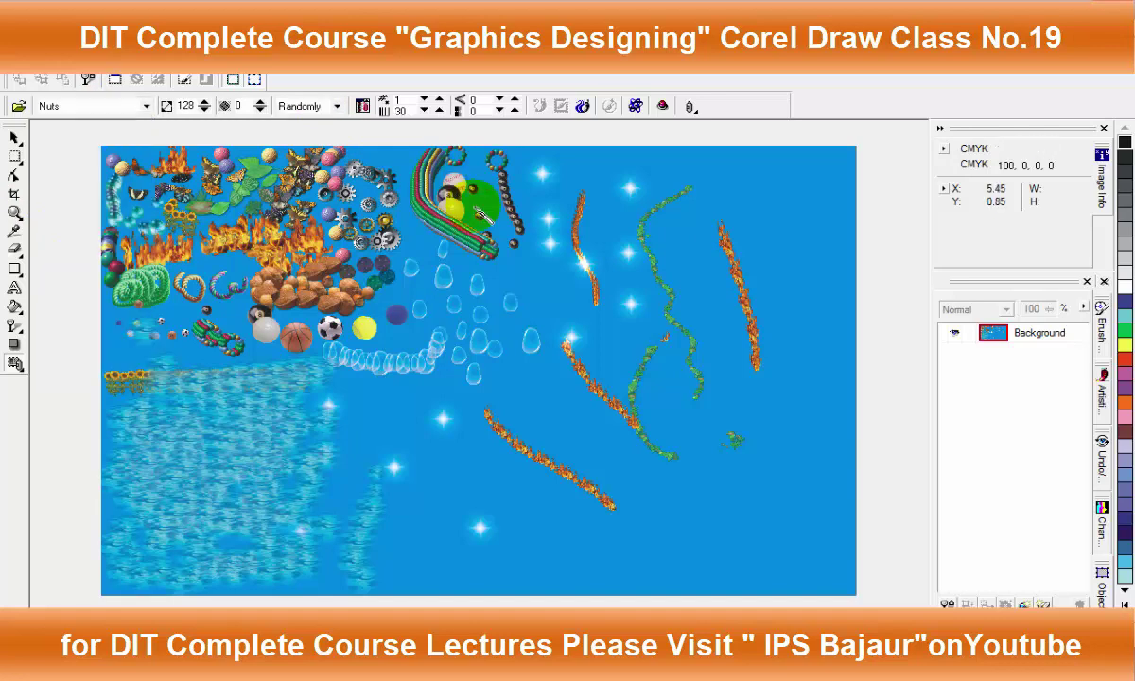
{"action": "left_click_drag", "start_coordinate": [805, 220], "coordinate": [809, 257]}
{"action": "scroll", "coordinate": [809, 248], "scroll_direction": "up", "scroll_amount": 2}
{"action": "left_click", "coordinate": [689, 221]}
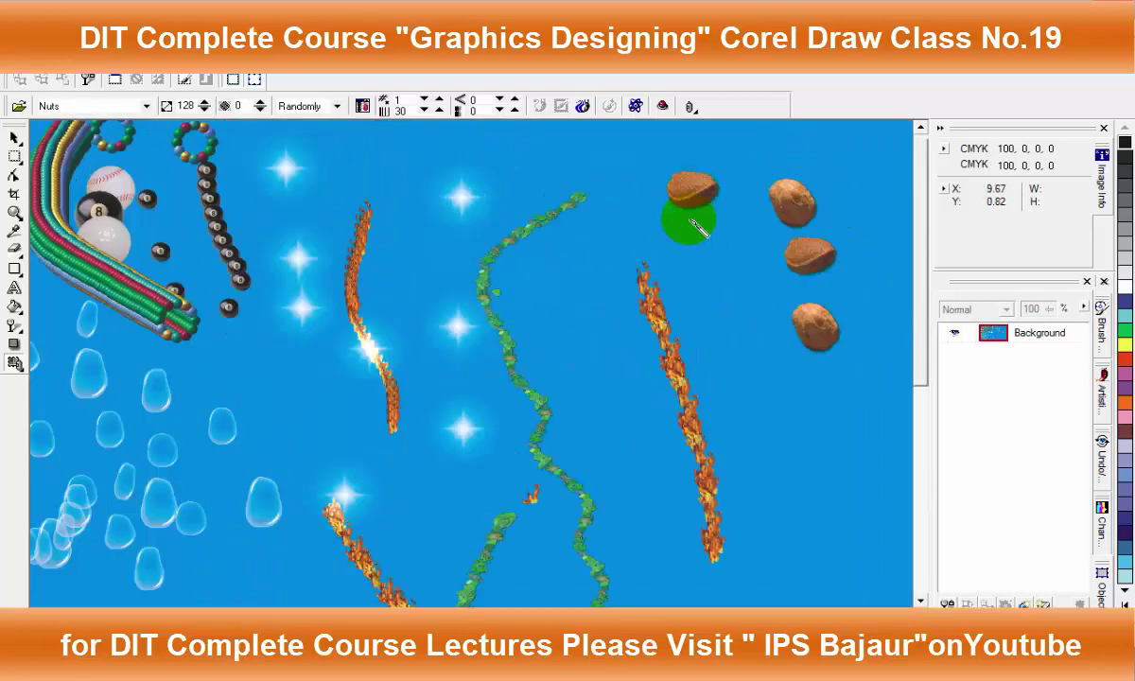
{"action": "left_click_drag", "start_coordinate": [723, 275], "coordinate": [724, 320]}
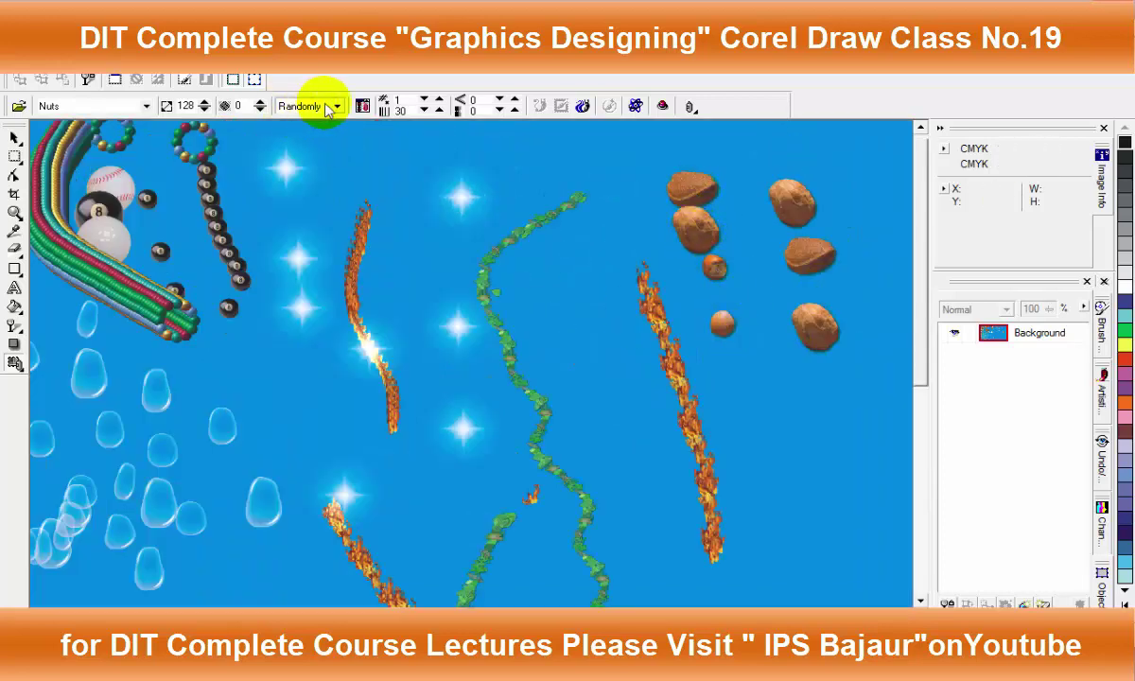
Spray nuts down the right side, then a curved trail and four columns By Direction
{"action": "left_click", "coordinate": [323, 135]}
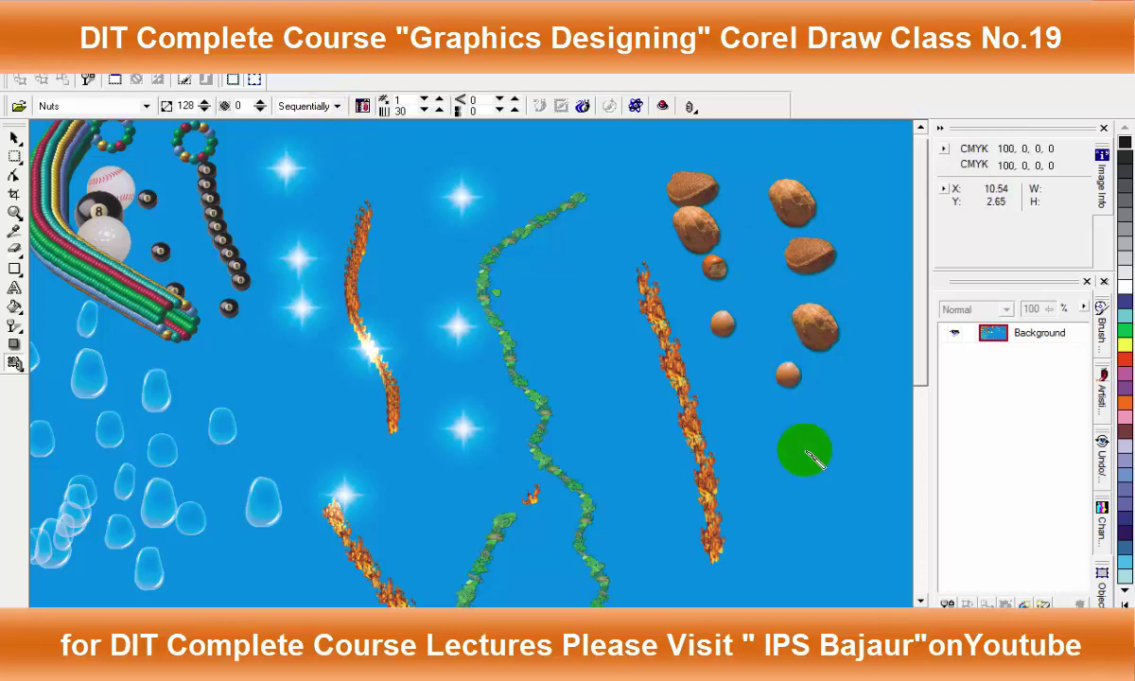
{"action": "left_click_drag", "start_coordinate": [788, 374], "coordinate": [812, 431]}
{"action": "left_click_drag", "start_coordinate": [897, 459], "coordinate": [816, 482]}
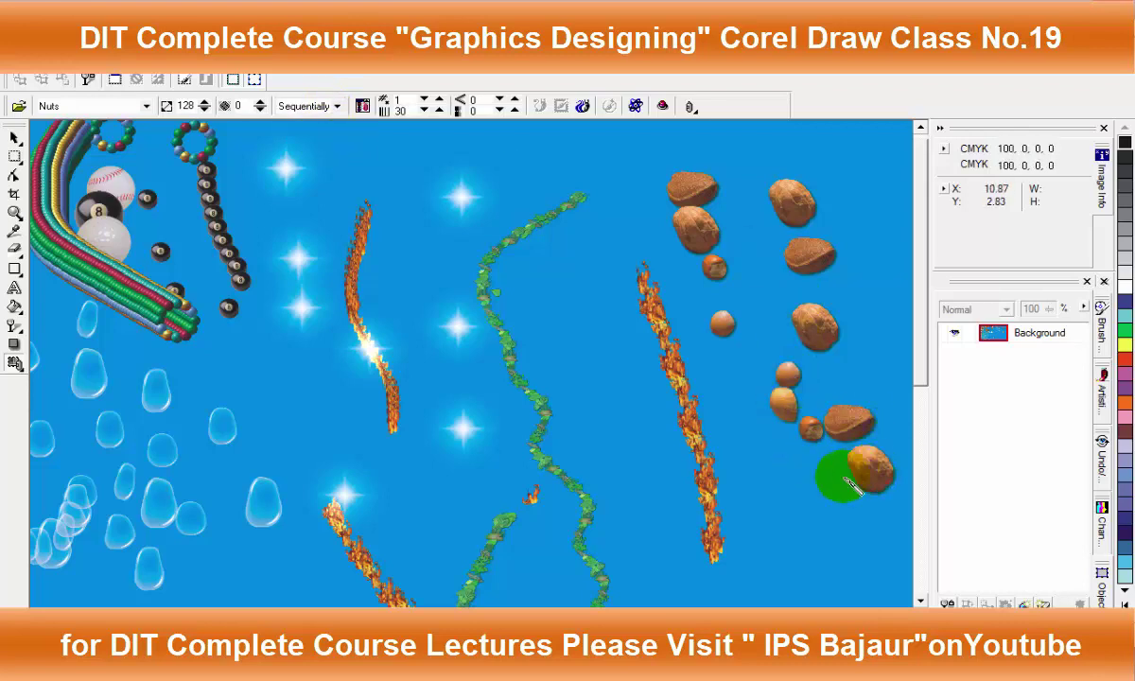
{"action": "left_click", "coordinate": [336, 106]}
{"action": "left_click", "coordinate": [312, 145]}
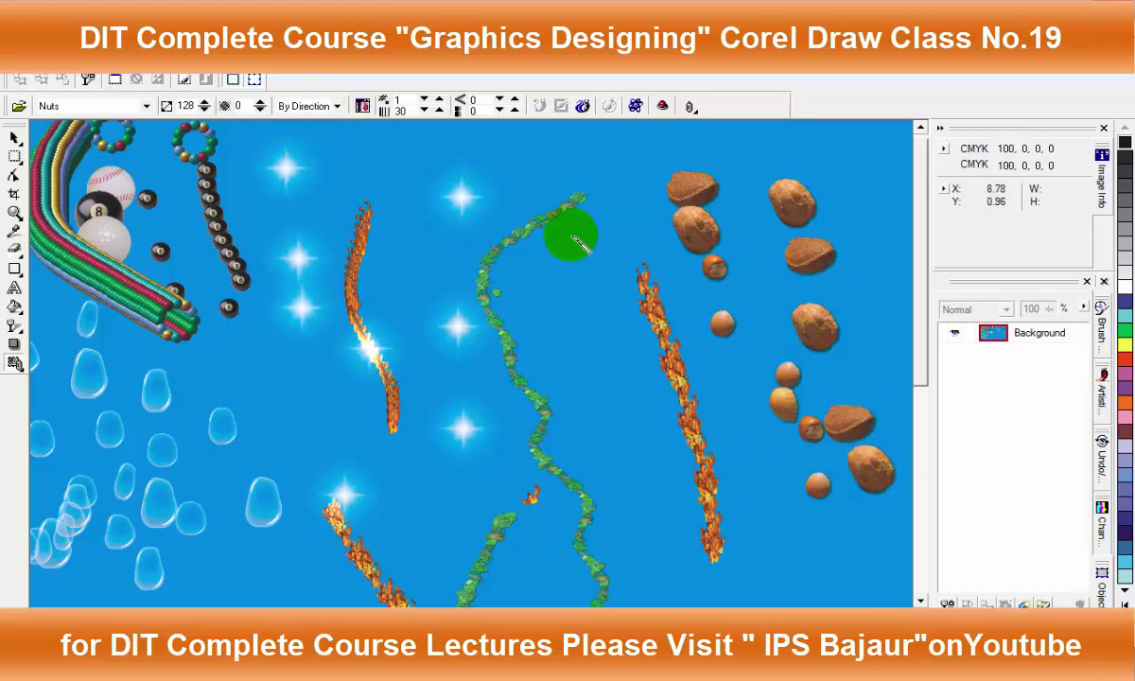
{"action": "mouse_move", "coordinate": [636, 216]}
{"action": "left_mouse_down"}
{"action": "mouse_move", "coordinate": [577, 412]}
{"action": "mouse_move", "coordinate": [628, 481]}
{"action": "mouse_move", "coordinate": [736, 566]}
{"action": "left_mouse_up"}
{"action": "left_click_drag", "start_coordinate": [866, 162], "coordinate": [856, 333]}
{"action": "left_click_drag", "start_coordinate": [804, 156], "coordinate": [810, 317]}
{"action": "left_click_drag", "start_coordinate": [757, 184], "coordinate": [757, 312]}
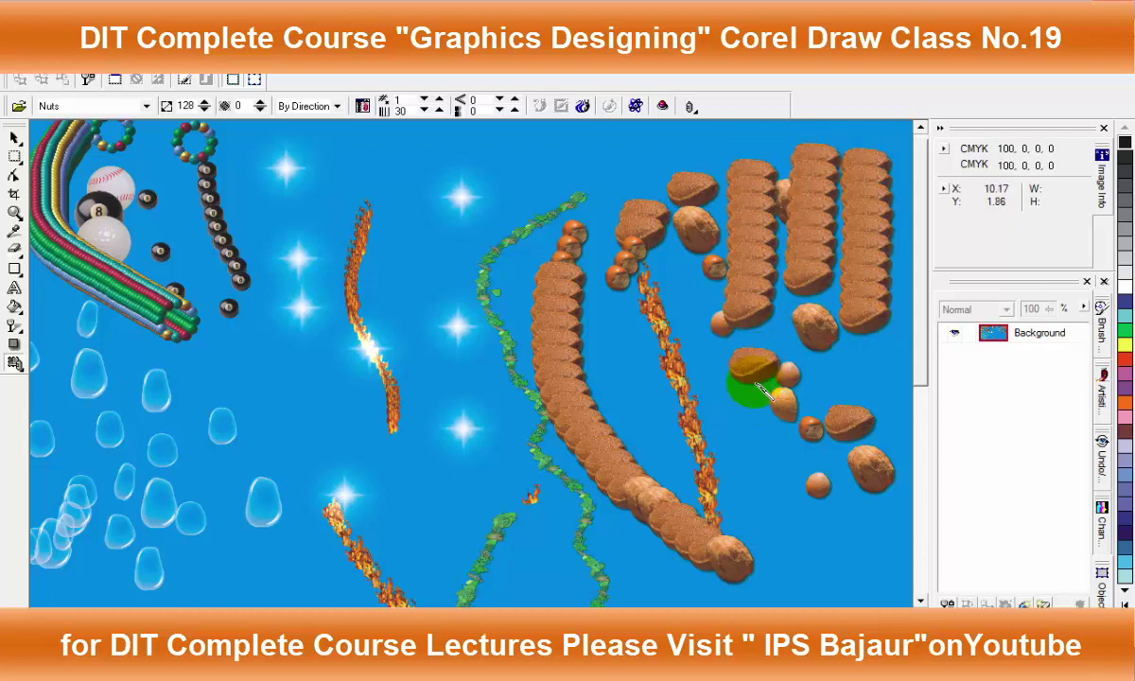
{"action": "left_click_drag", "start_coordinate": [752, 364], "coordinate": [752, 440]}
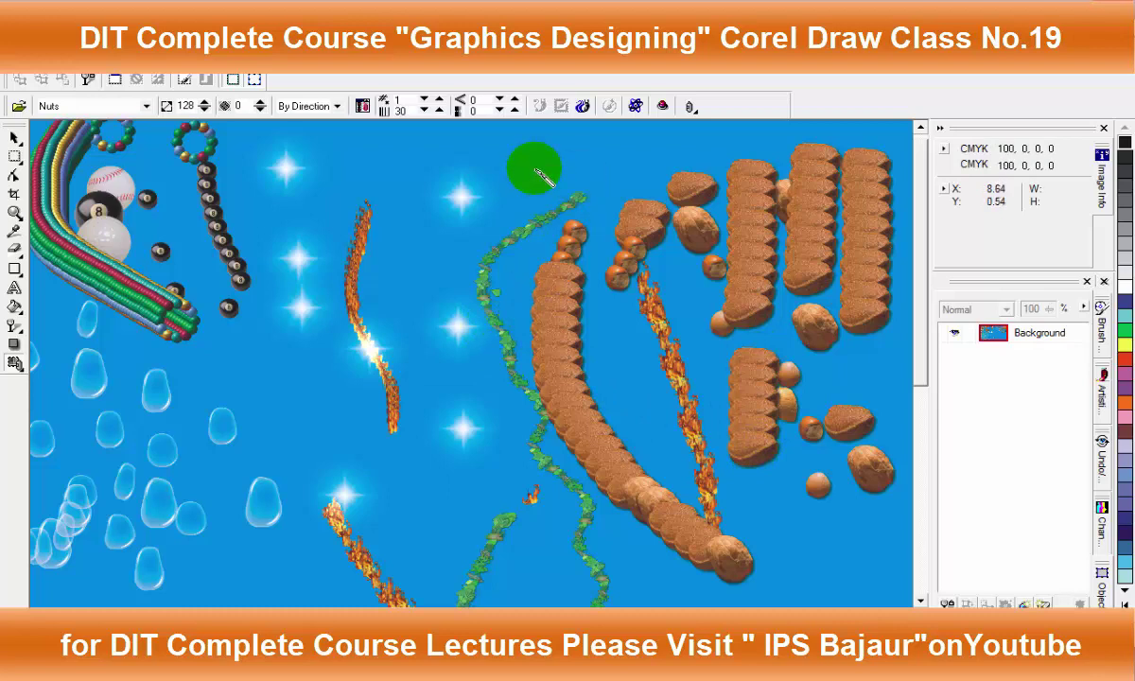
Spray diagonal nut rows near the top and three more rows at the lower right
{"action": "left_click_drag", "start_coordinate": [471, 142], "coordinate": [579, 188]}
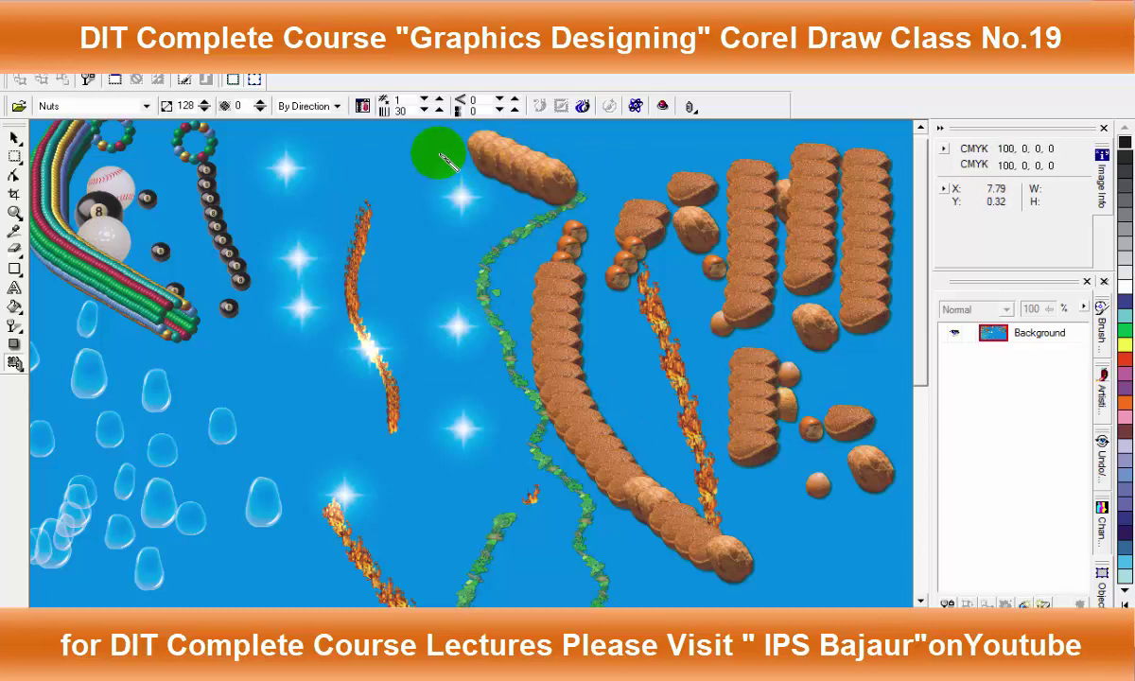
{"action": "left_click_drag", "start_coordinate": [398, 157], "coordinate": [534, 242]}
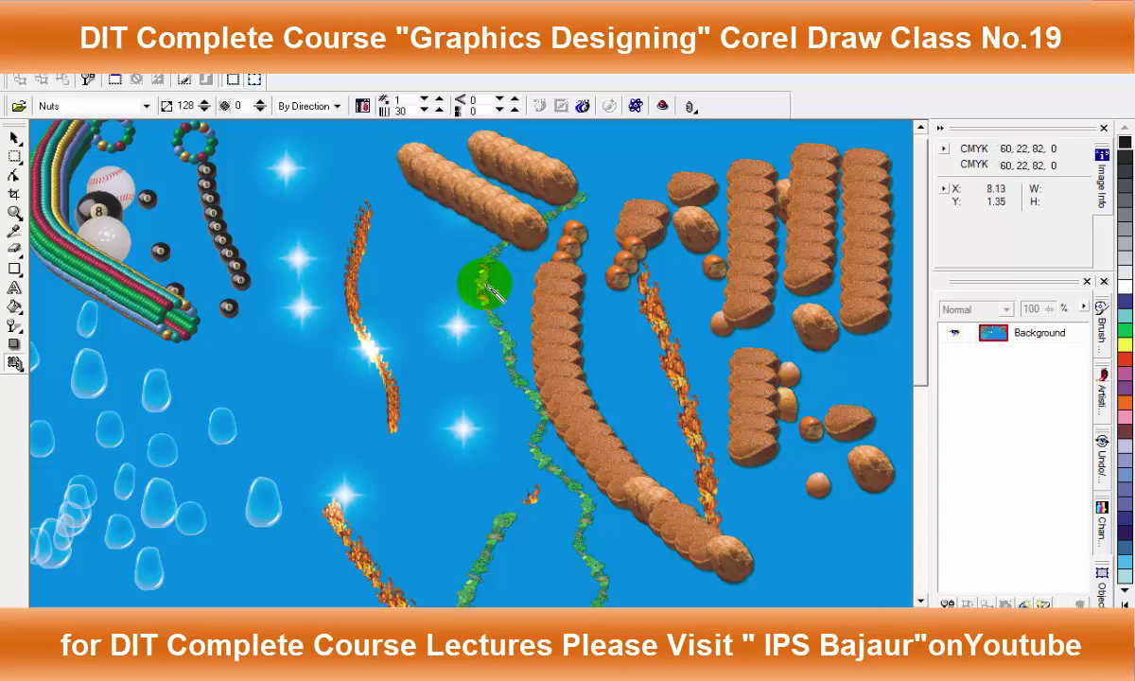
{"action": "left_click_drag", "start_coordinate": [410, 258], "coordinate": [442, 319]}
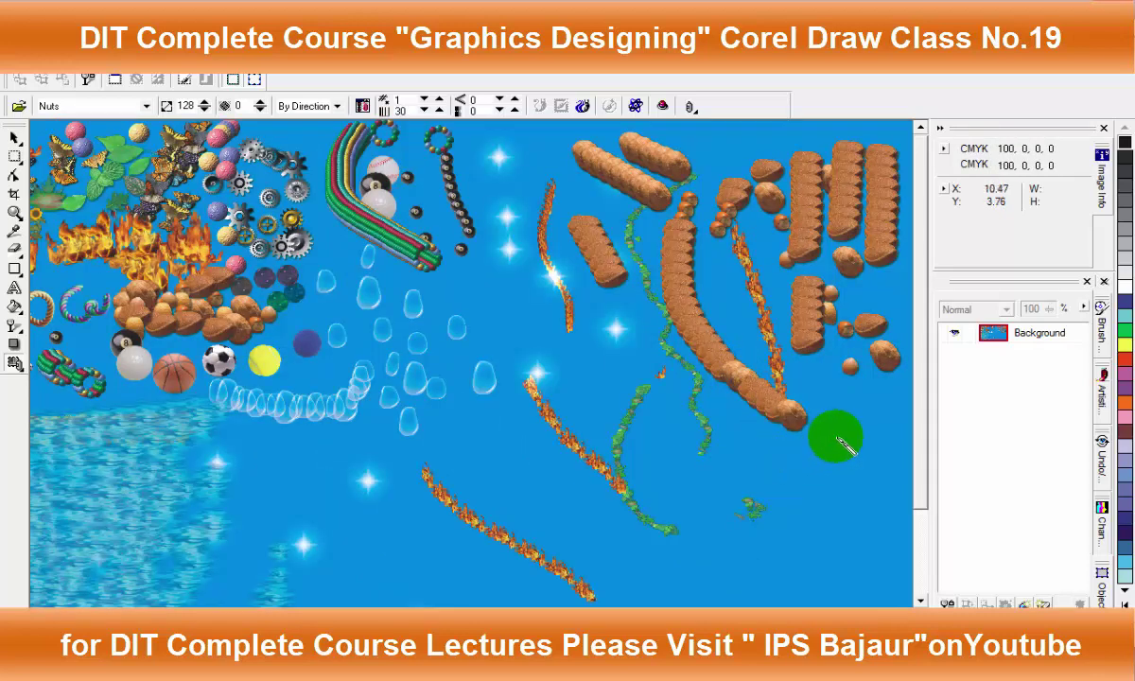
{"action": "left_click_drag", "start_coordinate": [847, 444], "coordinate": [747, 497]}
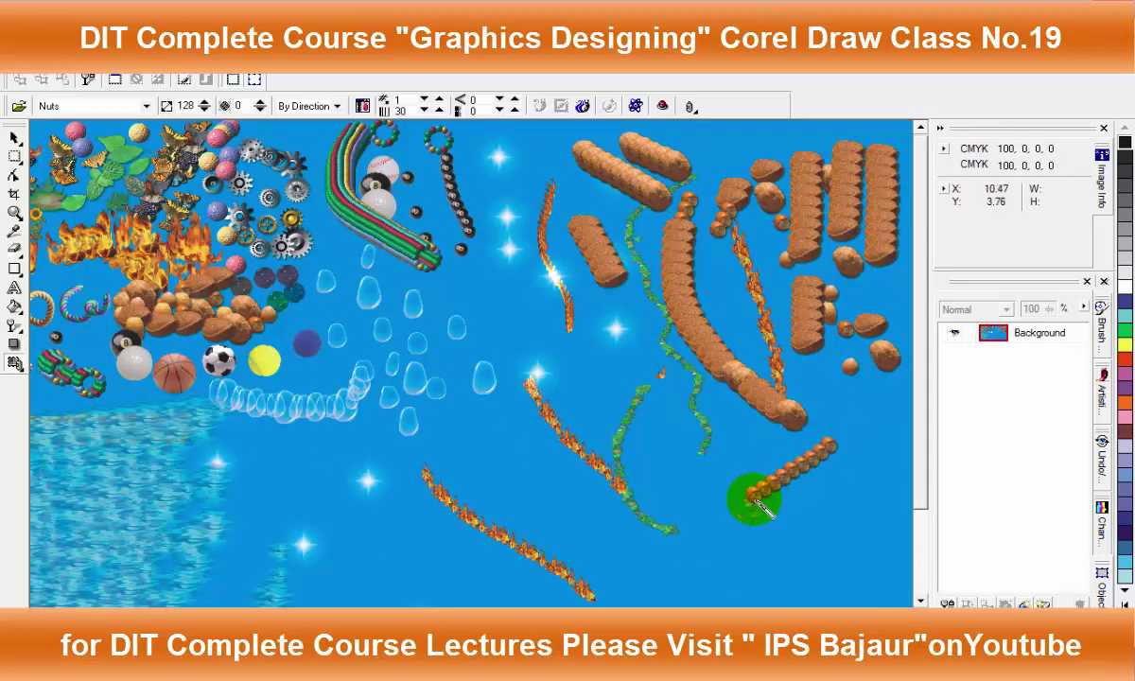
{"action": "left_click_drag", "start_coordinate": [852, 476], "coordinate": [738, 541]}
{"action": "left_click_drag", "start_coordinate": [899, 530], "coordinate": [748, 572]}
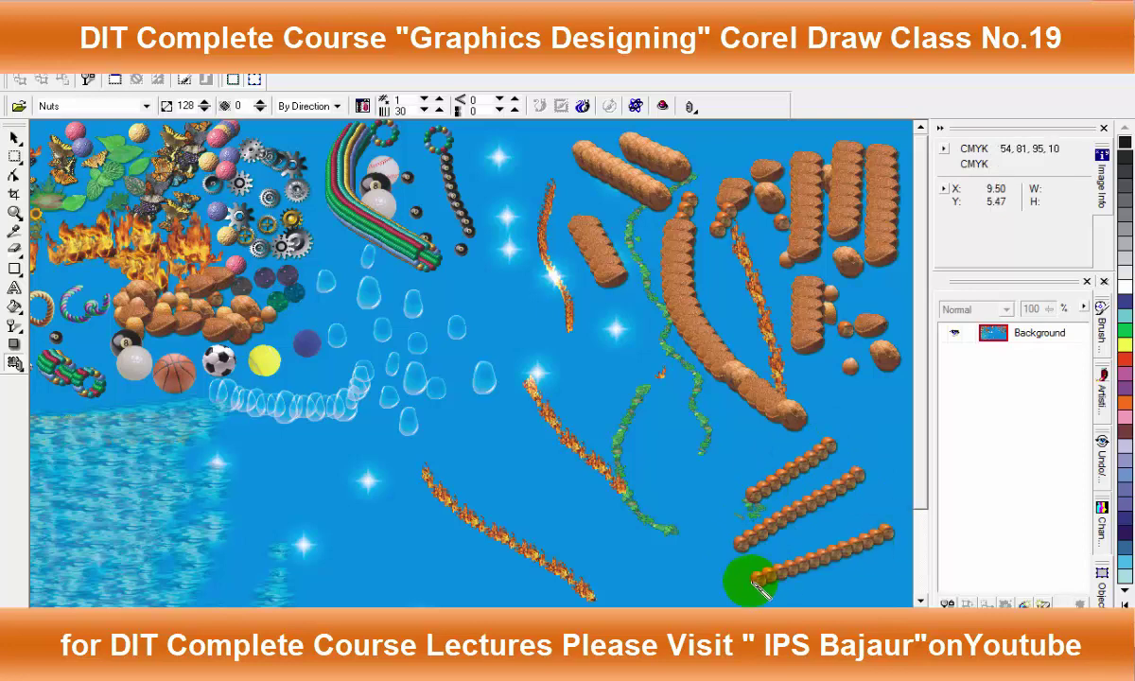
Fill the image centre with curved and vertical nut strokes down to the bottom
{"action": "left_click_drag", "start_coordinate": [567, 326], "coordinate": [663, 386]}
{"action": "left_click_drag", "start_coordinate": [559, 355], "coordinate": [679, 477]}
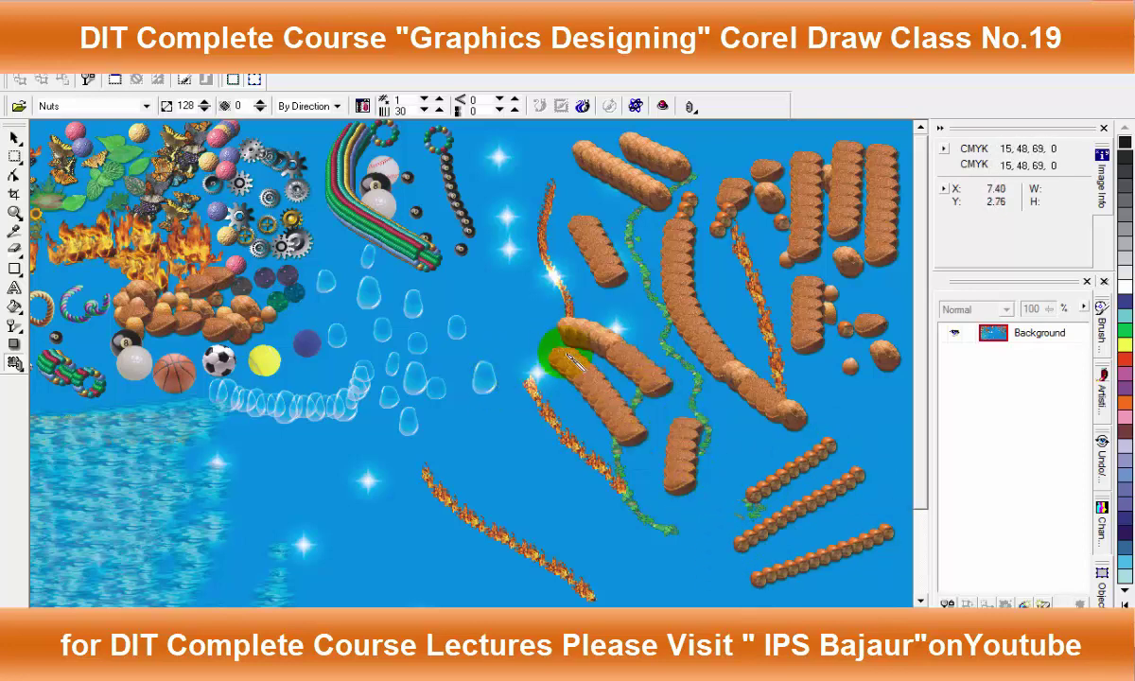
{"action": "left_click_drag", "start_coordinate": [506, 241], "coordinate": [508, 338]}
{"action": "mouse_move", "coordinate": [494, 384]}
{"action": "left_mouse_down"}
{"action": "mouse_move", "coordinate": [563, 469]}
{"action": "mouse_move", "coordinate": [578, 525]}
{"action": "left_mouse_up"}
{"action": "left_click", "coordinate": [615, 518]}
{"action": "left_click_drag", "start_coordinate": [656, 553], "coordinate": [667, 544]}
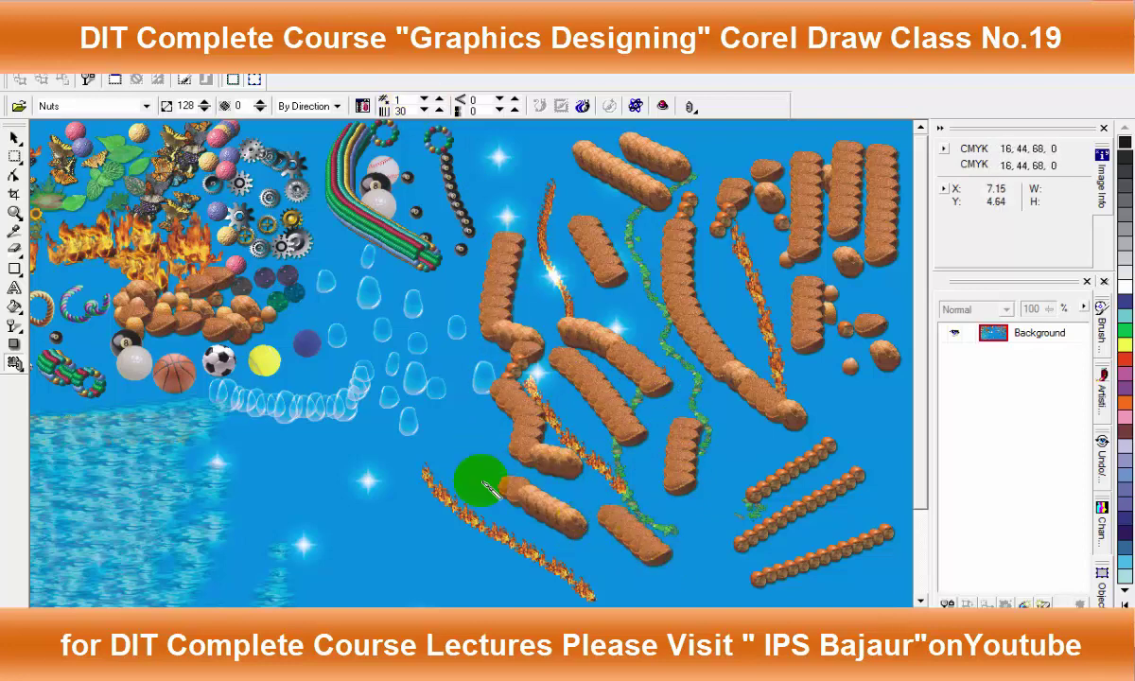
Switch spray order to Randomly and scatter walnuts and hazelnuts across the lower middle
{"action": "left_click", "coordinate": [333, 106]}
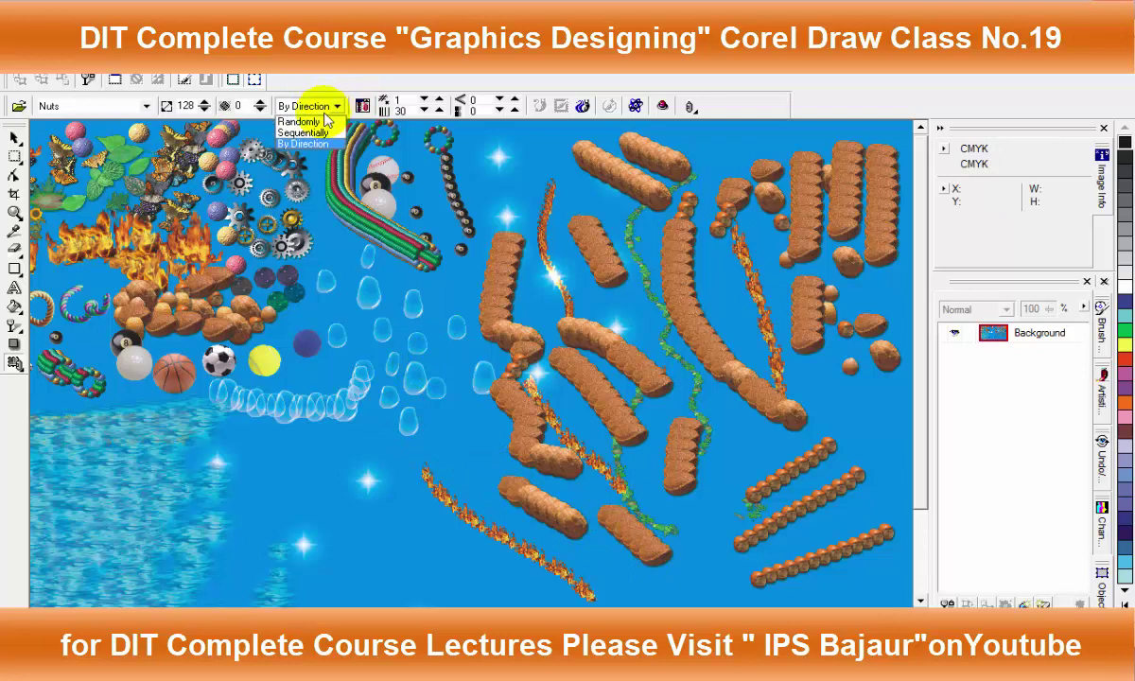
{"action": "left_click", "coordinate": [326, 106]}
{"action": "left_click", "coordinate": [299, 121]}
{"action": "left_click_drag", "start_coordinate": [463, 402], "coordinate": [481, 473]}
{"action": "left_click_drag", "start_coordinate": [402, 444], "coordinate": [375, 465]}
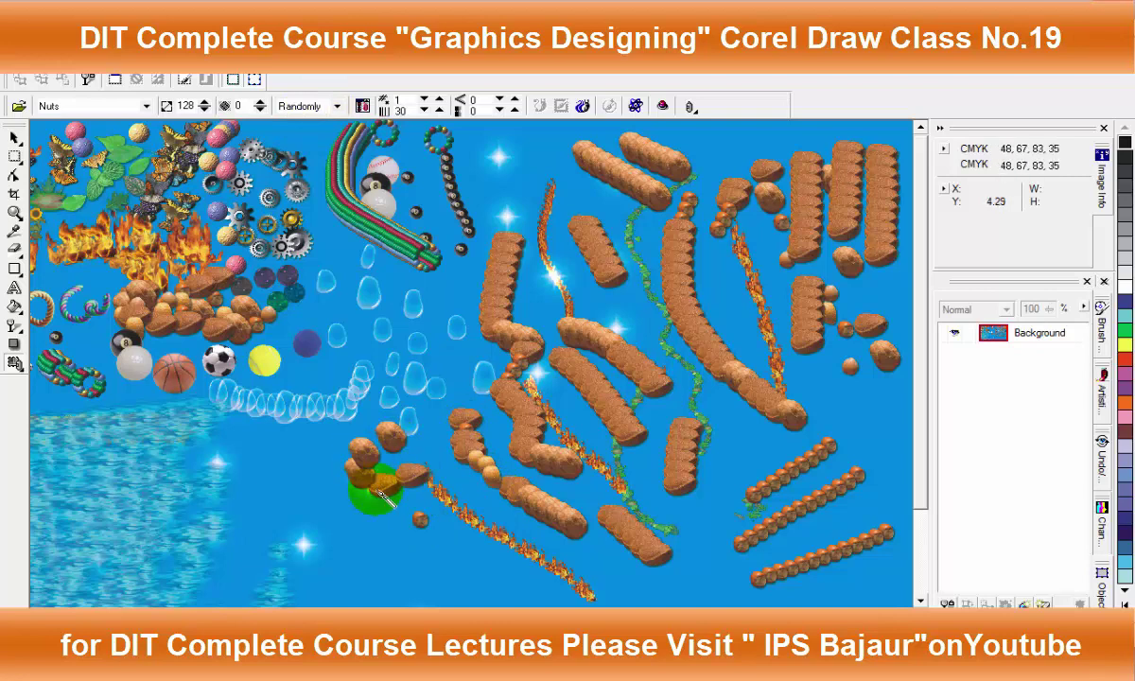
{"action": "left_click_drag", "start_coordinate": [373, 463], "coordinate": [426, 470]}
{"action": "scroll", "coordinate": [417, 489], "scroll_direction": "up", "scroll_amount": 2}
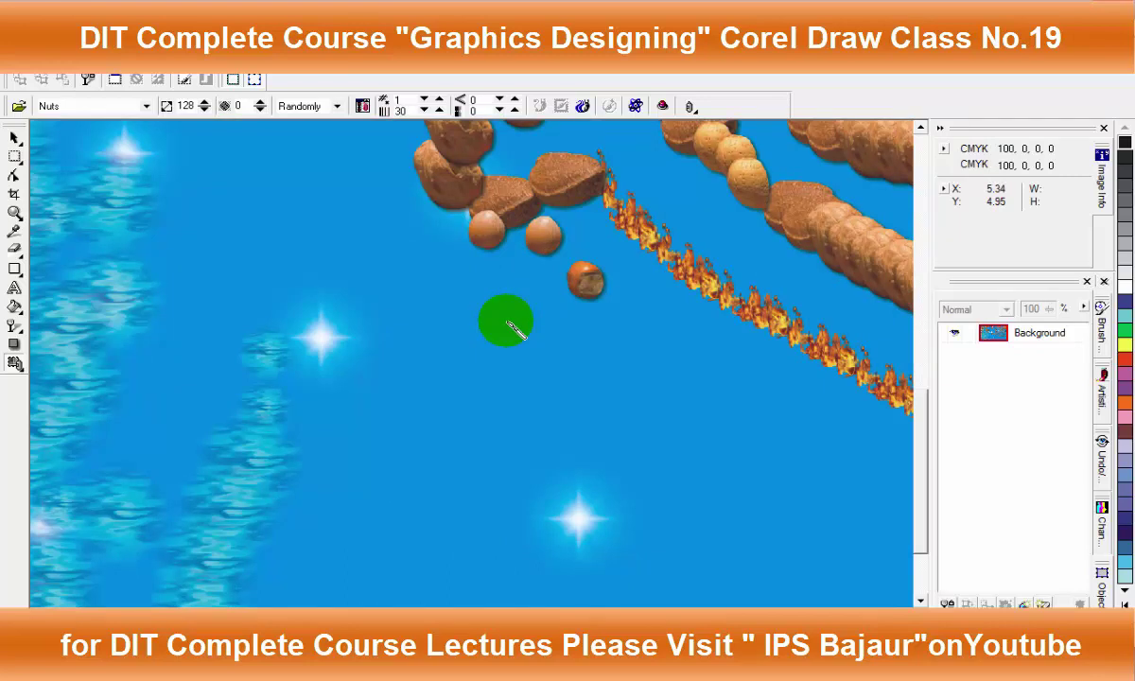
{"action": "mouse_move", "coordinate": [568, 374]}
{"action": "left_mouse_down"}
{"action": "mouse_move", "coordinate": [596, 405]}
{"action": "mouse_move", "coordinate": [571, 363]}
{"action": "mouse_move", "coordinate": [582, 434]}
{"action": "mouse_move", "coordinate": [499, 438]}
{"action": "mouse_move", "coordinate": [492, 355]}
{"action": "mouse_move", "coordinate": [525, 314]}
{"action": "left_mouse_up"}
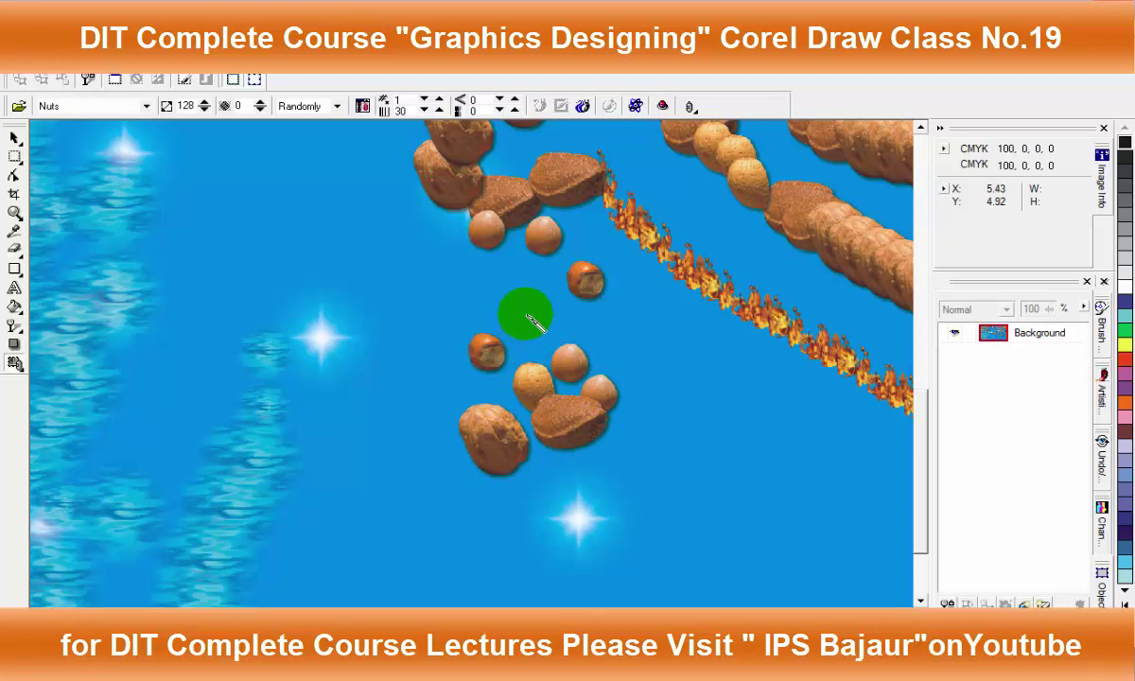
{"action": "mouse_move", "coordinate": [683, 364]}
{"action": "left_mouse_down"}
{"action": "mouse_move", "coordinate": [570, 522]}
{"action": "mouse_move", "coordinate": [774, 435]}
{"action": "mouse_move", "coordinate": [679, 553]}
{"action": "mouse_move", "coordinate": [428, 505]}
{"action": "mouse_move", "coordinate": [468, 359]}
{"action": "left_mouse_up"}
{"action": "scroll", "coordinate": [571, 501], "scroll_direction": "down", "scroll_amount": 5}
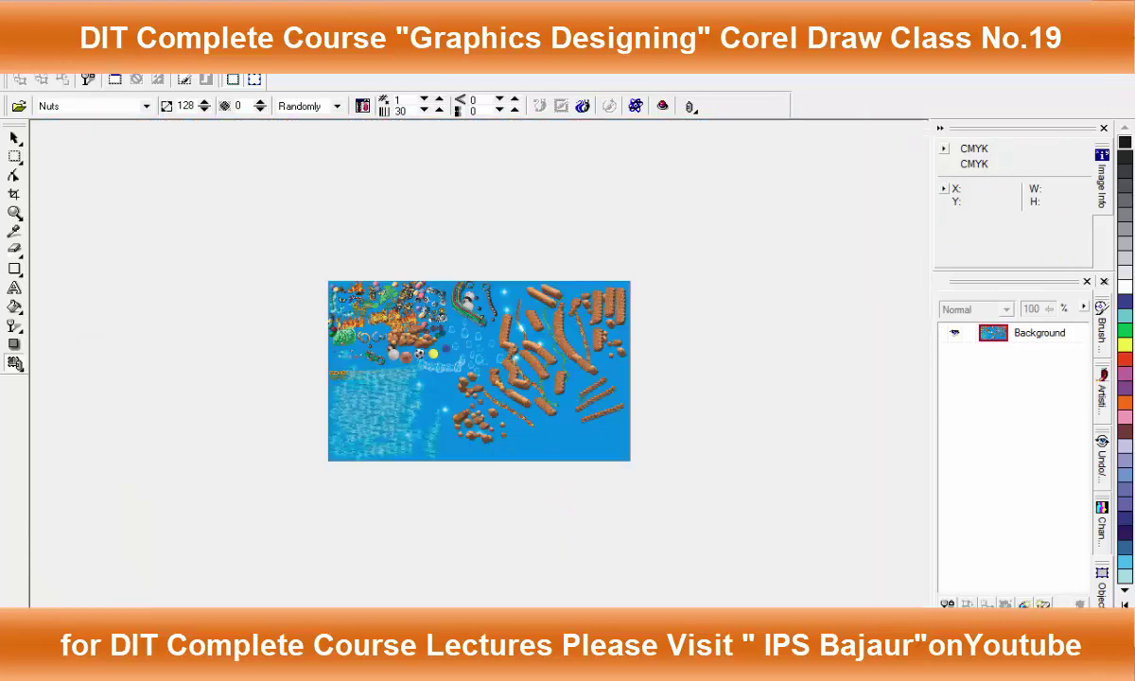
Close PHOTO-PAINT saving the sprayed edits, then reselect the placed bitmap in CorelDRAW
{"action": "left_click", "coordinate": [913, 85]}
{"action": "left_click", "coordinate": [511, 370]}
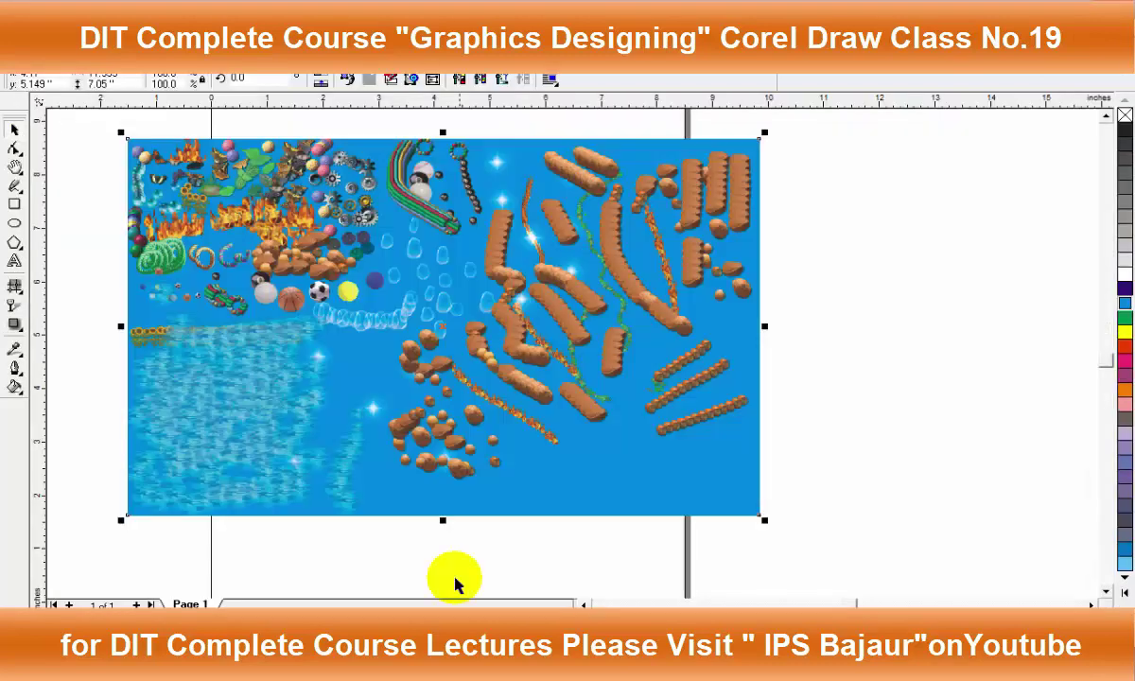
{"action": "double_click", "coordinate": [646, 476]}
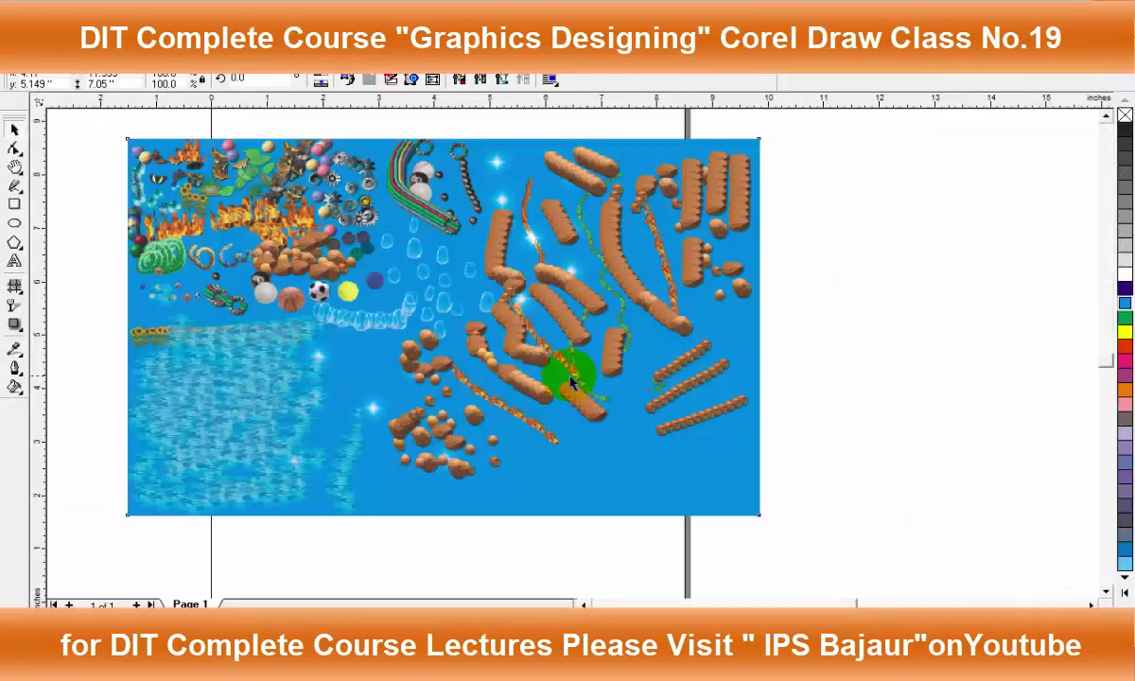
{"action": "scroll", "coordinate": [549, 379], "scroll_direction": "down", "scroll_amount": 2}
{"action": "key", "text": "Escape"}
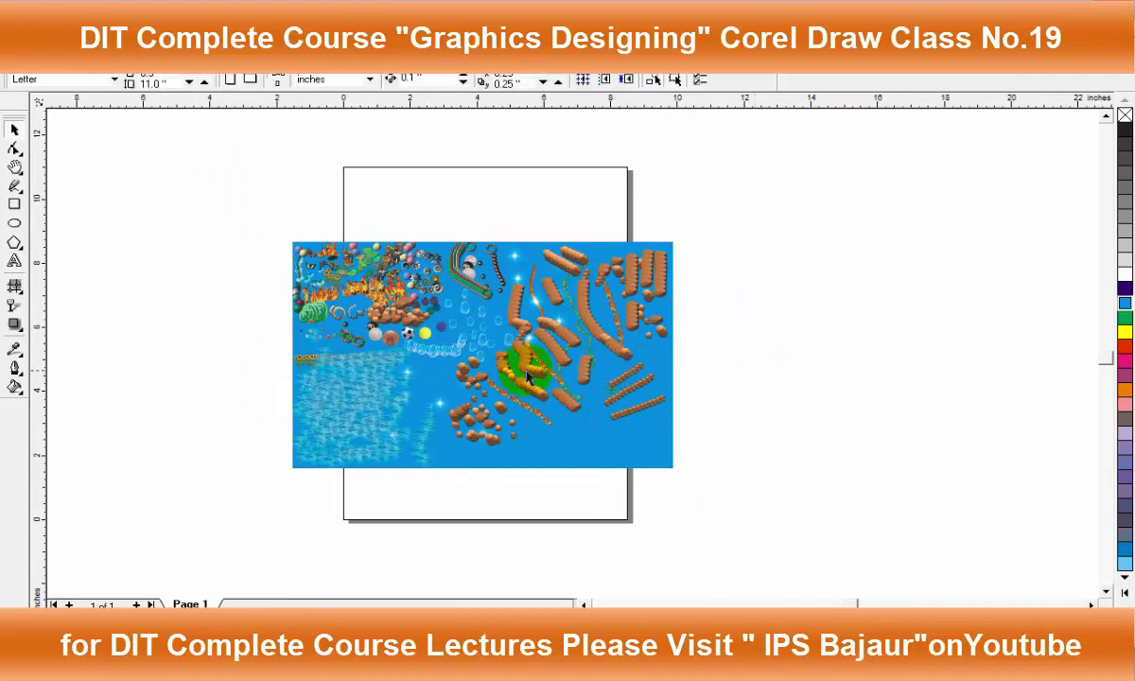
{"action": "scroll", "coordinate": [493, 376], "scroll_direction": "up", "scroll_amount": 2}
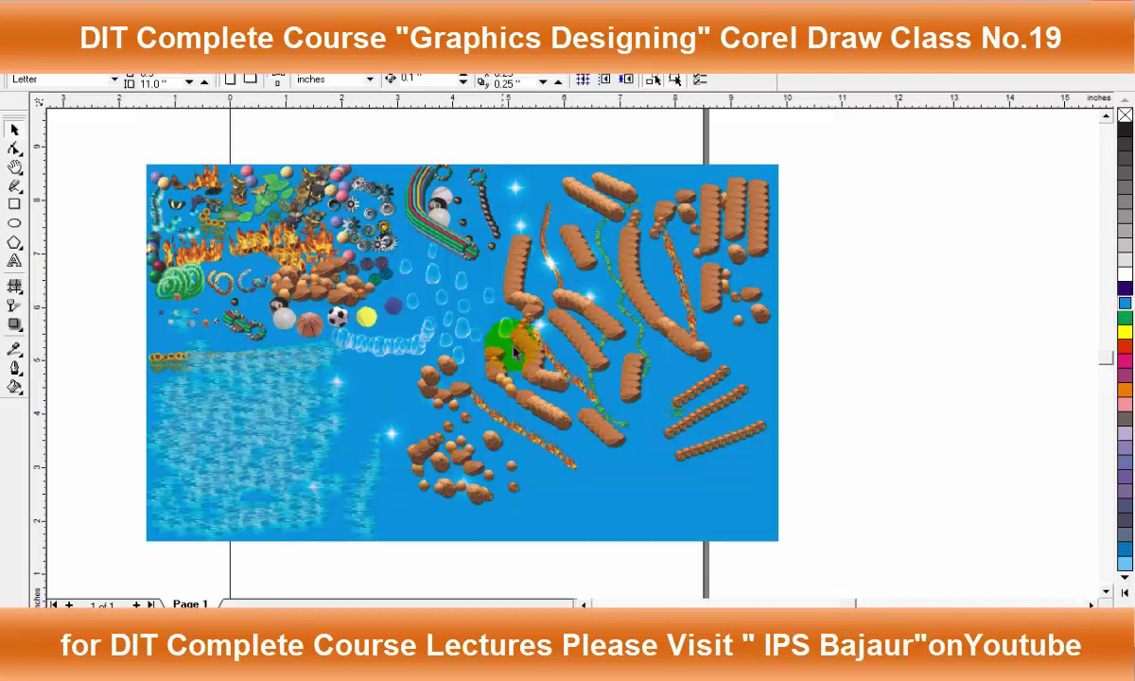
{"action": "left_click", "coordinate": [393, 313]}
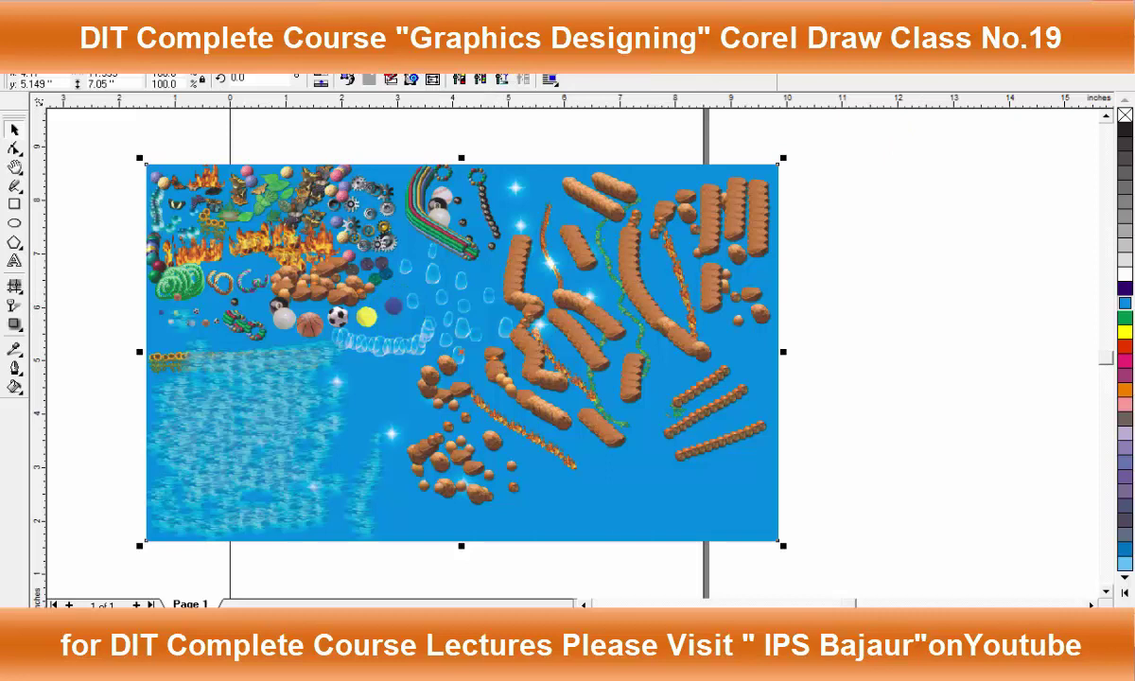
{"action": "left_click", "coordinate": [275, 55]}
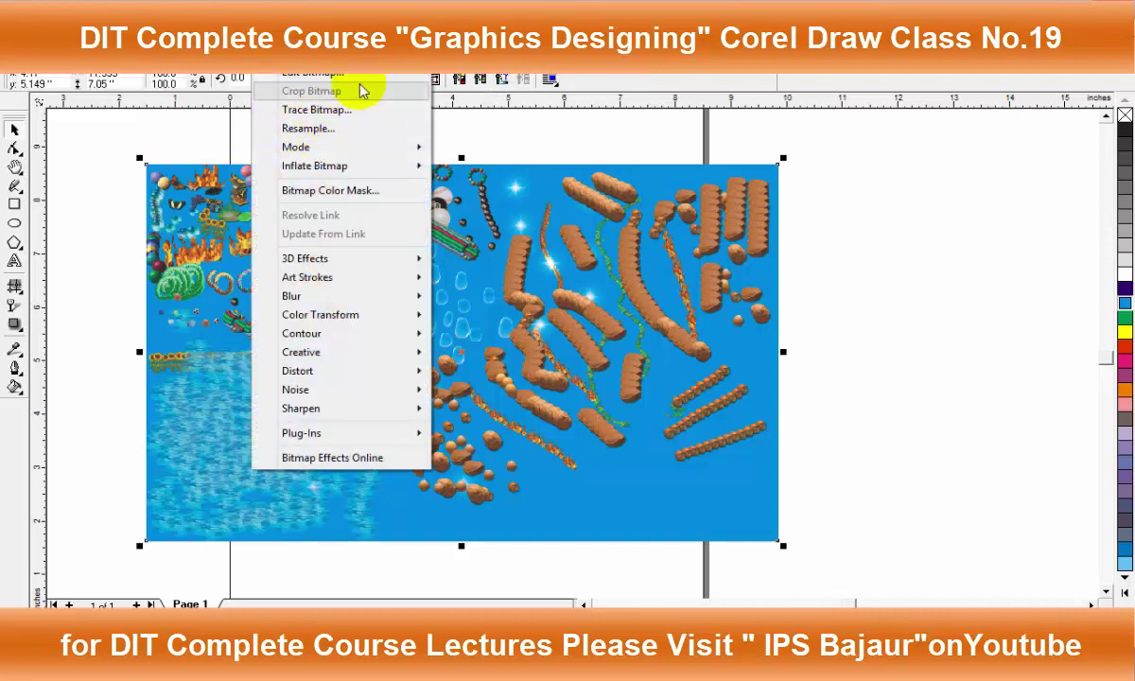
Open the bitmap in PHOTO-PAINT and try a crop around the spheres, then cancel it
{"action": "left_click", "coordinate": [319, 74]}
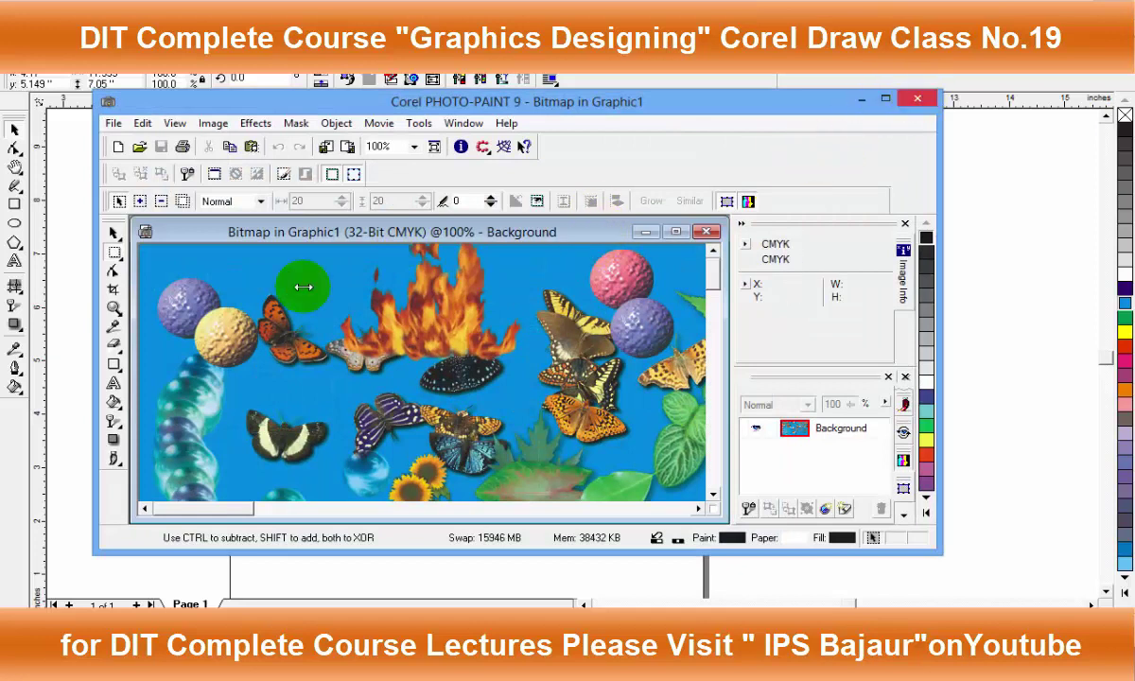
{"action": "left_click", "coordinate": [113, 288]}
{"action": "left_click_drag", "start_coordinate": [151, 266], "coordinate": [326, 379]}
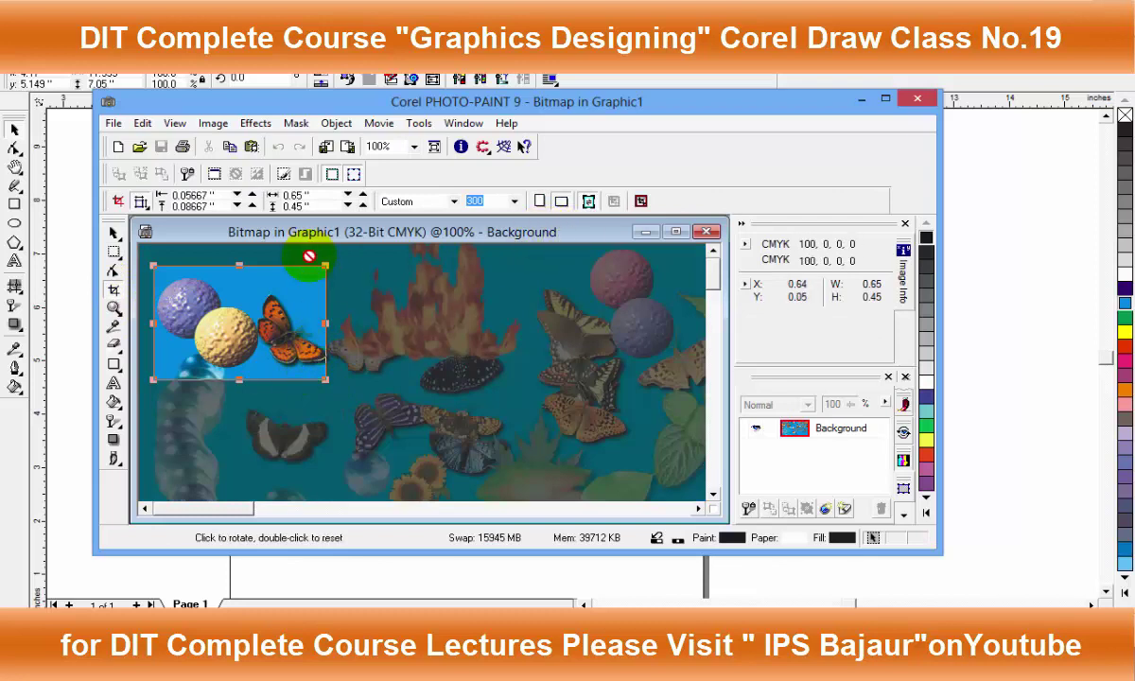
{"action": "left_click", "coordinate": [245, 271]}
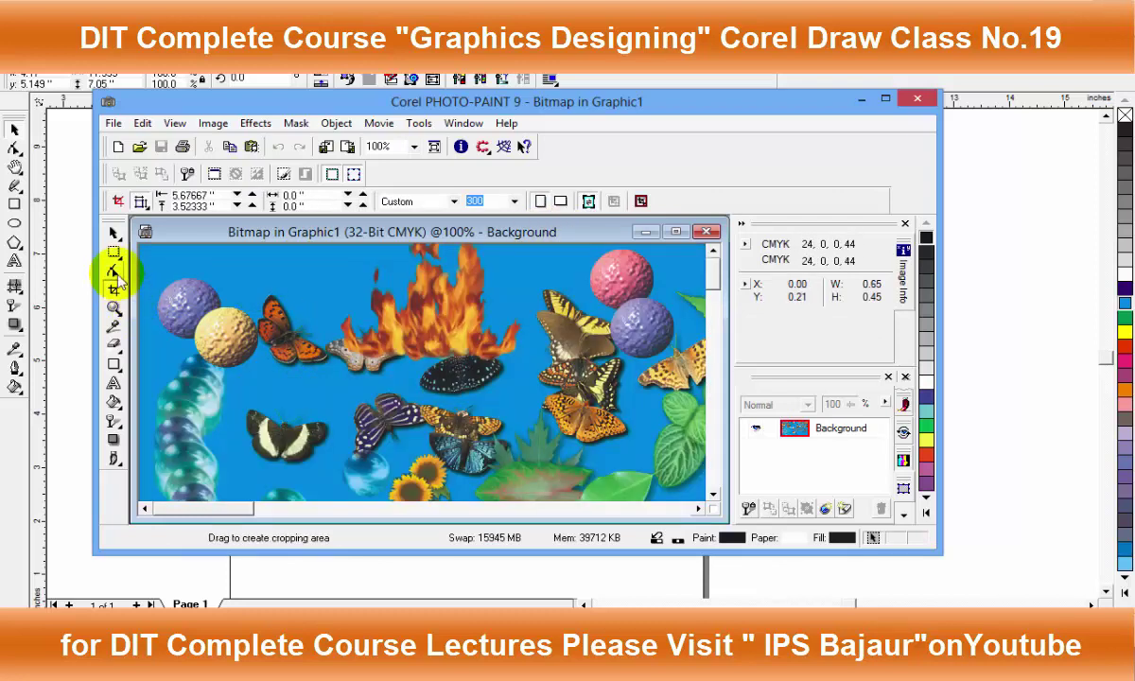
Erase white streaks at the upper left and across the pink ball, then save
{"action": "left_click", "coordinate": [114, 345]}
{"action": "left_click", "coordinate": [151, 353]}
{"action": "mouse_move", "coordinate": [253, 289]}
{"action": "left_mouse_down"}
{"action": "mouse_move", "coordinate": [322, 333]}
{"action": "mouse_move", "coordinate": [374, 319]}
{"action": "left_mouse_up"}
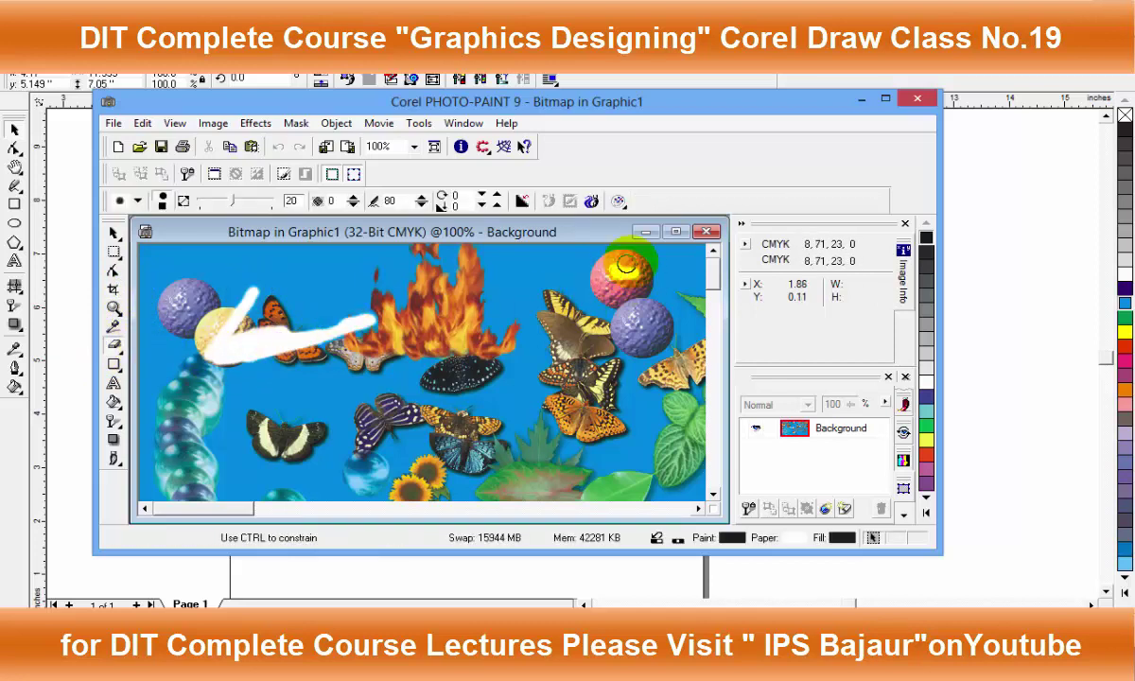
{"action": "left_click_drag", "start_coordinate": [592, 284], "coordinate": [648, 271]}
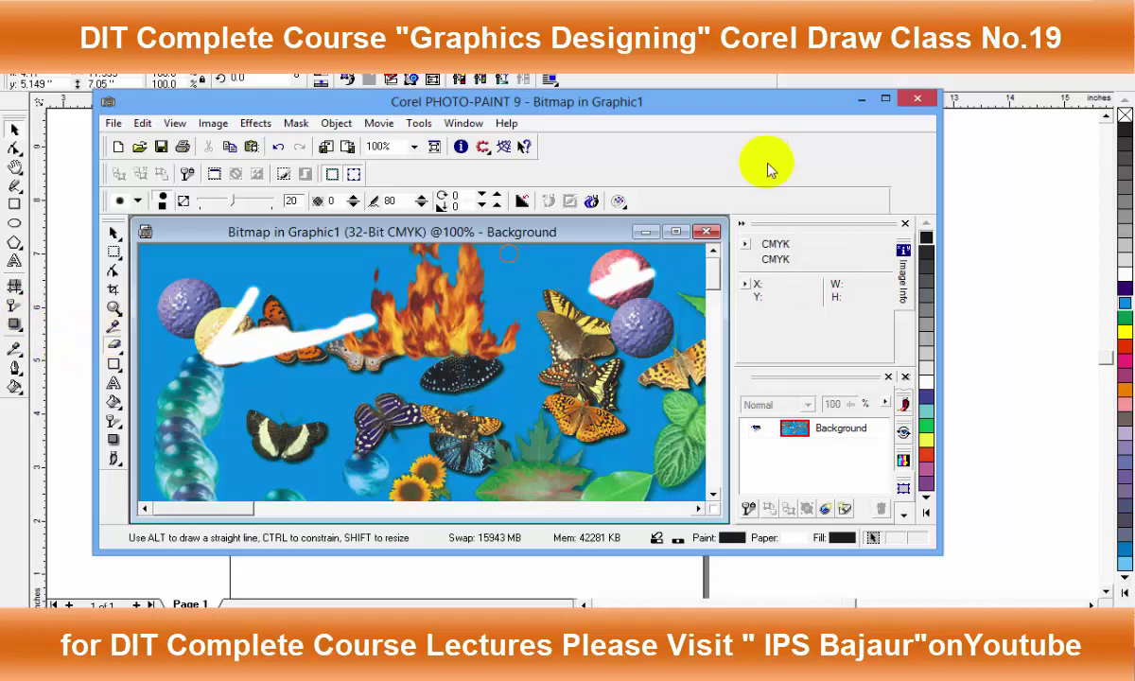
{"action": "left_click", "coordinate": [918, 100]}
{"action": "left_click", "coordinate": [454, 360]}
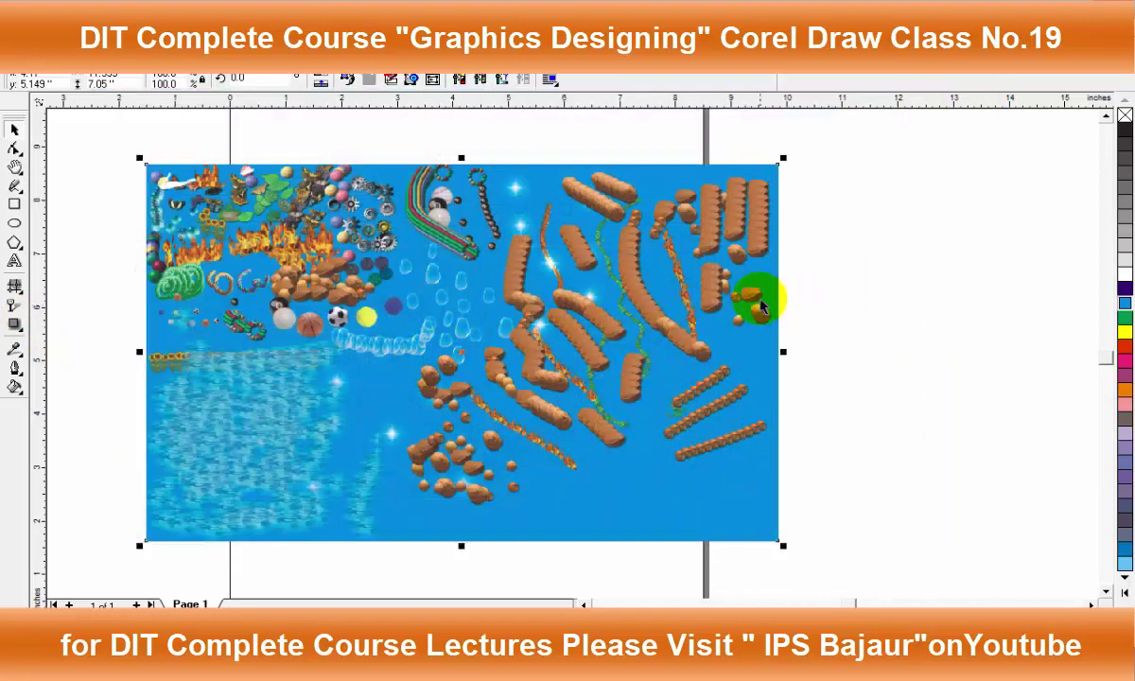
Delete the sprayed bitmap so the Letter-size Page 1 is empty
{"action": "scroll", "coordinate": [85, 321], "scroll_direction": "down", "scroll_amount": 1}
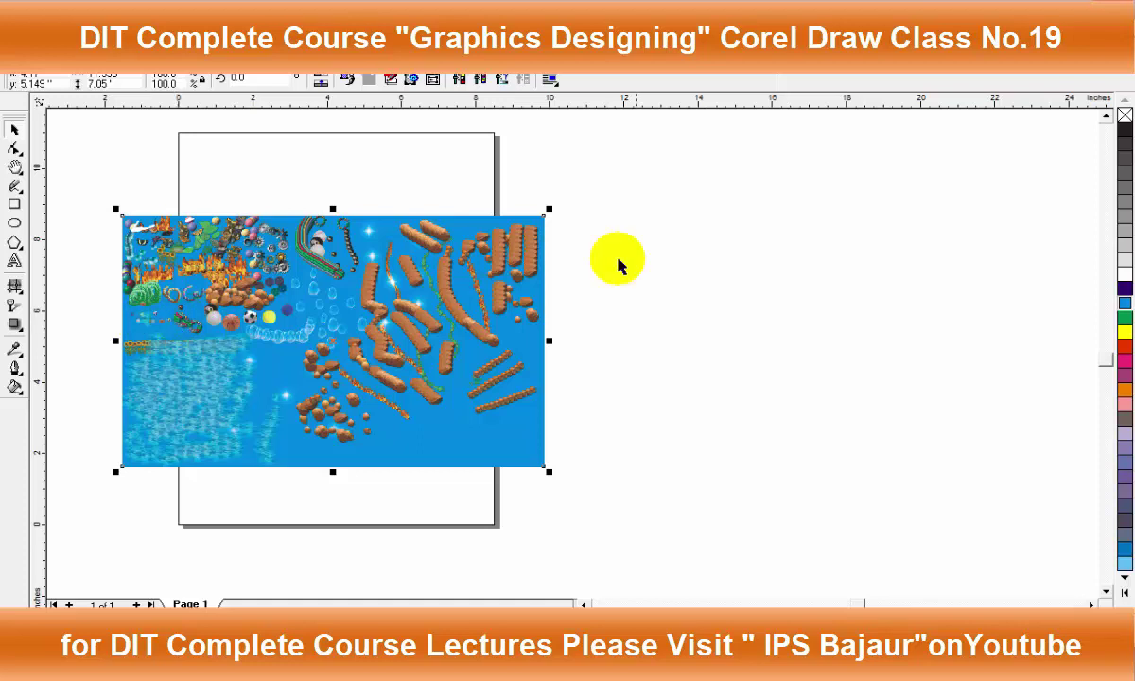
{"action": "left_click", "coordinate": [577, 222]}
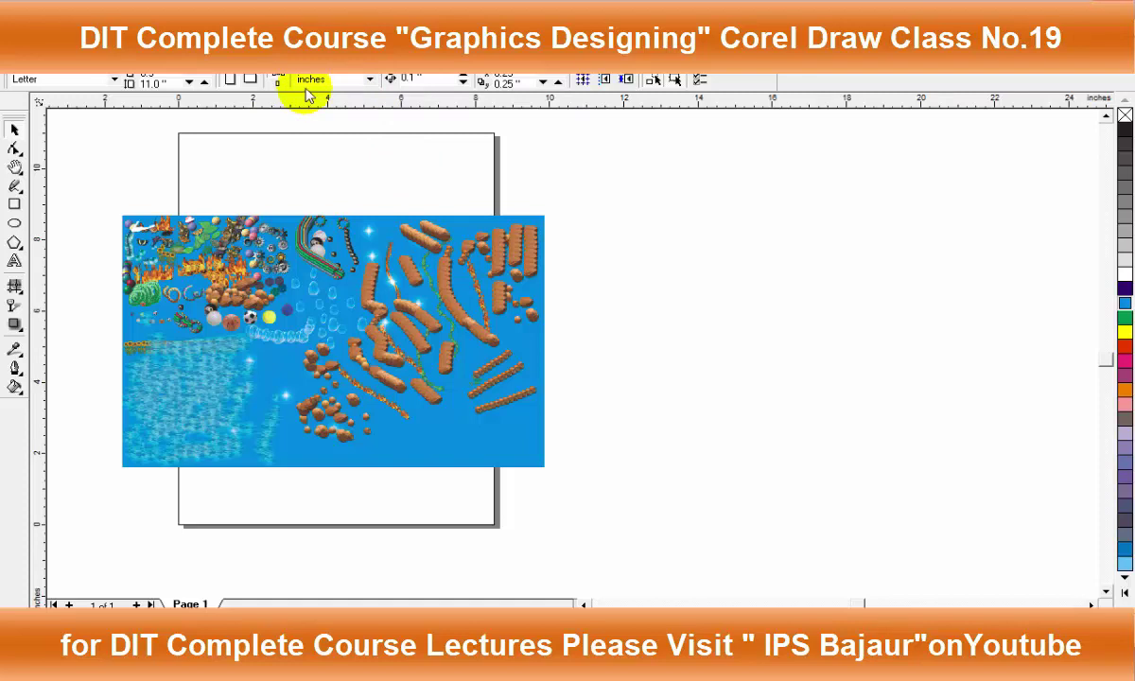
{"action": "left_click", "coordinate": [357, 273]}
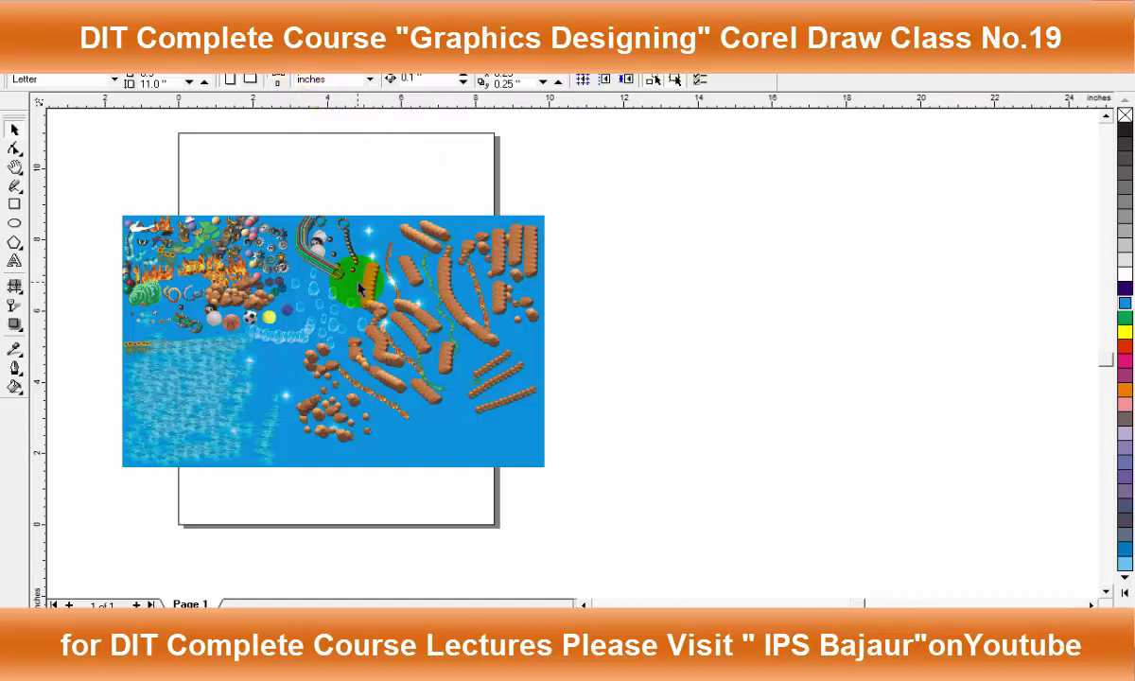
{"action": "key", "text": "Delete"}
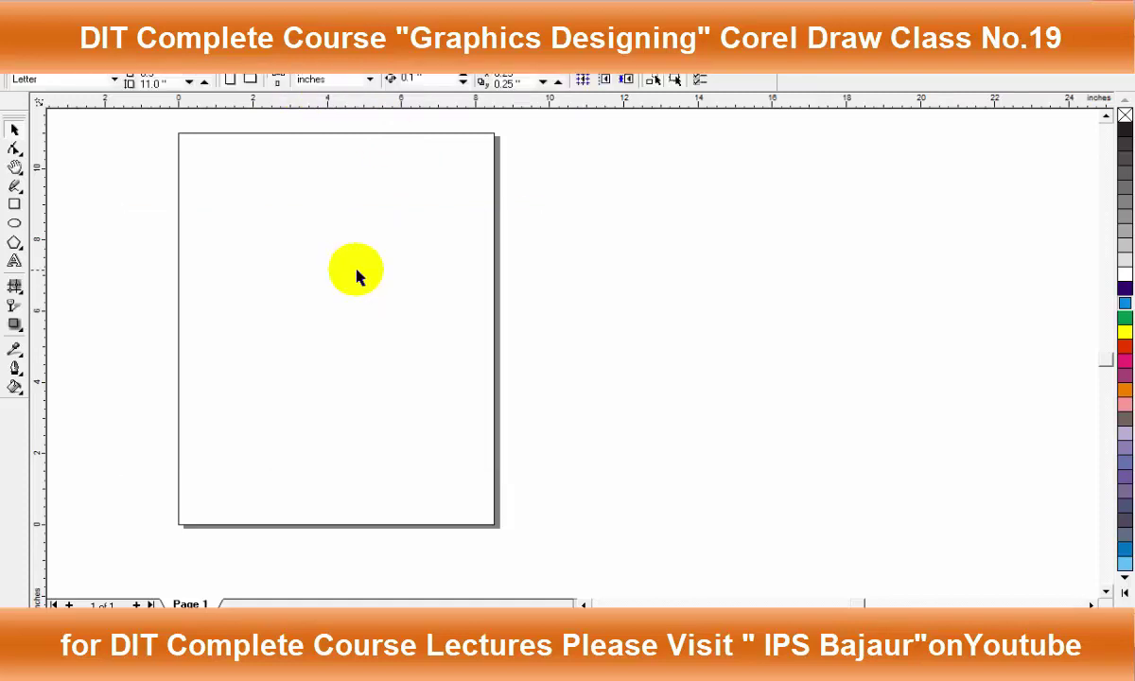
{"action": "key", "text": "F6"}
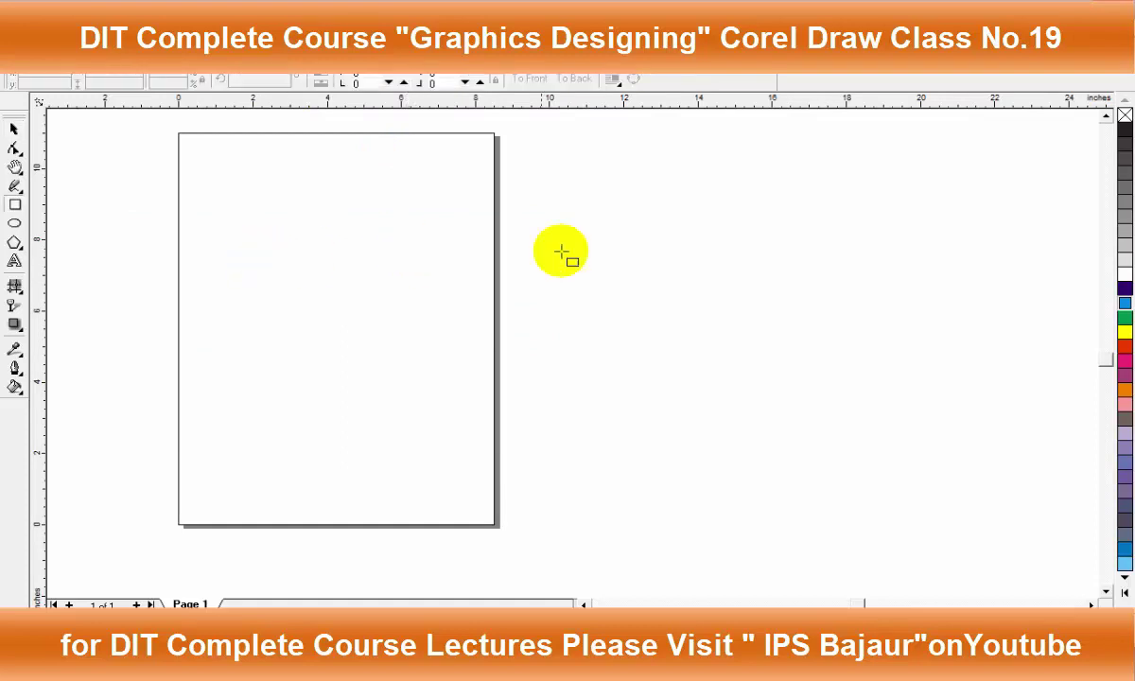
Draw a blue rectangle at the page's top-left and leave a duplicate beside it
{"action": "left_click_drag", "start_coordinate": [211, 186], "coordinate": [449, 308]}
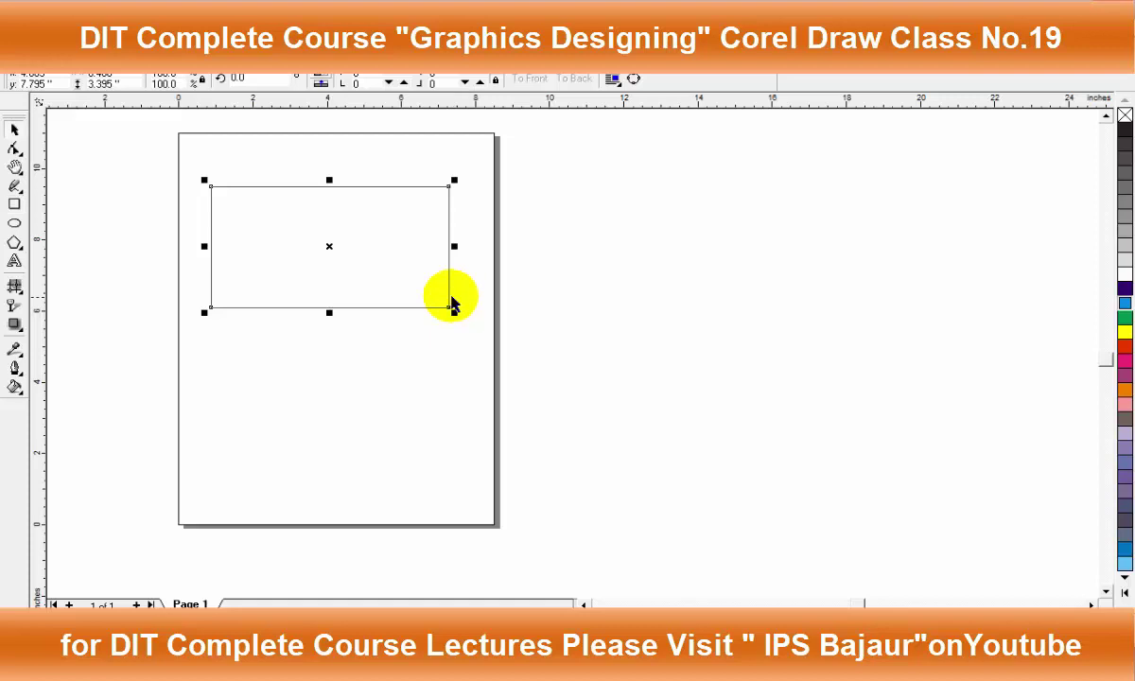
{"action": "left_click", "coordinate": [648, 272]}
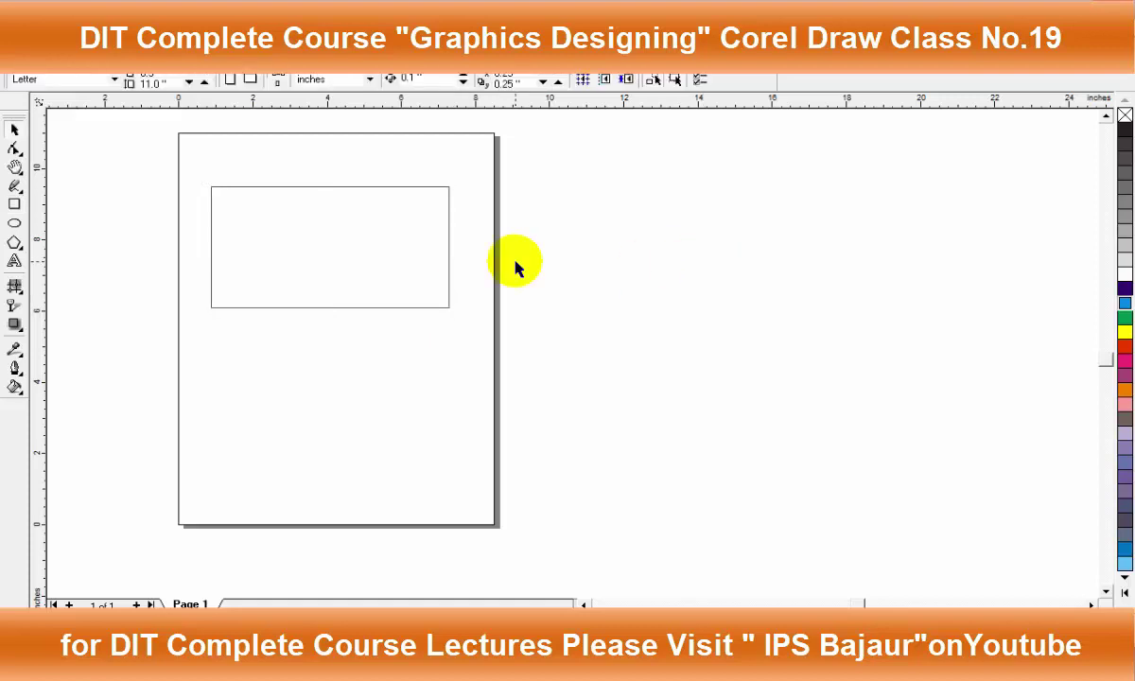
{"action": "left_click", "coordinate": [289, 307]}
{"action": "left_click", "coordinate": [1124, 305]}
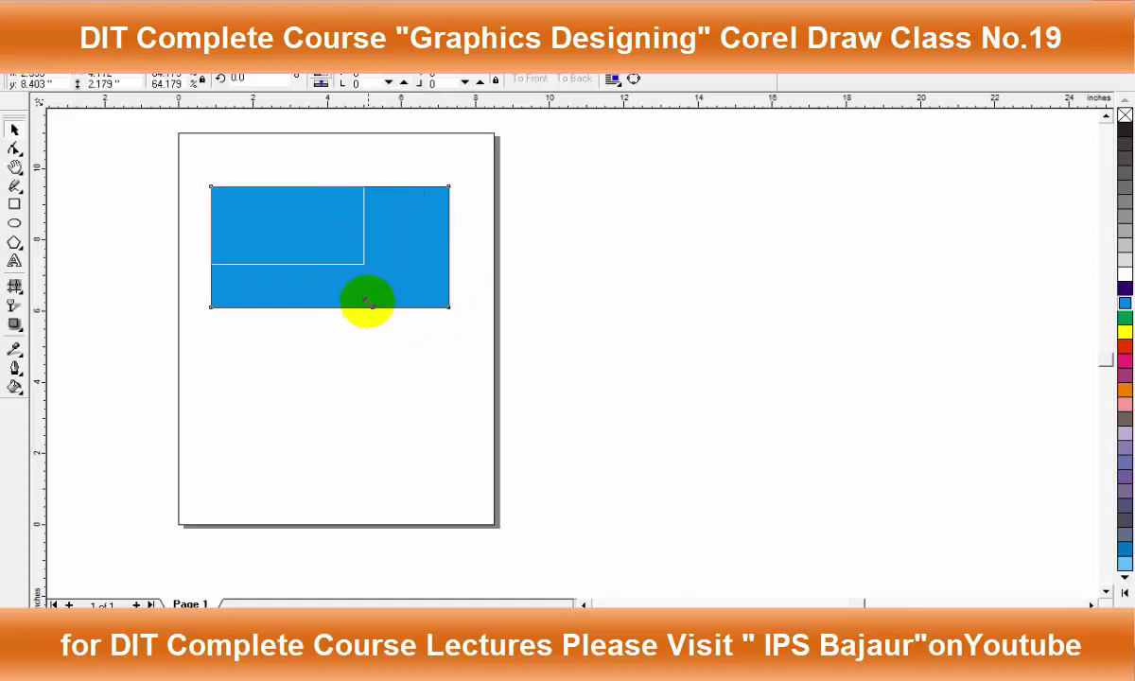
{"action": "left_click_drag", "start_coordinate": [448, 310], "coordinate": [350, 263]}
{"action": "mouse_move", "coordinate": [281, 268]}
{"action": "left_mouse_down"}
{"action": "mouse_move", "coordinate": [256, 231]}
{"action": "mouse_move", "coordinate": [415, 208]}
{"action": "left_mouse_up"}
{"action": "left_click", "coordinate": [395, 290]}
{"action": "right_click", "coordinate": [414, 209]}
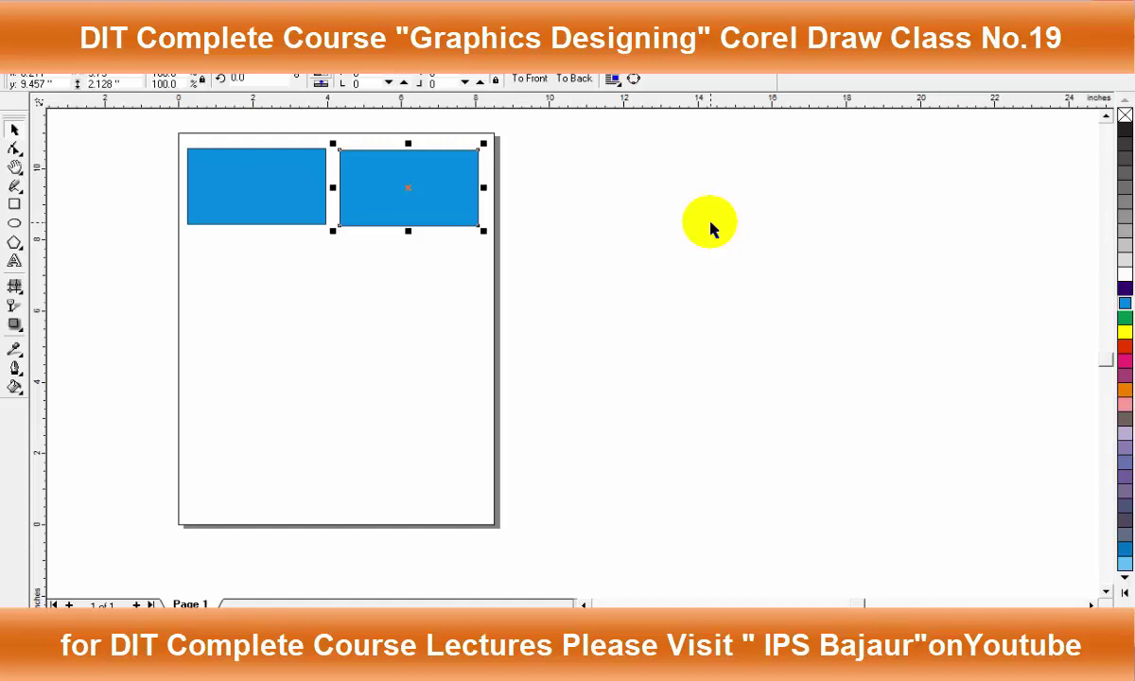
Move one rectangle below the other, make it slightly taller and fill it yellow
{"action": "left_click", "coordinate": [367, 192]}
{"action": "left_click", "coordinate": [241, 194]}
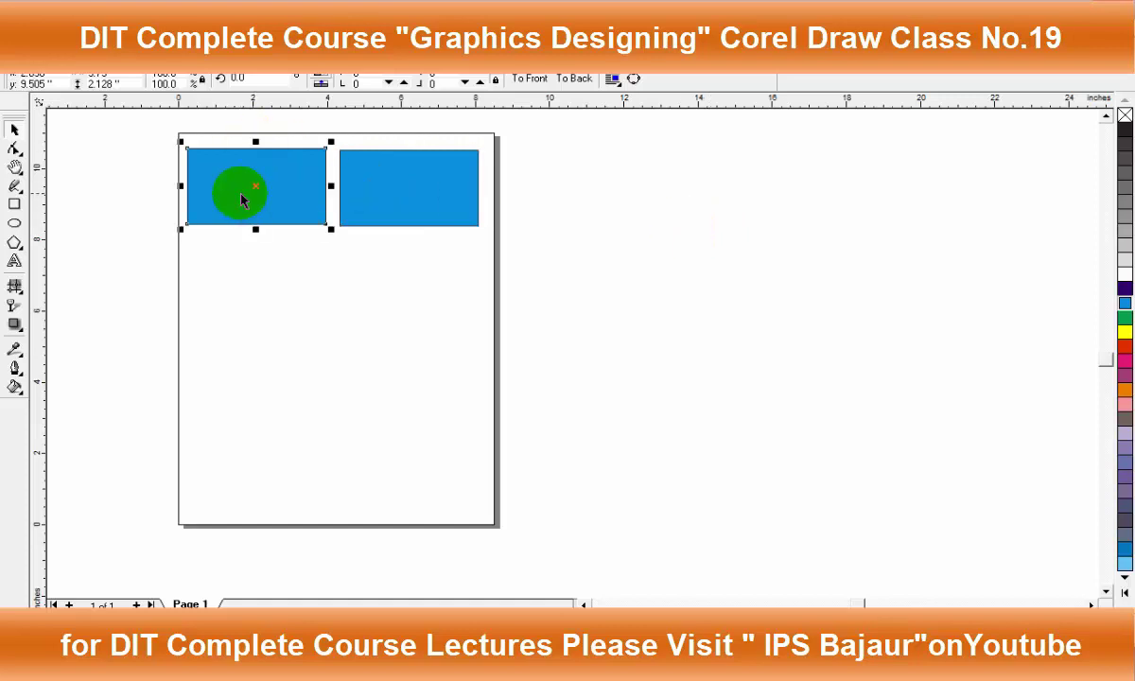
{"action": "scroll", "coordinate": [257, 203], "scroll_direction": "up", "scroll_amount": 1}
{"action": "scroll", "coordinate": [258, 203], "scroll_direction": "up", "scroll_amount": 1}
{"action": "left_click_drag", "start_coordinate": [265, 209], "coordinate": [303, 440]}
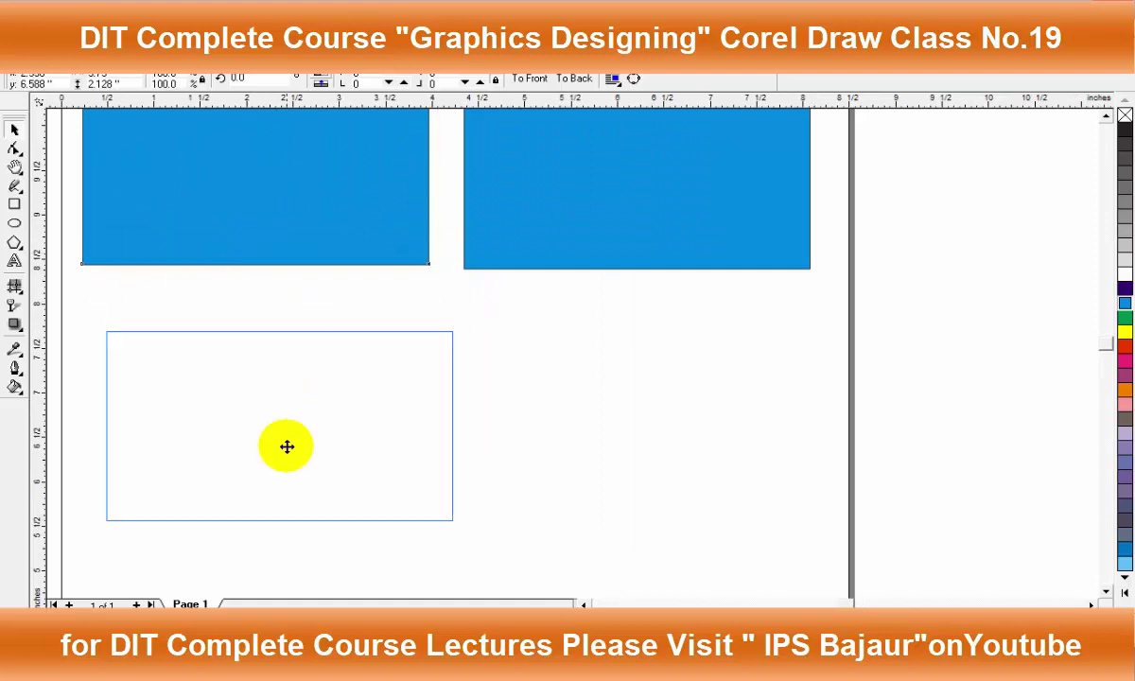
{"action": "left_click_drag", "start_coordinate": [292, 530], "coordinate": [292, 545]}
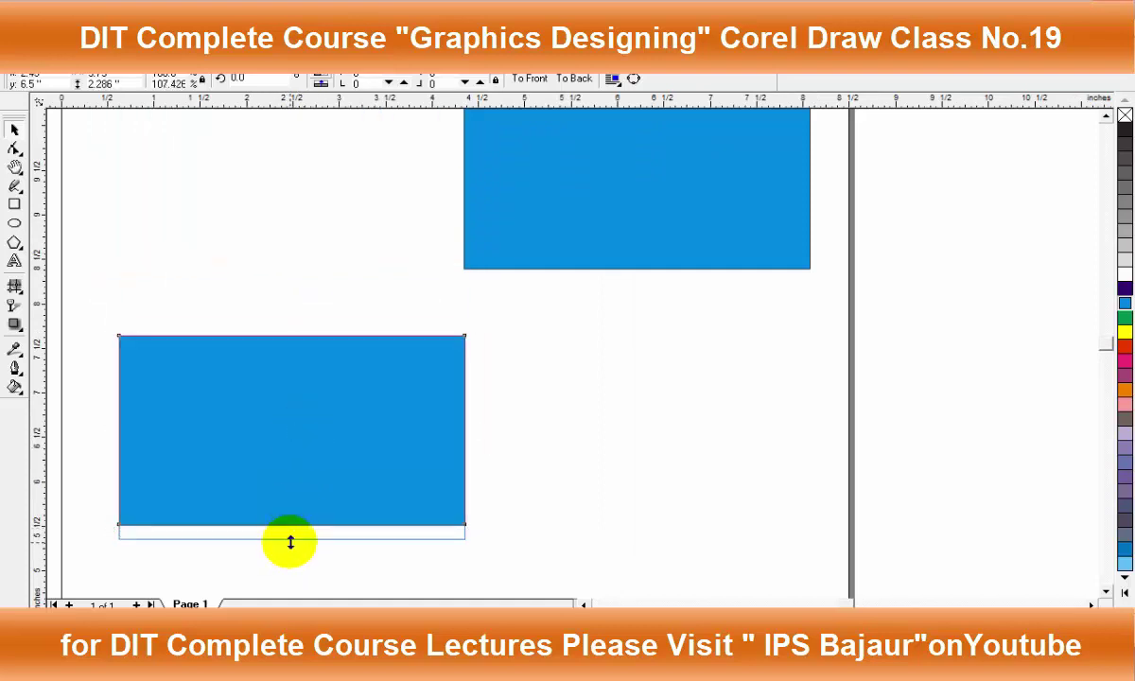
{"action": "left_click", "coordinate": [1125, 331]}
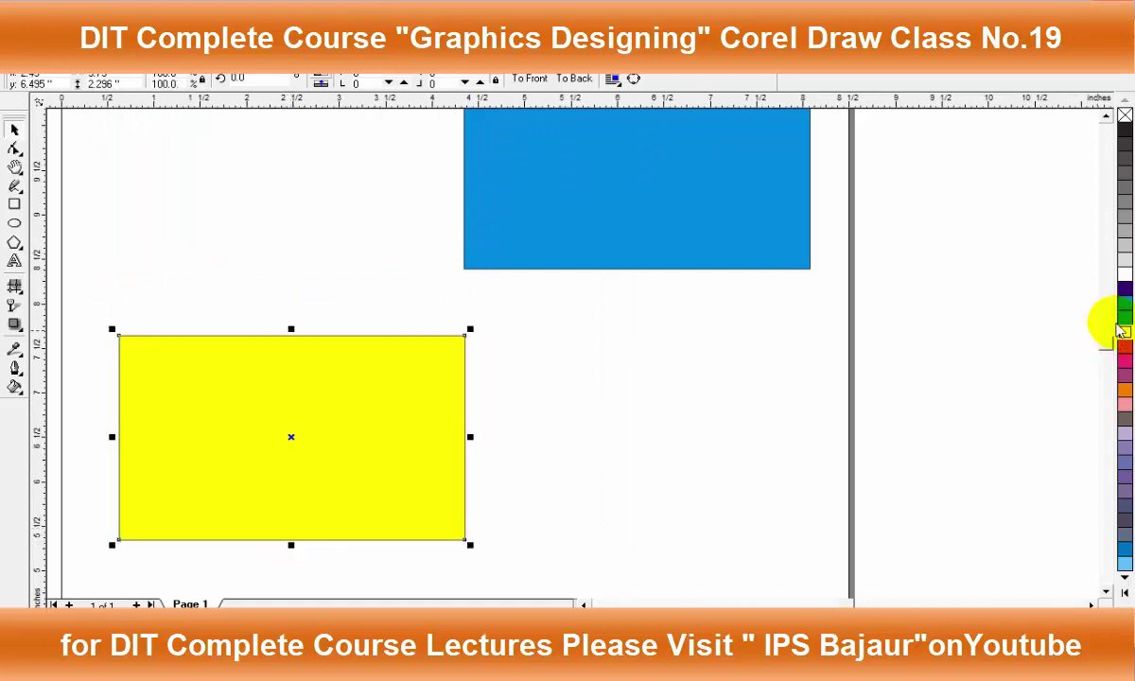
{"action": "key", "text": "shift+F11"}
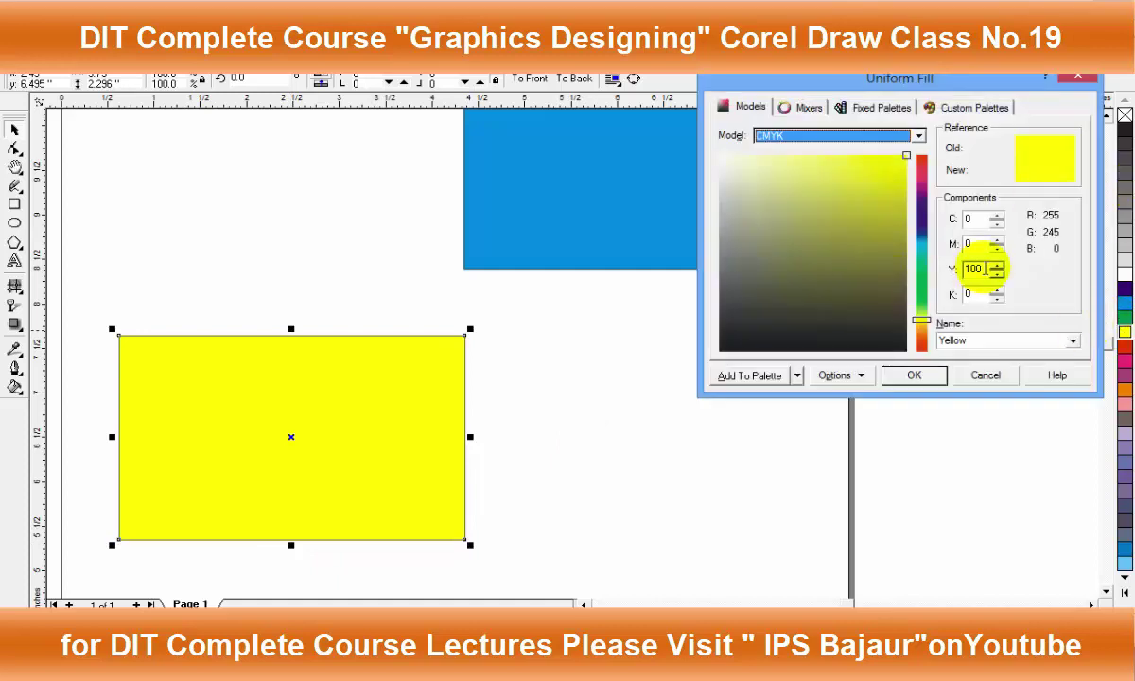
Lighten the lower rectangle's uniform fill by setting its yellow value to 30
{"action": "double_click", "coordinate": [976, 269]}
{"action": "type", "text": "30"}
{"action": "key", "text": "Return"}
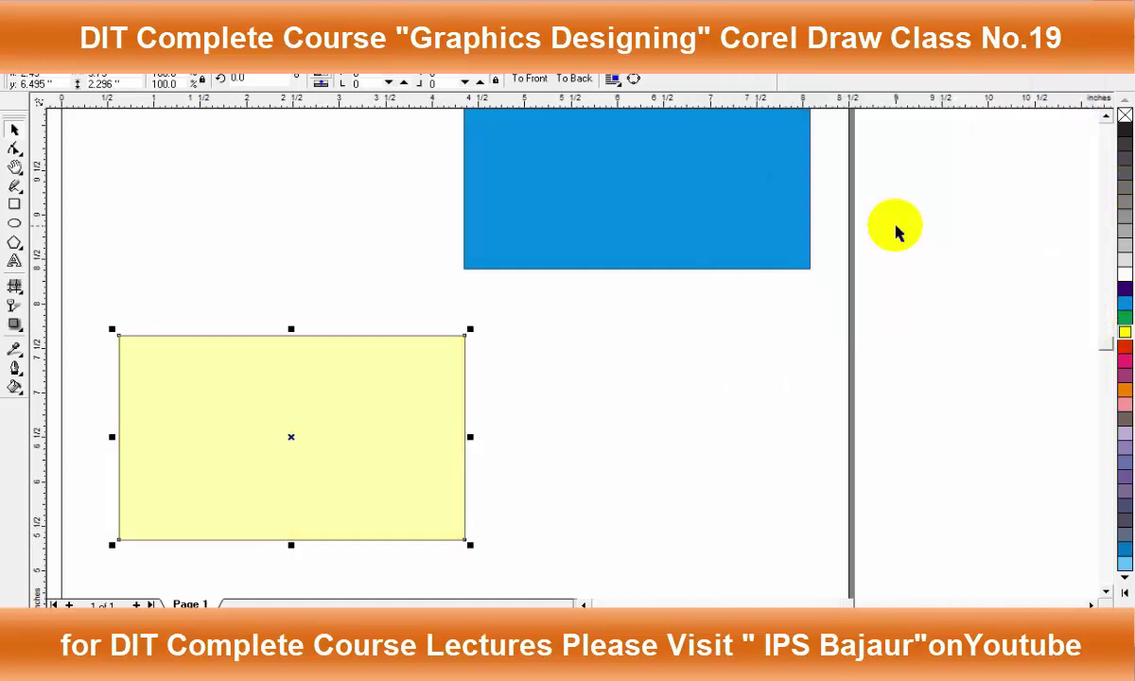
Give the rectangle a linear fountain fill from white at left to pale yellow, midpoint shifted left
{"action": "left_click", "coordinate": [14, 348]}
{"action": "left_click", "coordinate": [13, 305]}
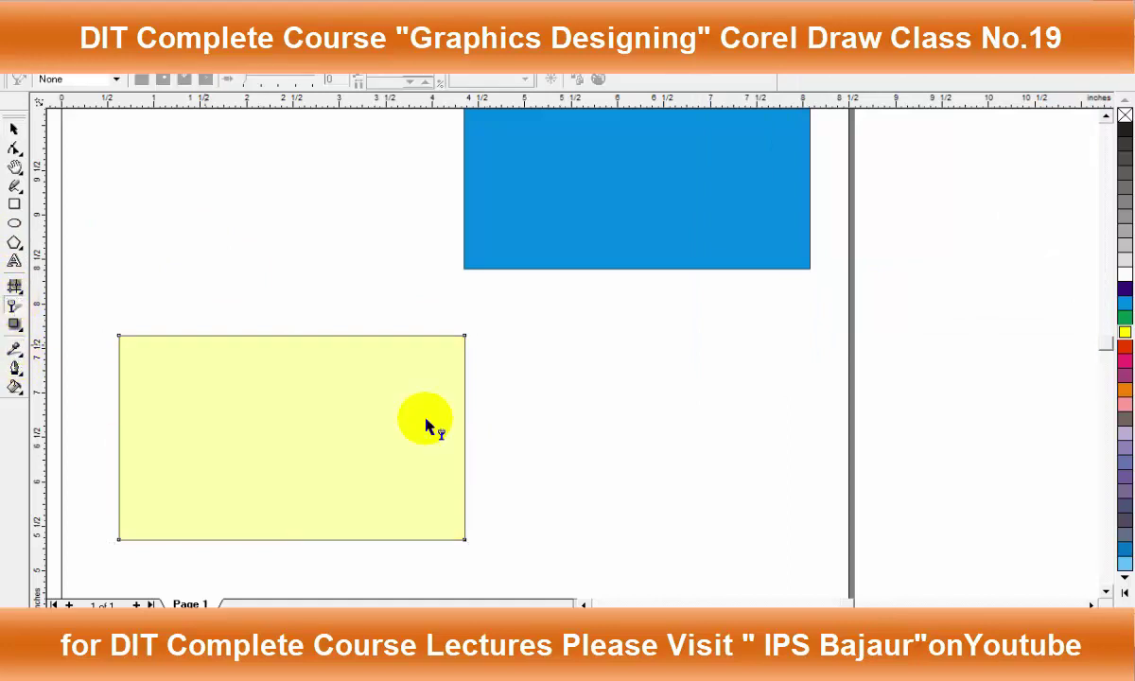
{"action": "mouse_move", "coordinate": [470, 458]}
{"action": "left_mouse_down"}
{"action": "mouse_move", "coordinate": [121, 500]}
{"action": "mouse_move", "coordinate": [88, 457]}
{"action": "left_mouse_up"}
{"action": "left_click_drag", "start_coordinate": [280, 457], "coordinate": [199, 457]}
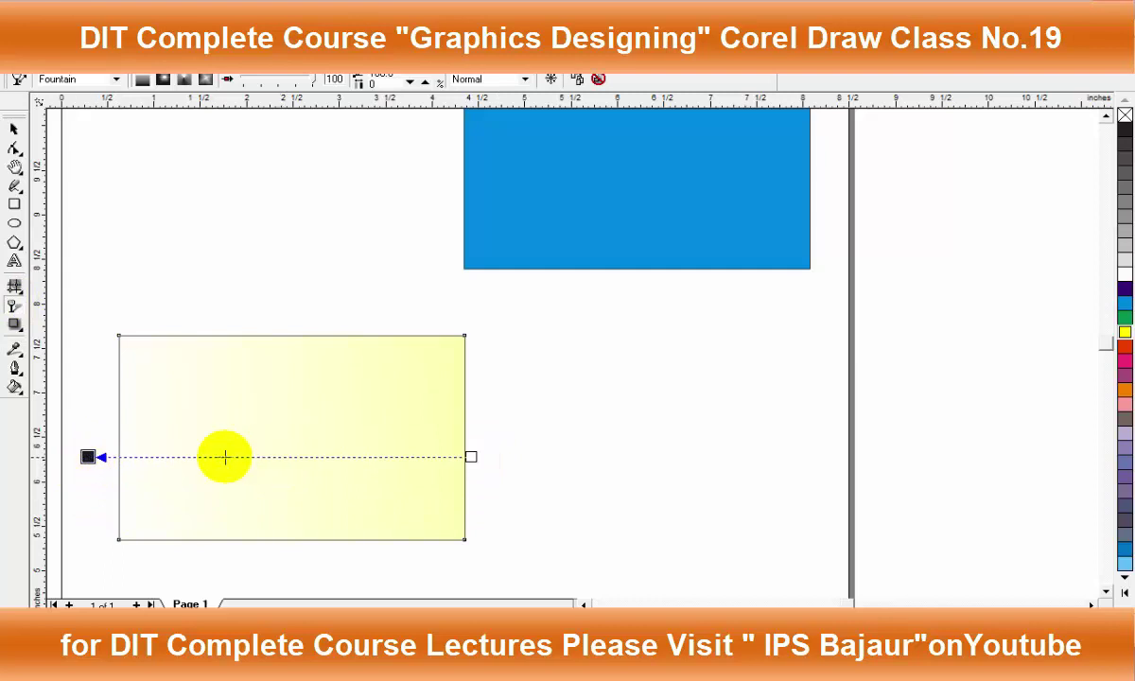
{"action": "left_click_drag", "start_coordinate": [471, 457], "coordinate": [847, 408]}
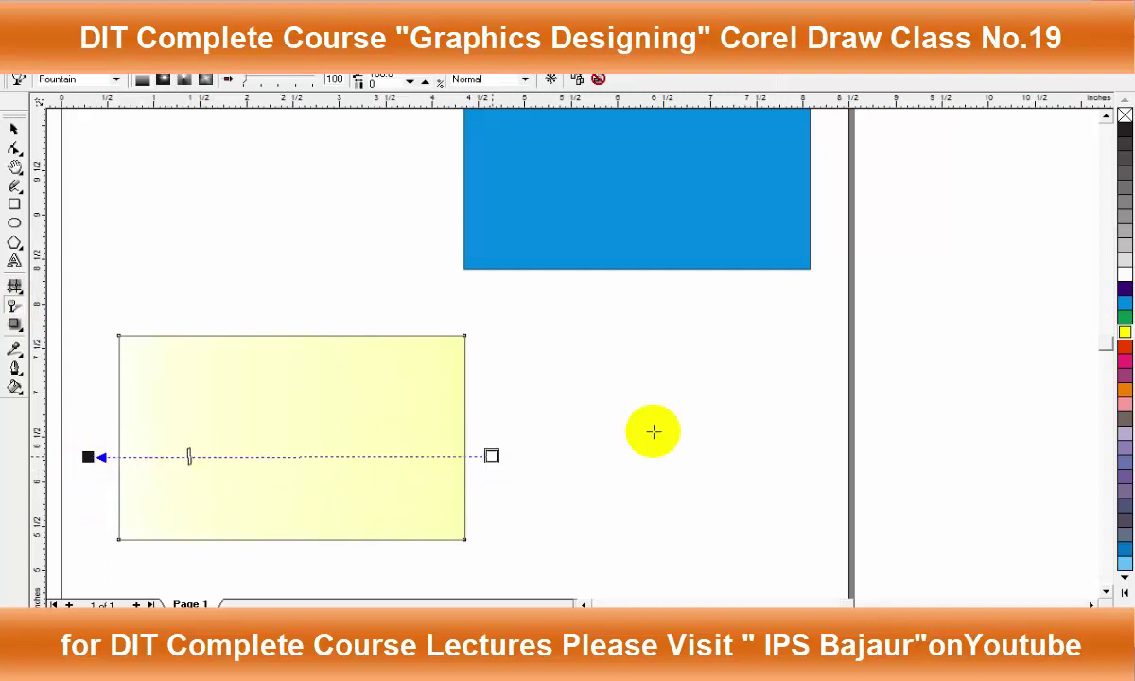
{"action": "key", "text": "space"}
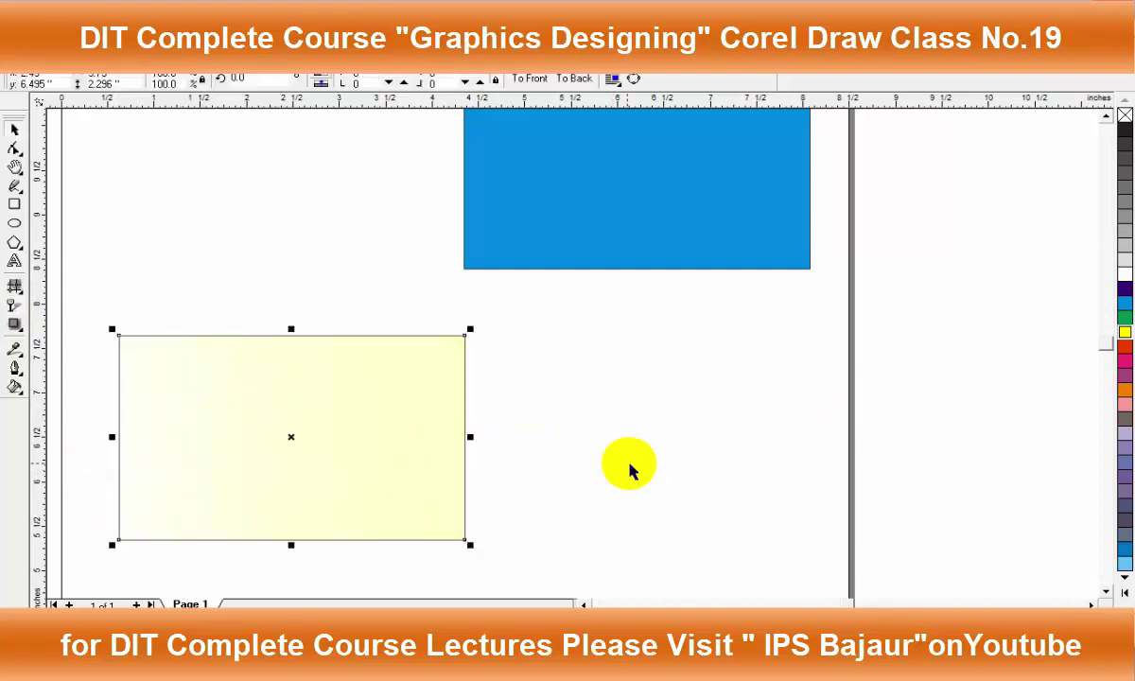
{"action": "left_click", "coordinate": [631, 469]}
{"action": "left_click", "coordinate": [301, 402]}
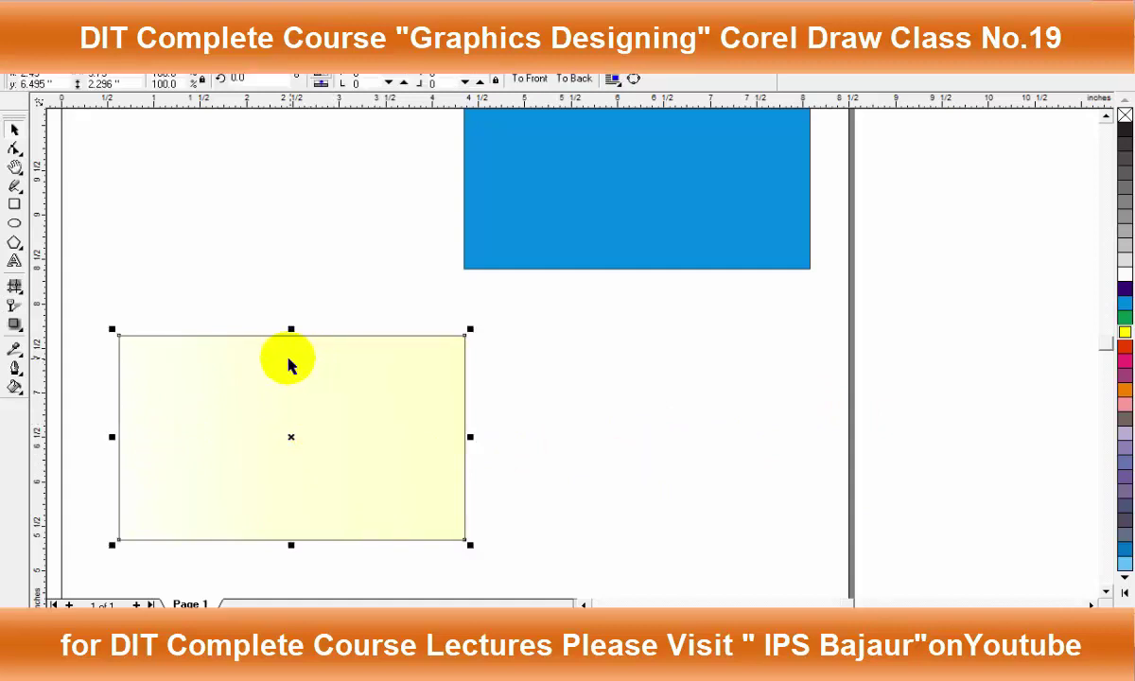
Squash a copy of the card into a thin top band and fill it blue
{"action": "left_click_drag", "start_coordinate": [292, 545], "coordinate": [307, 376]}
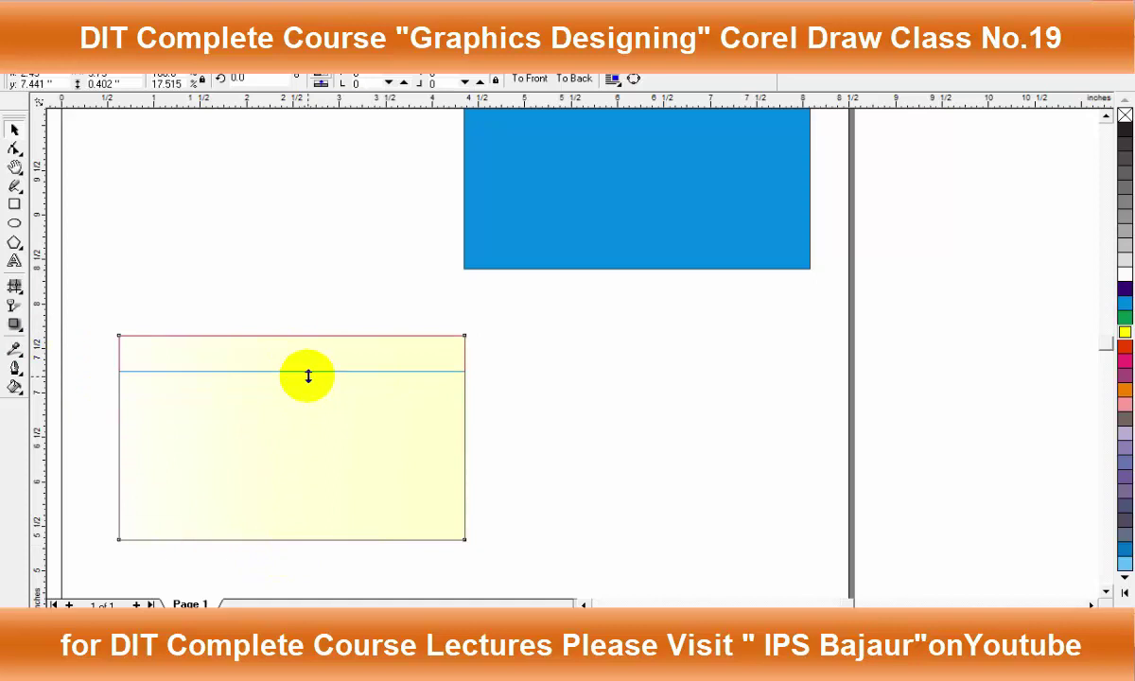
{"action": "left_click_drag", "start_coordinate": [308, 376], "coordinate": [306, 383]}
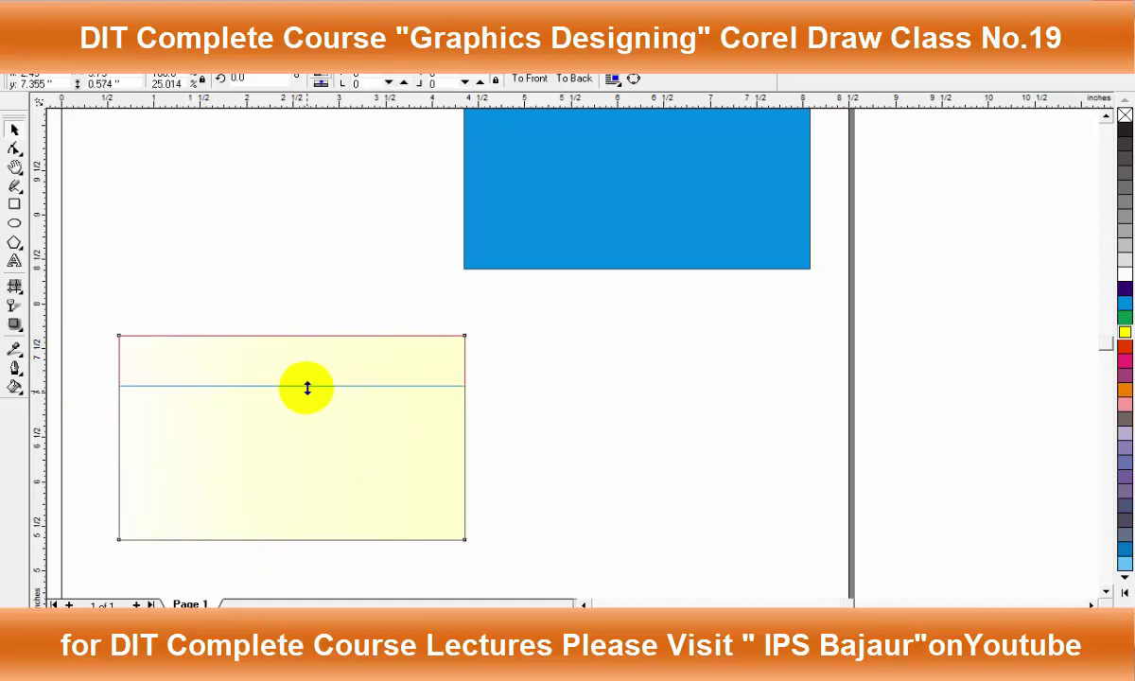
{"action": "left_click", "coordinate": [1125, 303]}
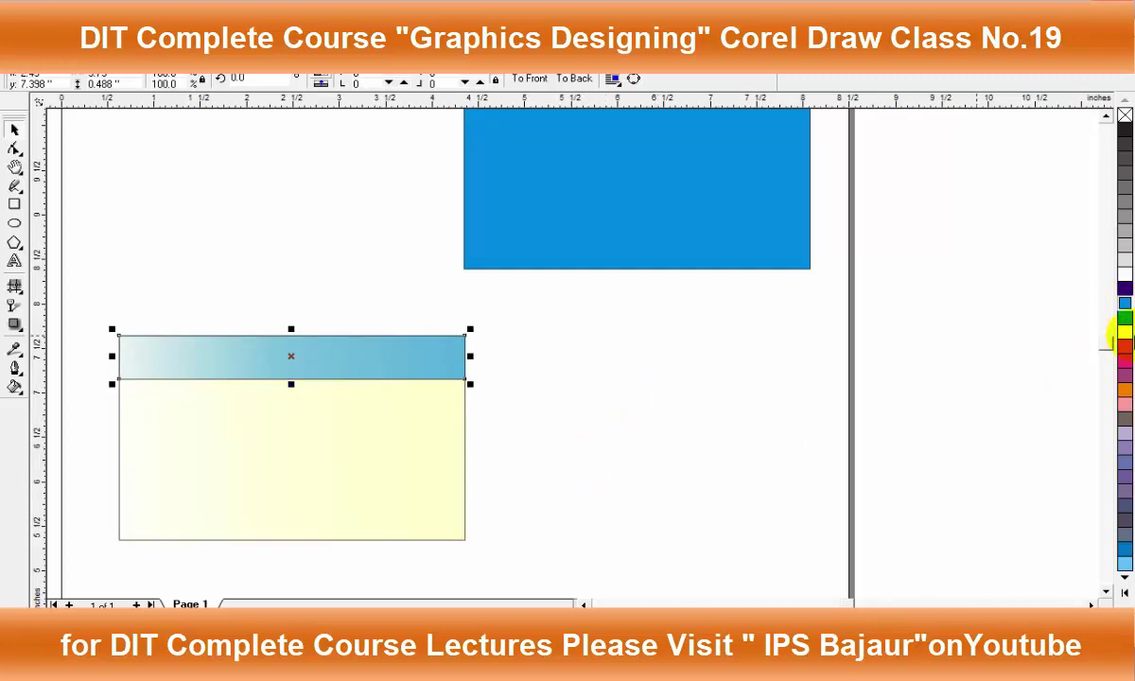
Replace the band's gradient with a solid uniform blue fill
{"action": "left_click", "coordinate": [14, 348]}
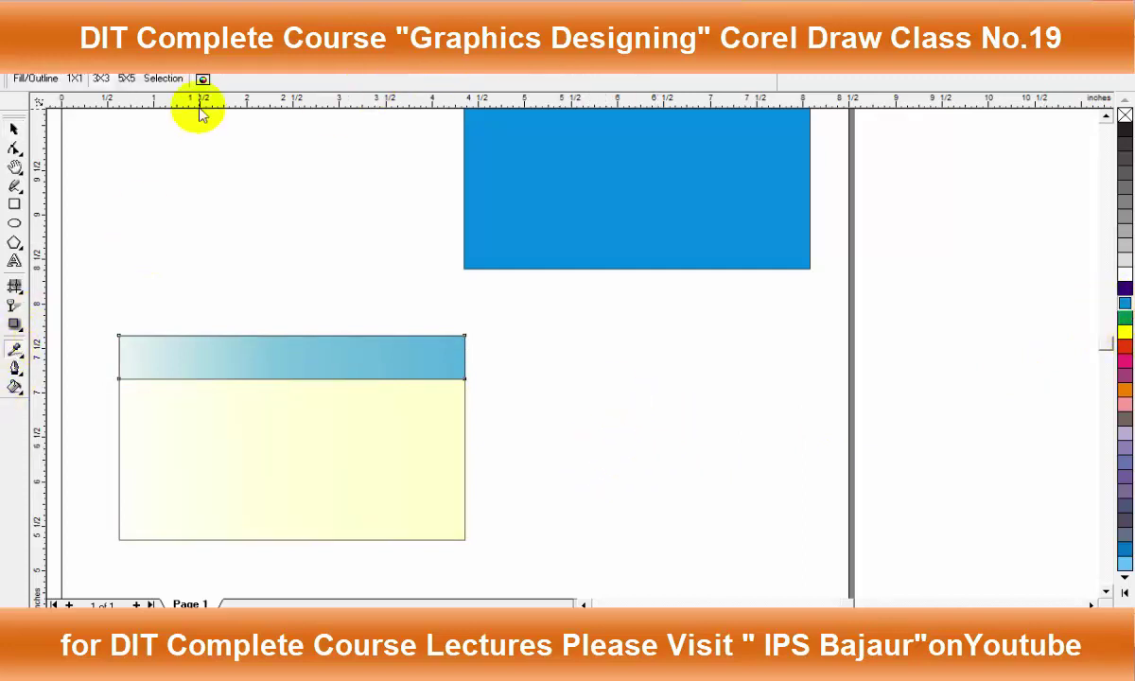
{"action": "left_click", "coordinate": [195, 352]}
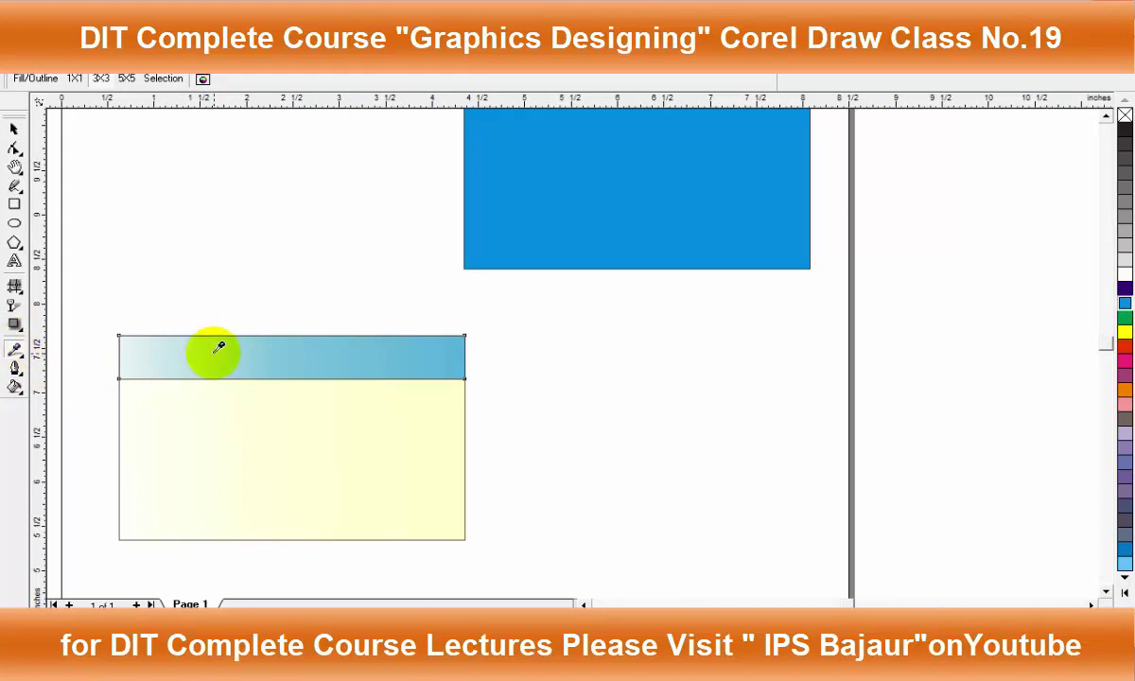
{"action": "left_click", "coordinate": [15, 305]}
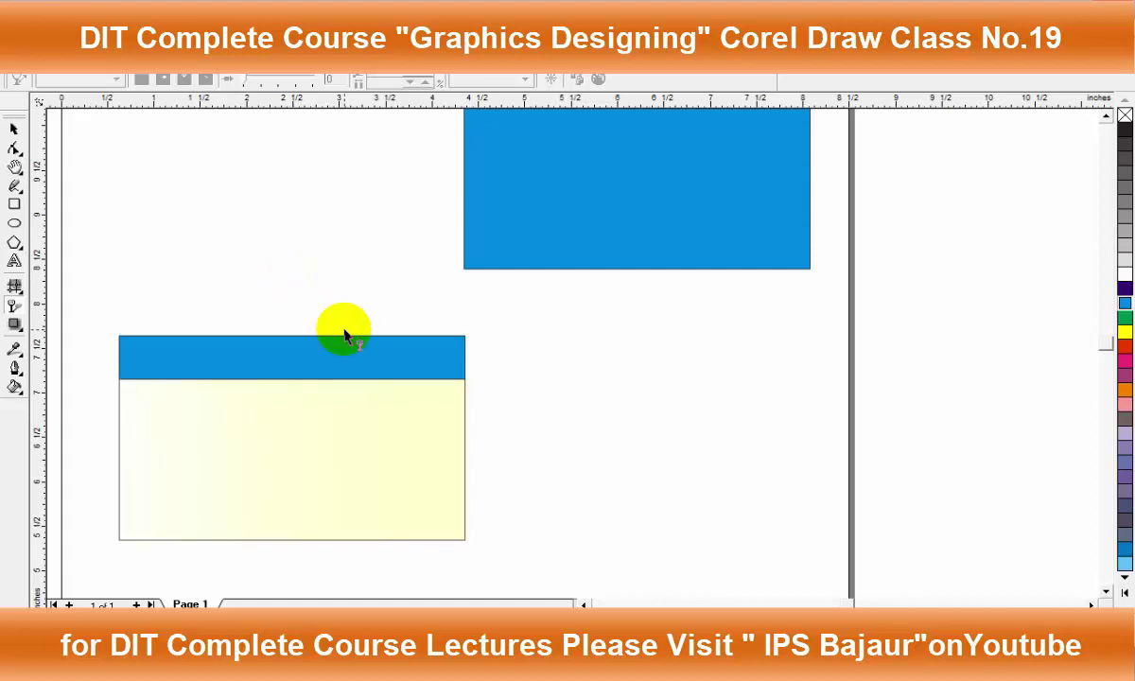
{"action": "left_click", "coordinate": [370, 369]}
{"action": "left_click", "coordinate": [13, 128]}
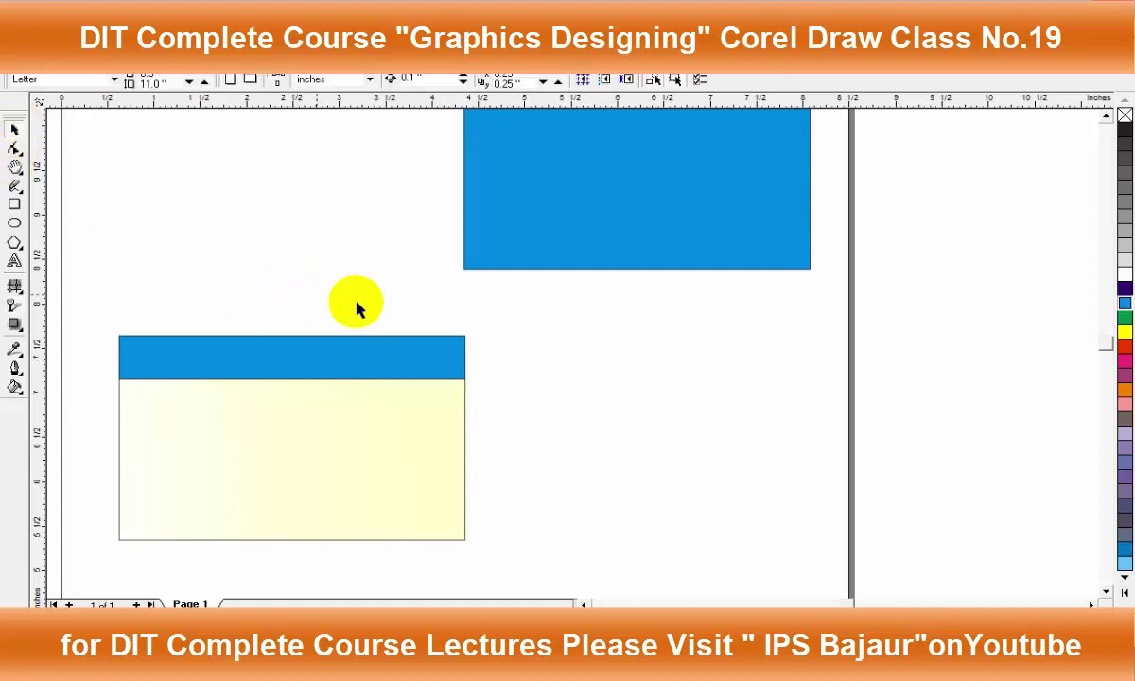
{"action": "left_click", "coordinate": [298, 362]}
{"action": "left_click", "coordinate": [290, 379]}
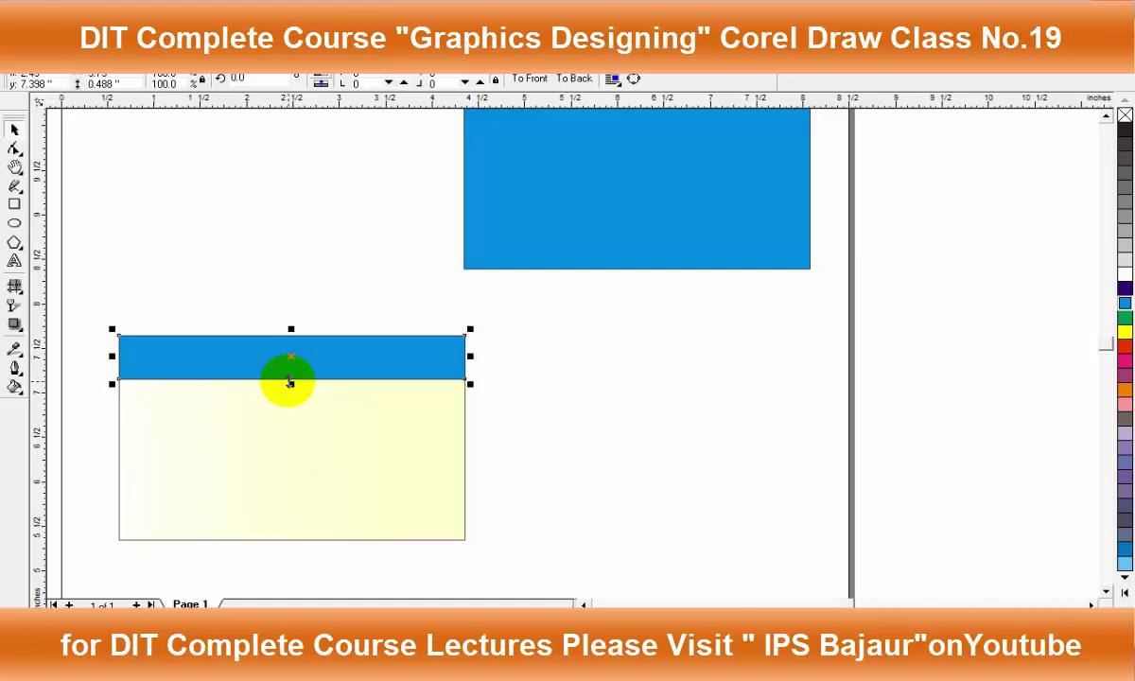
{"action": "left_click", "coordinate": [552, 393]}
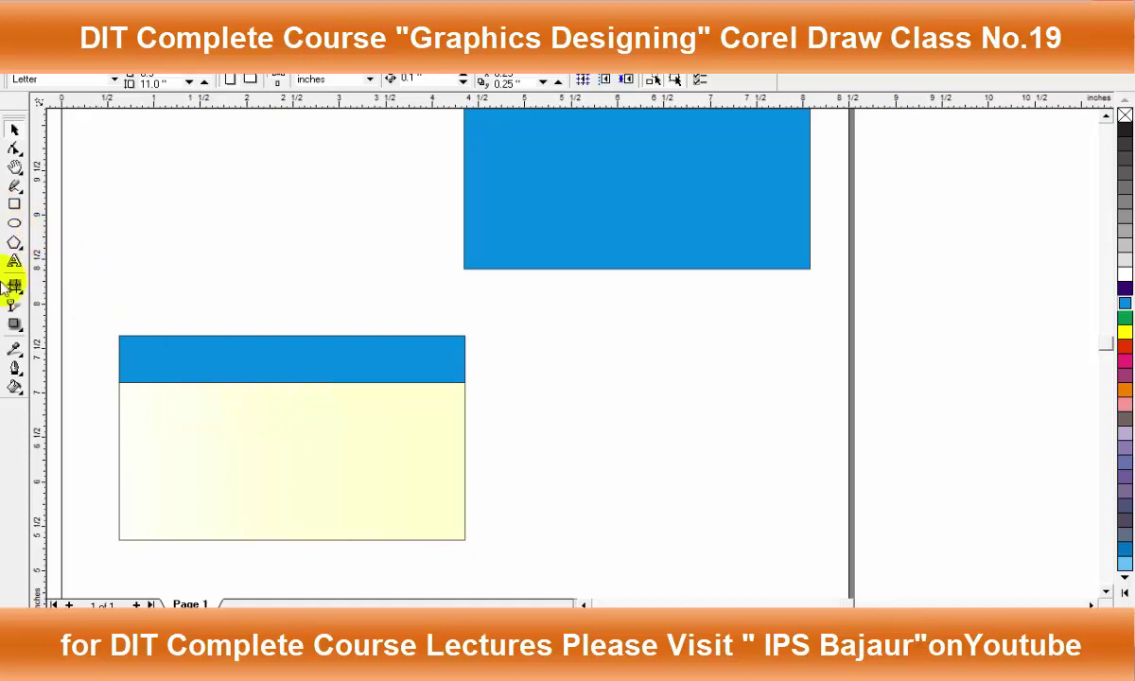
Discard a stray rectangle and type the title 'Student Card' just below the blue header
{"action": "left_click", "coordinate": [14, 204]}
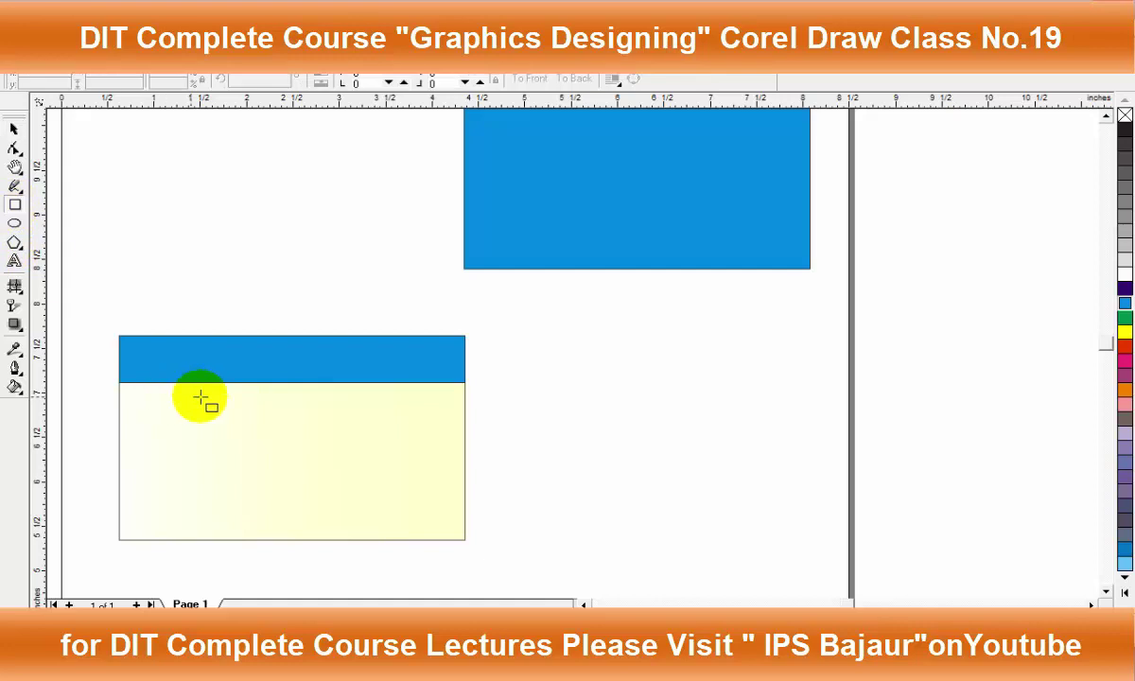
{"action": "left_click_drag", "start_coordinate": [228, 392], "coordinate": [329, 409]}
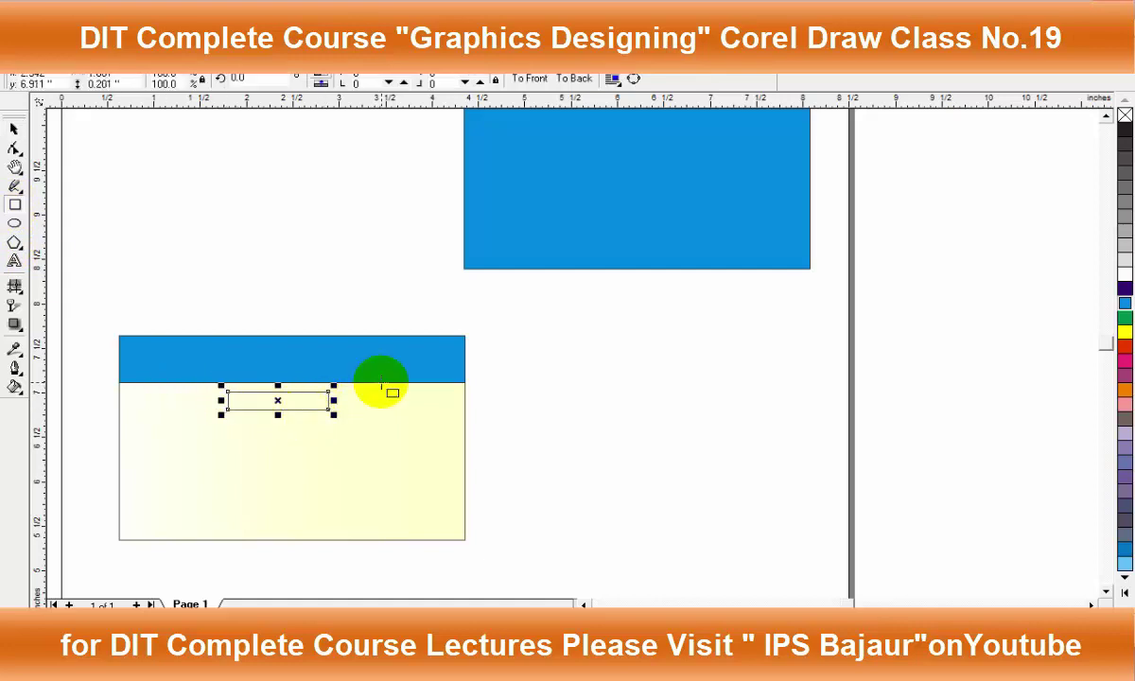
{"action": "key", "text": "Delete"}
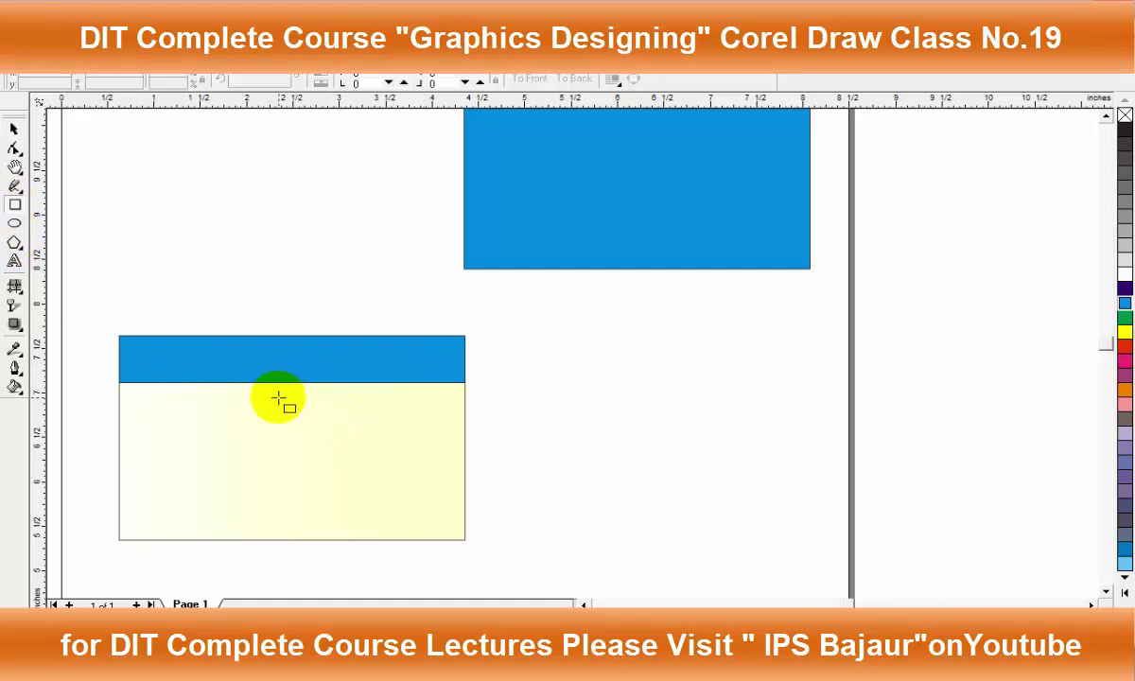
{"action": "left_click", "coordinate": [14, 261]}
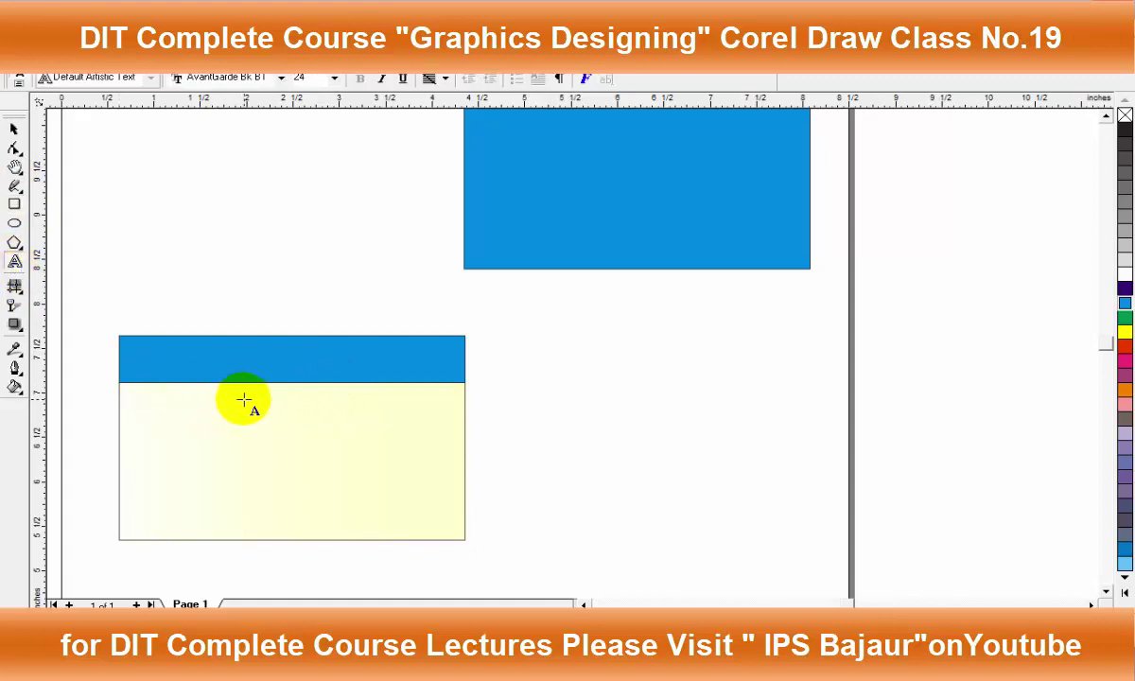
{"action": "left_click", "coordinate": [244, 388]}
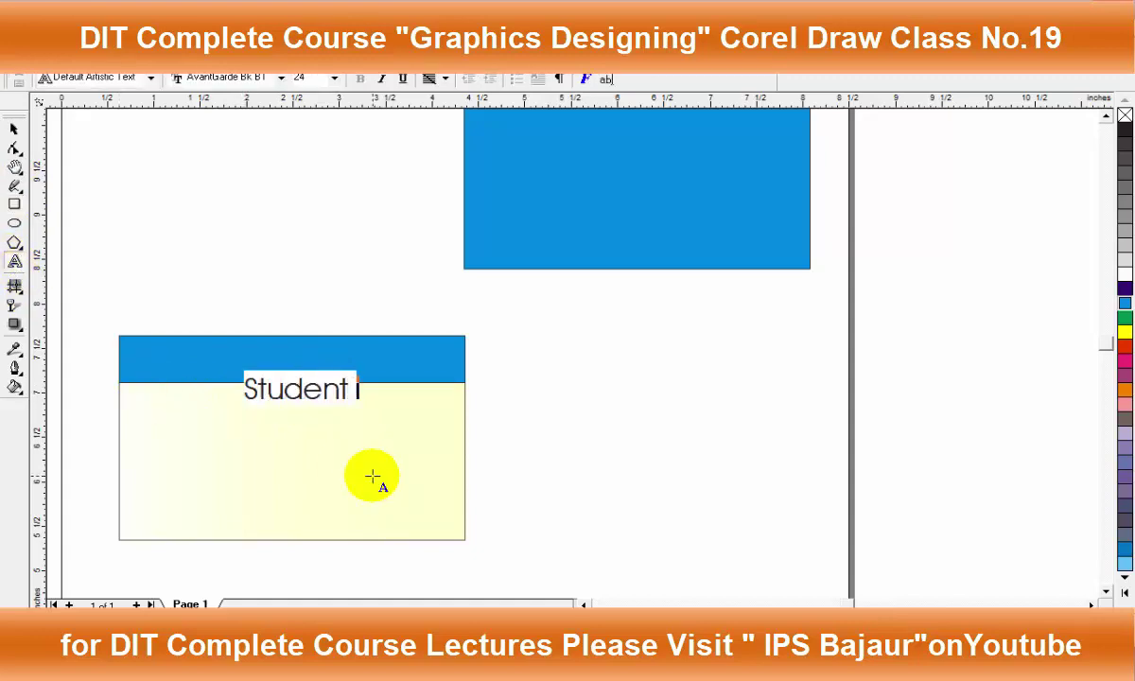
{"action": "type", "text": "Student Car"}
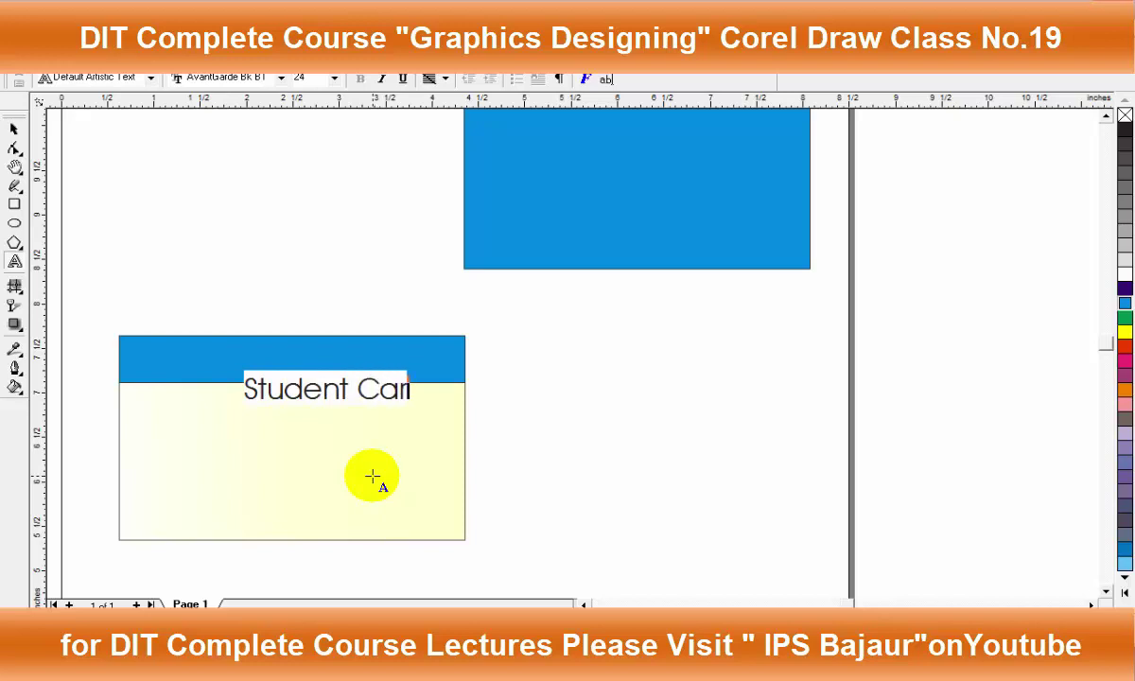
{"action": "type", "text": "d"}
{"action": "key", "text": "ctrl+space"}
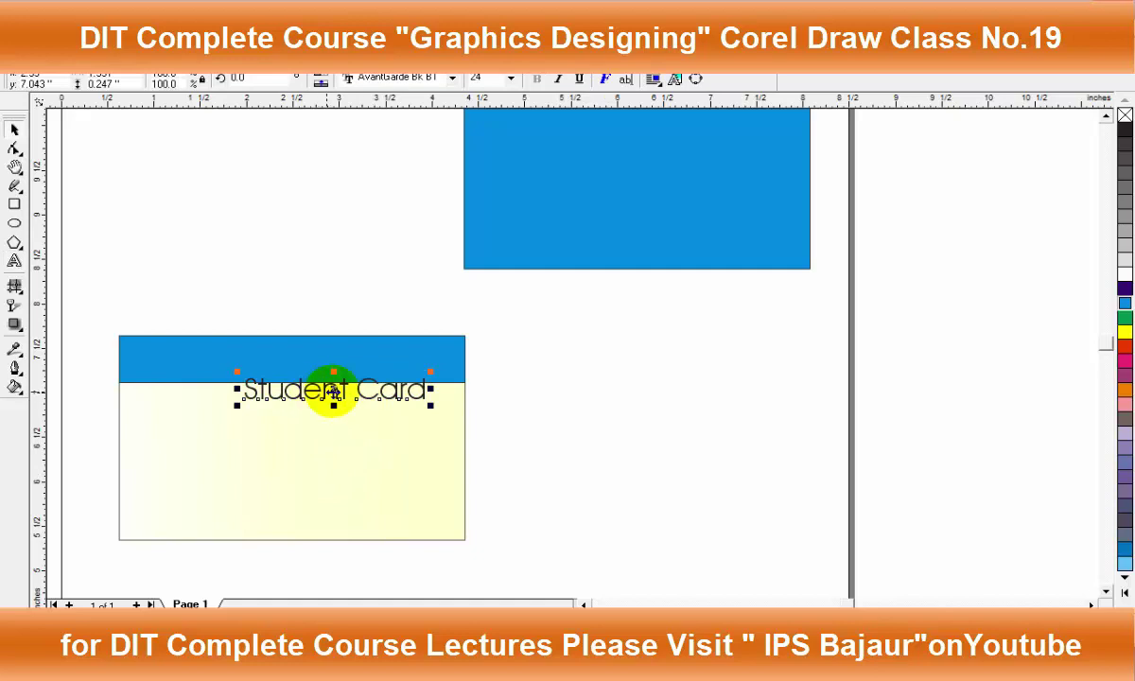
Reposition and resize the title and set its font to Bauhaus 93
{"action": "left_click_drag", "start_coordinate": [333, 390], "coordinate": [279, 406]}
{"action": "left_click_drag", "start_coordinate": [380, 424], "coordinate": [316, 413]}
{"action": "left_click", "coordinate": [352, 77]}
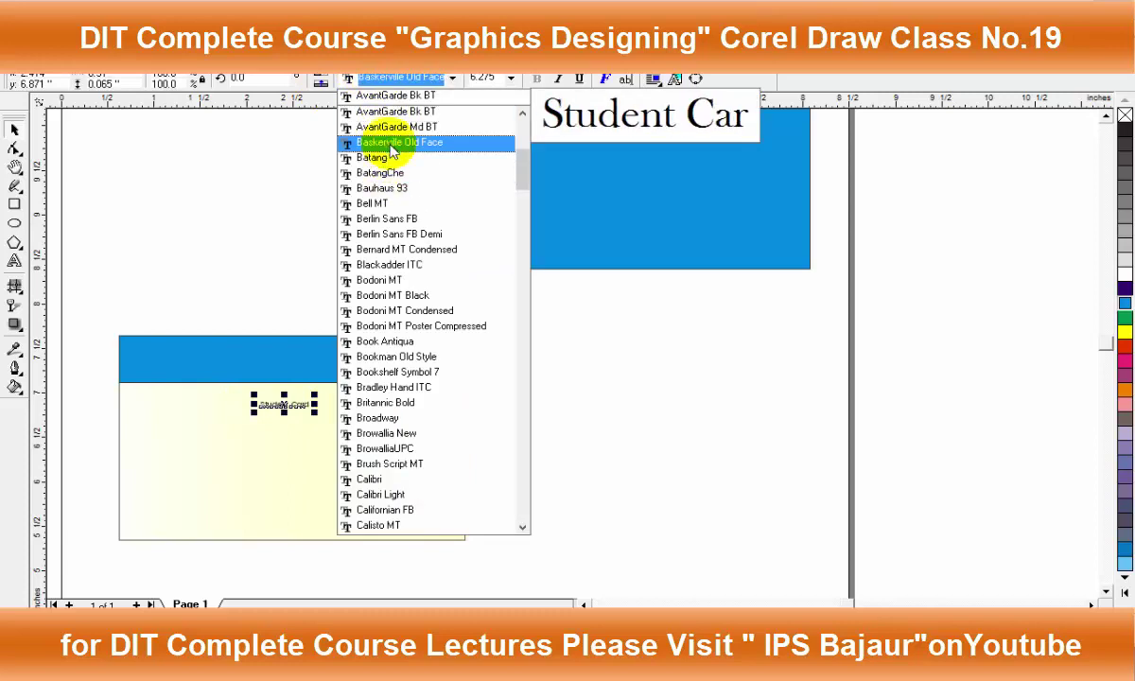
{"action": "left_click", "coordinate": [393, 188]}
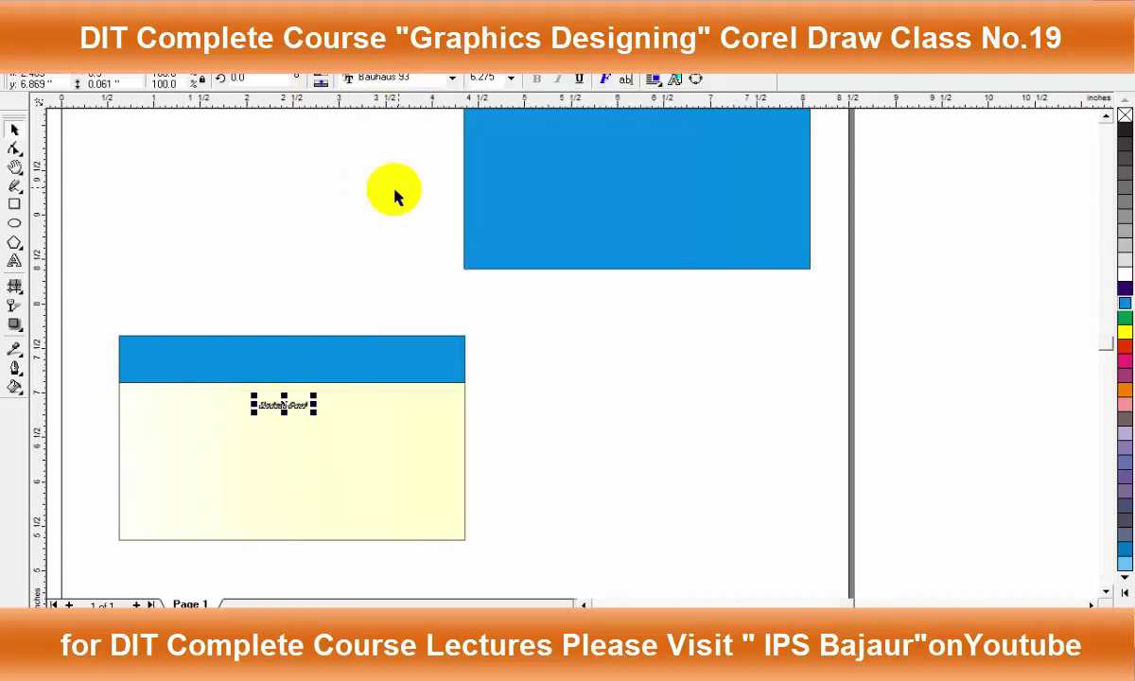
Centre the Student Card title just below the blue header
{"action": "mouse_move", "coordinate": [285, 406]}
{"action": "left_mouse_down"}
{"action": "mouse_move", "coordinate": [289, 391]}
{"action": "mouse_move", "coordinate": [355, 431]}
{"action": "left_mouse_up"}
{"action": "left_click", "coordinate": [651, 438]}
{"action": "left_click", "coordinate": [304, 404]}
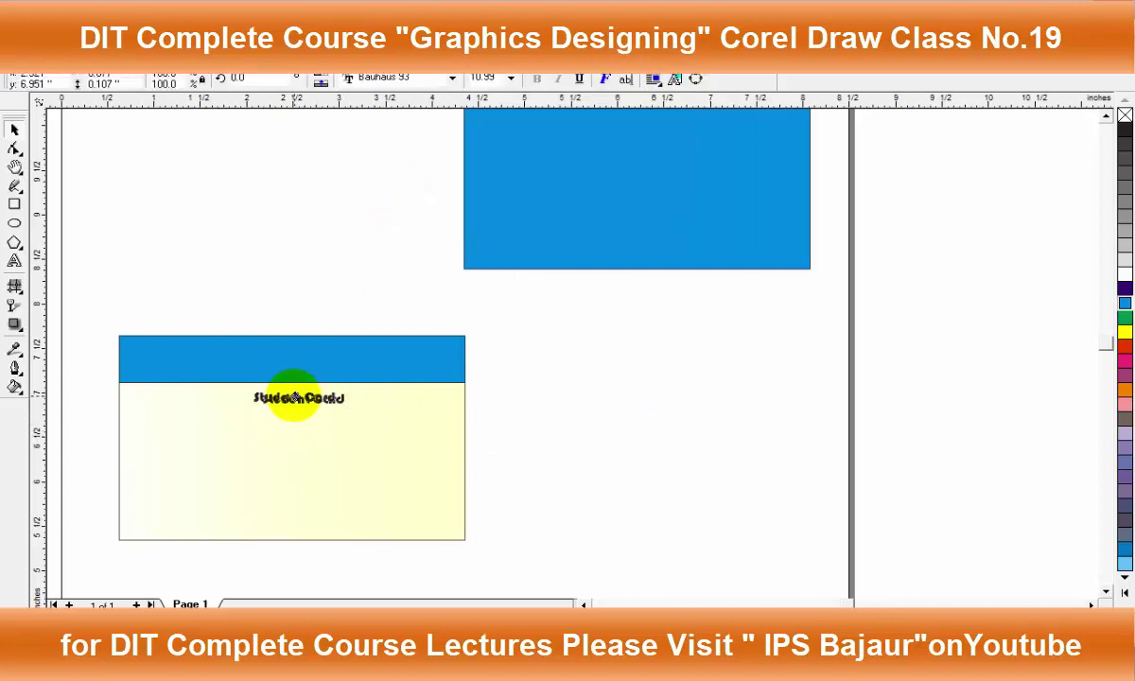
{"action": "left_click_drag", "start_coordinate": [342, 415], "coordinate": [343, 414]}
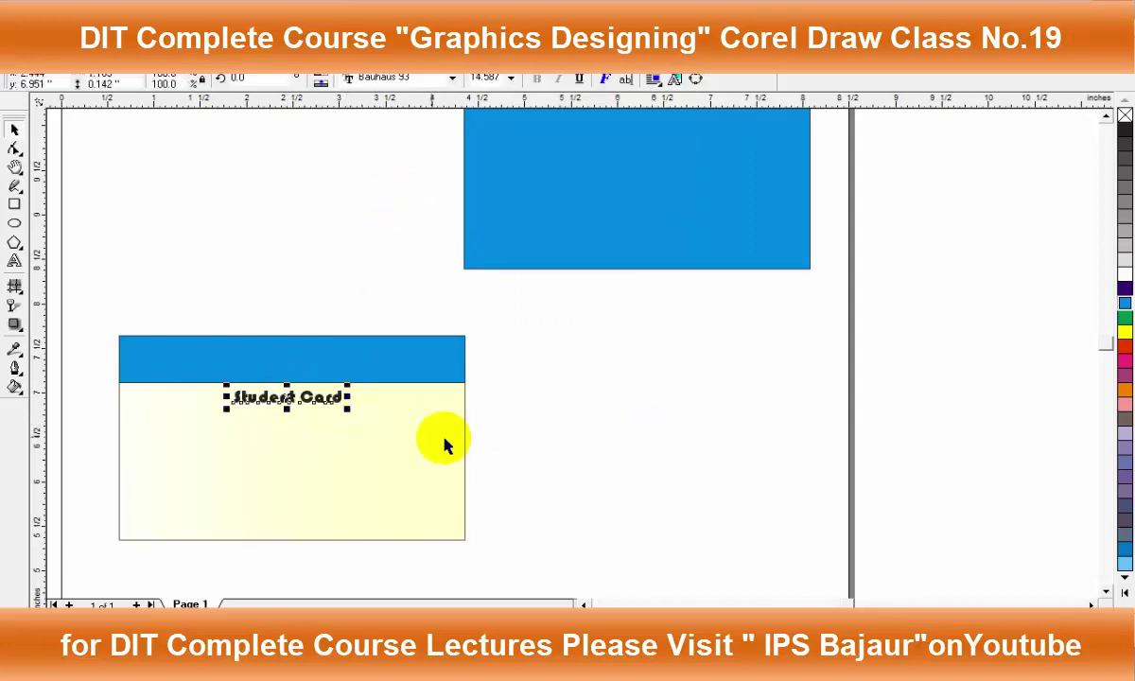
{"action": "left_click", "coordinate": [538, 445]}
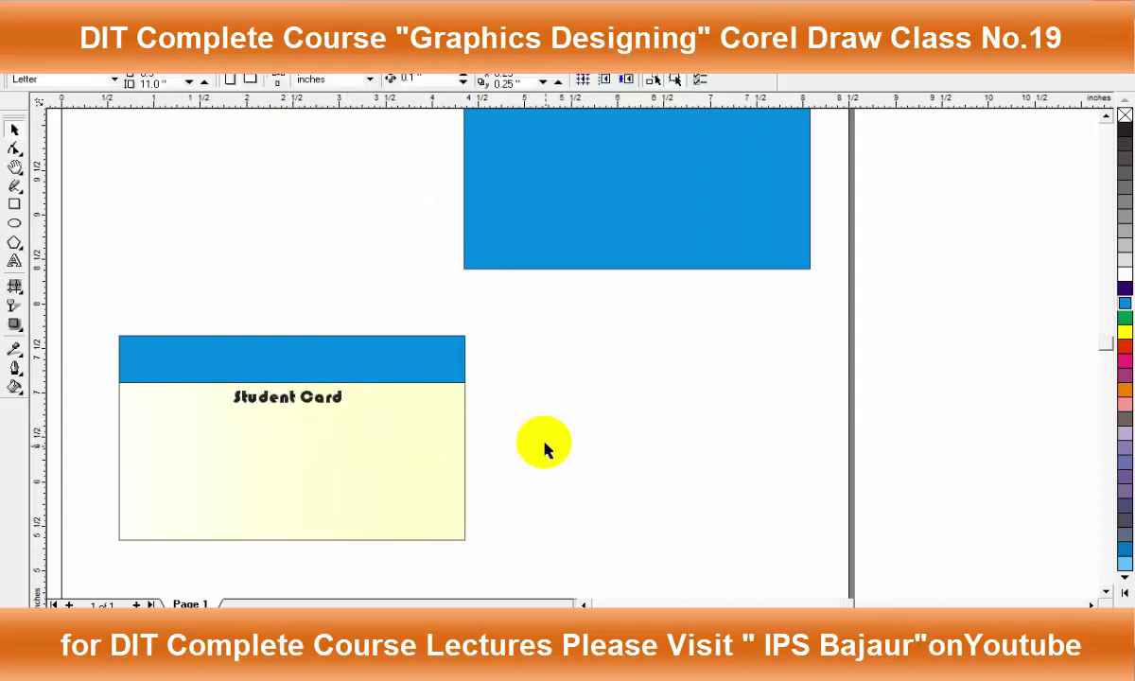
{"action": "left_click", "coordinate": [354, 371]}
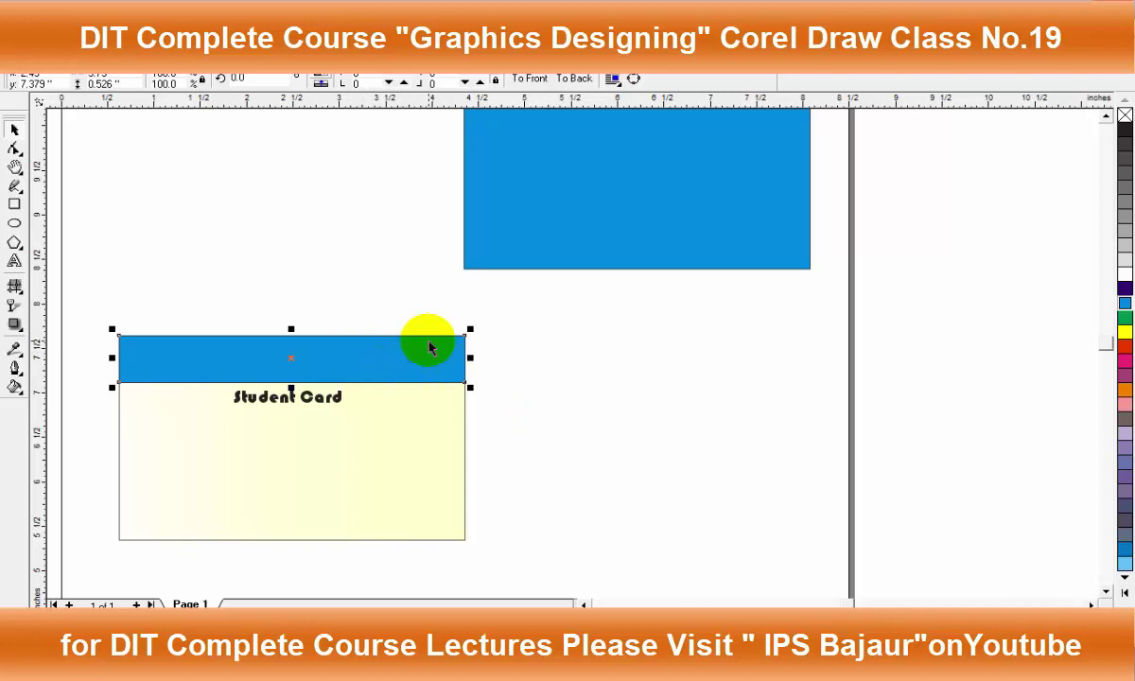
{"action": "scroll", "coordinate": [474, 337], "scroll_direction": "down", "scroll_amount": 2}
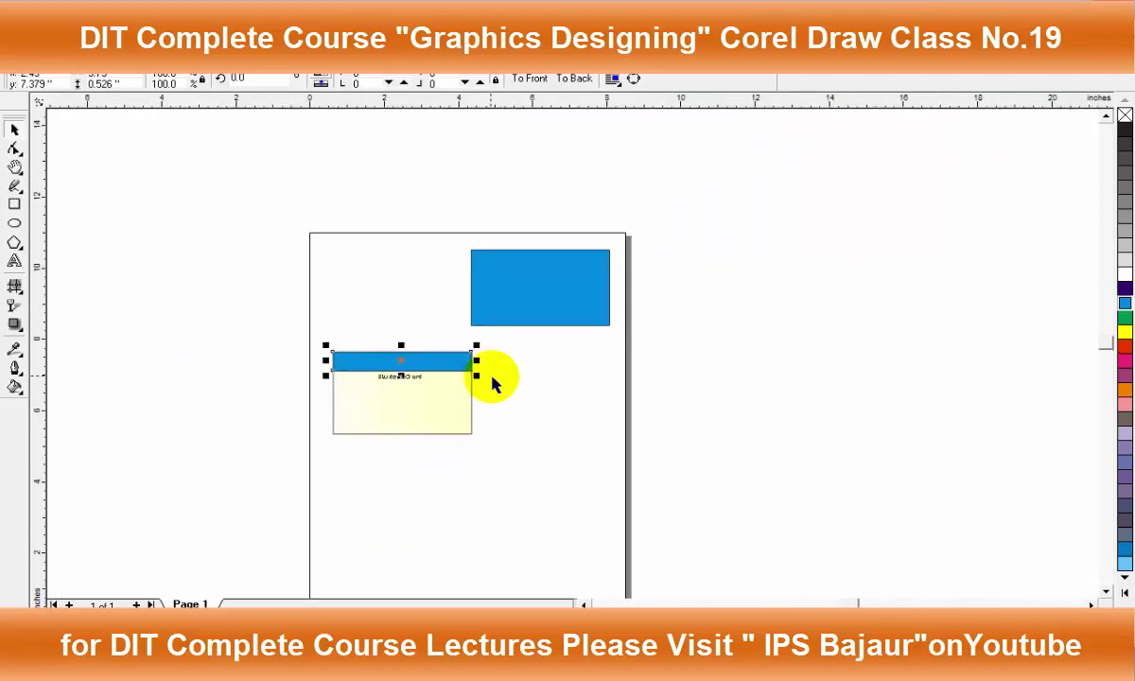
{"action": "scroll", "coordinate": [493, 380], "scroll_direction": "up", "scroll_amount": 2}
{"action": "scroll", "coordinate": [364, 388], "scroll_direction": "up", "scroll_amount": 1}
{"action": "scroll", "coordinate": [367, 392], "scroll_direction": "down", "scroll_amount": 3}
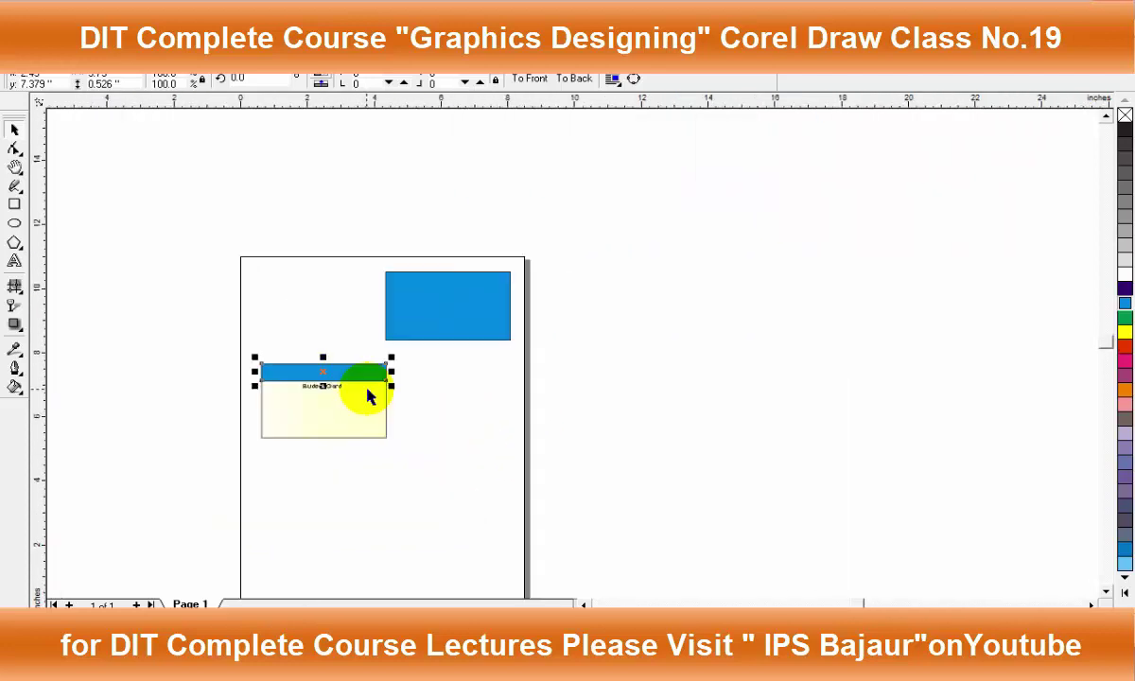
{"action": "scroll", "coordinate": [370, 402], "scroll_direction": "up", "scroll_amount": 1}
{"action": "scroll", "coordinate": [388, 398], "scroll_direction": "up", "scroll_amount": 1}
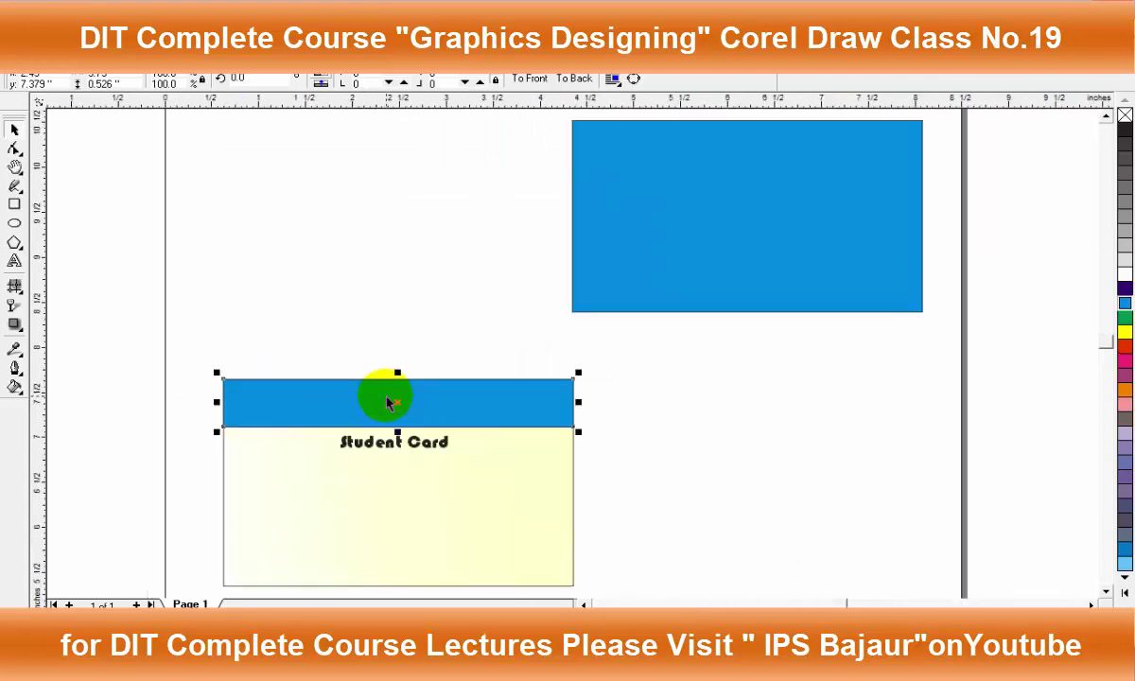
{"action": "scroll", "coordinate": [381, 381], "scroll_direction": "down", "scroll_amount": 3}
{"action": "scroll", "coordinate": [381, 381], "scroll_direction": "down", "scroll_amount": 1}
{"action": "scroll", "coordinate": [381, 380], "scroll_direction": "up", "scroll_amount": 4}
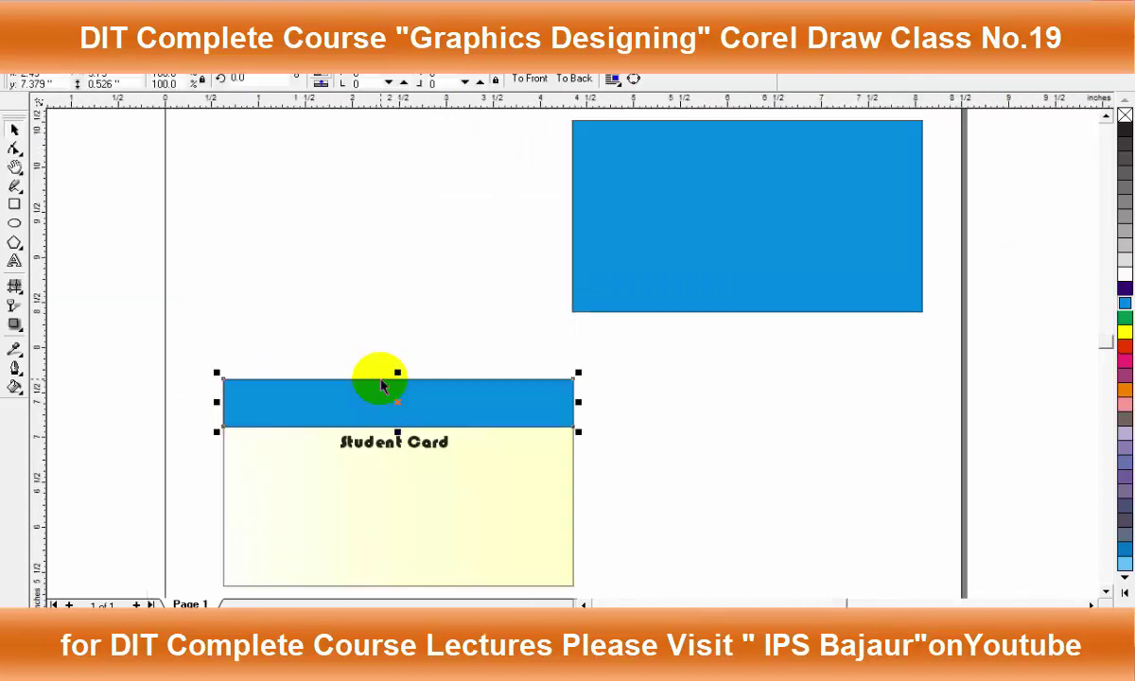
{"action": "left_click", "coordinate": [619, 437]}
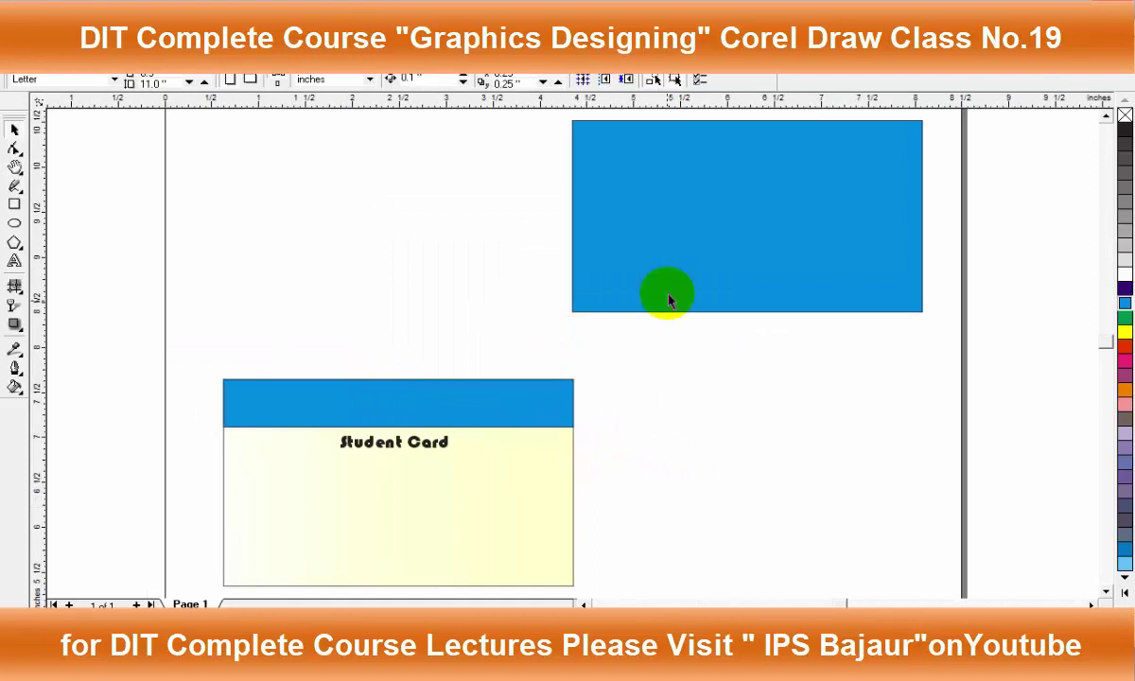
{"action": "left_click", "coordinate": [1104, 589]}
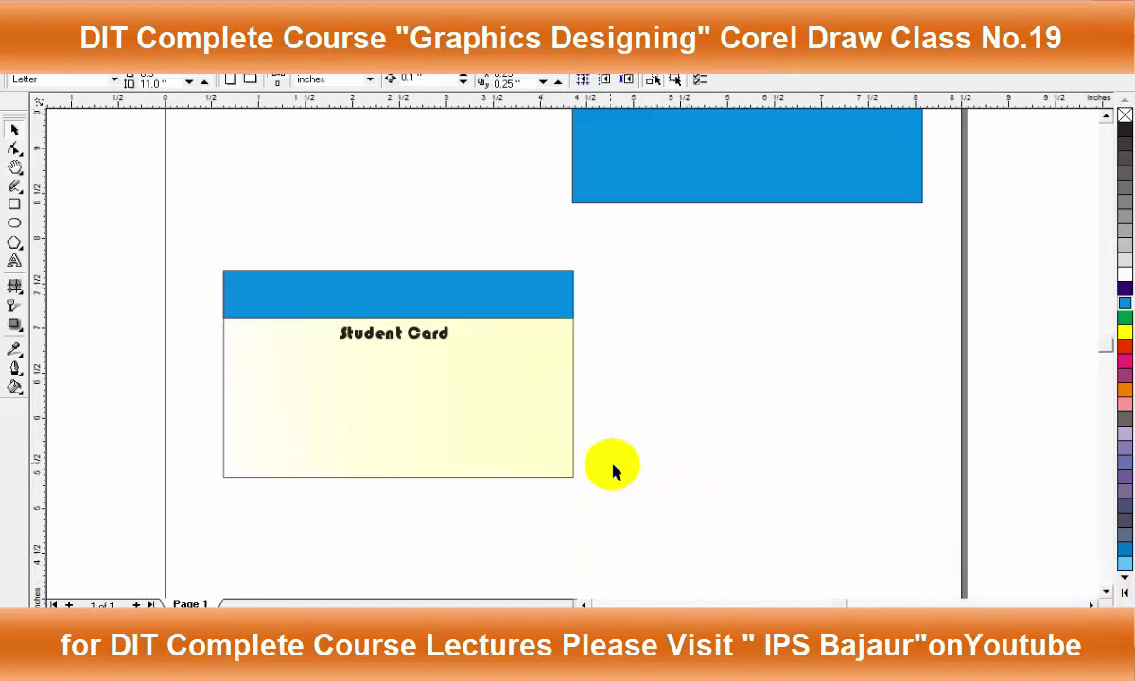
{"action": "left_click", "coordinate": [534, 301]}
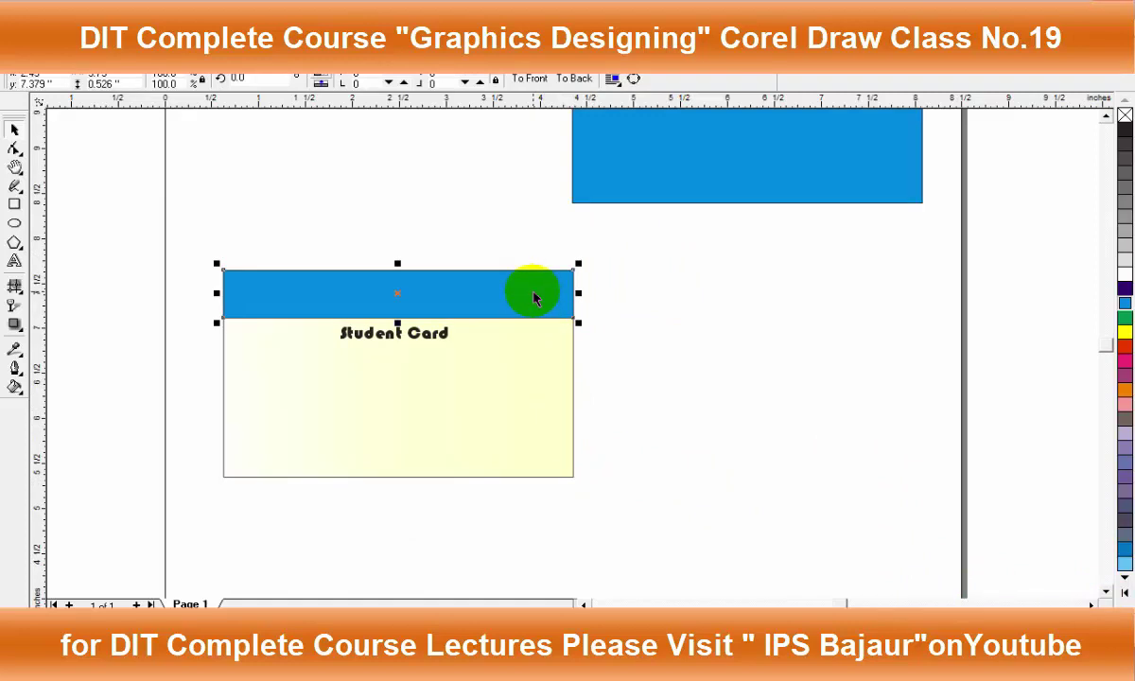
{"action": "left_click", "coordinate": [543, 419]}
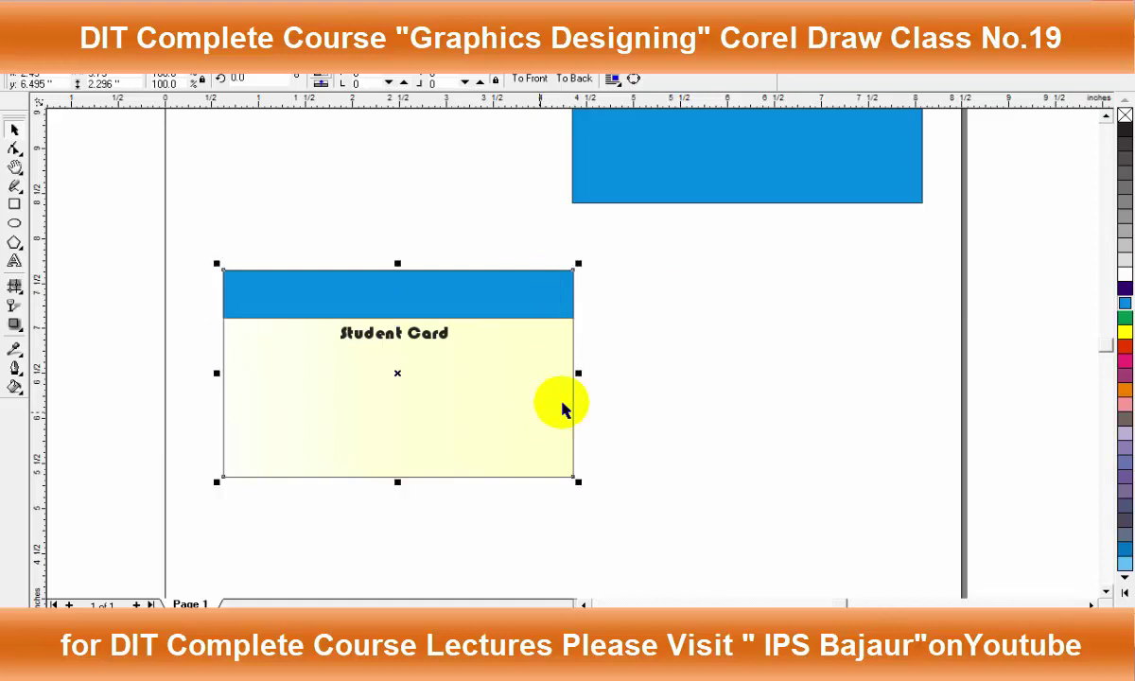
{"action": "left_click", "coordinate": [376, 336]}
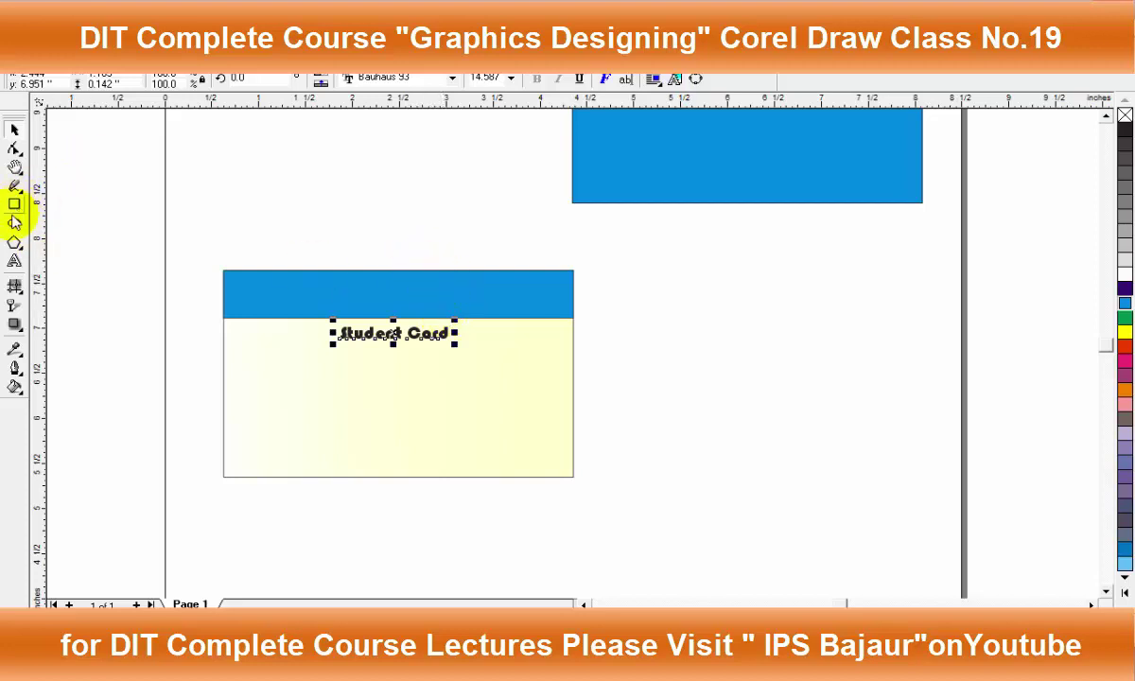
{"action": "left_click", "coordinate": [14, 261]}
{"action": "left_click", "coordinate": [317, 373]}
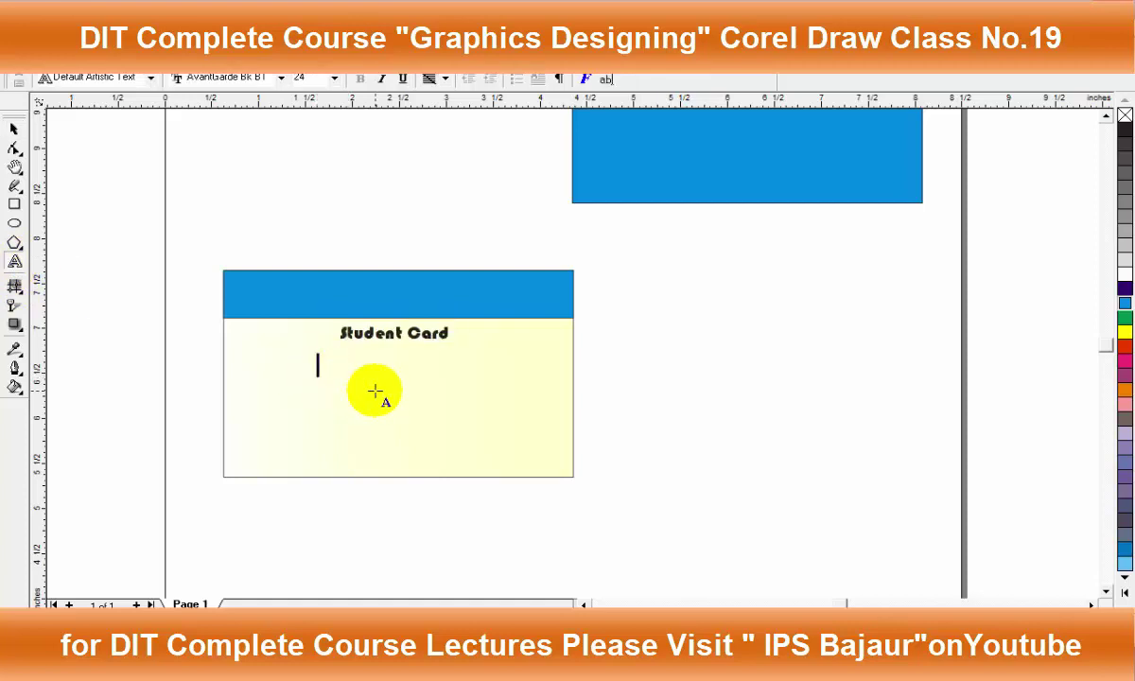
{"action": "type", "text": "WERWERTWERTWET"}
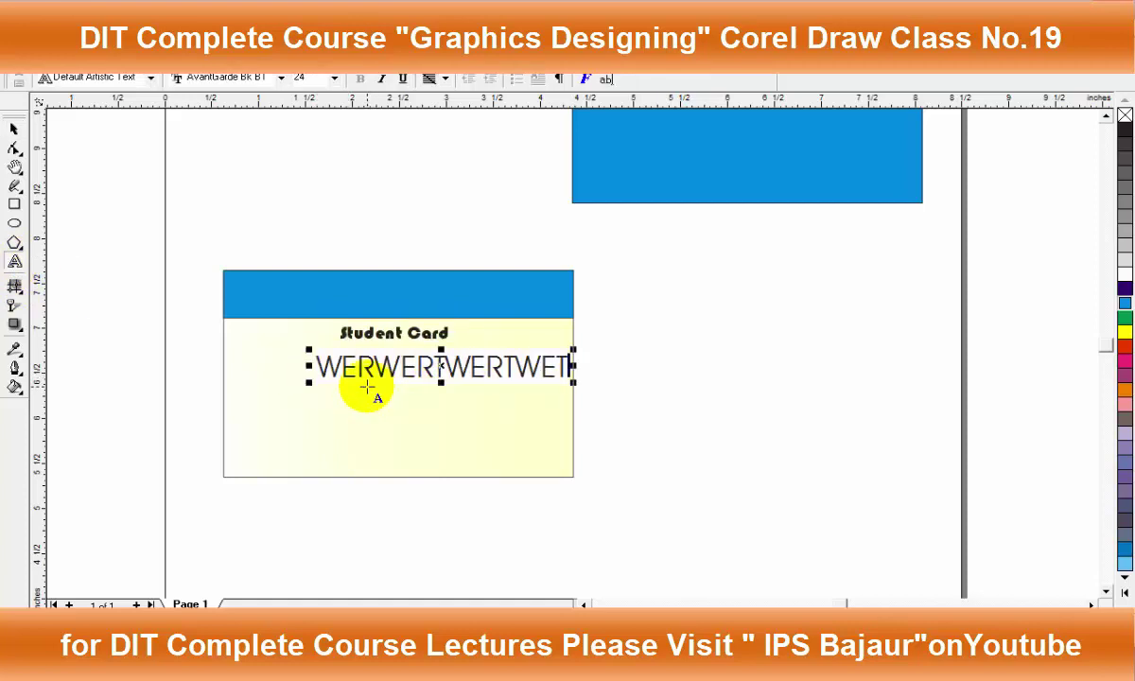
{"action": "left_click", "coordinate": [14, 128]}
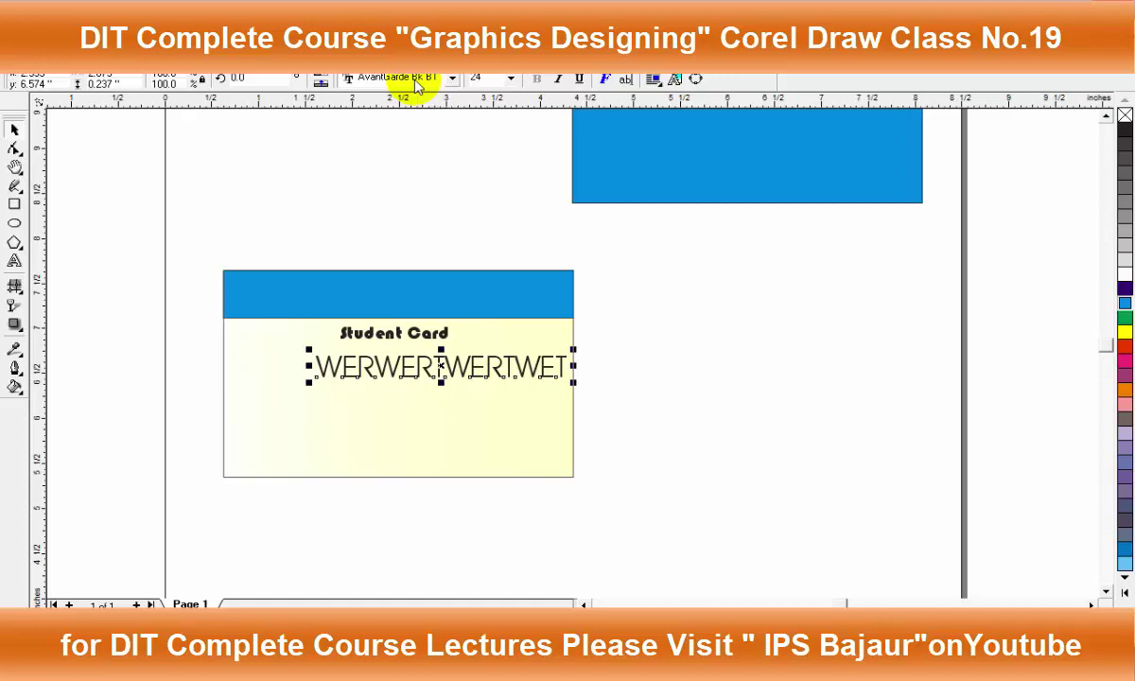
{"action": "left_click", "coordinate": [417, 81]}
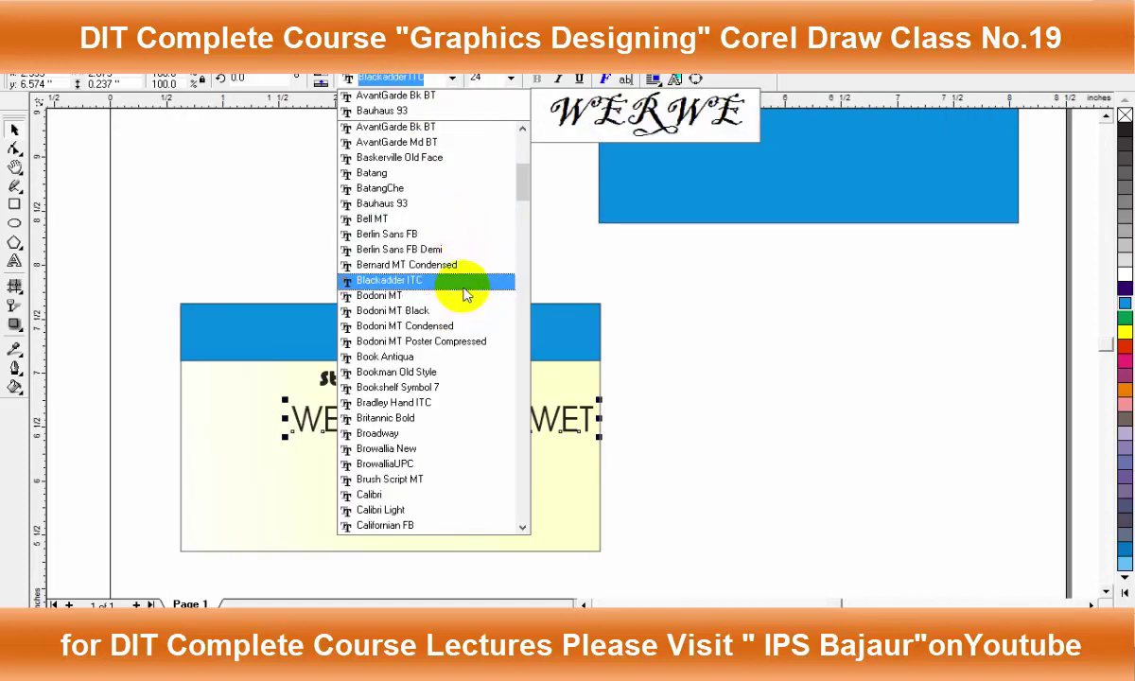
{"action": "left_click", "coordinate": [461, 267]}
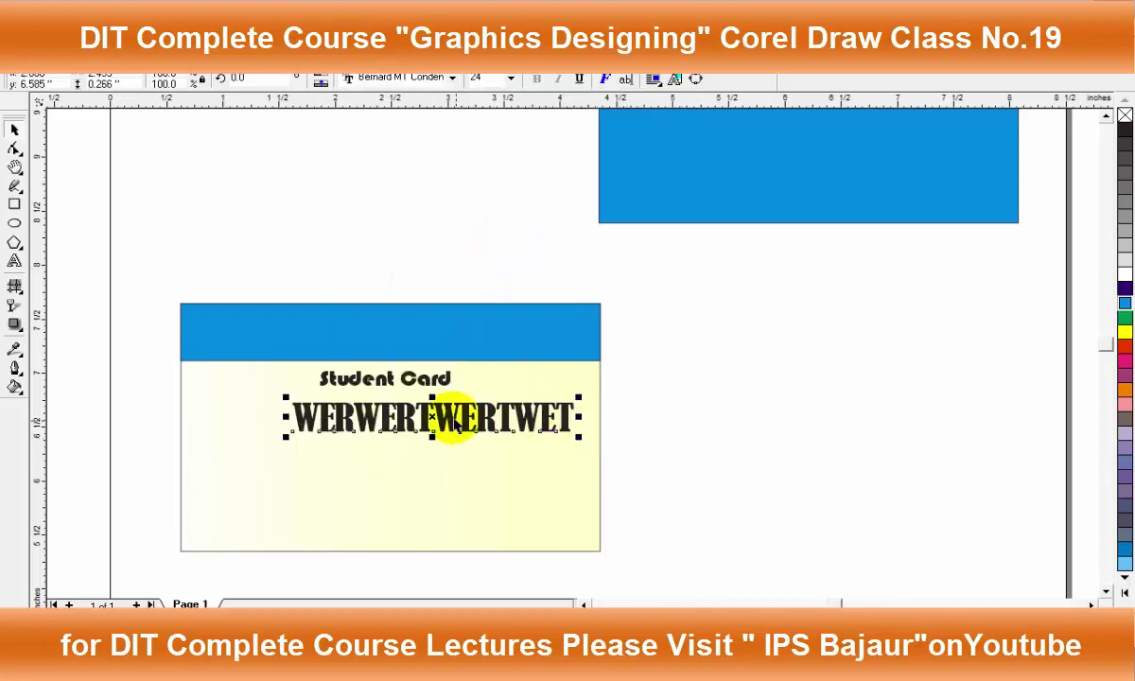
{"action": "key", "text": "Delete"}
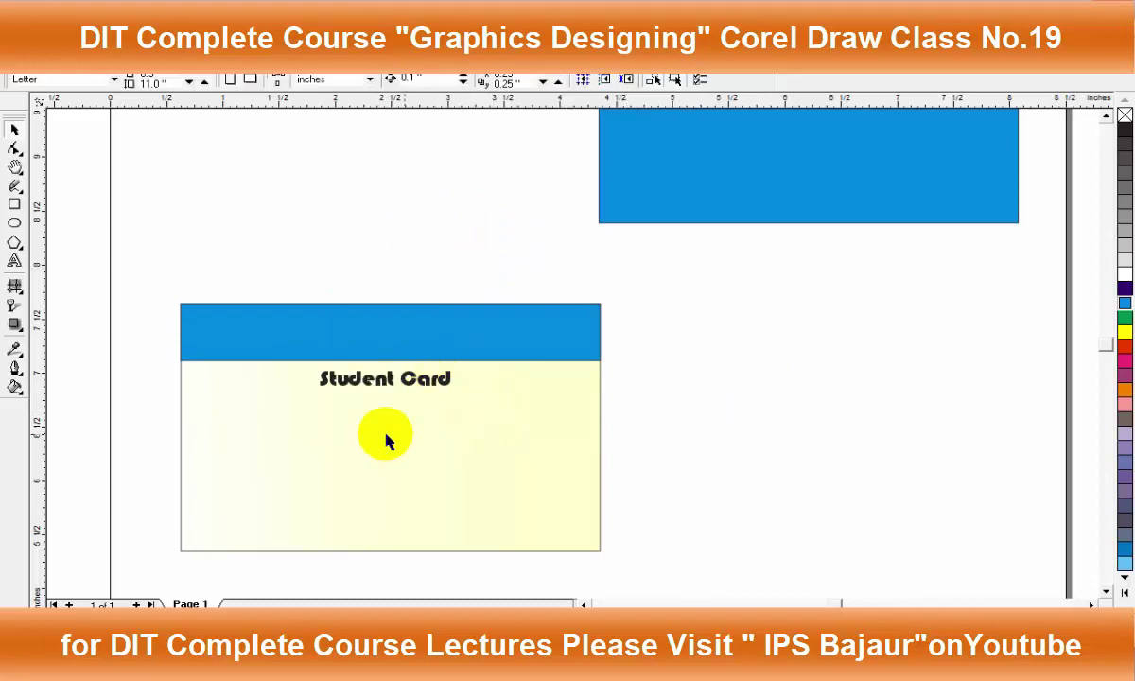
Draw a rectangle photo frame on the card's left side, below the header
{"action": "left_click", "coordinate": [14, 204]}
{"action": "left_click_drag", "start_coordinate": [194, 404], "coordinate": [293, 536]}
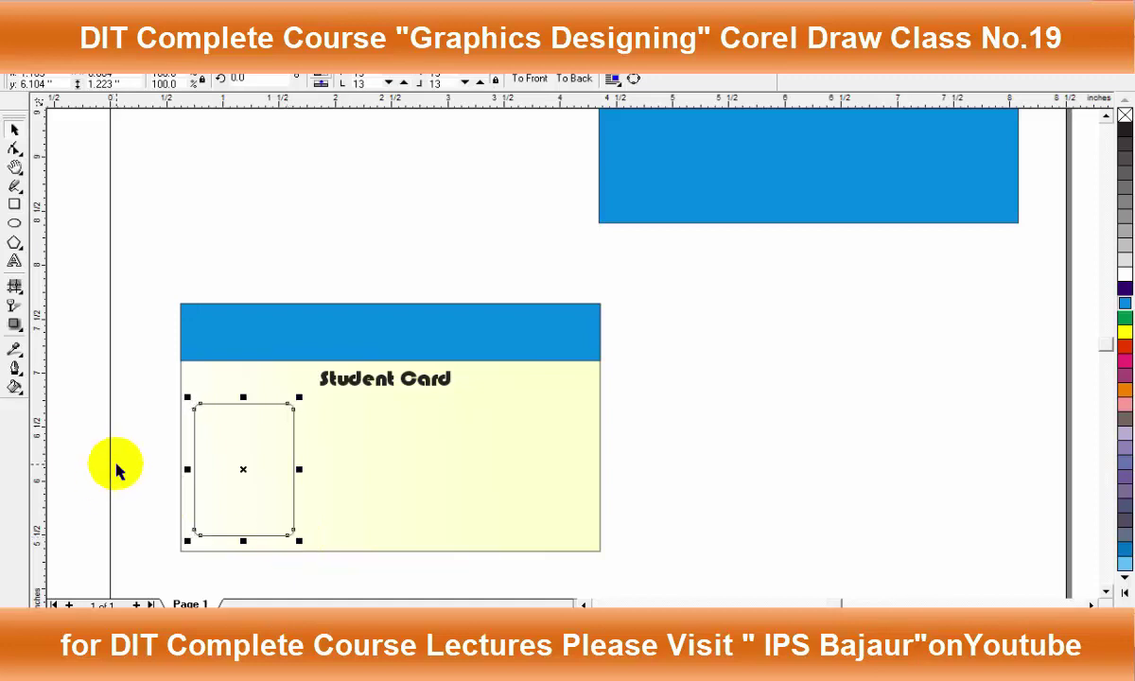
{"action": "left_click", "coordinate": [868, 446]}
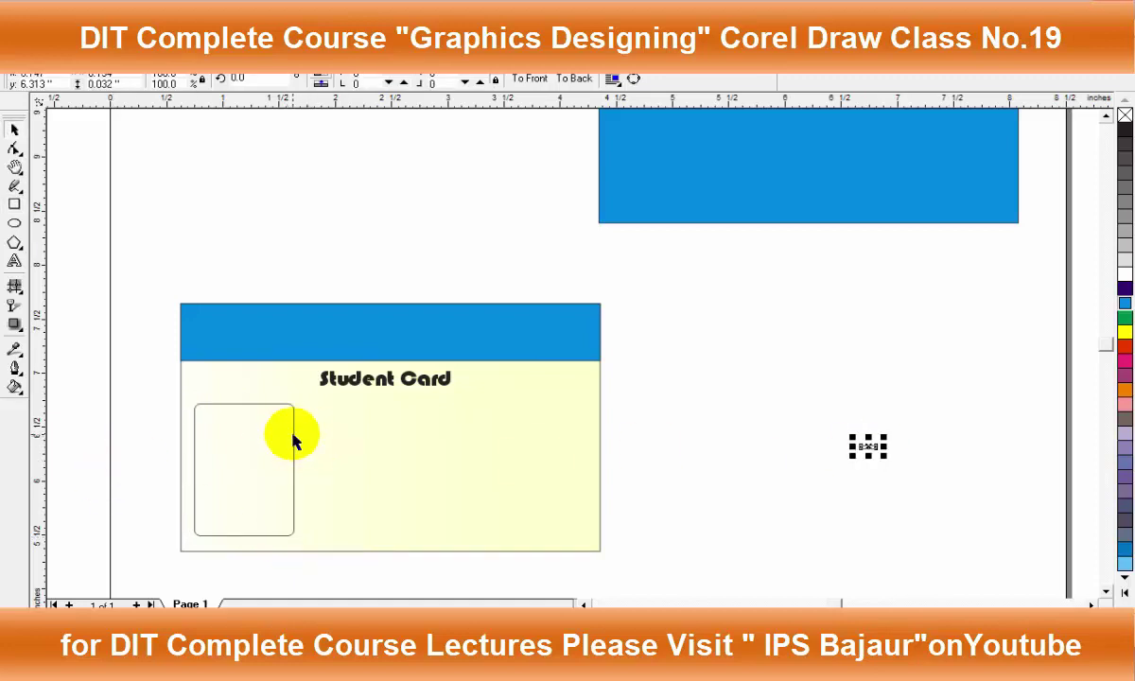
{"action": "left_click_drag", "start_coordinate": [293, 440], "coordinate": [295, 421]}
{"action": "left_click", "coordinate": [791, 432]}
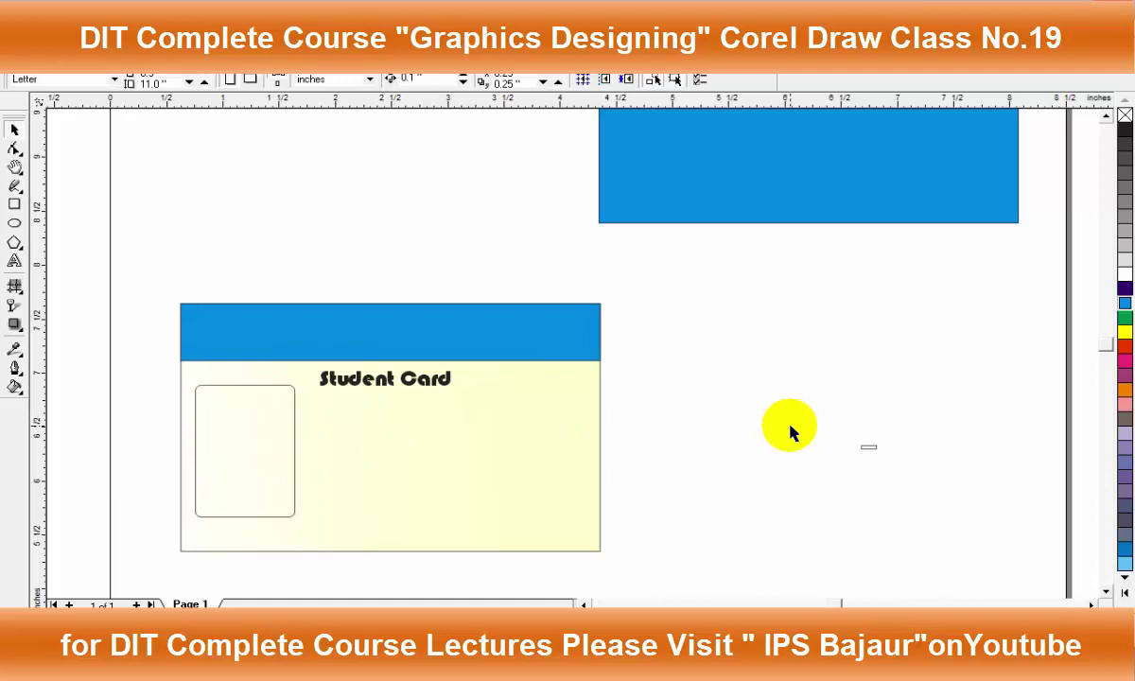
Round the photo frame's corners to a radius of 22
{"action": "left_click", "coordinate": [291, 431]}
{"action": "scroll", "coordinate": [291, 425], "scroll_direction": "up", "scroll_amount": 1}
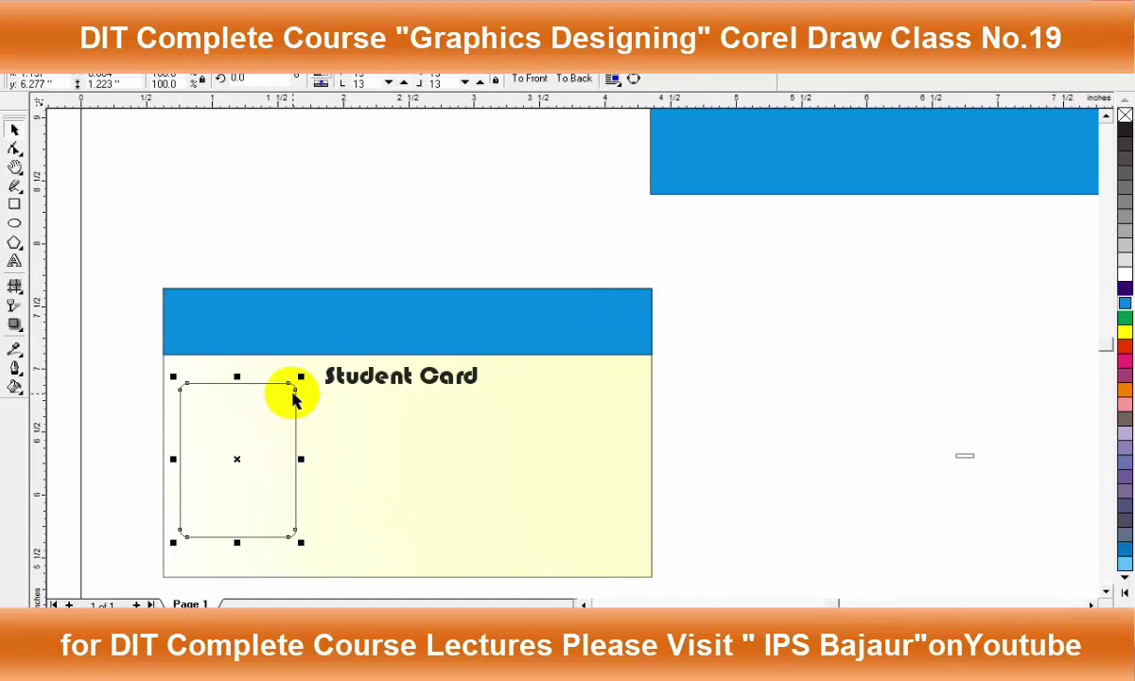
{"action": "left_click_drag", "start_coordinate": [294, 395], "coordinate": [297, 399]}
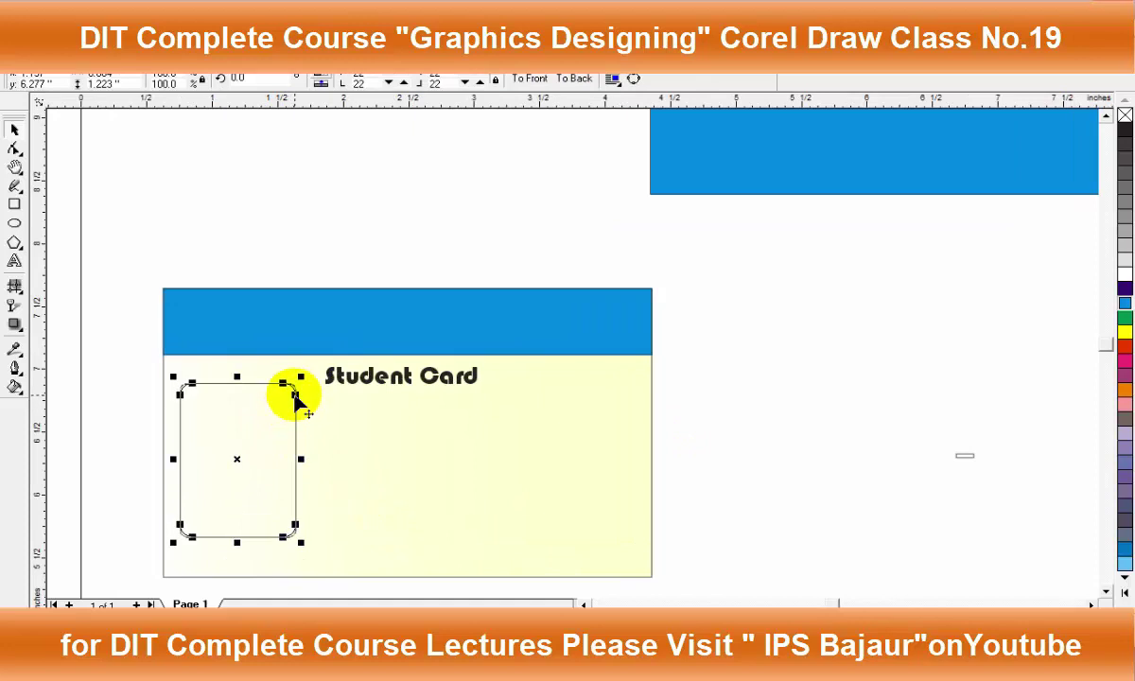
{"action": "left_click", "coordinate": [695, 432]}
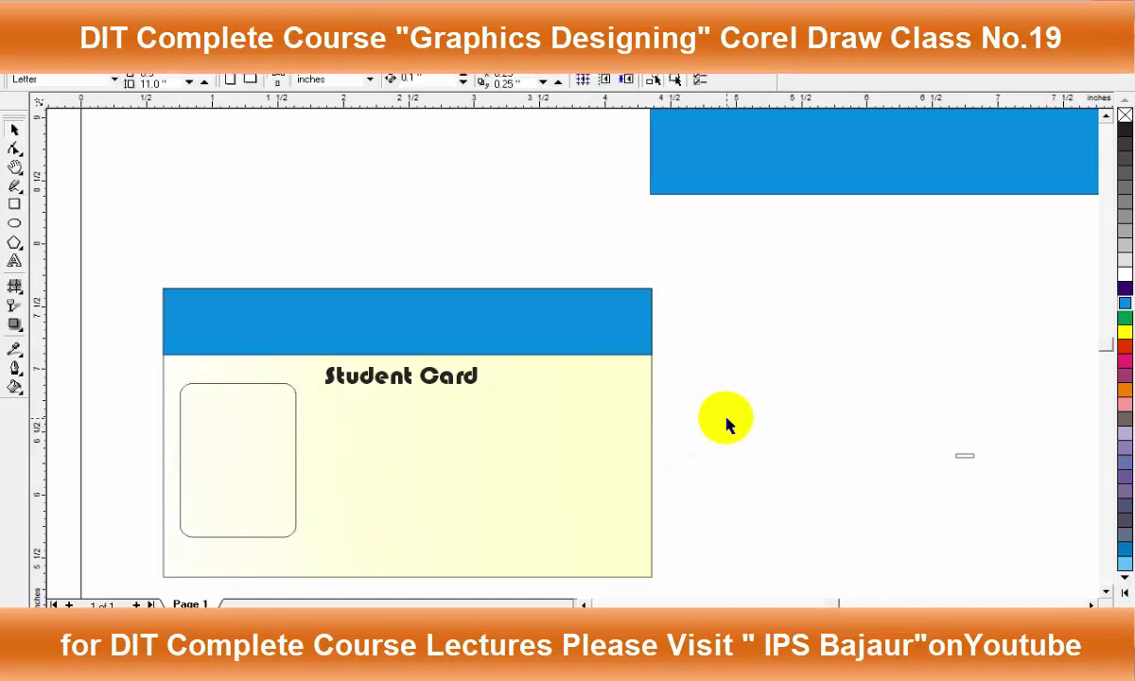
{"action": "left_click", "coordinate": [265, 485]}
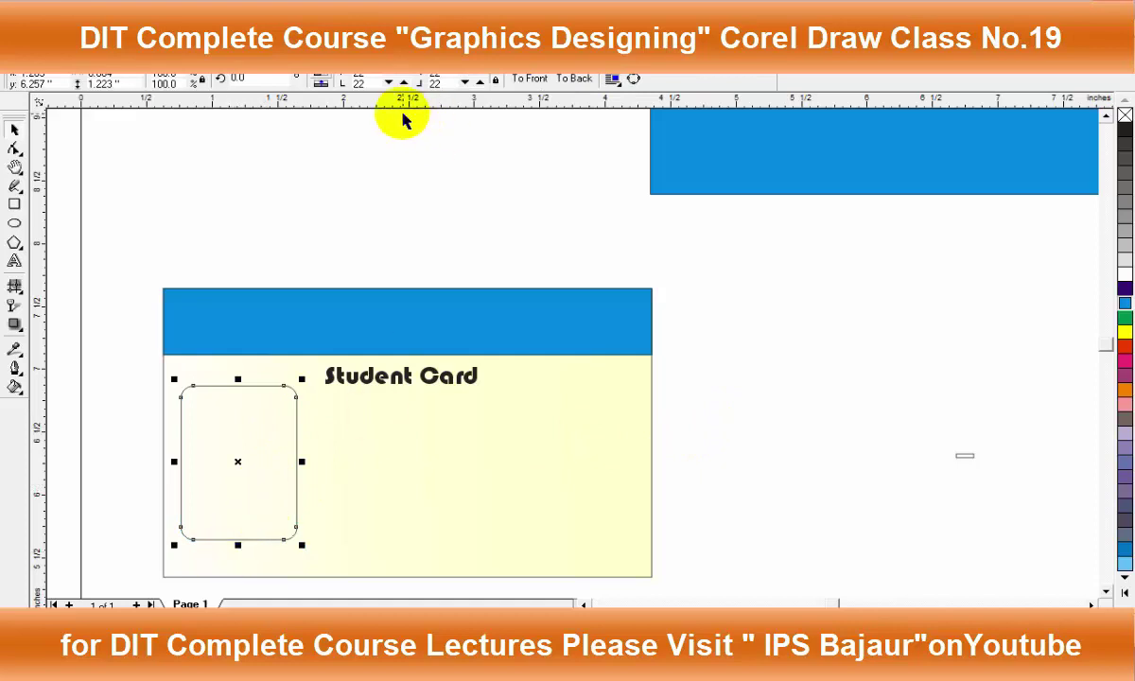
{"action": "left_click", "coordinate": [236, 449]}
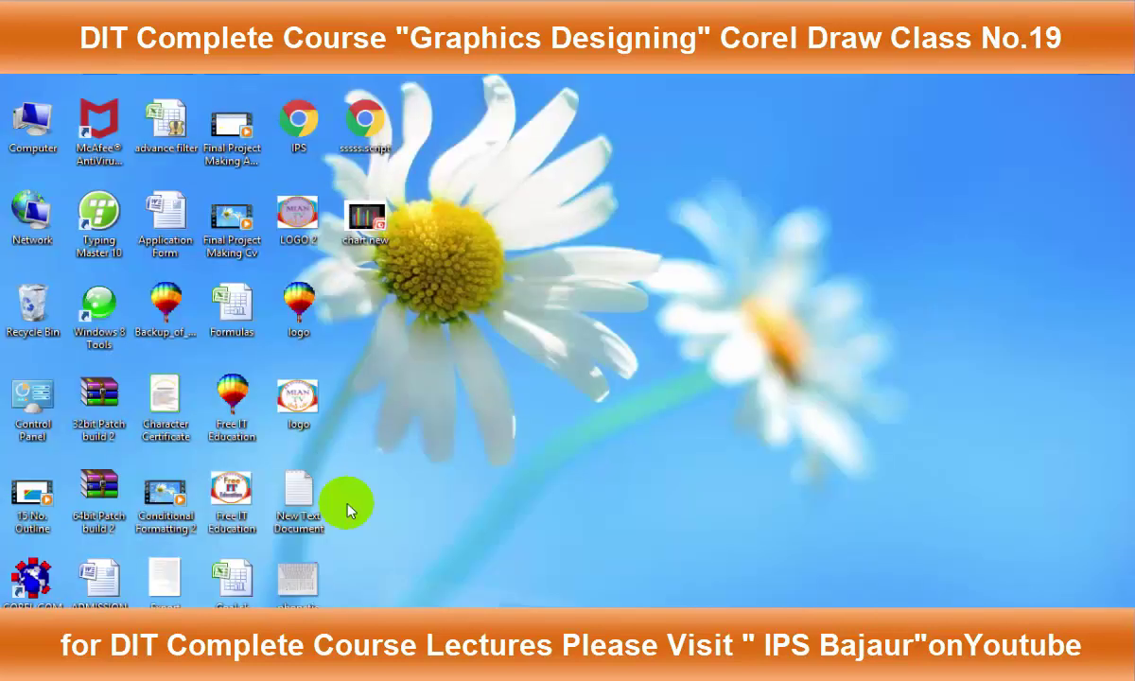
{"action": "double_click", "coordinate": [23, 114]}
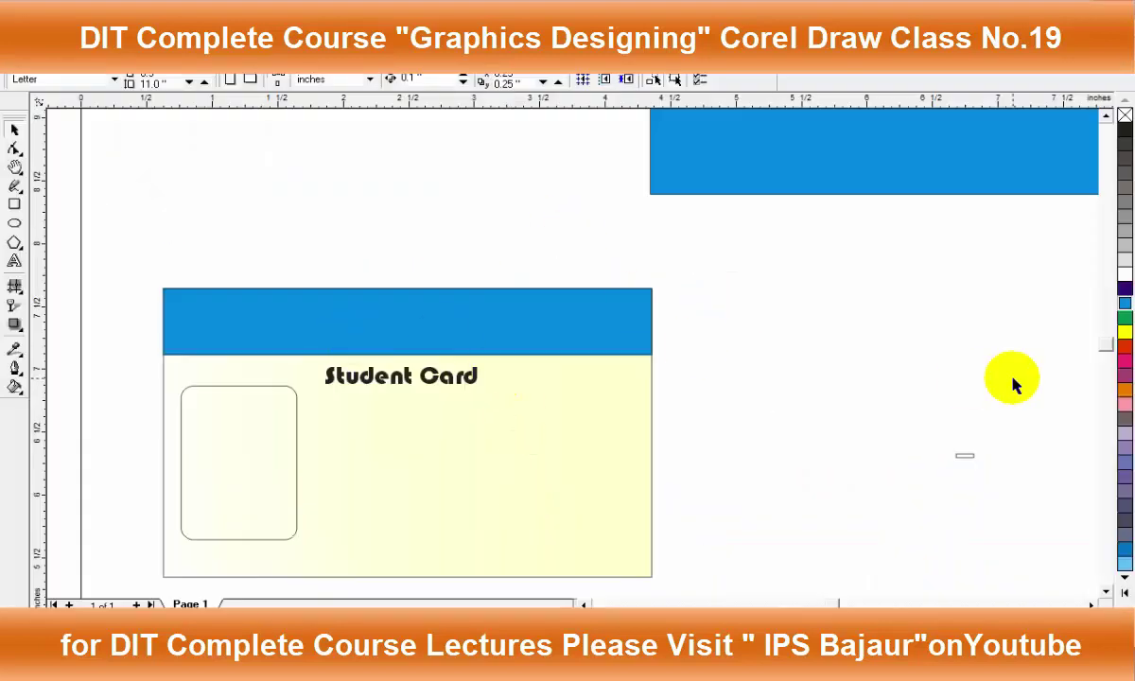
Start an import with Ctrl+I and browse the Desktop location
{"action": "key", "text": "ctrl+i"}
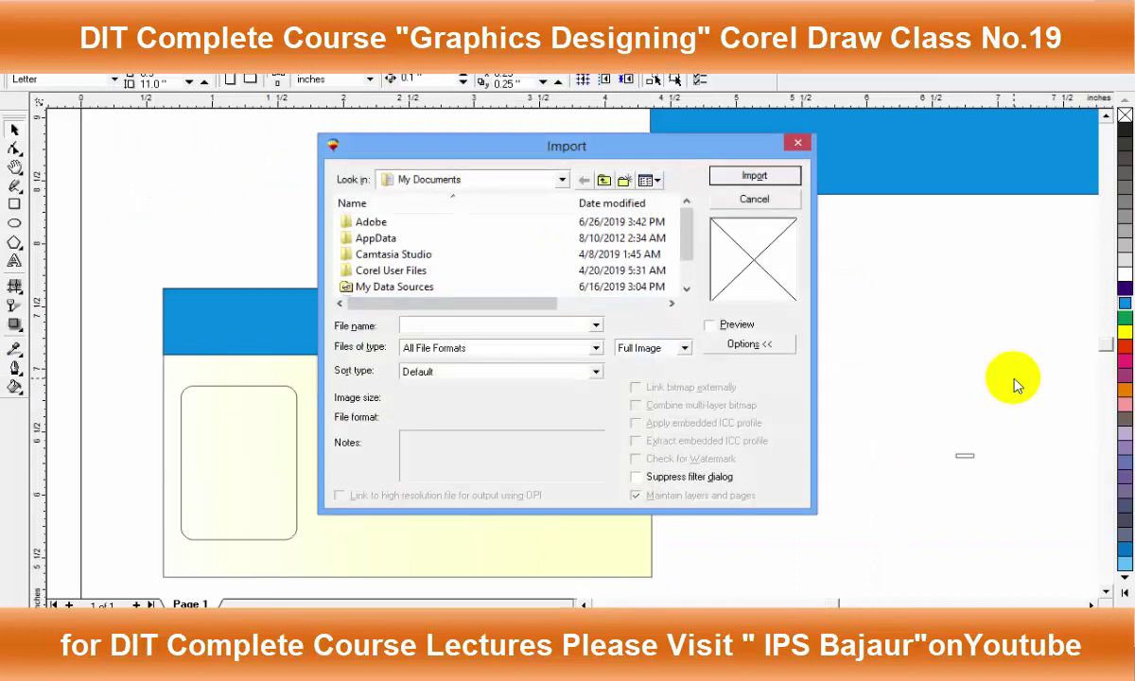
{"action": "left_click", "coordinate": [442, 178]}
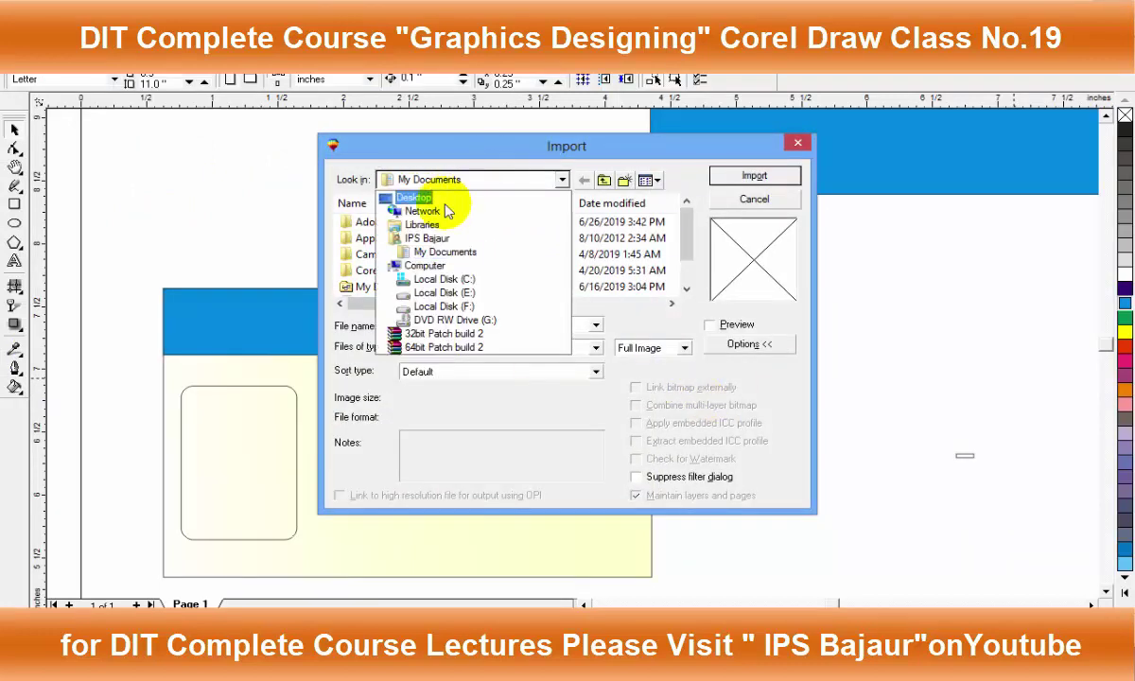
{"action": "left_click", "coordinate": [440, 201]}
{"action": "left_click_drag", "start_coordinate": [685, 223], "coordinate": [685, 235]}
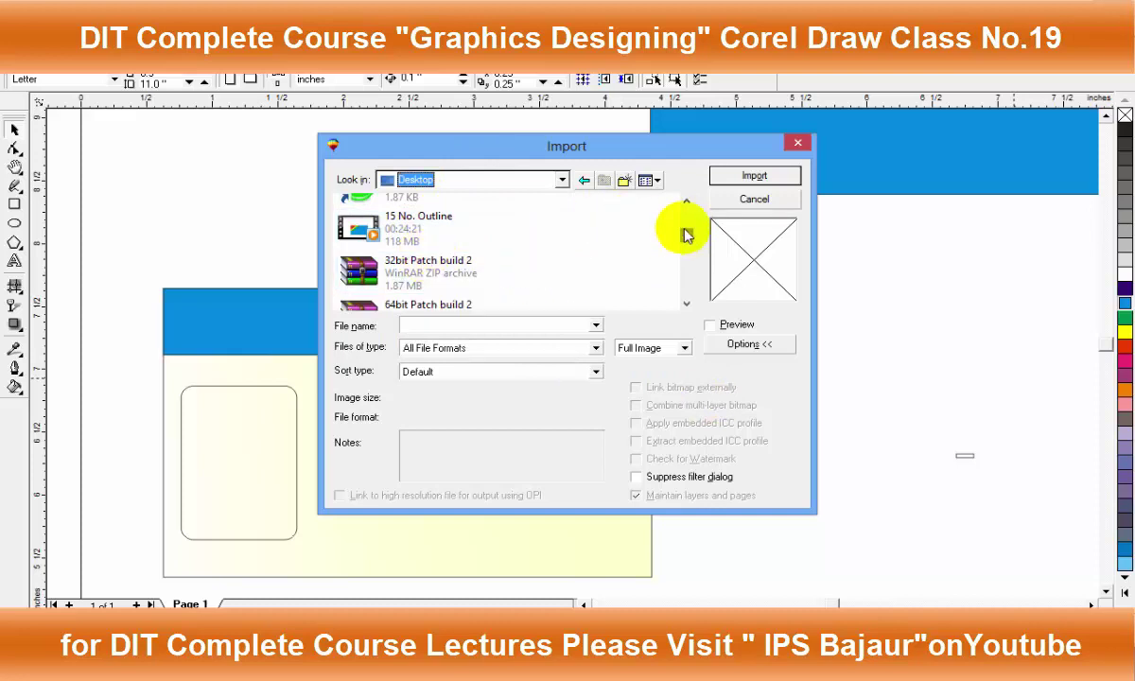
{"action": "scroll", "coordinate": [643, 210], "scroll_direction": "up", "scroll_amount": 5}
{"action": "left_click", "coordinate": [687, 303]}
{"action": "left_click", "coordinate": [687, 304]}
Import 20160801_173910 from the pictures folder on Local Disk (F:) and place it on the canvas
{"action": "left_click", "coordinate": [562, 179]}
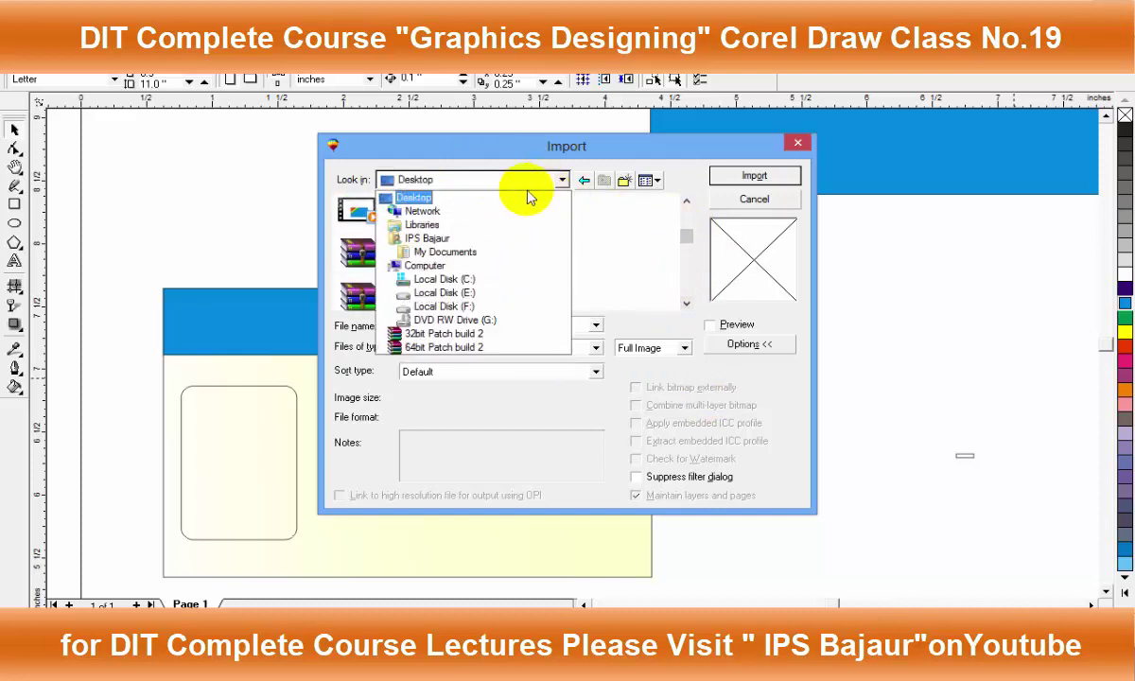
{"action": "left_click", "coordinate": [443, 306]}
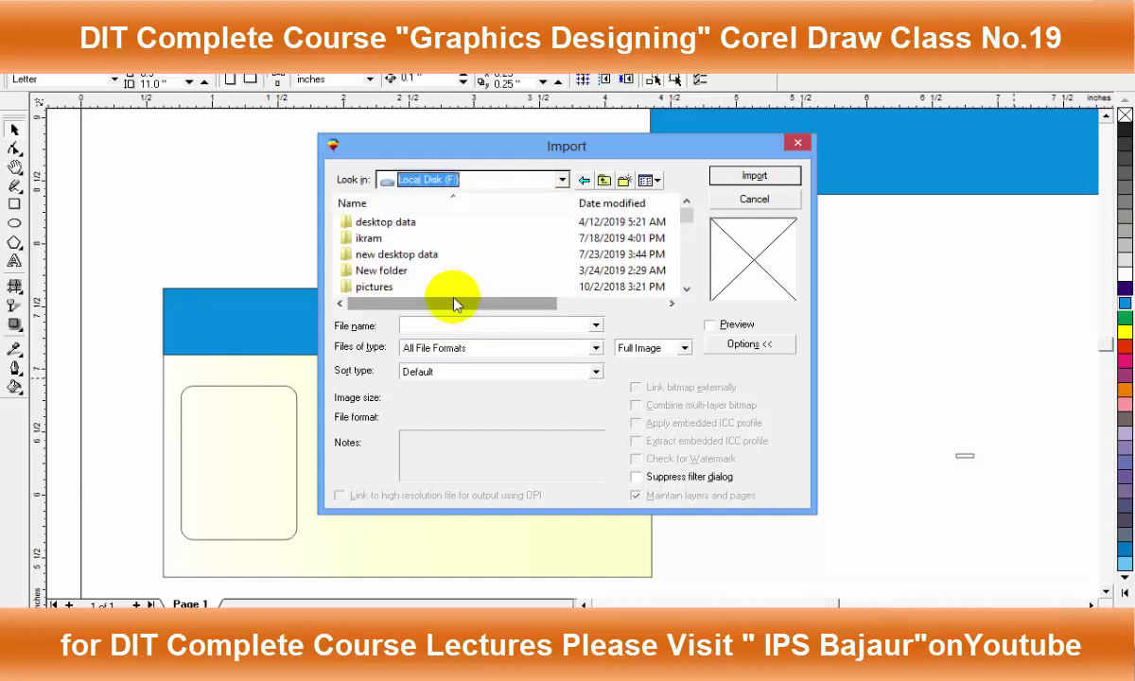
{"action": "left_click", "coordinate": [401, 286]}
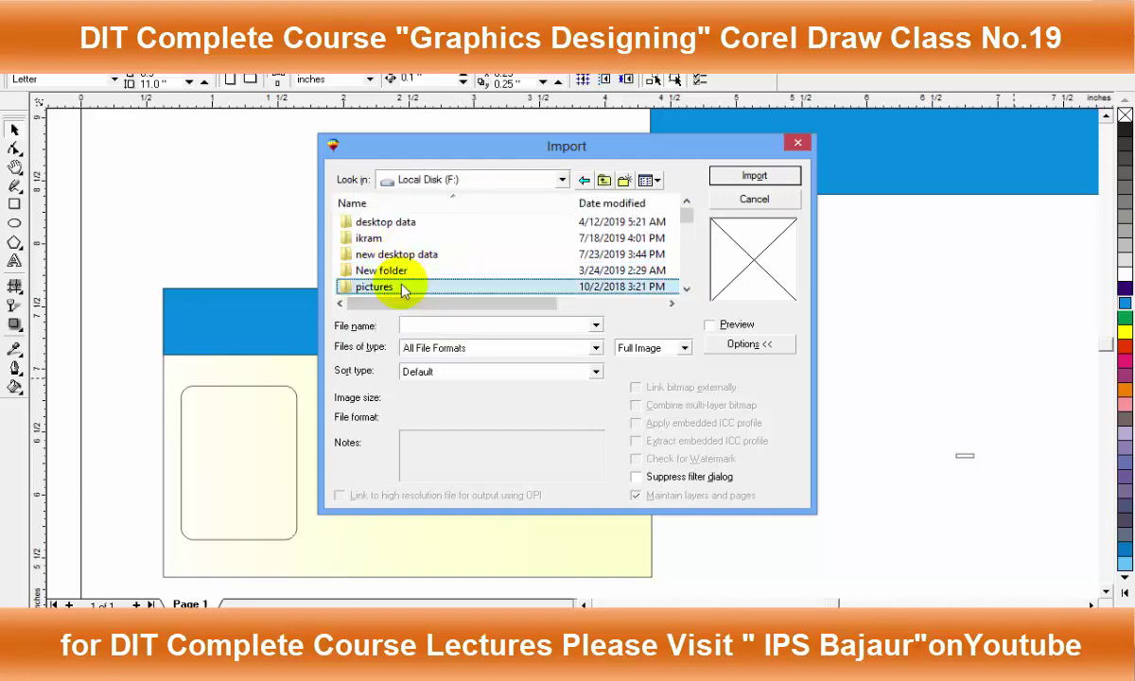
{"action": "left_click", "coordinate": [431, 284]}
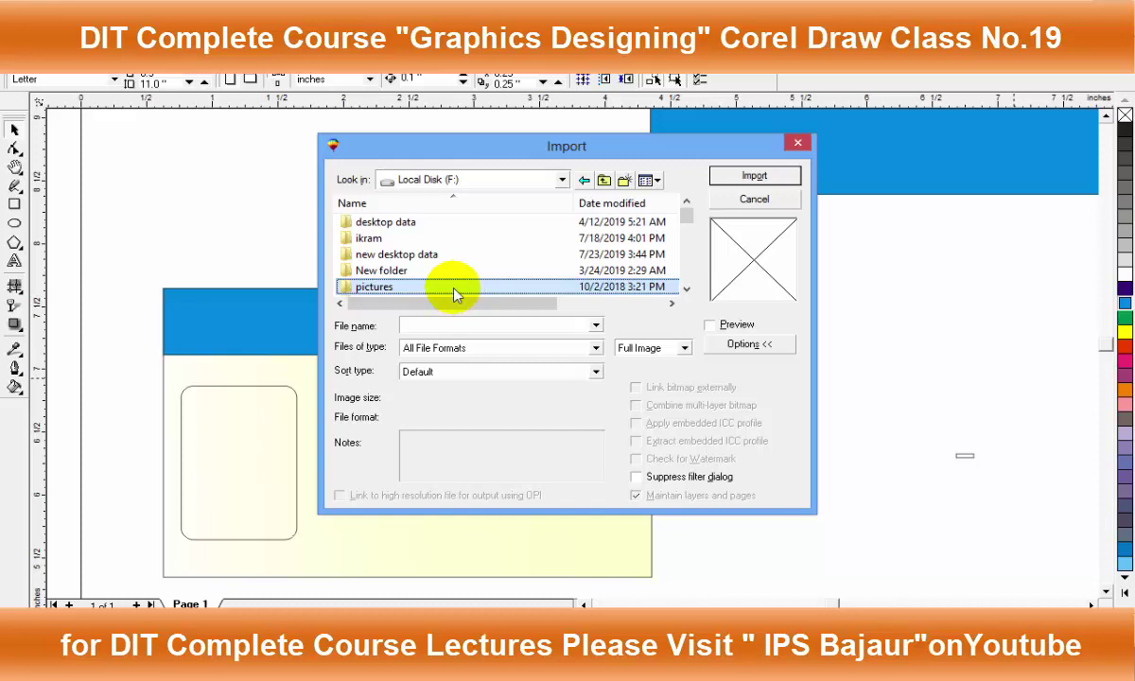
{"action": "double_click", "coordinate": [431, 284]}
{"action": "left_click", "coordinate": [567, 241]}
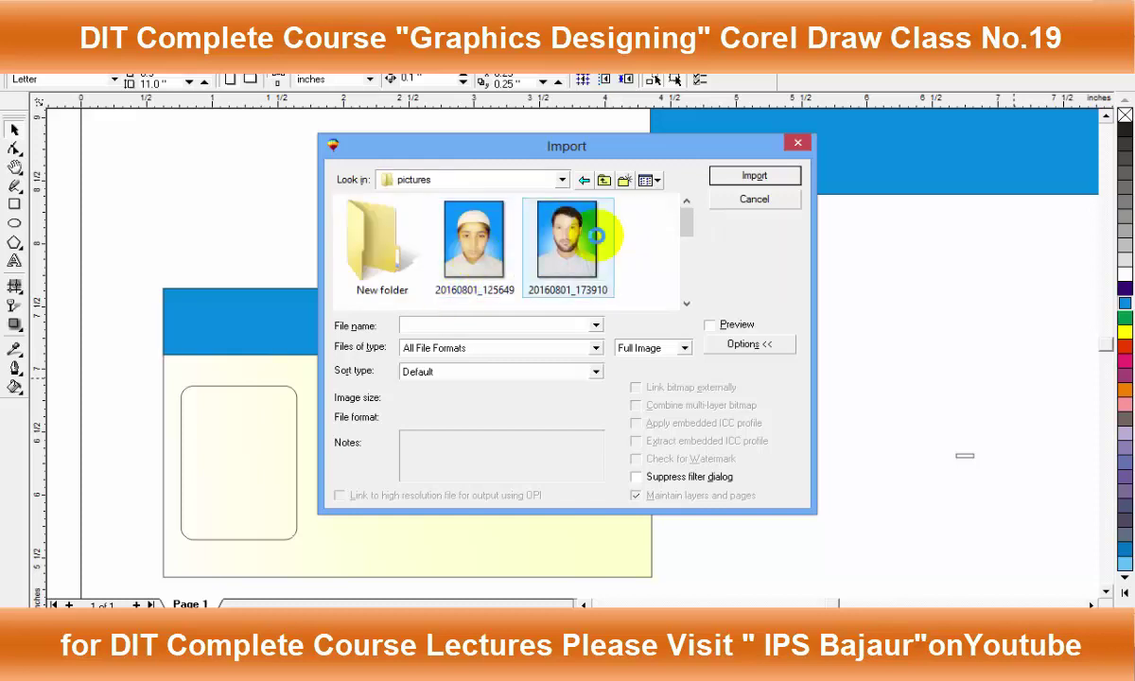
{"action": "left_click", "coordinate": [754, 175]}
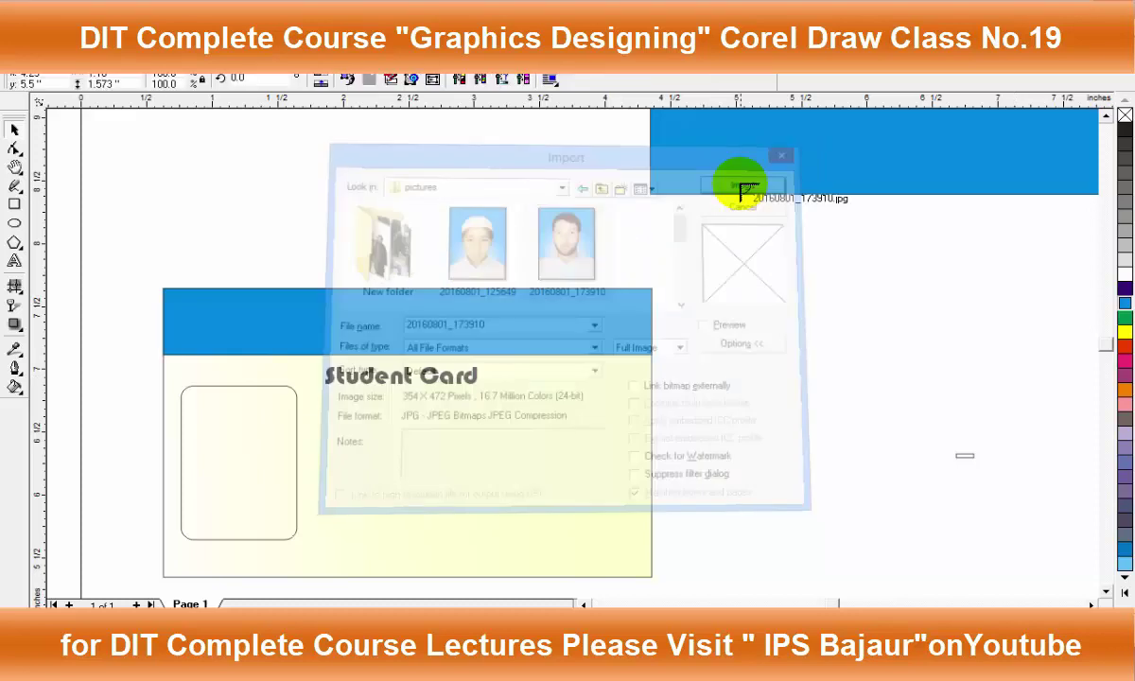
{"action": "left_click_drag", "start_coordinate": [719, 295], "coordinate": [892, 437]}
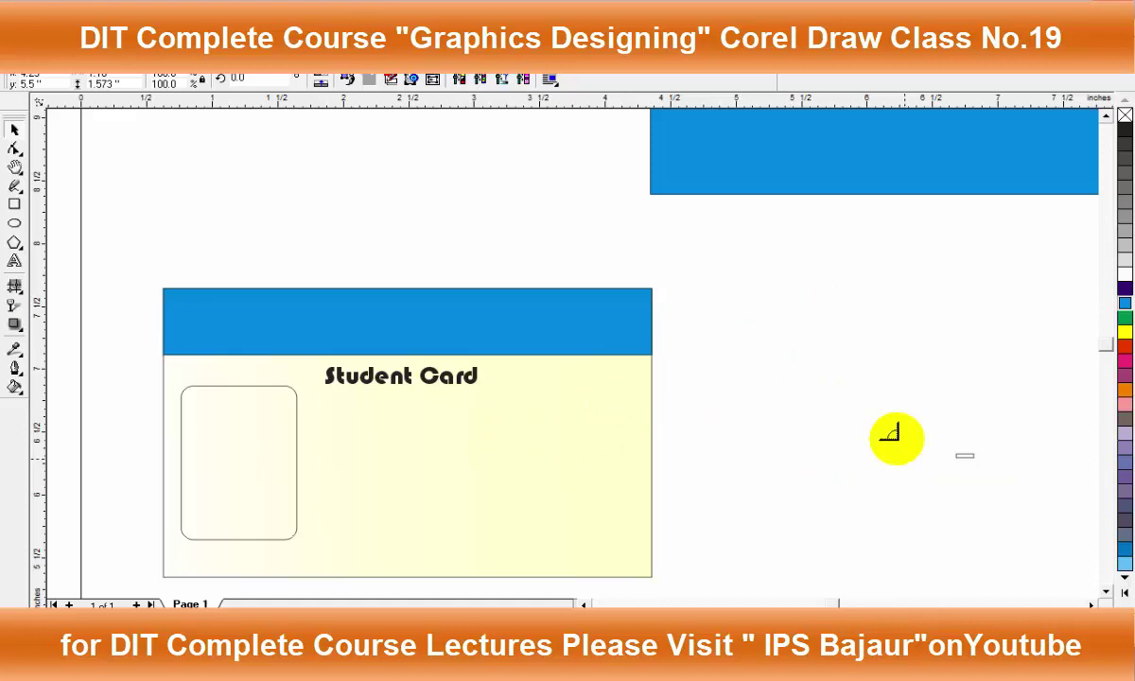
Move the photo over the rounded frame, then off the card to its right
{"action": "left_click_drag", "start_coordinate": [791, 383], "coordinate": [227, 465]}
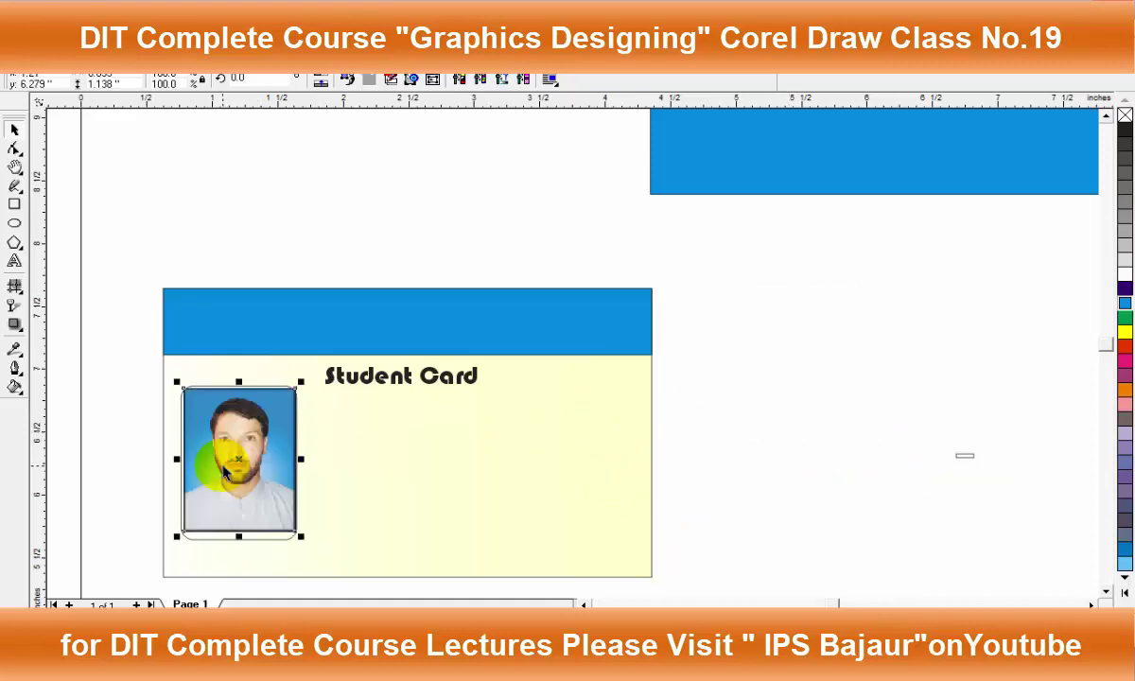
{"action": "scroll", "coordinate": [218, 428], "scroll_direction": "up", "scroll_amount": 2}
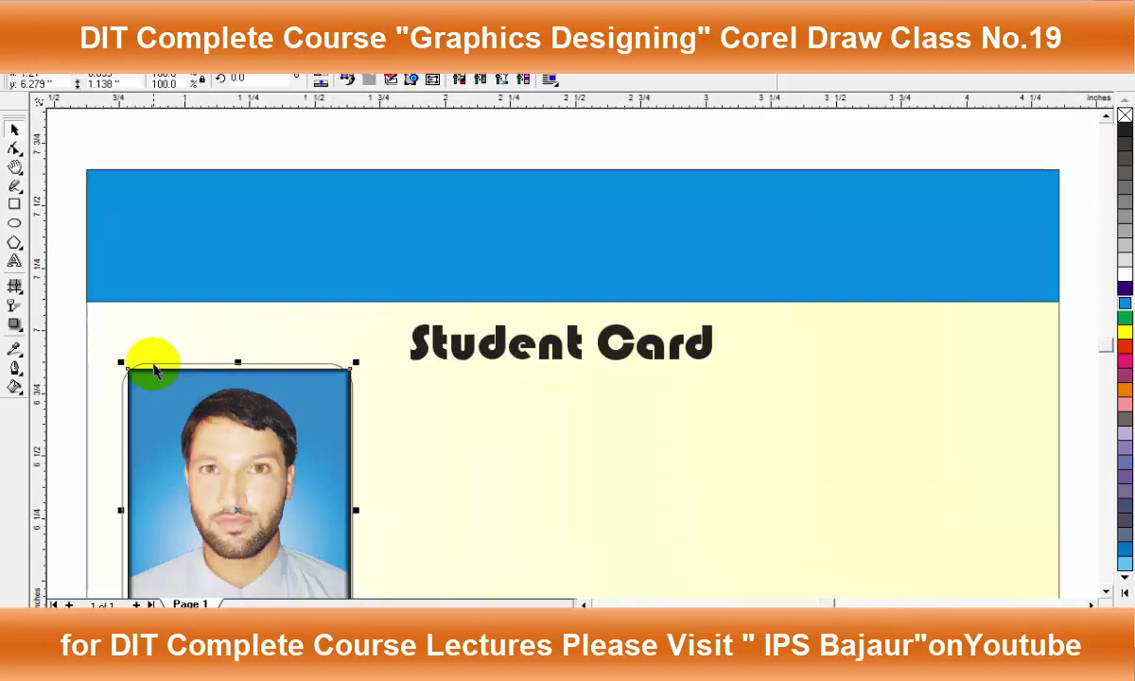
{"action": "left_click", "coordinate": [215, 444]}
{"action": "scroll", "coordinate": [224, 439], "scroll_direction": "down", "scroll_amount": 1}
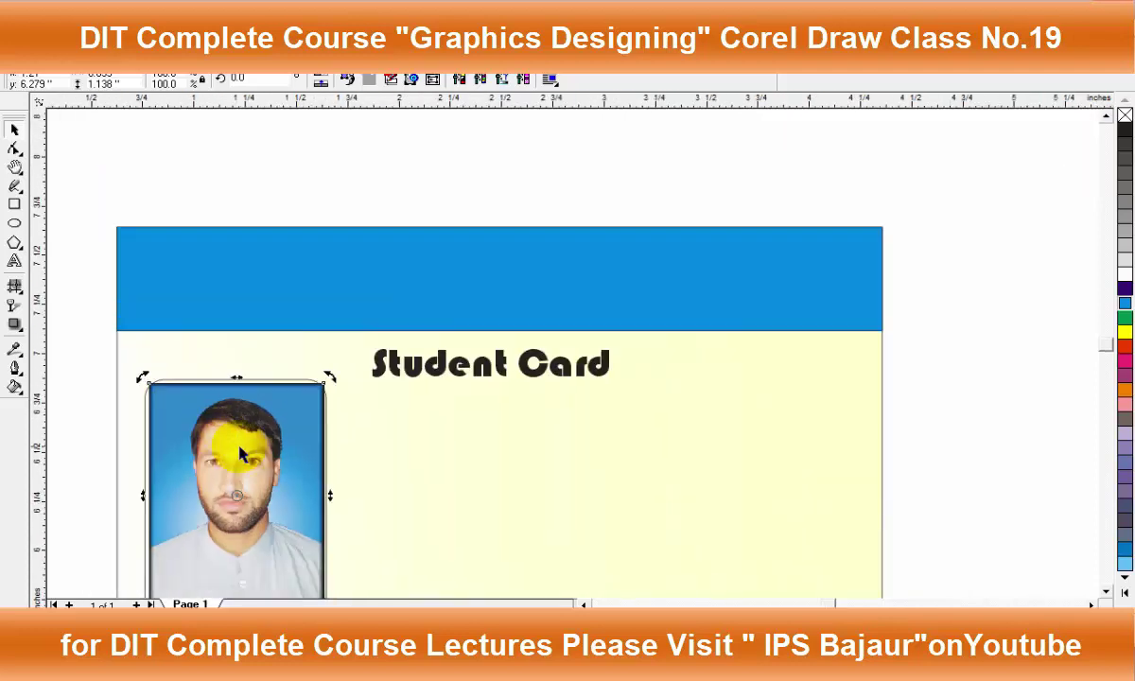
{"action": "scroll", "coordinate": [235, 448], "scroll_direction": "down", "scroll_amount": 1}
{"action": "scroll", "coordinate": [223, 469], "scroll_direction": "down", "scroll_amount": 1}
{"action": "left_click_drag", "start_coordinate": [223, 468], "coordinate": [823, 378]}
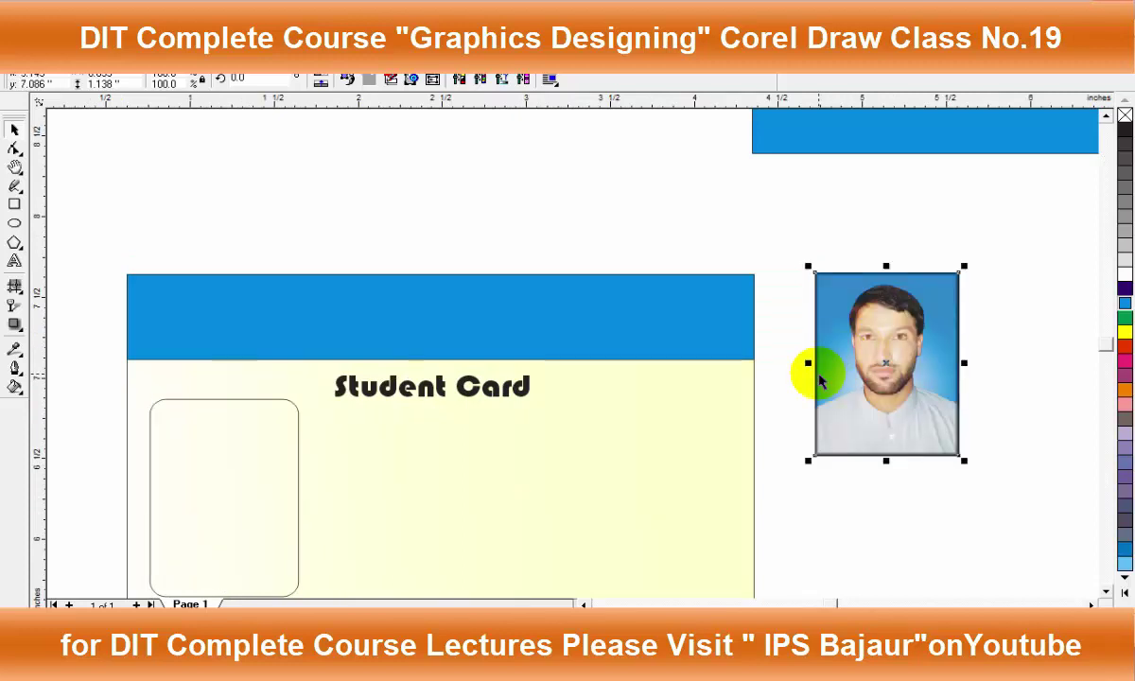
PowerClip the photo inside the rounded frame via Place Inside Container
{"action": "left_click", "coordinate": [294, 517]}
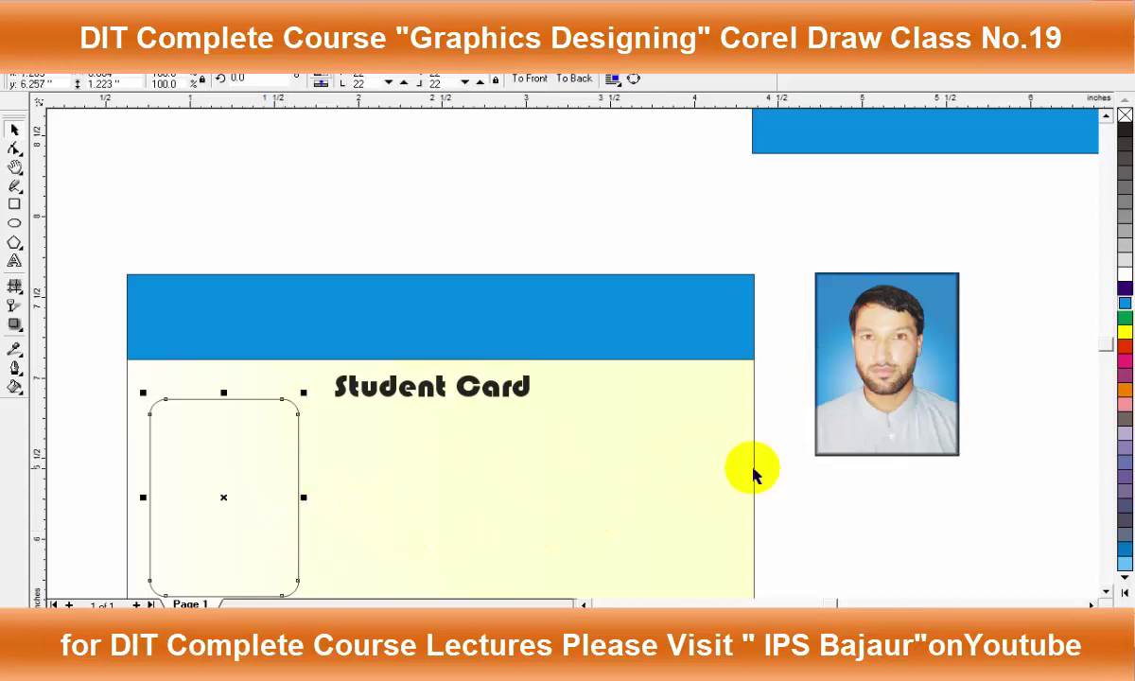
{"action": "left_click", "coordinate": [849, 390]}
{"action": "left_click", "coordinate": [237, 65]}
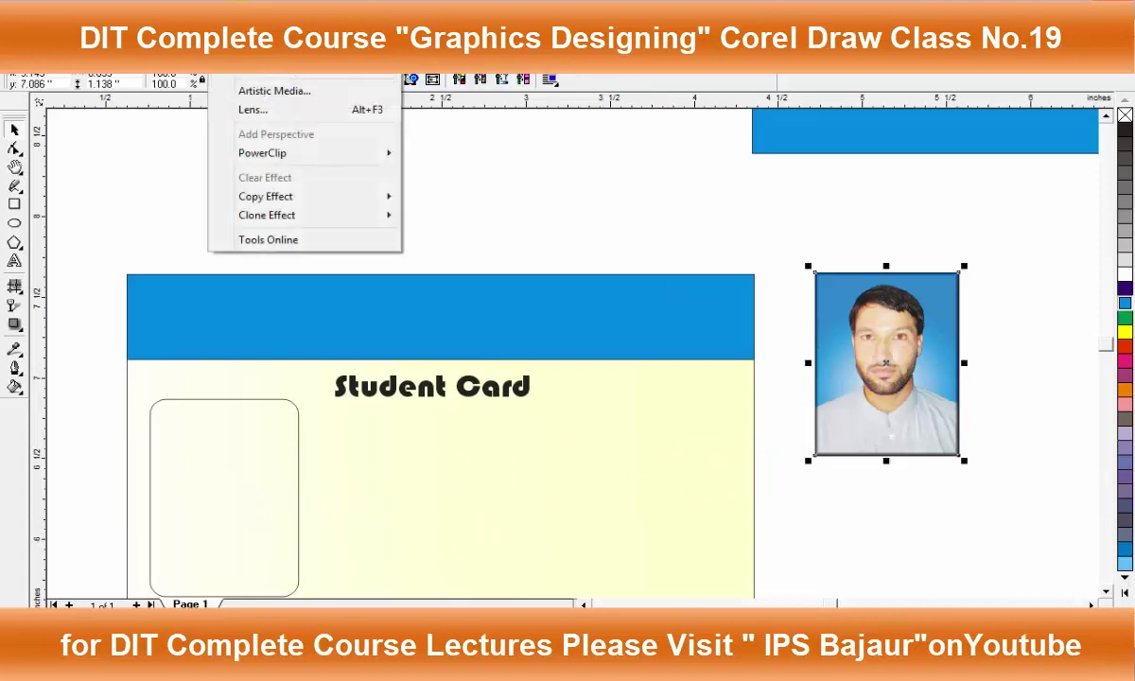
{"action": "left_click", "coordinate": [468, 152]}
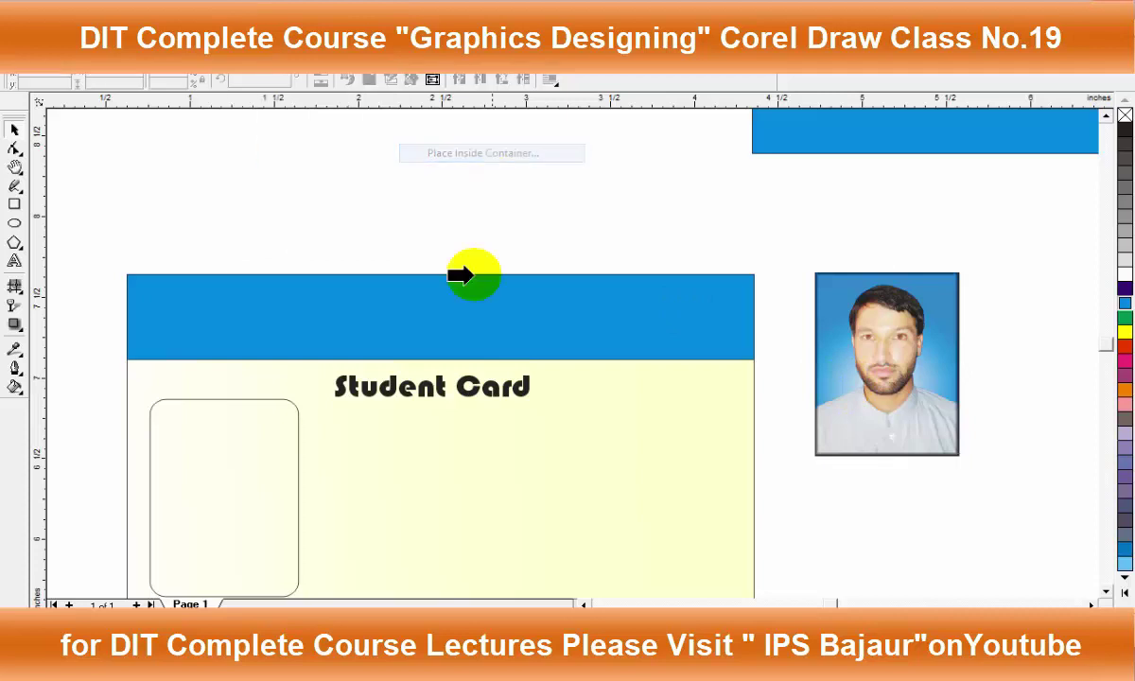
{"action": "left_click", "coordinate": [291, 403]}
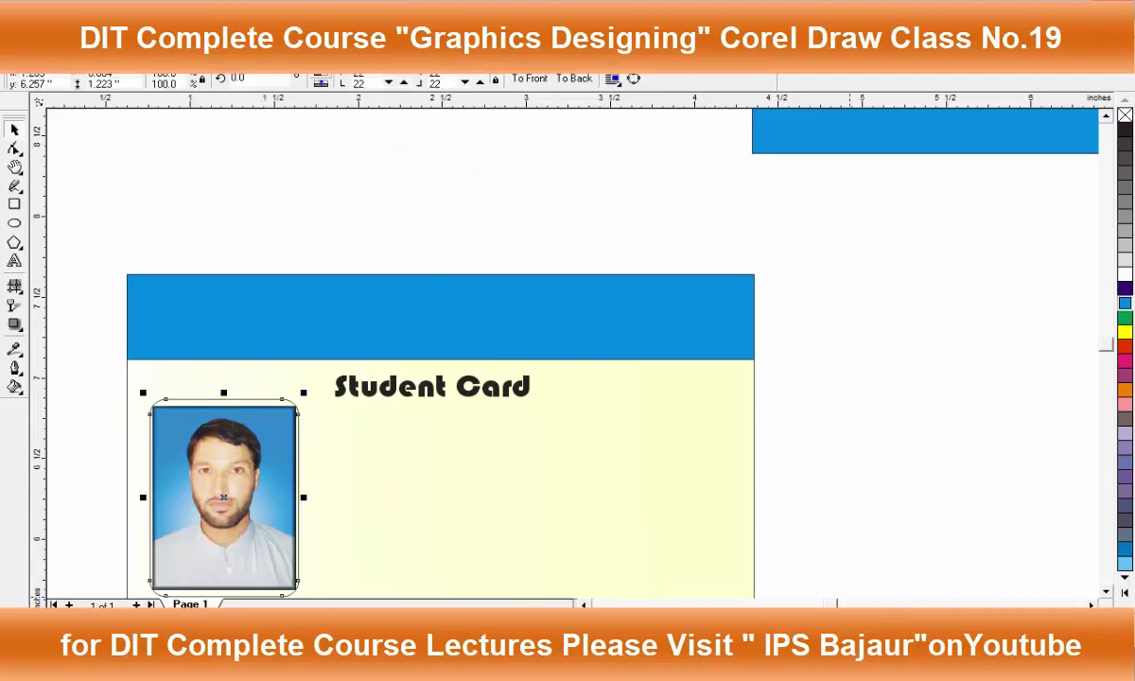
{"action": "scroll", "coordinate": [1097, 595], "scroll_direction": "down", "scroll_amount": 3}
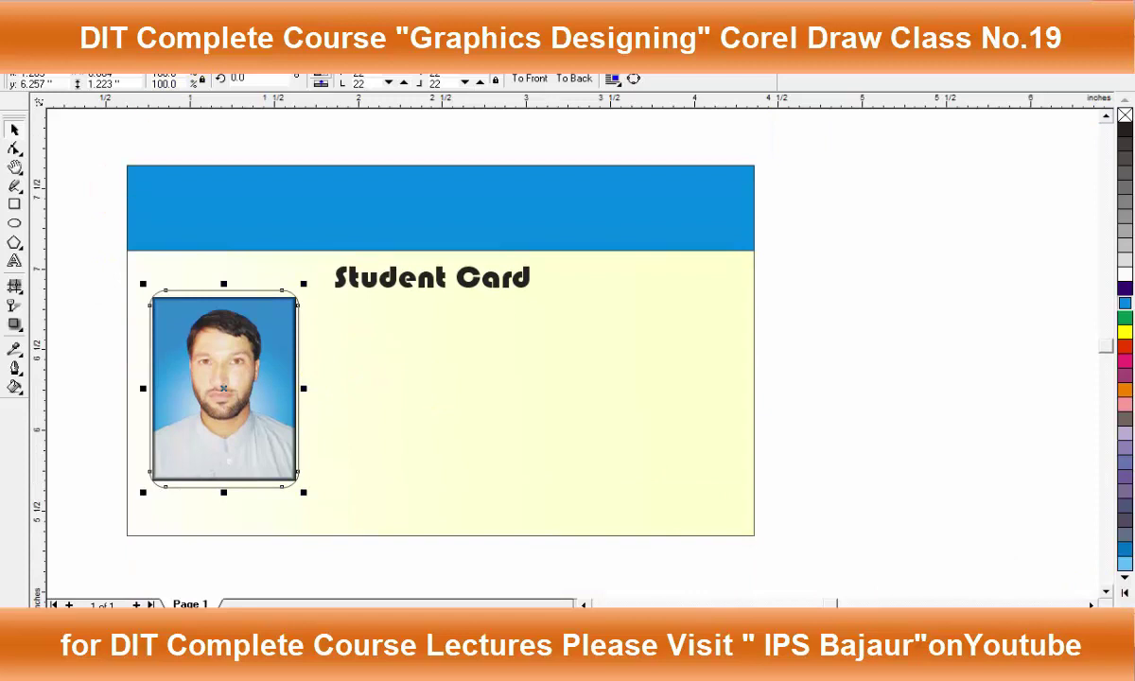
{"action": "left_click", "coordinate": [237, 64]}
Edit the PowerClip contents to enlarge the photo over the whole frame, then finish editing
{"action": "left_click", "coordinate": [520, 193]}
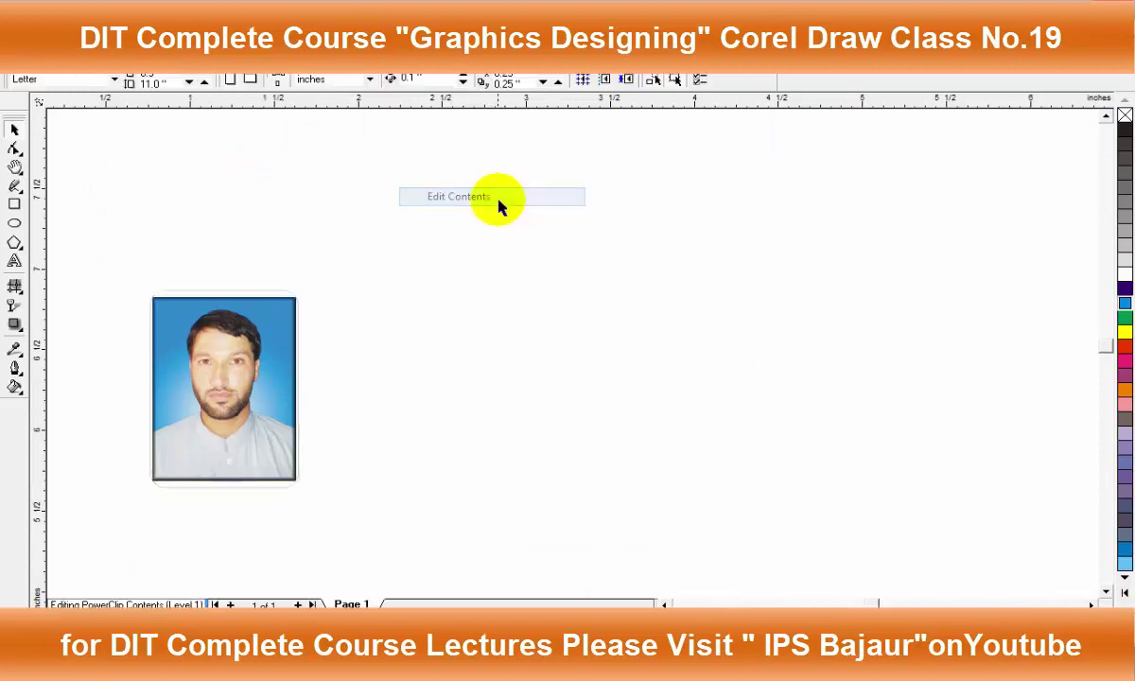
{"action": "left_click", "coordinate": [263, 366]}
{"action": "mouse_move", "coordinate": [298, 482]}
{"action": "left_mouse_down"}
{"action": "mouse_move", "coordinate": [340, 528]}
{"action": "mouse_move", "coordinate": [316, 500]}
{"action": "left_mouse_up"}
{"action": "left_click", "coordinate": [164, 393]}
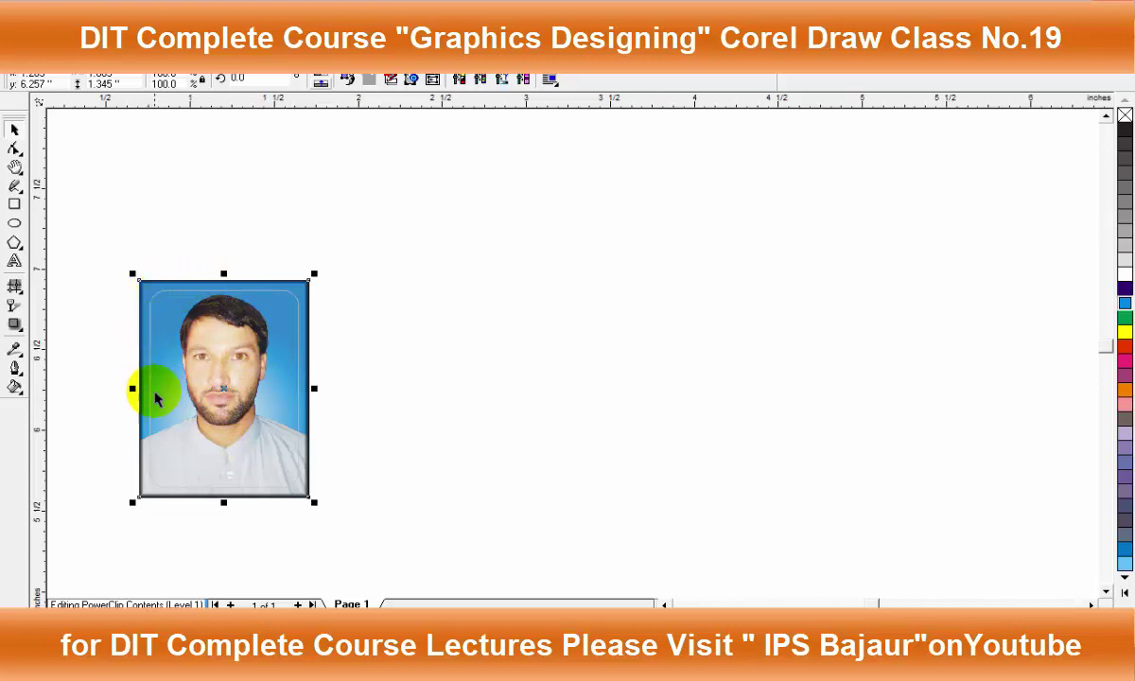
{"action": "left_click", "coordinate": [301, 386]}
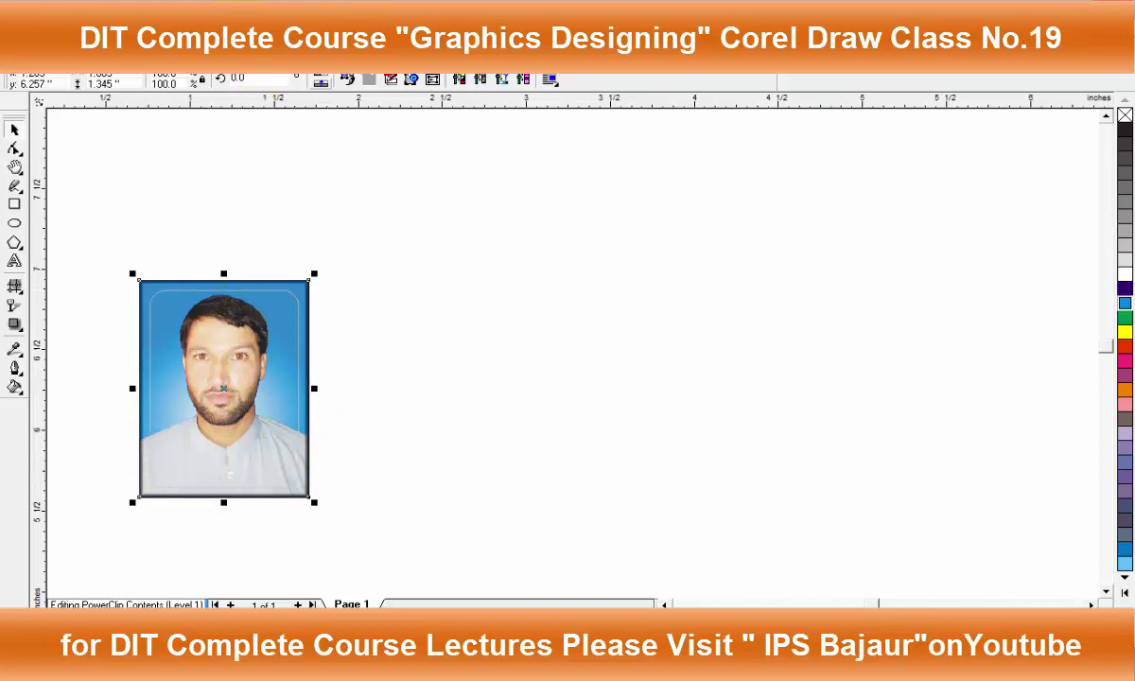
{"action": "left_click", "coordinate": [227, 55]}
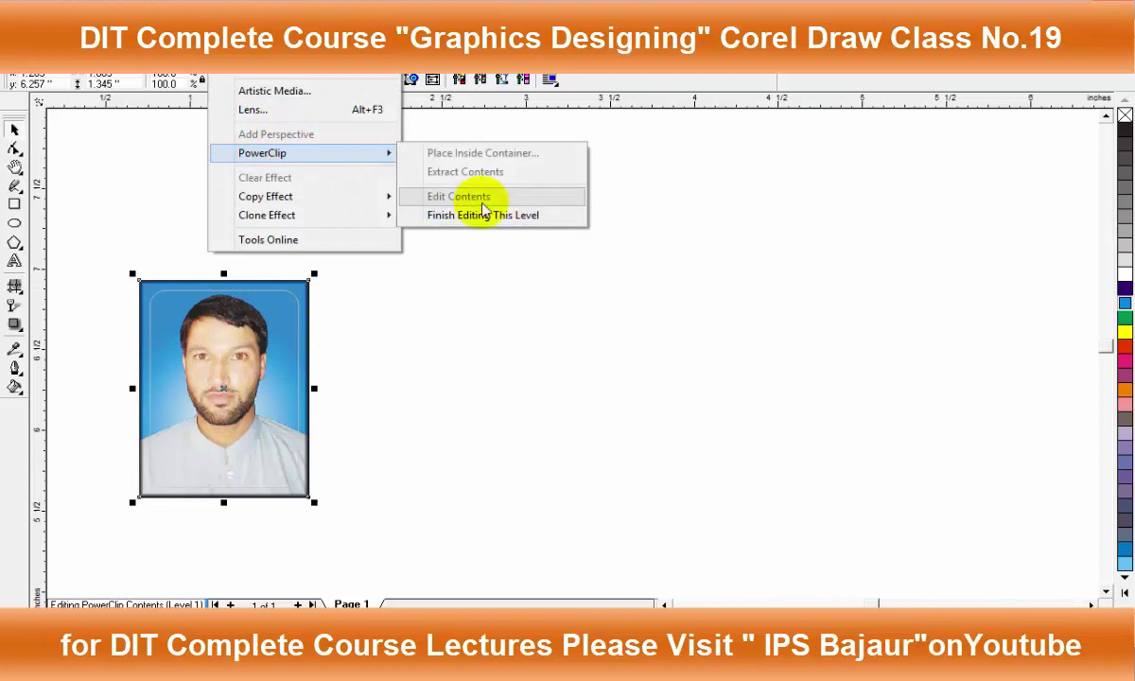
{"action": "left_click", "coordinate": [487, 215]}
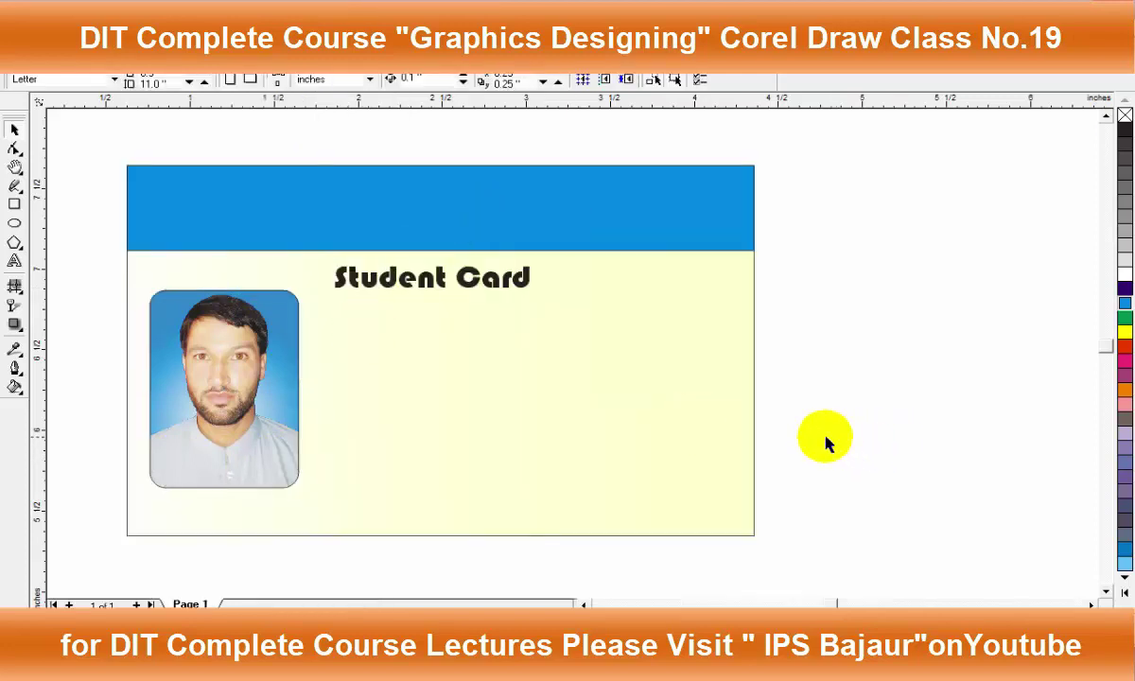
{"action": "scroll", "coordinate": [653, 375], "scroll_direction": "down", "scroll_amount": 1}
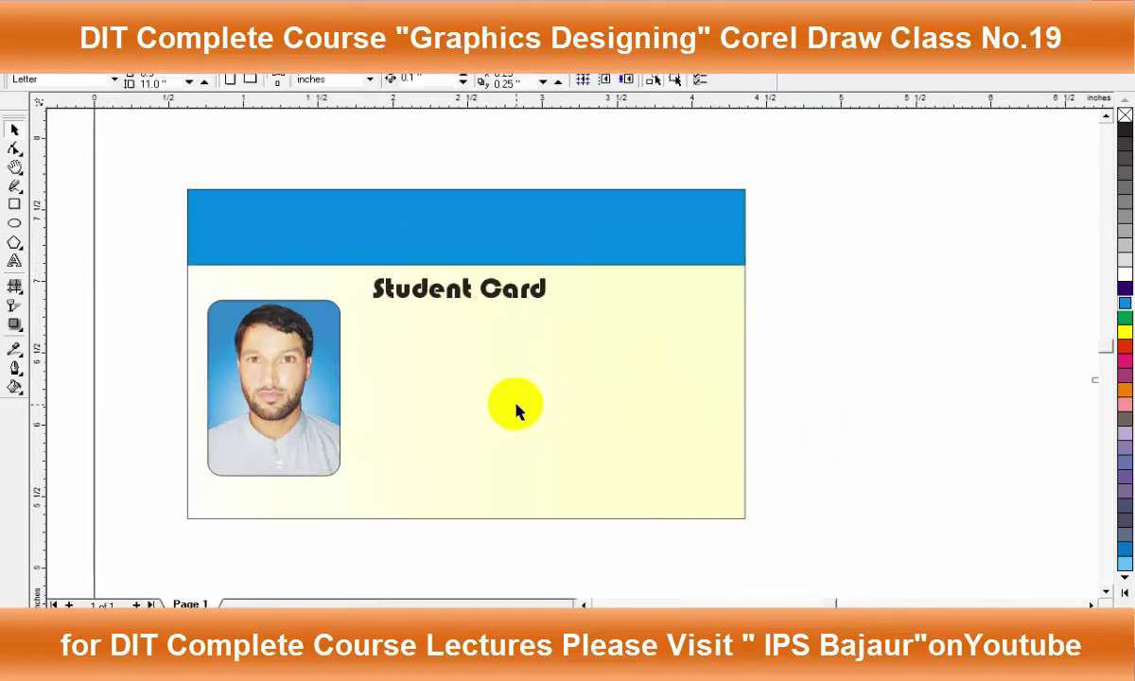
{"action": "scroll", "coordinate": [590, 440], "scroll_direction": "down", "scroll_amount": 1}
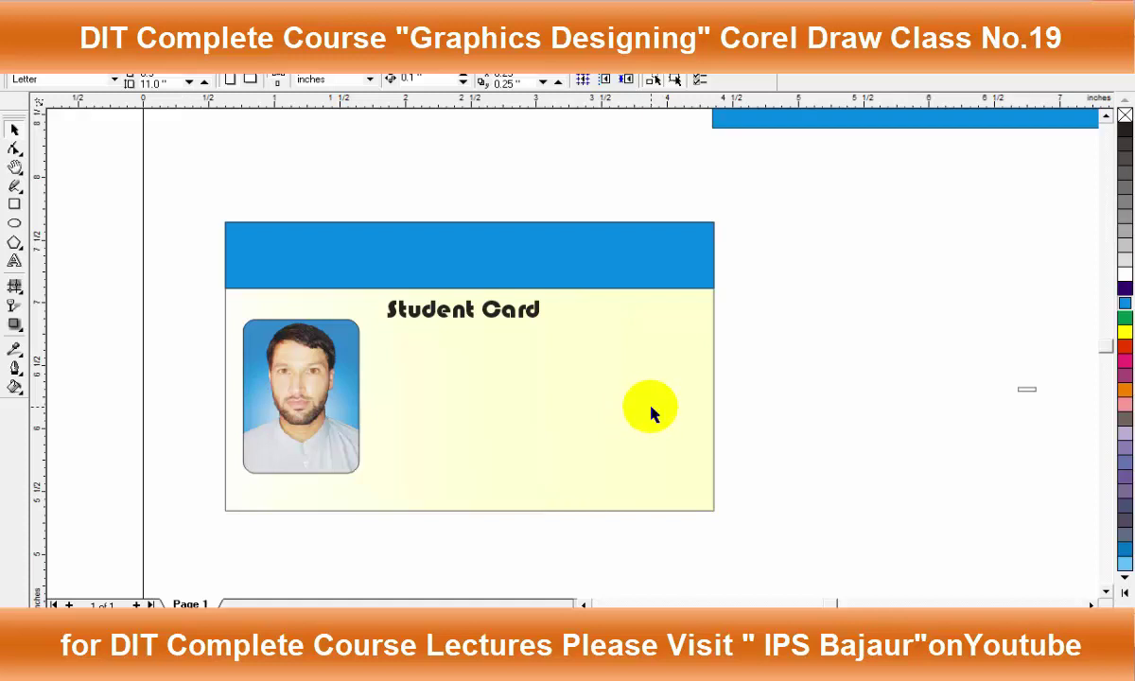
{"action": "scroll", "coordinate": [679, 425], "scroll_direction": "down", "scroll_amount": 1}
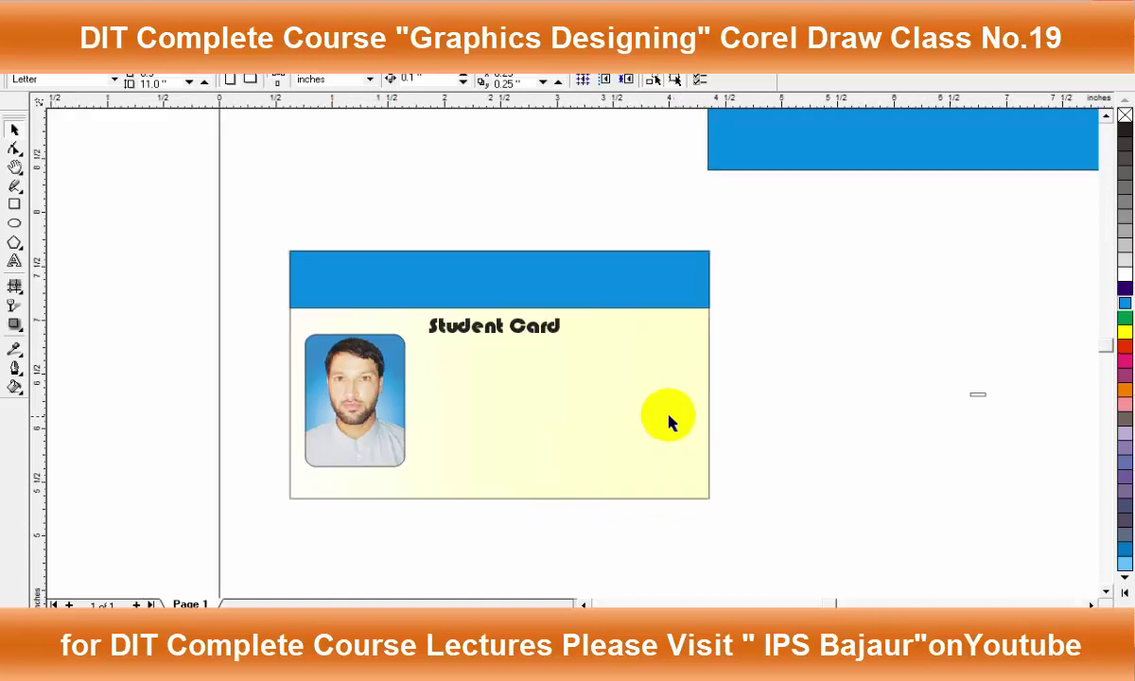